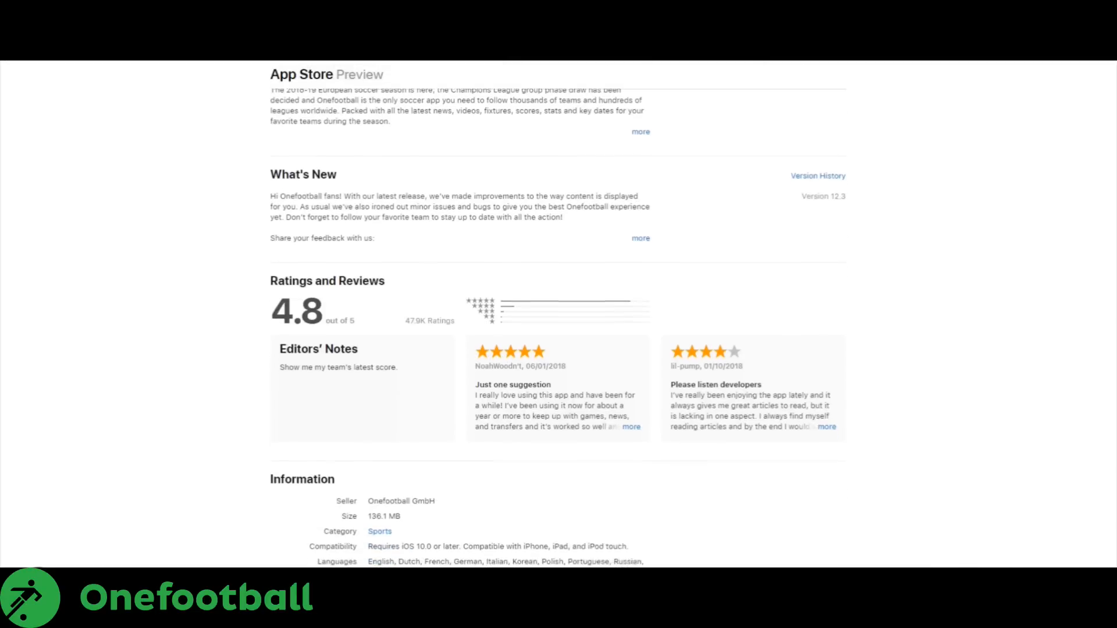
{"action": "scroll", "coordinate": [559, 315], "scroll_direction": "down", "scroll_amount": 2}
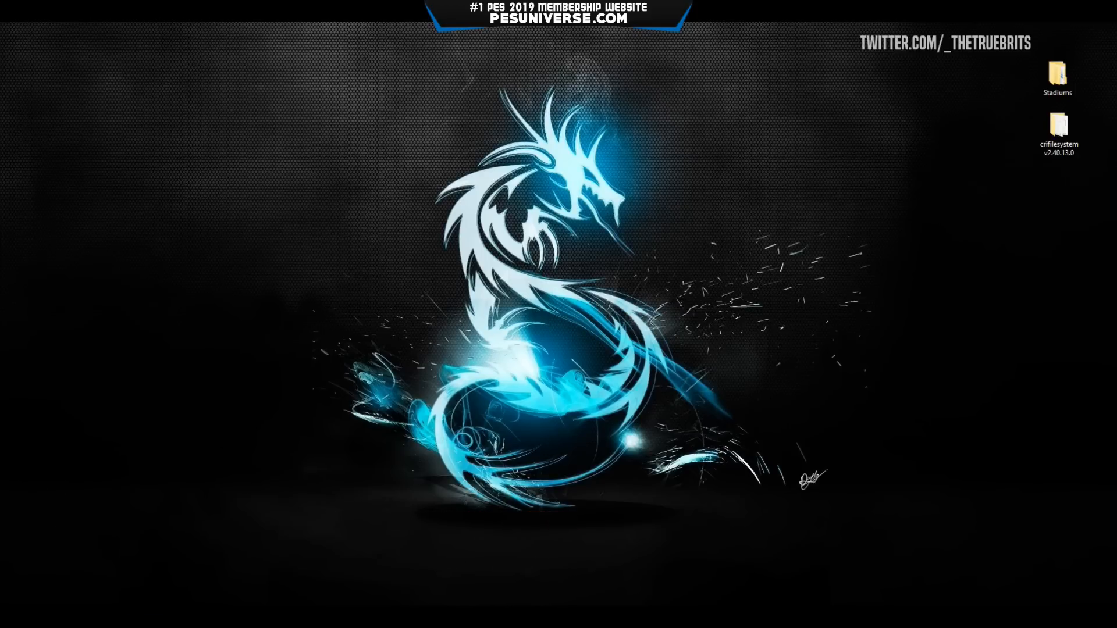
Bring back the PES 2019 Stadiums Thread, then expand, review and collapse the MJTS Pack stadium list.
{"action": "mouse_move", "coordinate": [181, 616]}
{"action": "left_click", "coordinate": [120, 568]}
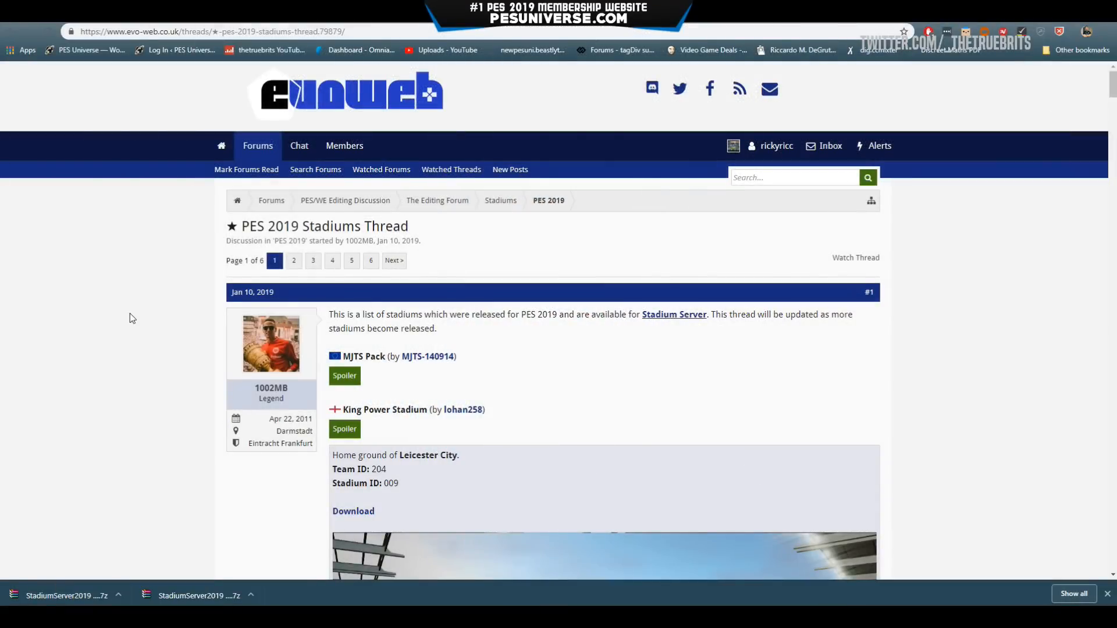
{"action": "scroll", "coordinate": [162, 327], "scroll_direction": "down", "scroll_amount": 2}
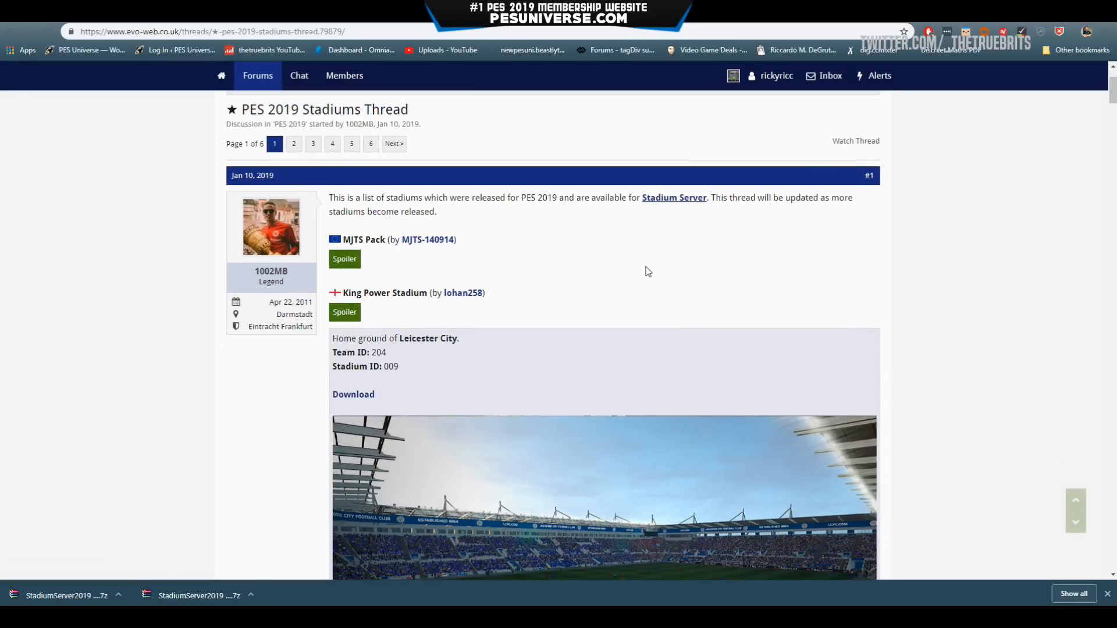
{"action": "left_click", "coordinate": [344, 260]}
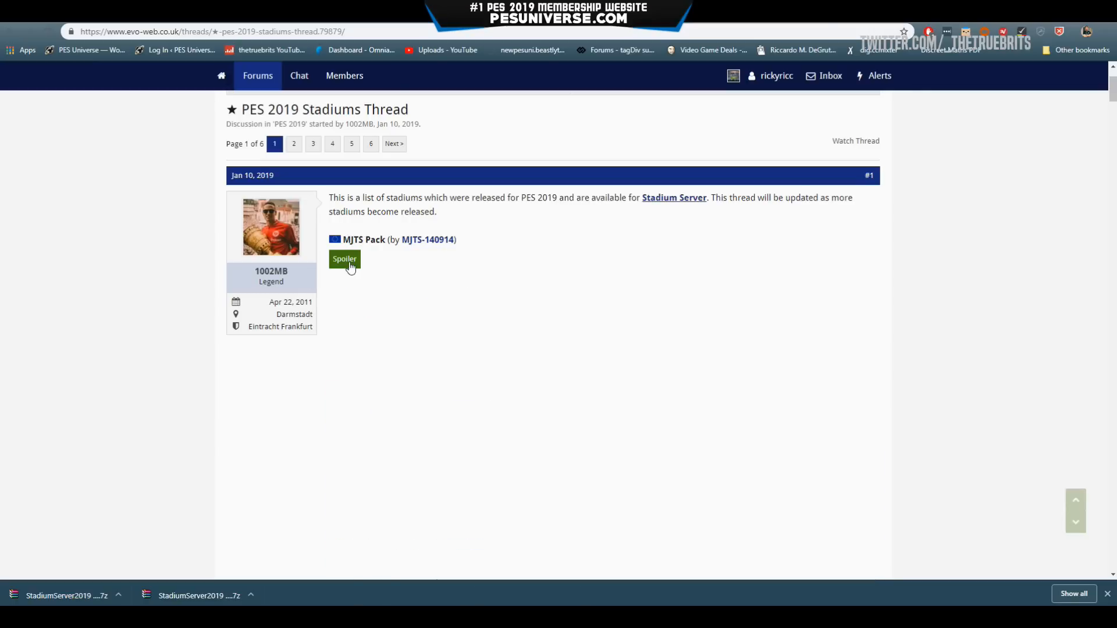
{"action": "scroll", "coordinate": [497, 286], "scroll_direction": "down", "scroll_amount": 1}
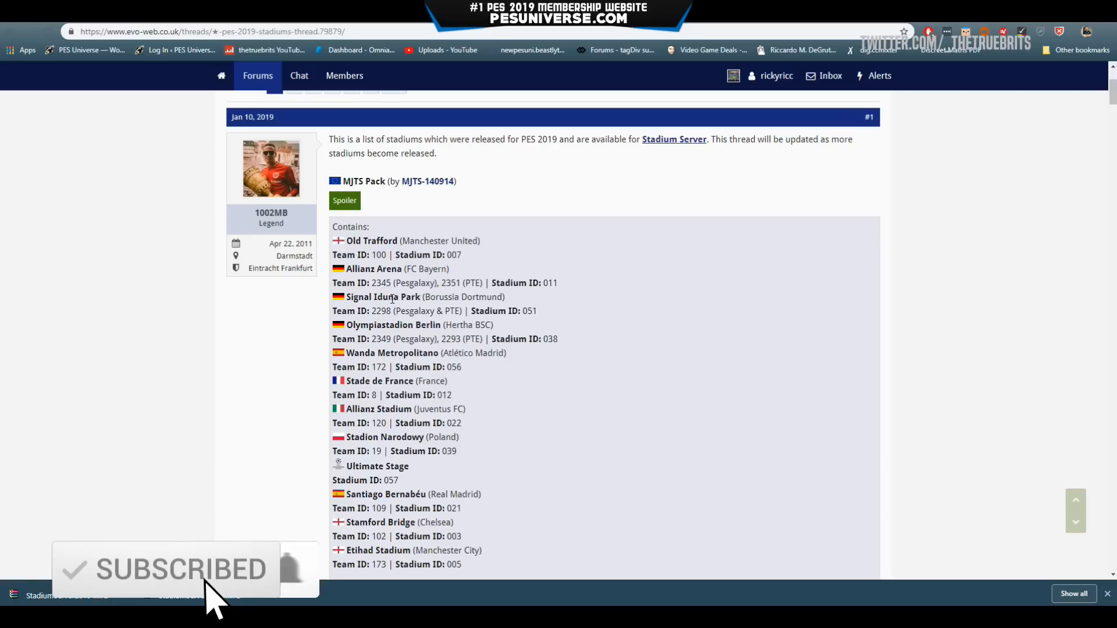
{"action": "scroll", "coordinate": [405, 351], "scroll_direction": "down", "scroll_amount": 3}
{"action": "scroll", "coordinate": [367, 462], "scroll_direction": "down", "scroll_amount": 2}
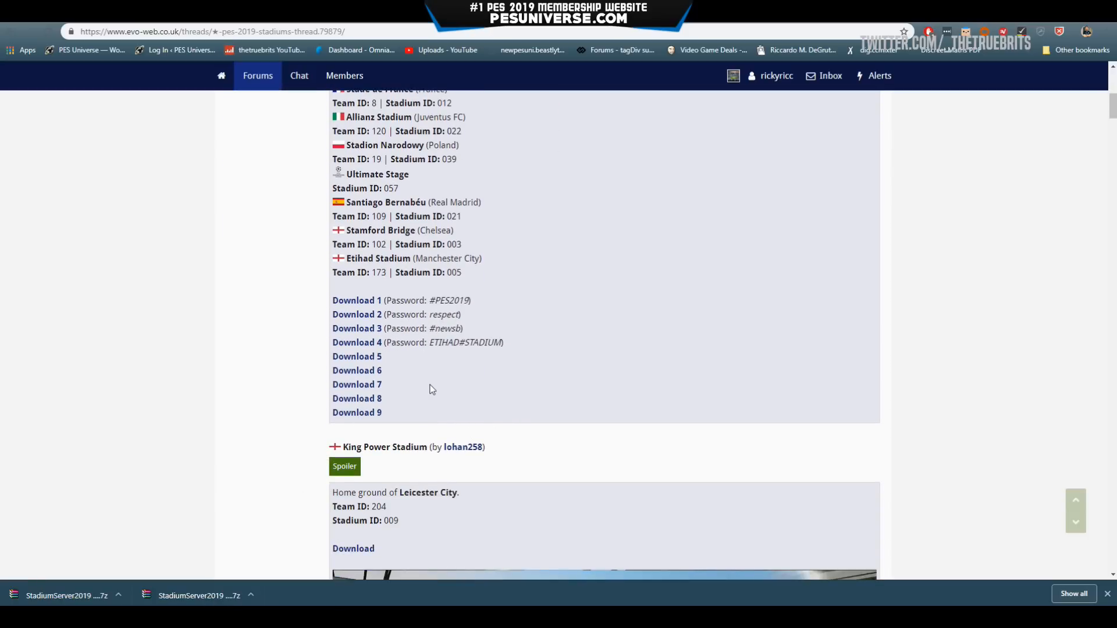
{"action": "scroll", "coordinate": [433, 390], "scroll_direction": "up", "scroll_amount": 2}
{"action": "scroll", "coordinate": [446, 444], "scroll_direction": "up", "scroll_amount": 5}
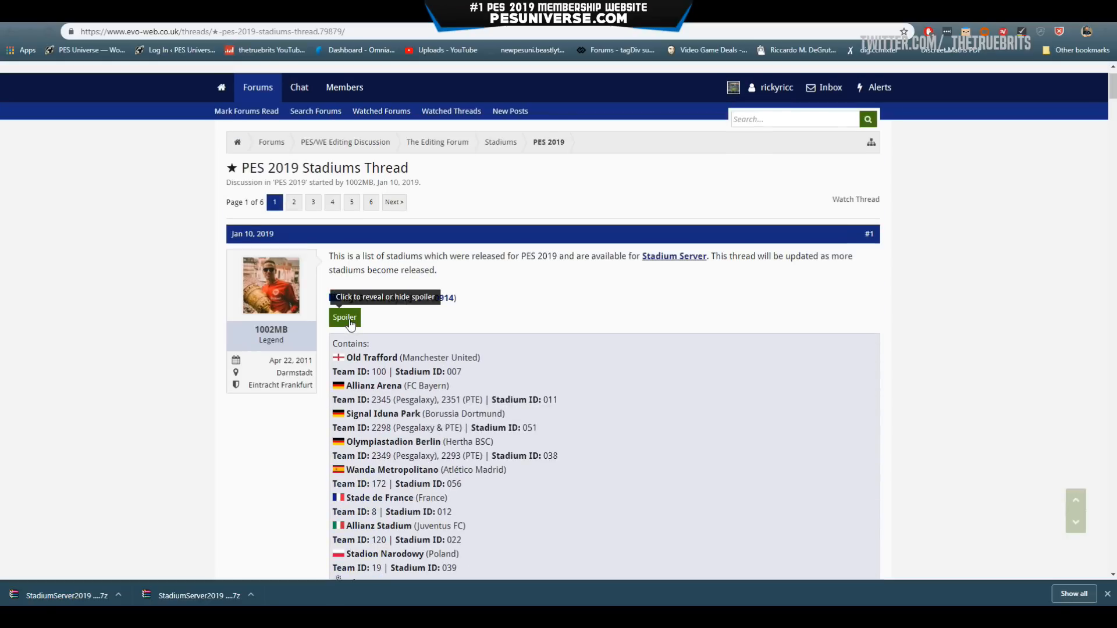
{"action": "left_click", "coordinate": [350, 321]}
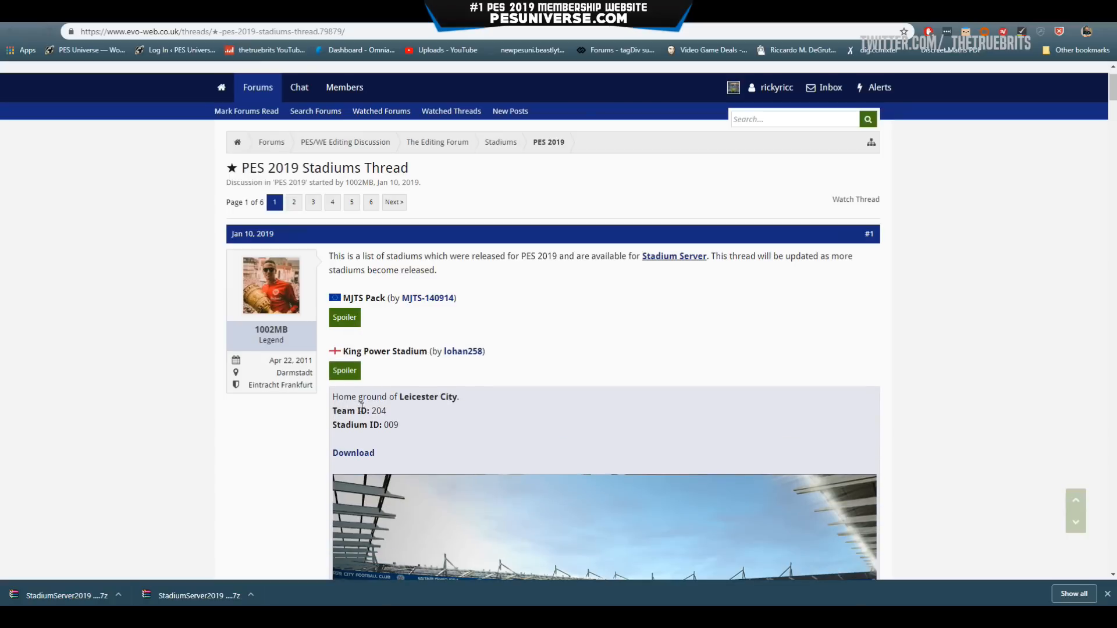
Scroll through the other stadium entries, briefly showing and hiding the Laugardalsvöllur details.
{"action": "scroll", "coordinate": [370, 407], "scroll_direction": "down", "scroll_amount": 3}
{"action": "scroll", "coordinate": [524, 435], "scroll_direction": "down", "scroll_amount": 13}
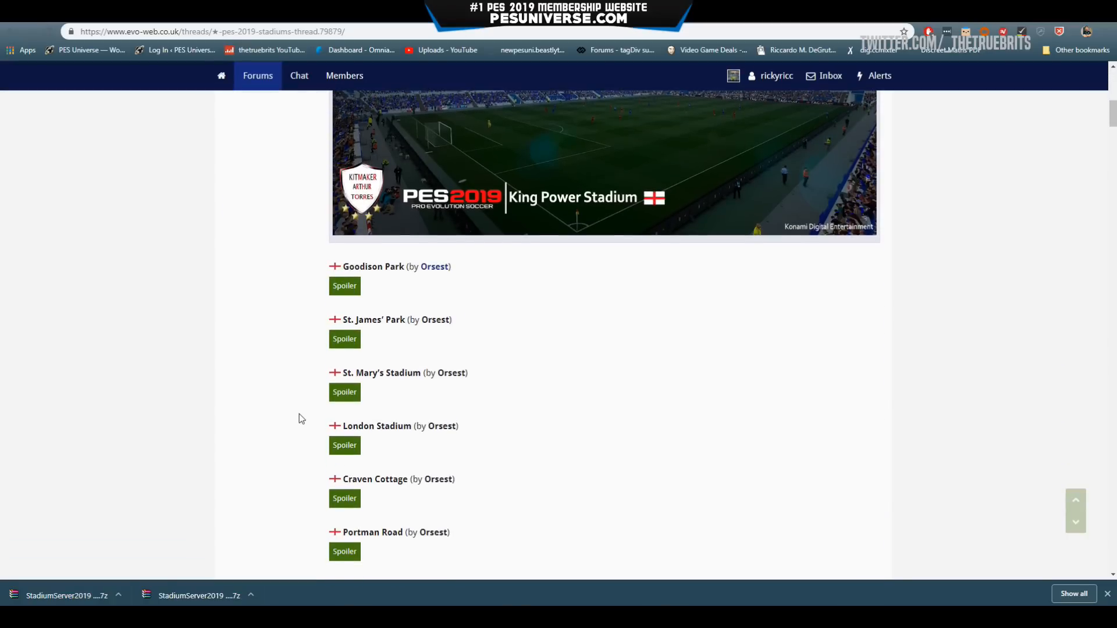
{"action": "scroll", "coordinate": [350, 386], "scroll_direction": "down", "scroll_amount": 15}
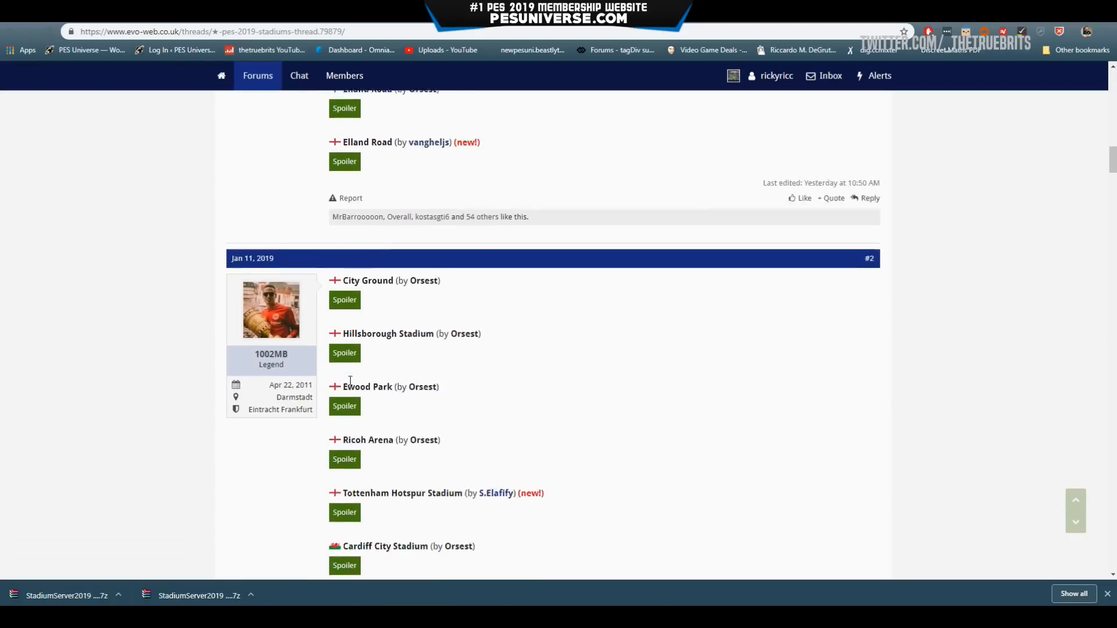
{"action": "scroll", "coordinate": [463, 349], "scroll_direction": "down", "scroll_amount": 17}
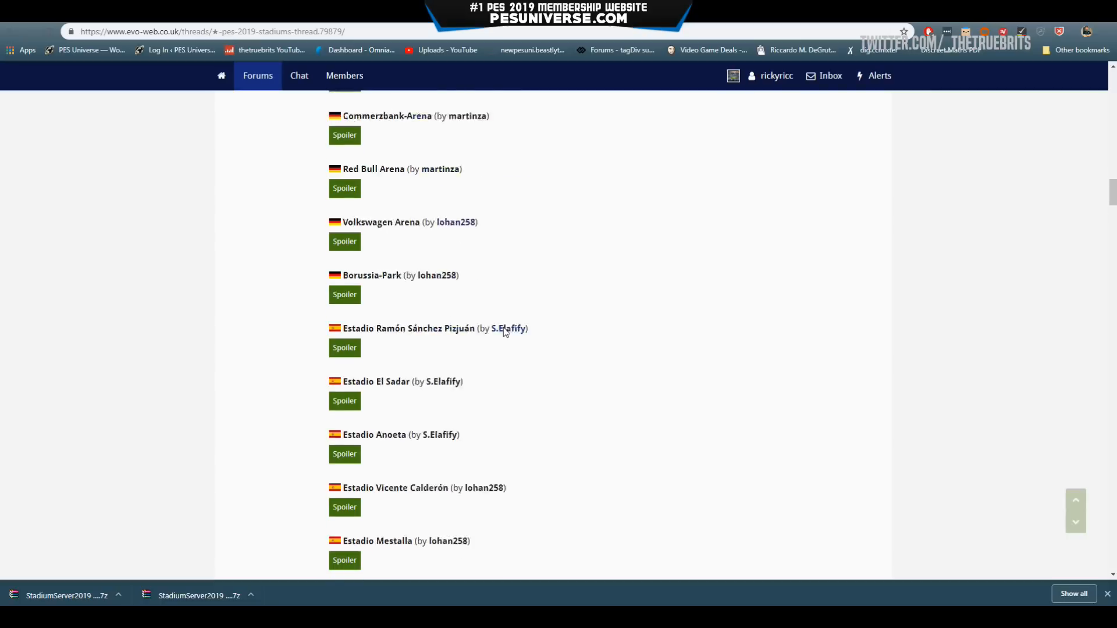
{"action": "scroll", "coordinate": [508, 331], "scroll_direction": "down", "scroll_amount": 16}
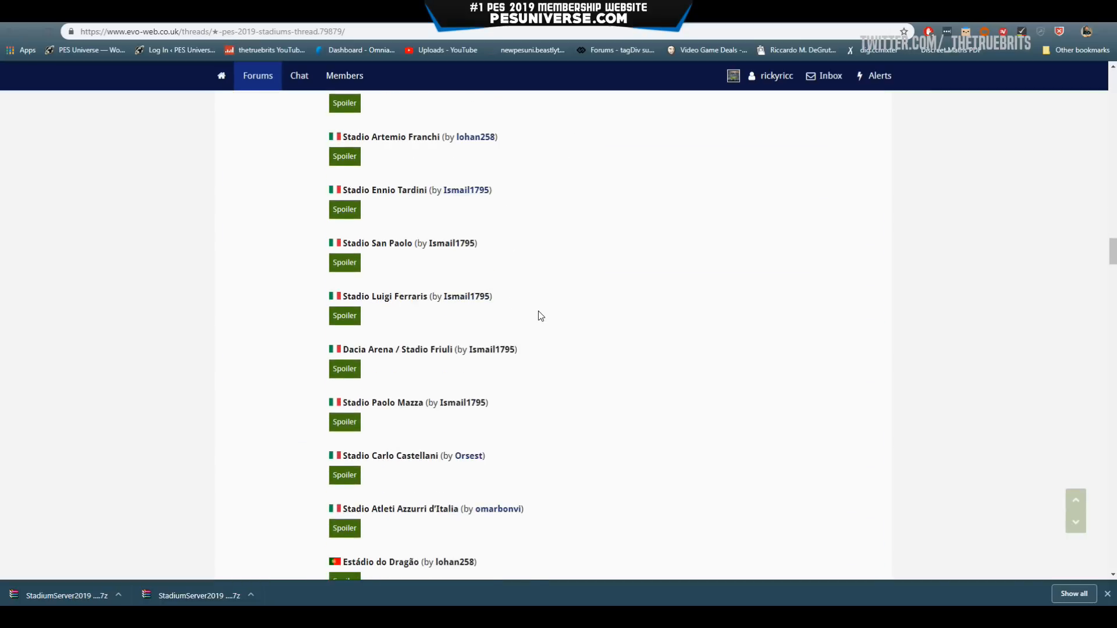
{"action": "scroll", "coordinate": [511, 263], "scroll_direction": "up", "scroll_amount": 1}
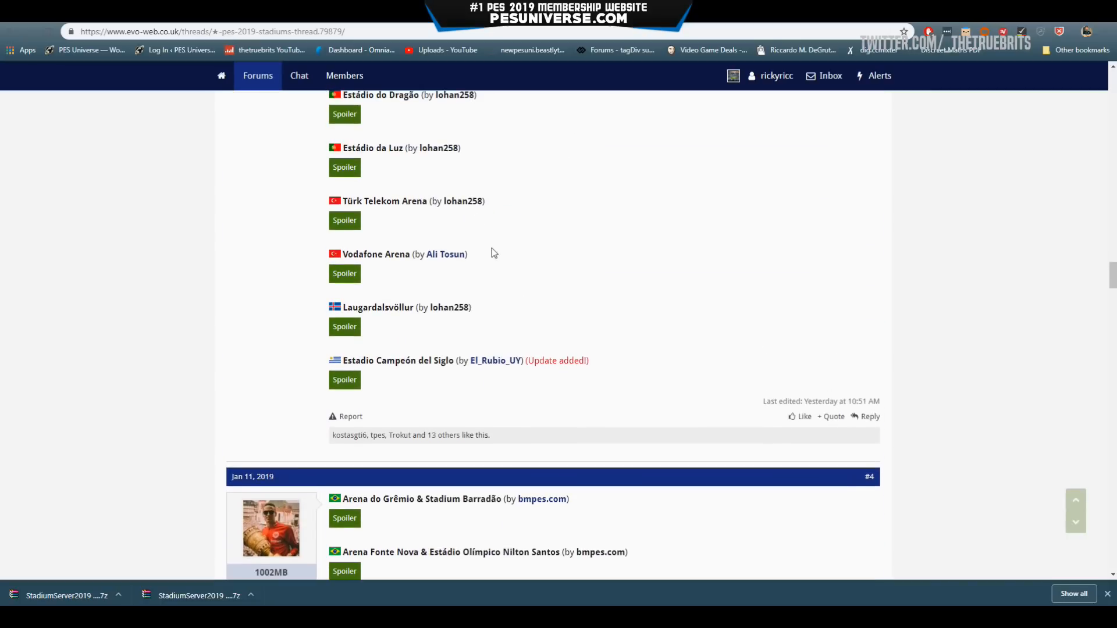
{"action": "scroll", "coordinate": [557, 263], "scroll_direction": "down", "scroll_amount": 1}
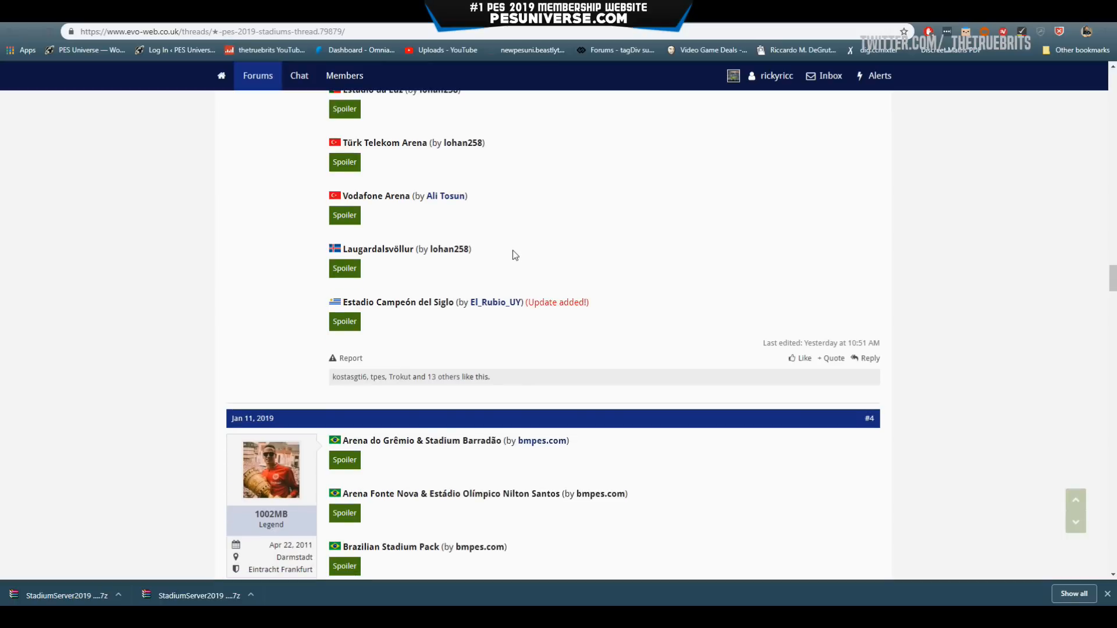
{"action": "left_click", "coordinate": [350, 269]}
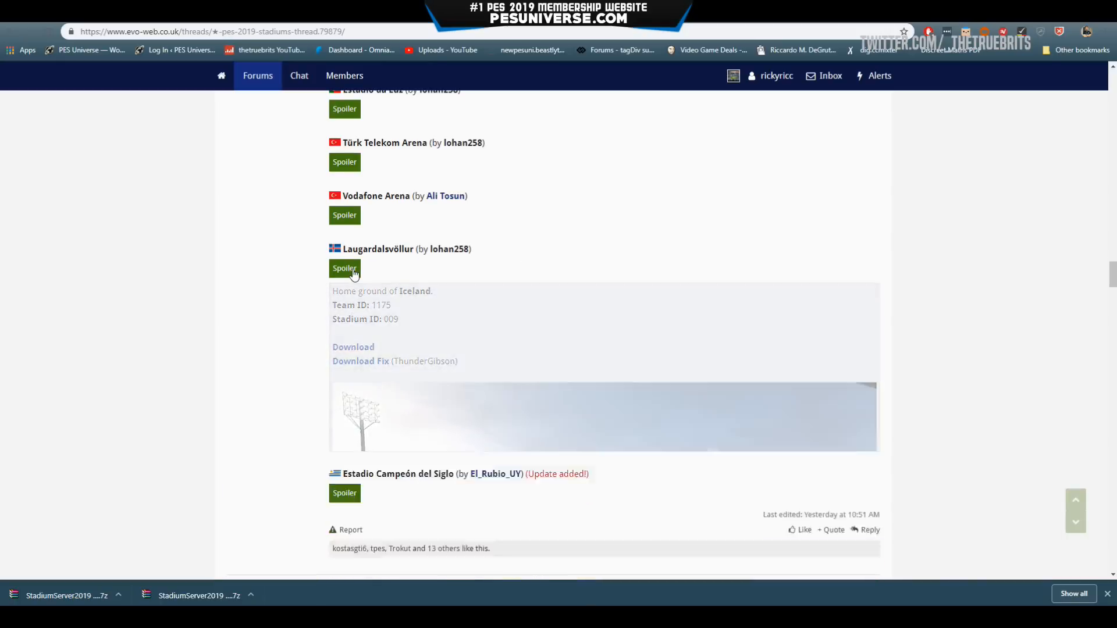
{"action": "left_click", "coordinate": [349, 269]}
{"action": "scroll", "coordinate": [481, 340], "scroll_direction": "down", "scroll_amount": 15}
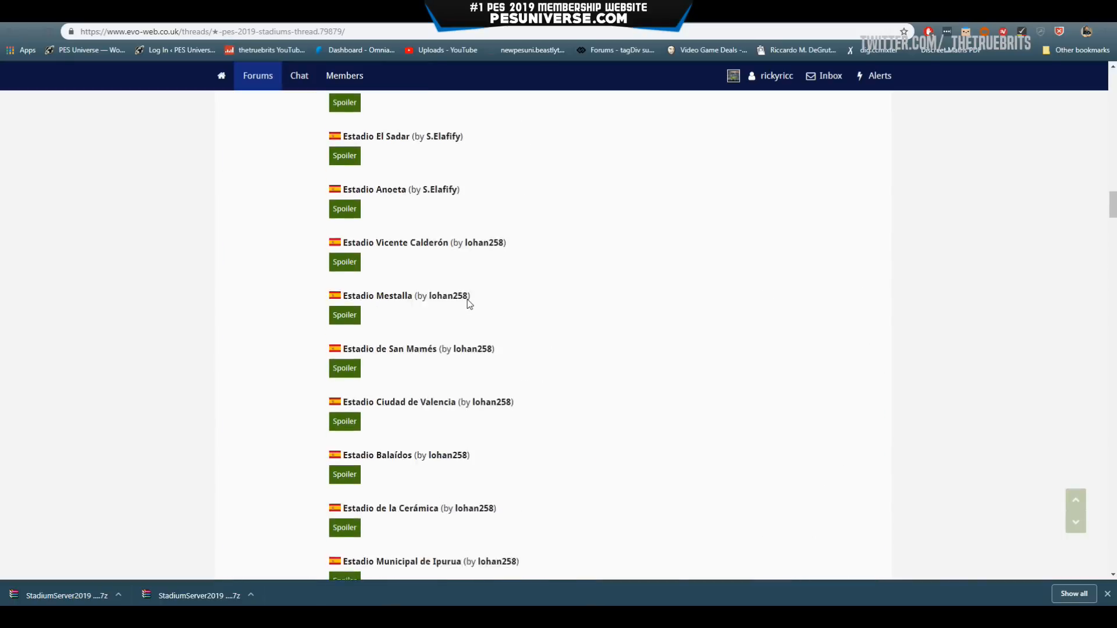
{"action": "scroll", "coordinate": [469, 303], "scroll_direction": "up", "scroll_amount": 20}
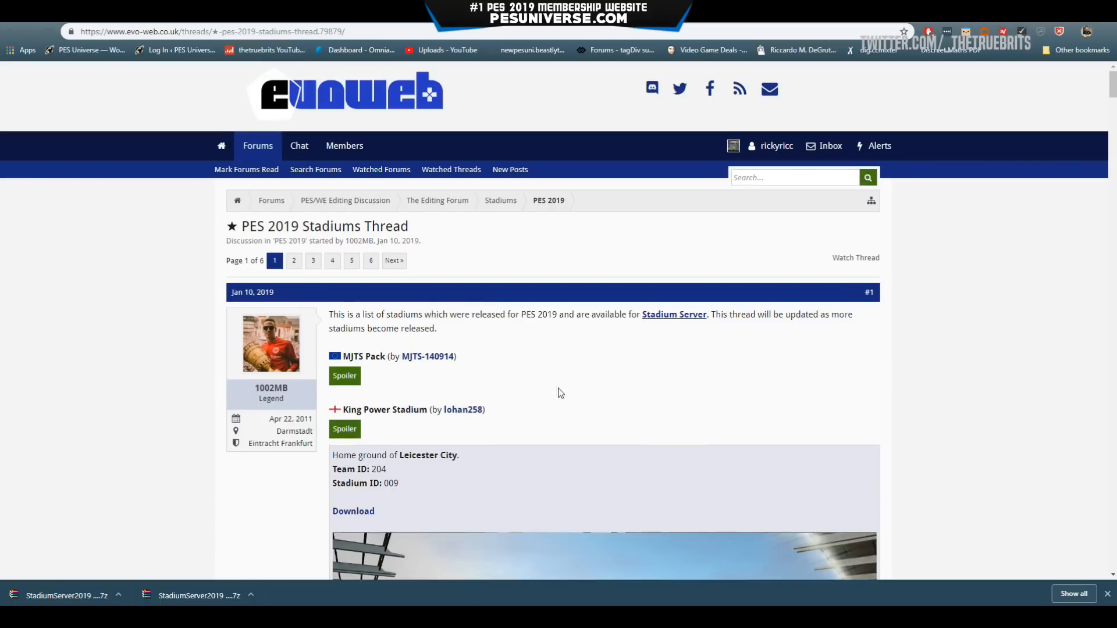
Switch to the MjTs-140914 stadium pack thread and scroll to its links.
{"action": "left_click", "coordinate": [189, 22]}
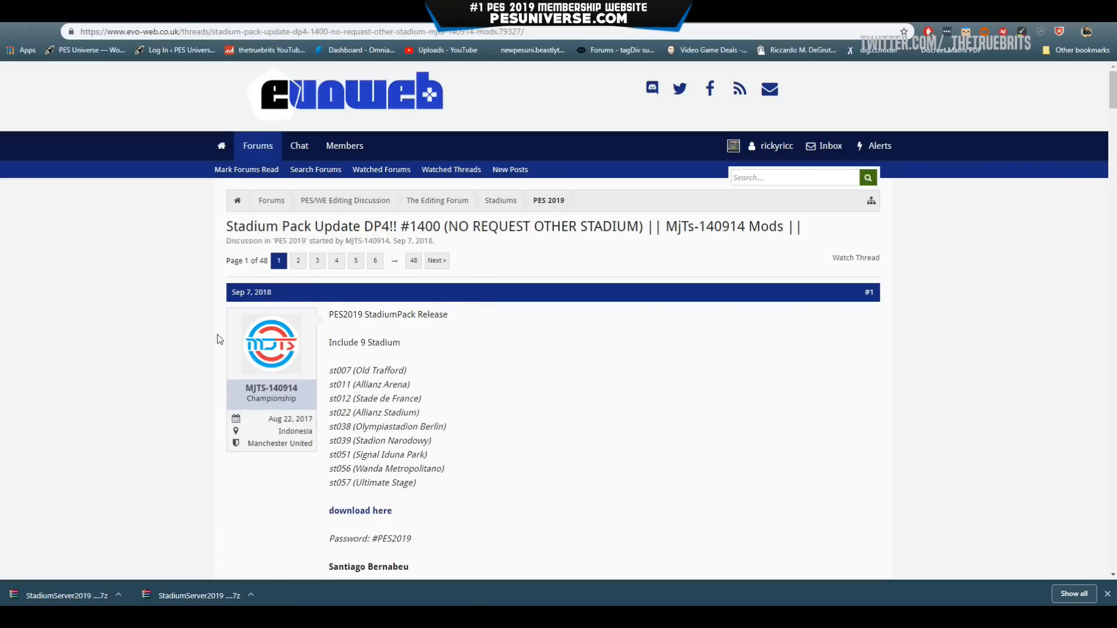
{"action": "scroll", "coordinate": [515, 408], "scroll_direction": "down", "scroll_amount": 5}
{"action": "scroll", "coordinate": [511, 421], "scroll_direction": "up", "scroll_amount": 4}
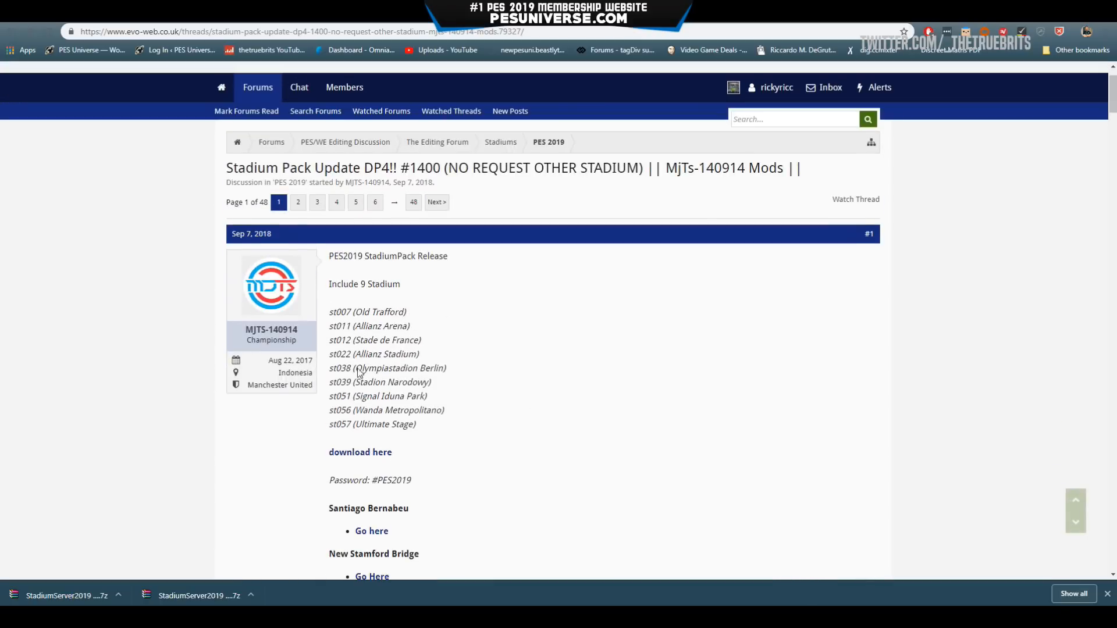
{"action": "scroll", "coordinate": [433, 350], "scroll_direction": "down", "scroll_amount": 5}
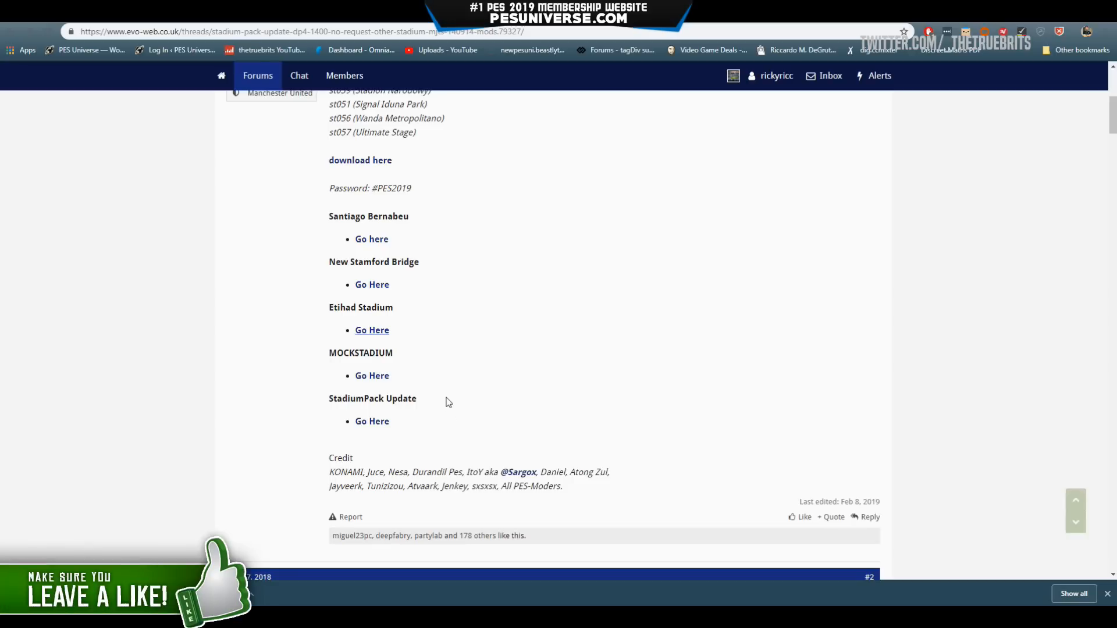
Go to the Stadium Server v1.25 thread, highlight its title and read through it.
{"action": "left_click", "coordinate": [372, 330]}
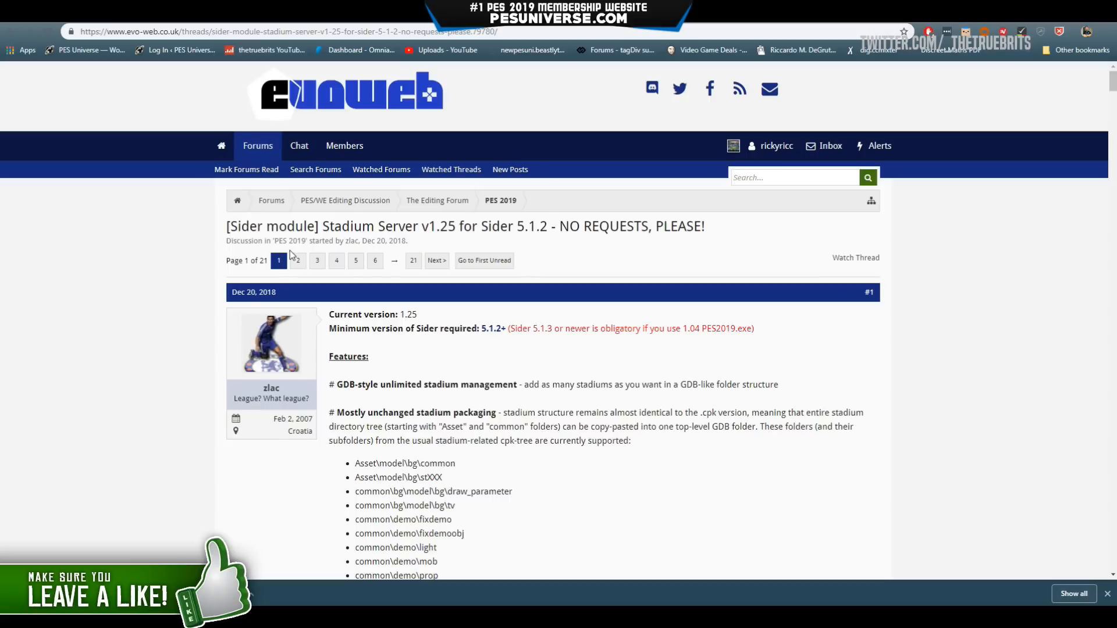
{"action": "left_click_drag", "start_coordinate": [323, 226], "coordinate": [457, 226]}
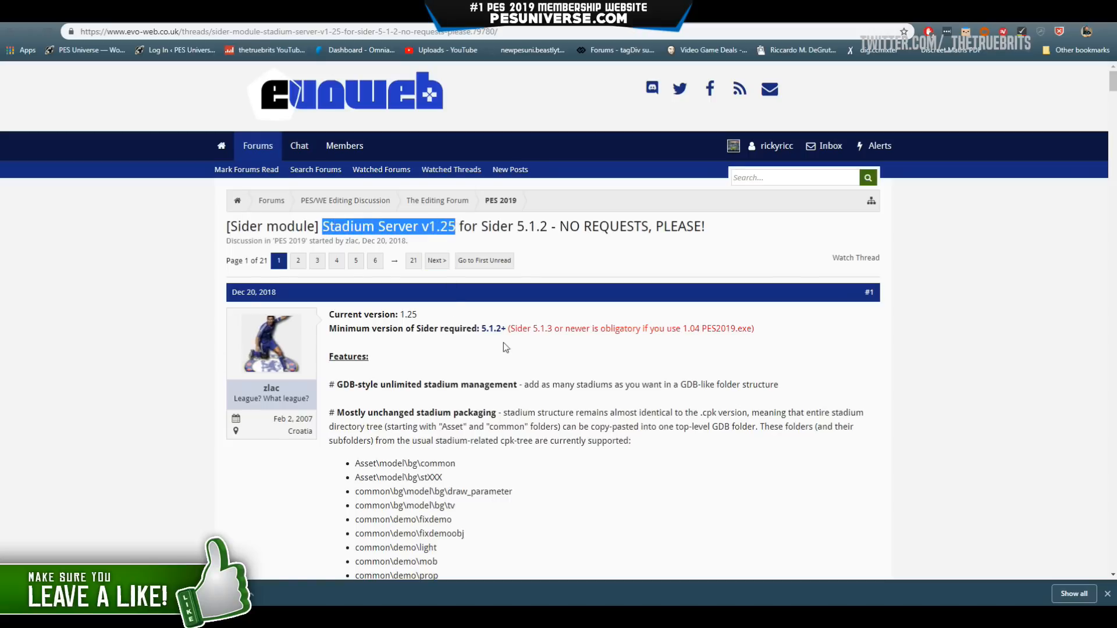
{"action": "scroll", "coordinate": [502, 348], "scroll_direction": "down", "scroll_amount": 2}
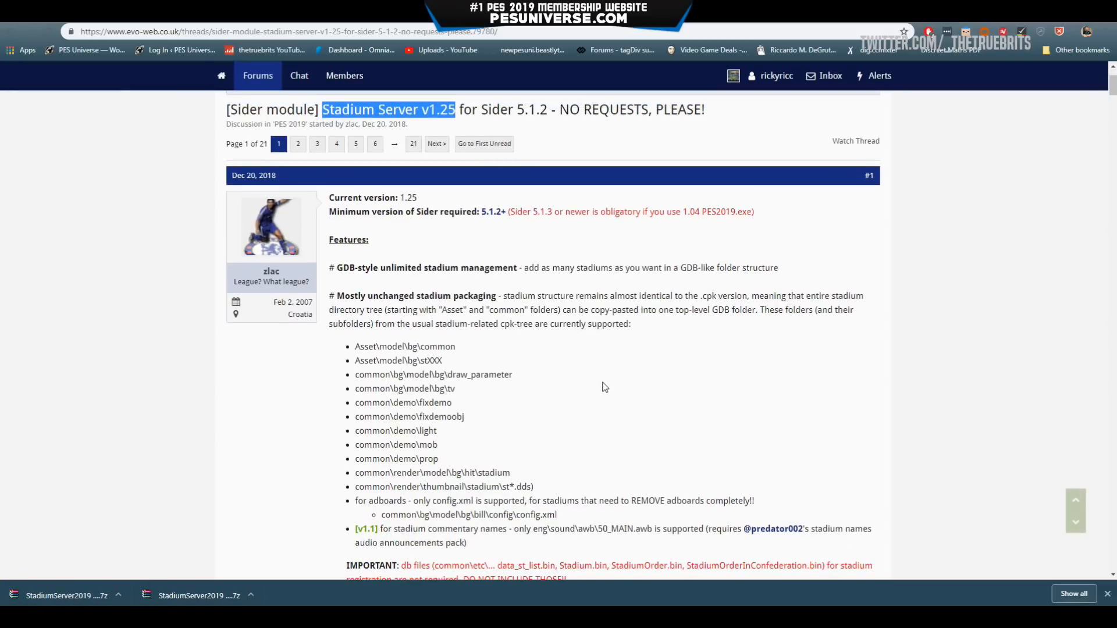
{"action": "scroll", "coordinate": [601, 368], "scroll_direction": "down", "scroll_amount": 6}
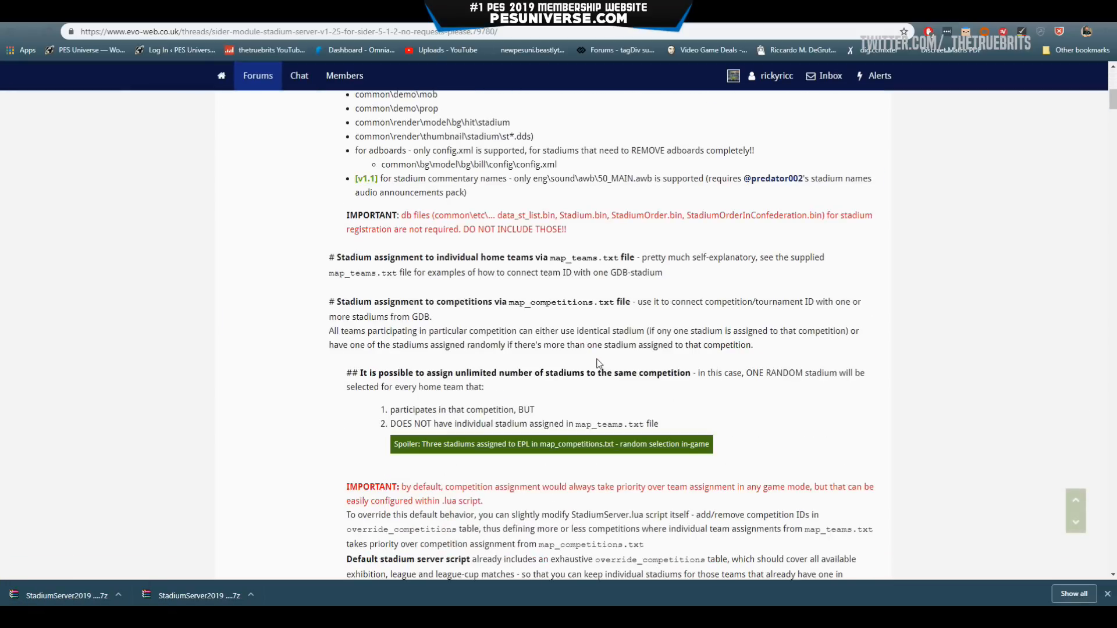
{"action": "scroll", "coordinate": [600, 362], "scroll_direction": "down", "scroll_amount": 3}
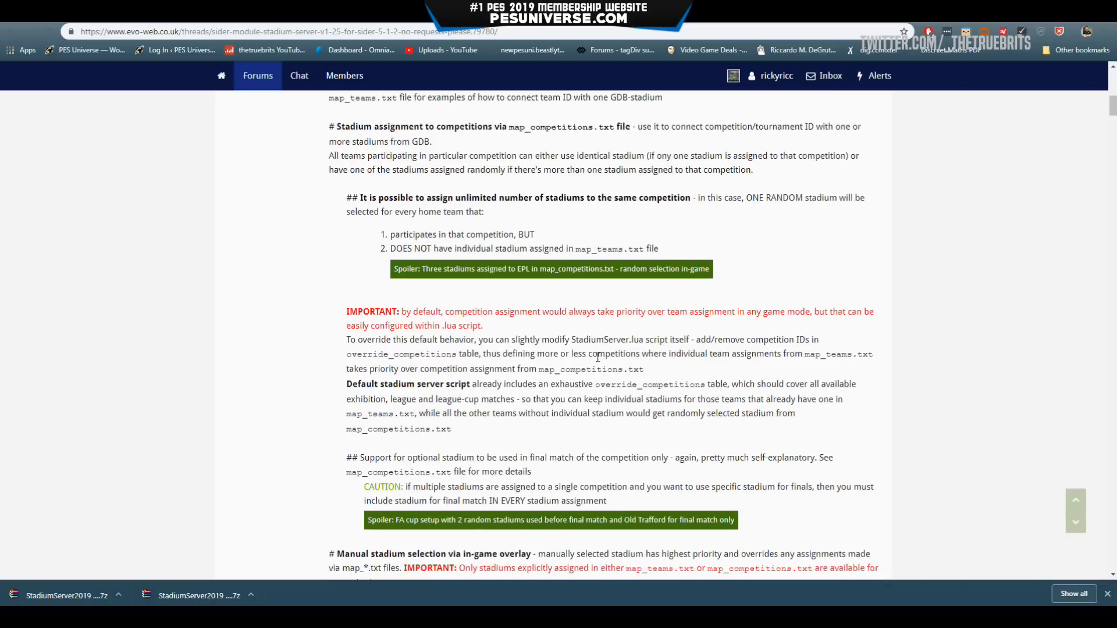
{"action": "scroll", "coordinate": [597, 357], "scroll_direction": "down", "scroll_amount": 4}
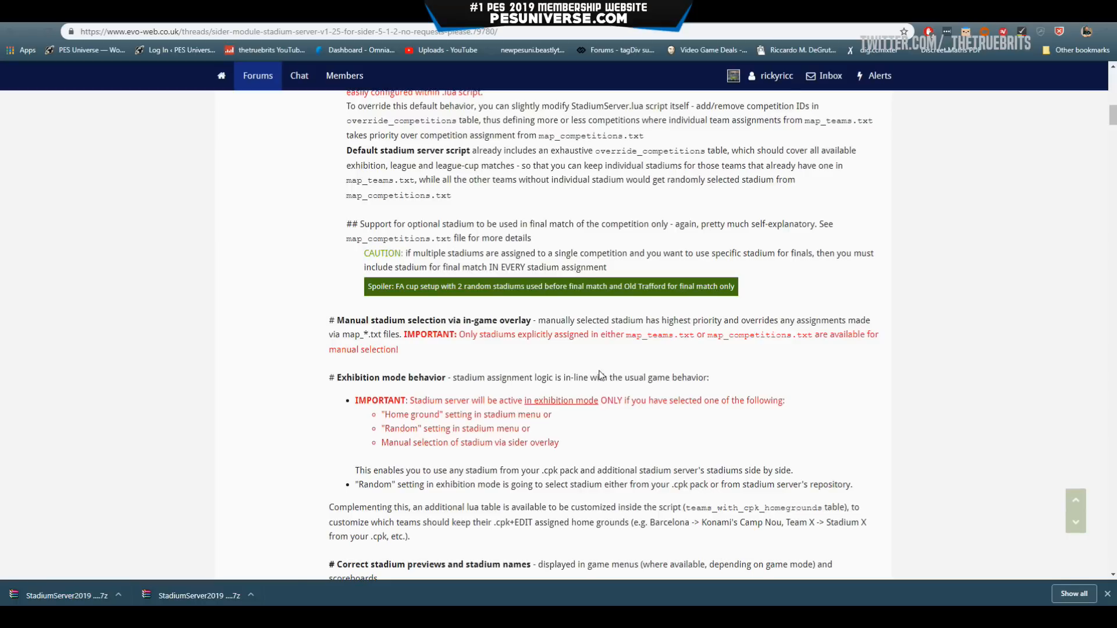
{"action": "scroll", "coordinate": [599, 372], "scroll_direction": "up", "scroll_amount": 15}
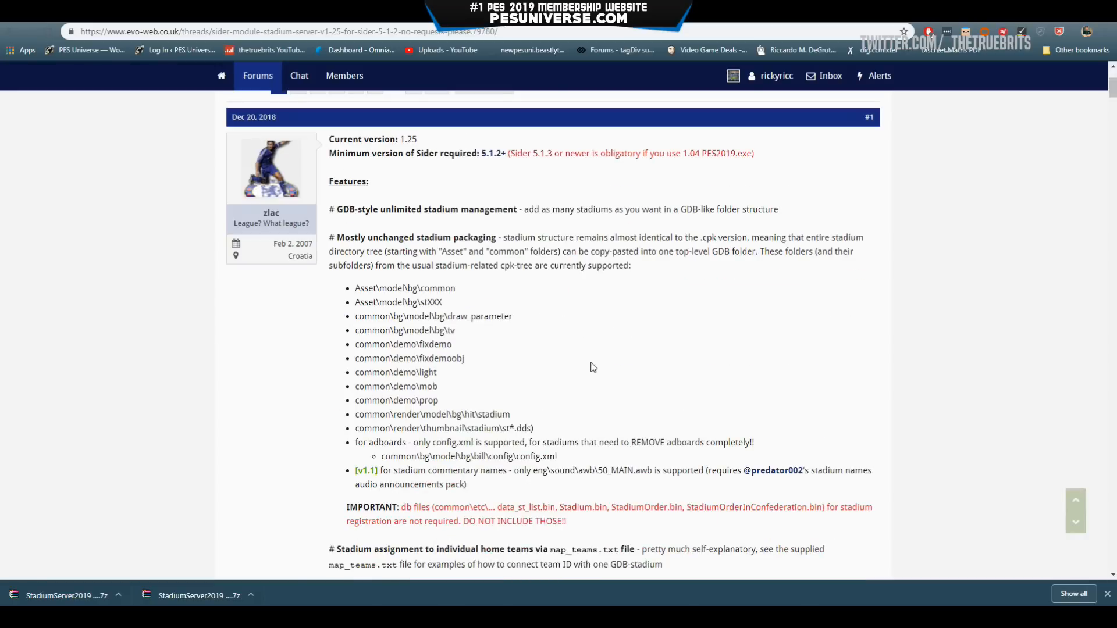
{"action": "scroll", "coordinate": [594, 367], "scroll_direction": "up", "scroll_amount": 3}
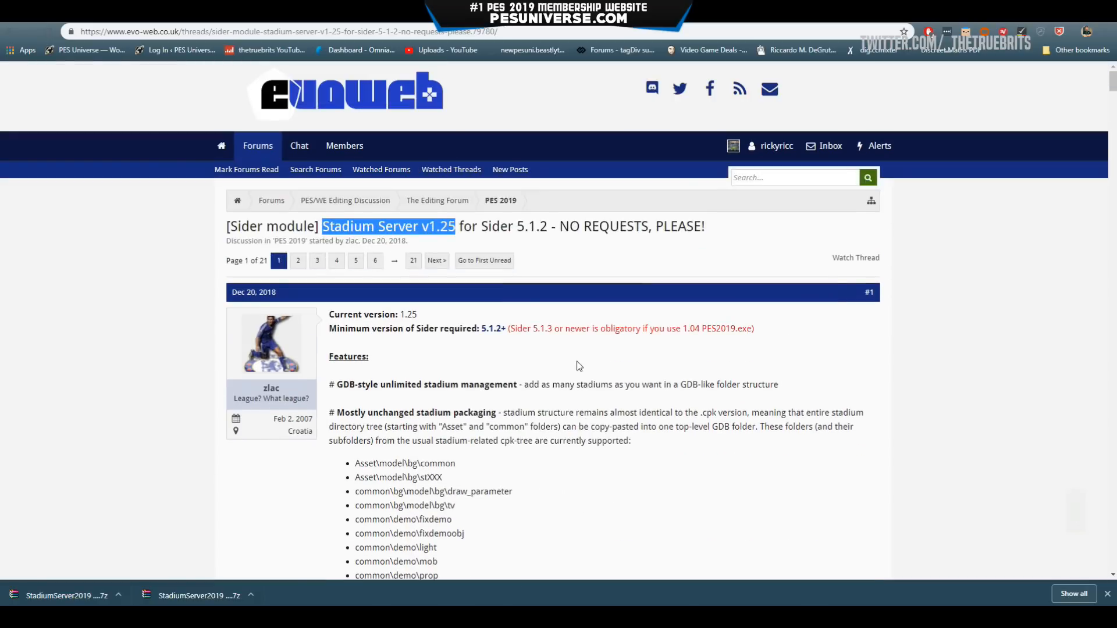
From the desktop, open the Stadiums and crifilesystem v2.40.13.0 folders and arrange their windows.
{"action": "key", "text": "super+d"}
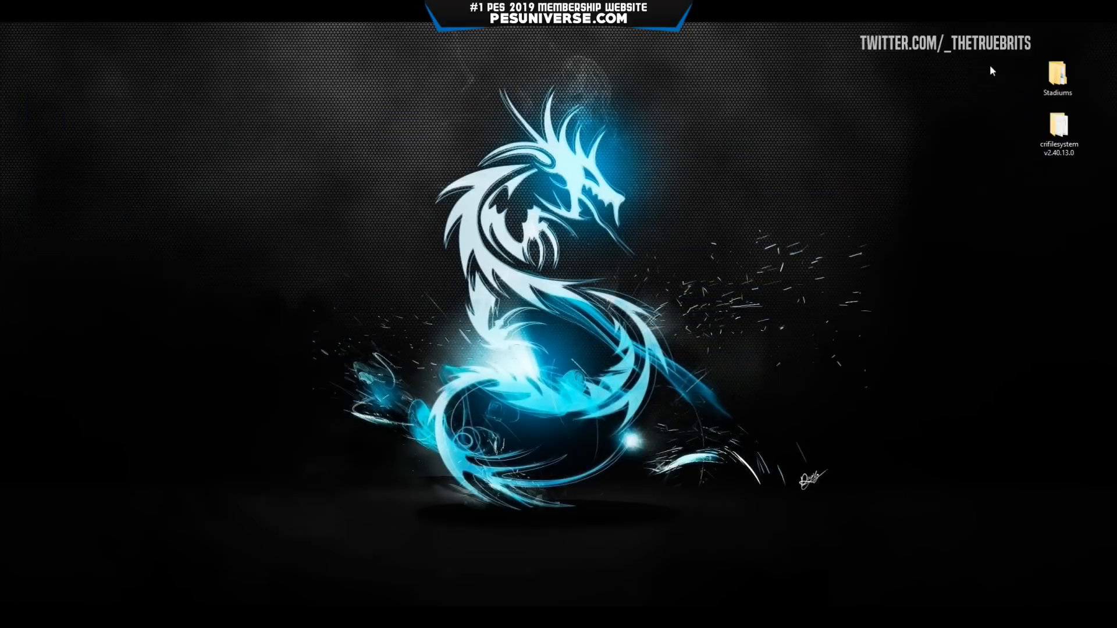
{"action": "double_click", "coordinate": [1058, 74]}
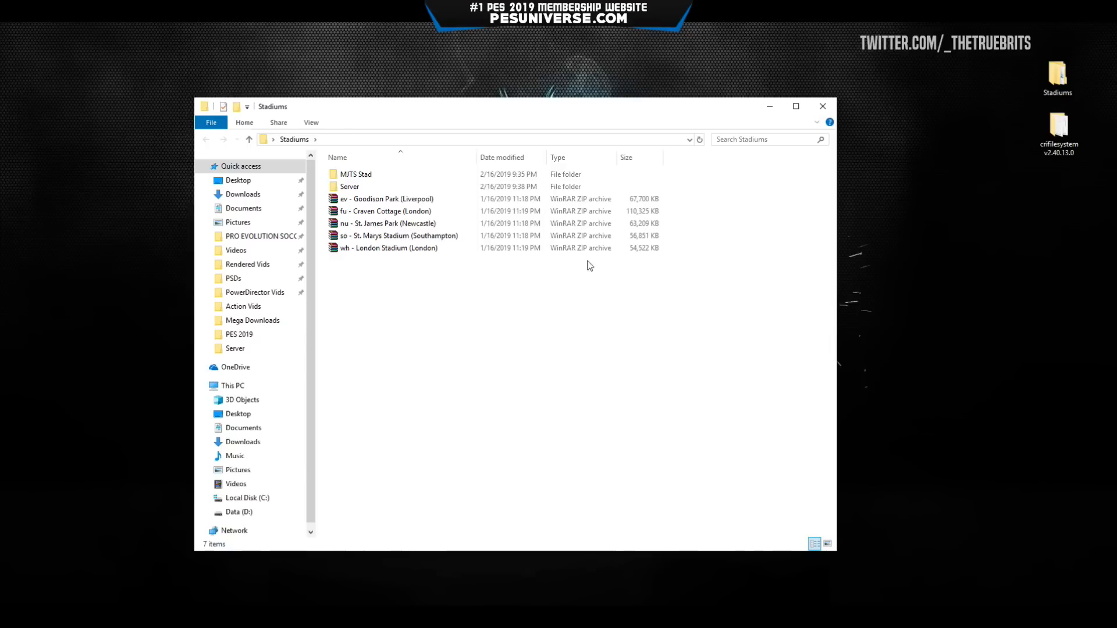
{"action": "left_click_drag", "start_coordinate": [586, 112], "coordinate": [404, 75]}
{"action": "left_click_drag", "start_coordinate": [459, 294], "coordinate": [373, 140]}
{"action": "left_click", "coordinate": [529, 302]}
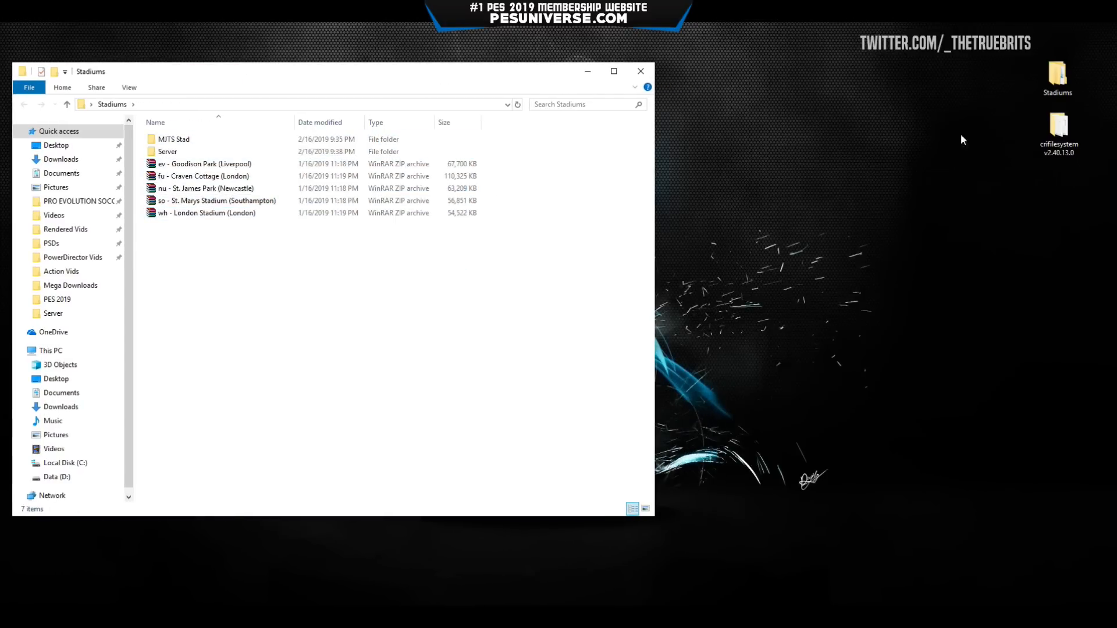
{"action": "double_click", "coordinate": [1060, 136]}
{"action": "left_click_drag", "start_coordinate": [429, 91], "coordinate": [878, 95]}
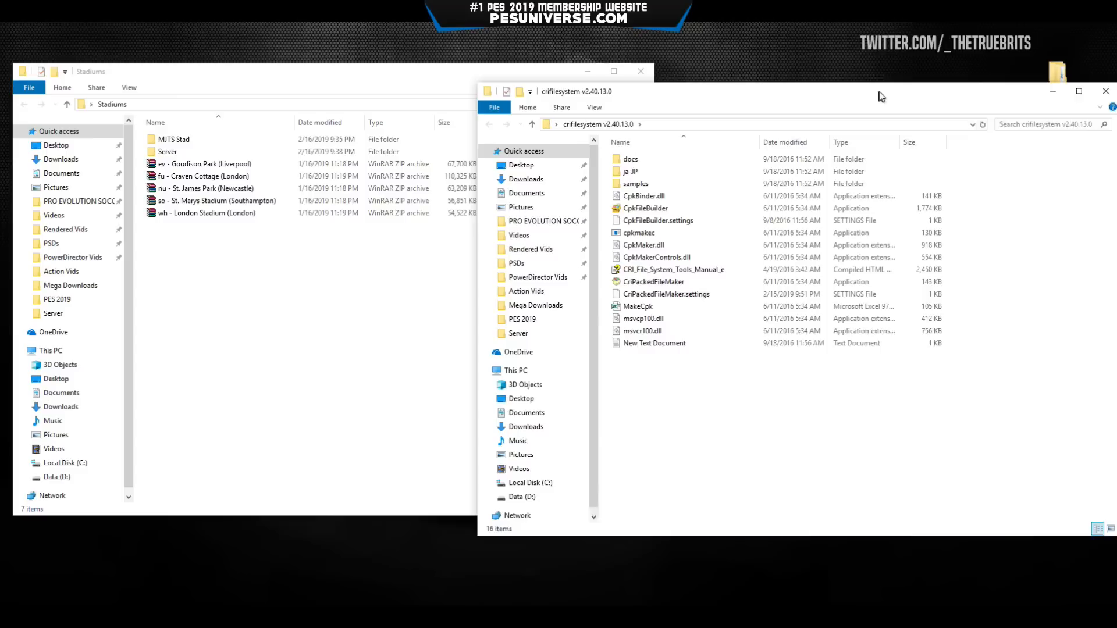
{"action": "left_click", "coordinate": [669, 282]}
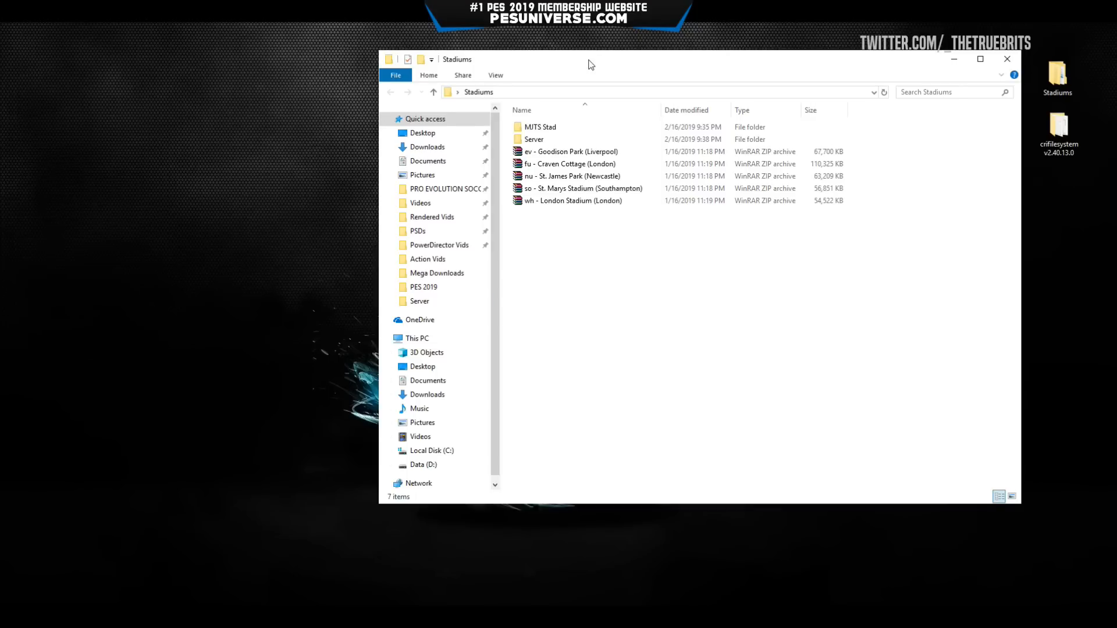
Open PRO EVOLUTION SOCCER in a new window beside Stadiums, then enter Stadiums\Server.
{"action": "left_click_drag", "start_coordinate": [589, 59], "coordinate": [596, 61]}
{"action": "left_click_drag", "start_coordinate": [386, 189], "coordinate": [558, 189]}
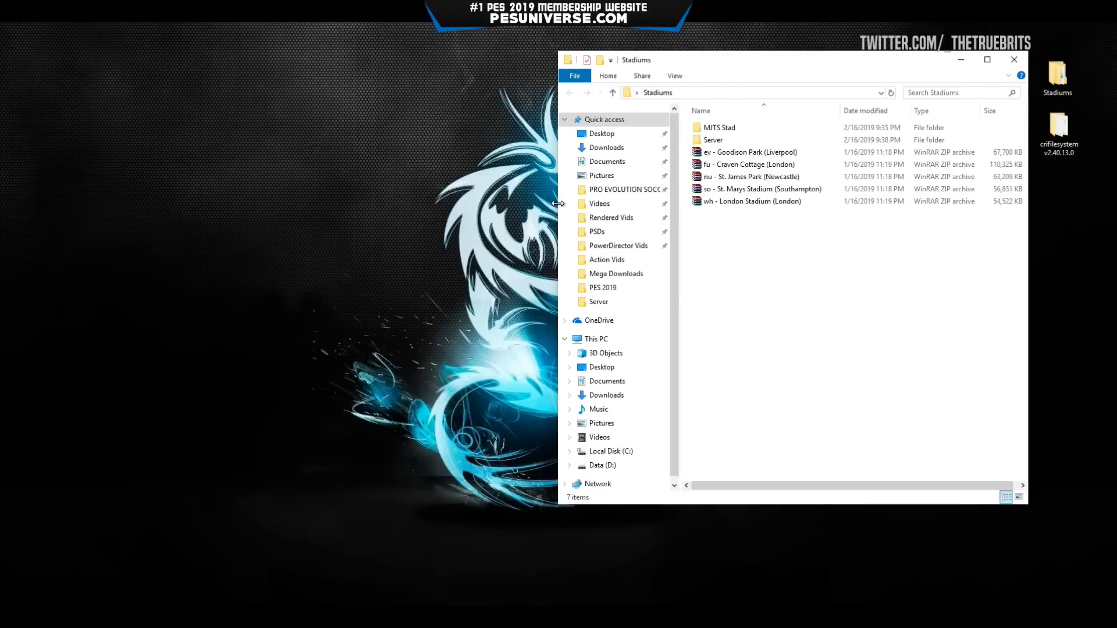
{"action": "right_click", "coordinate": [613, 189]}
{"action": "left_click", "coordinate": [641, 213]}
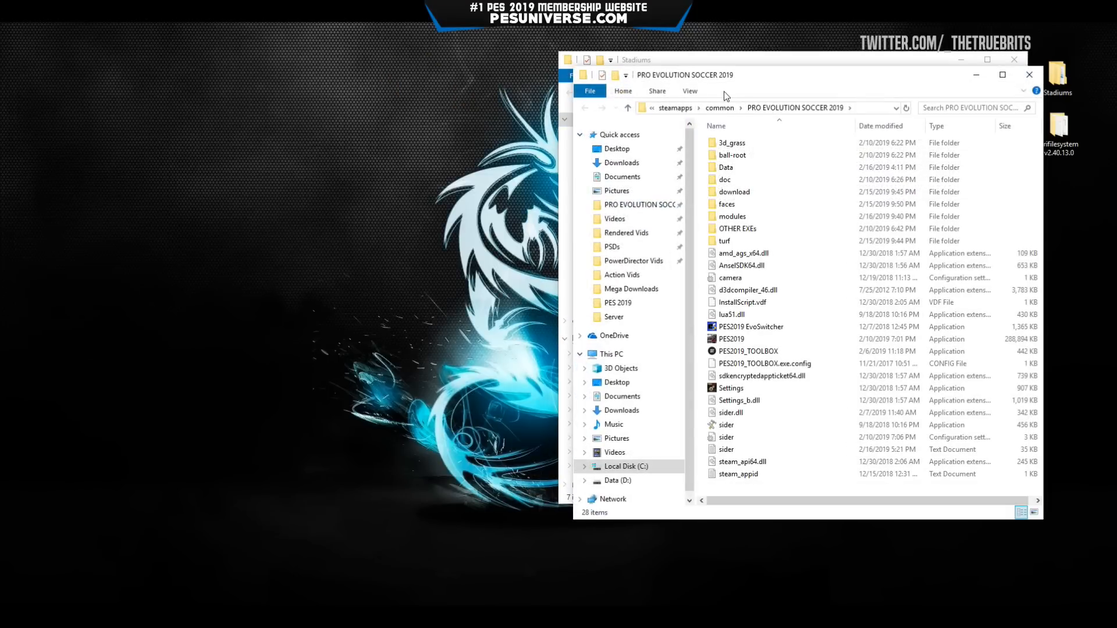
{"action": "left_click_drag", "start_coordinate": [724, 92], "coordinate": [194, 43]}
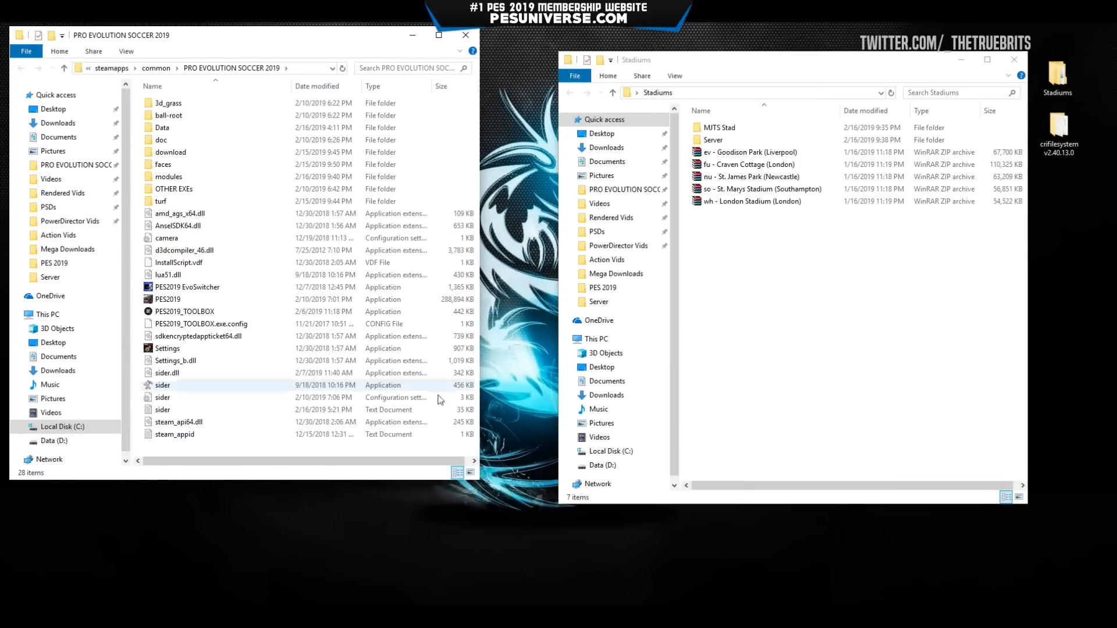
{"action": "left_click_drag", "start_coordinate": [478, 482], "coordinate": [543, 589]}
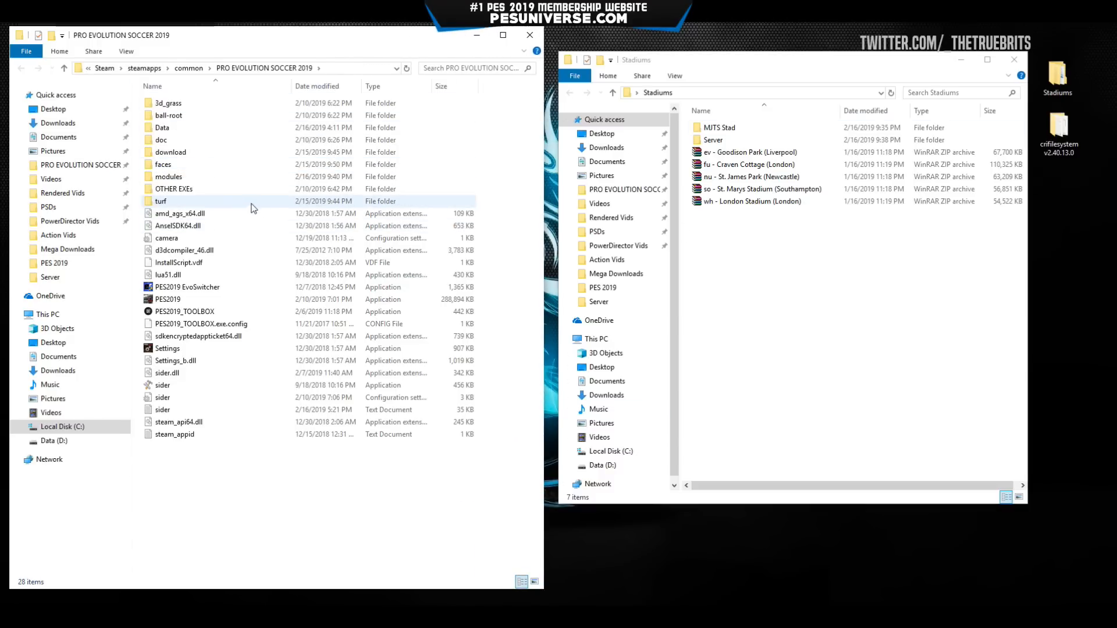
{"action": "double_click", "coordinate": [721, 141]}
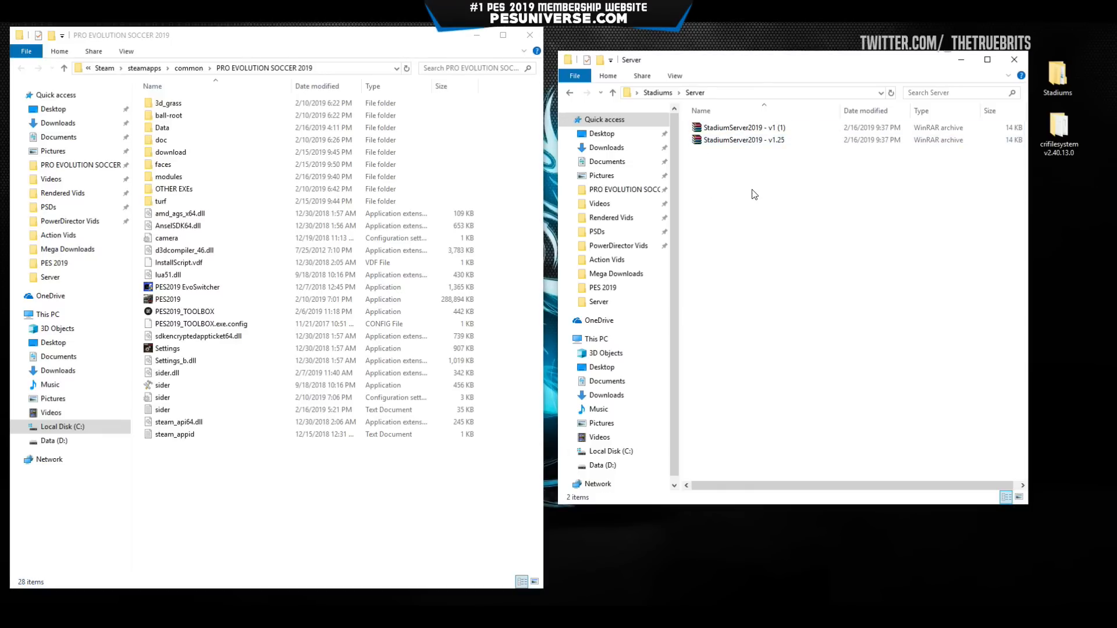
Extract content and modules from StadiumServer2019 - v1 (1) into the PES 2019 folder.
{"action": "left_click", "coordinate": [744, 129]}
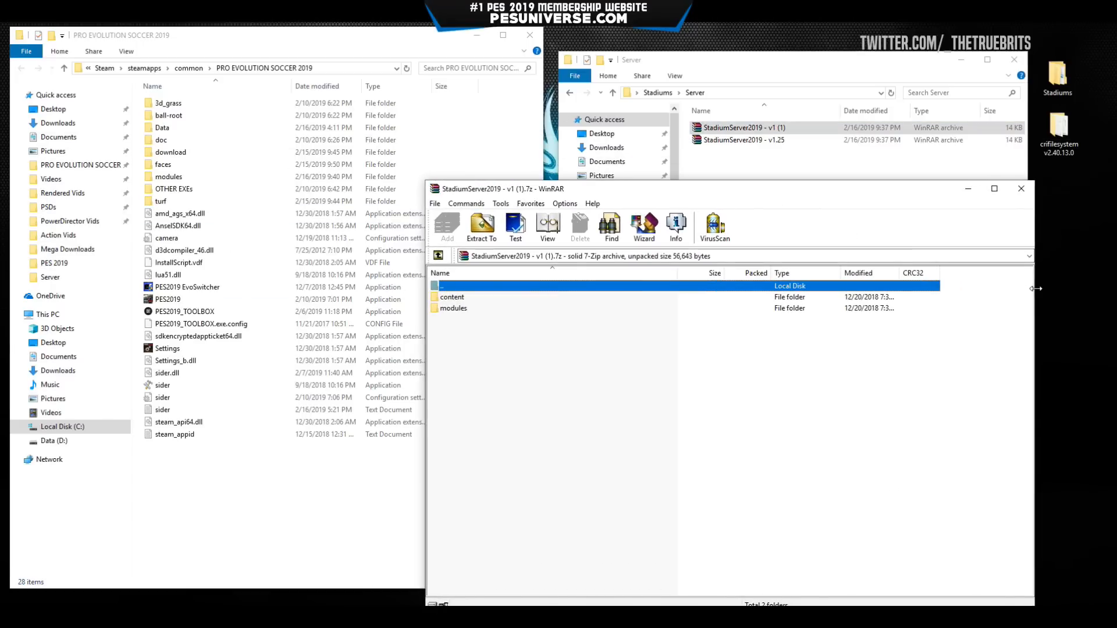
{"action": "left_click_drag", "start_coordinate": [1036, 289], "coordinate": [748, 289]}
{"action": "left_click_drag", "start_coordinate": [651, 194], "coordinate": [902, 161]}
{"action": "left_click_drag", "start_coordinate": [806, 343], "coordinate": [712, 261]}
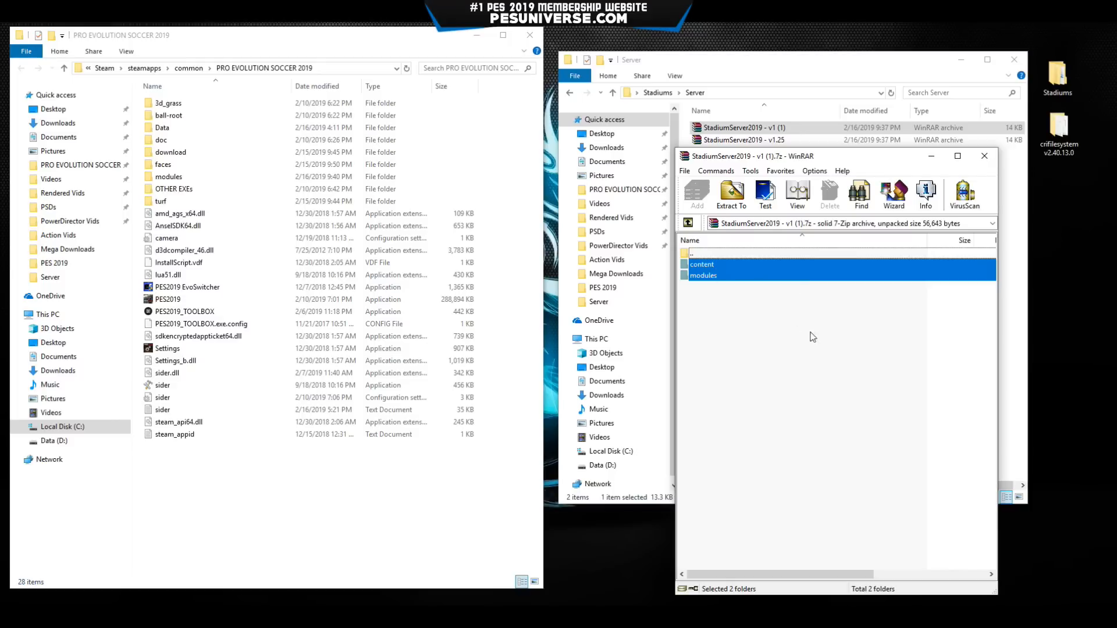
{"action": "left_click", "coordinate": [263, 487]}
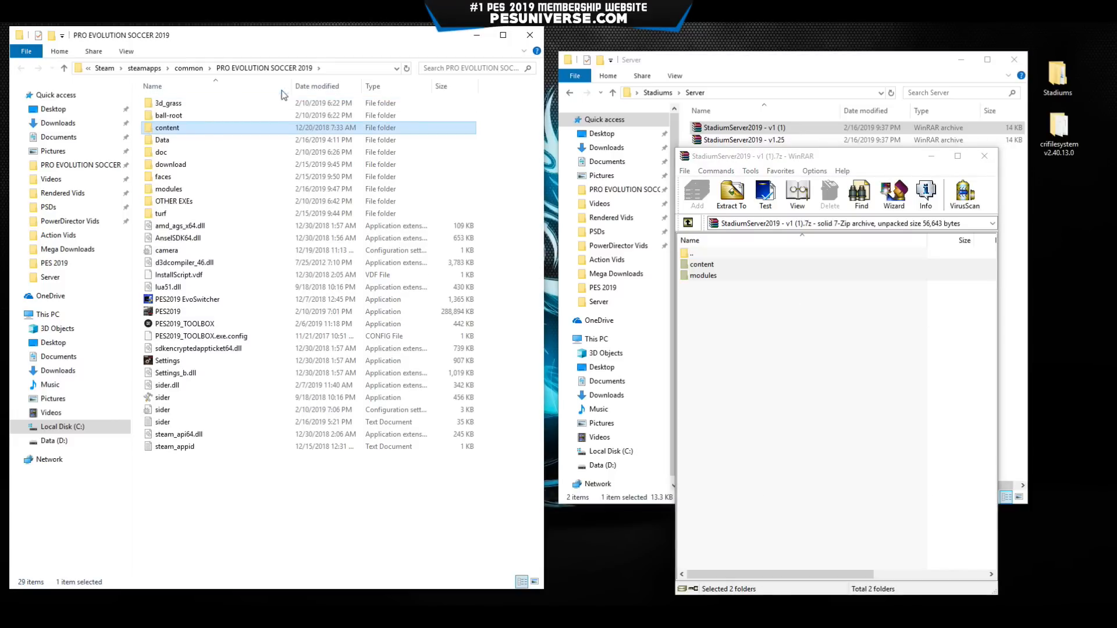
Verify the extracted StadiumServer and WeatherConditions scripts, plus the stadium-server and weather-conditions folders.
{"action": "double_click", "coordinate": [178, 189]}
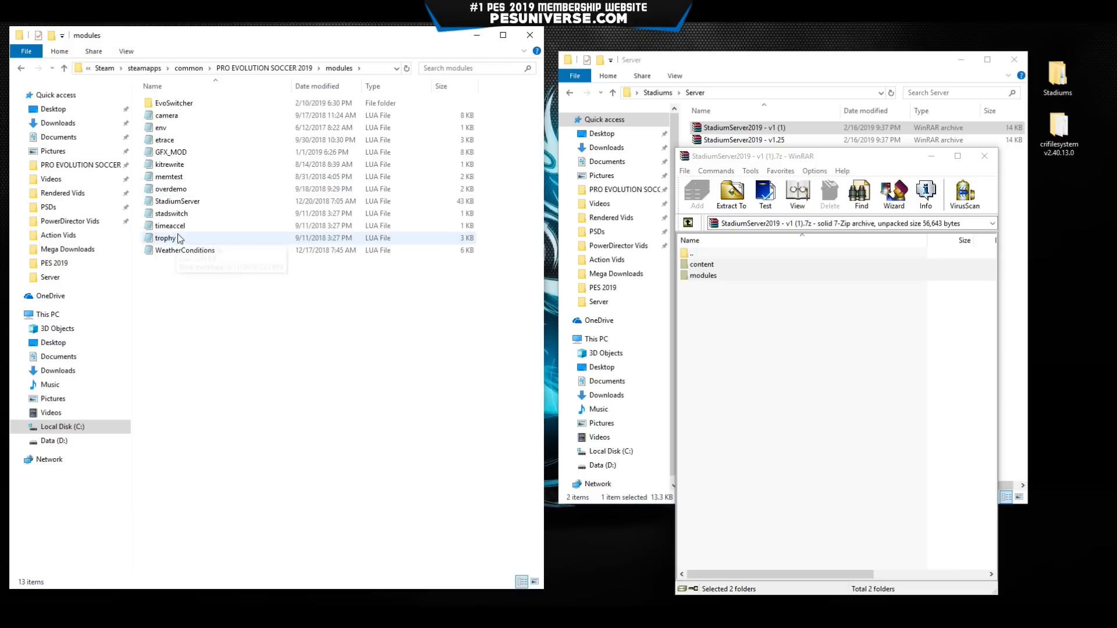
{"action": "left_click", "coordinate": [214, 252]}
{"action": "left_click", "coordinate": [178, 201]}
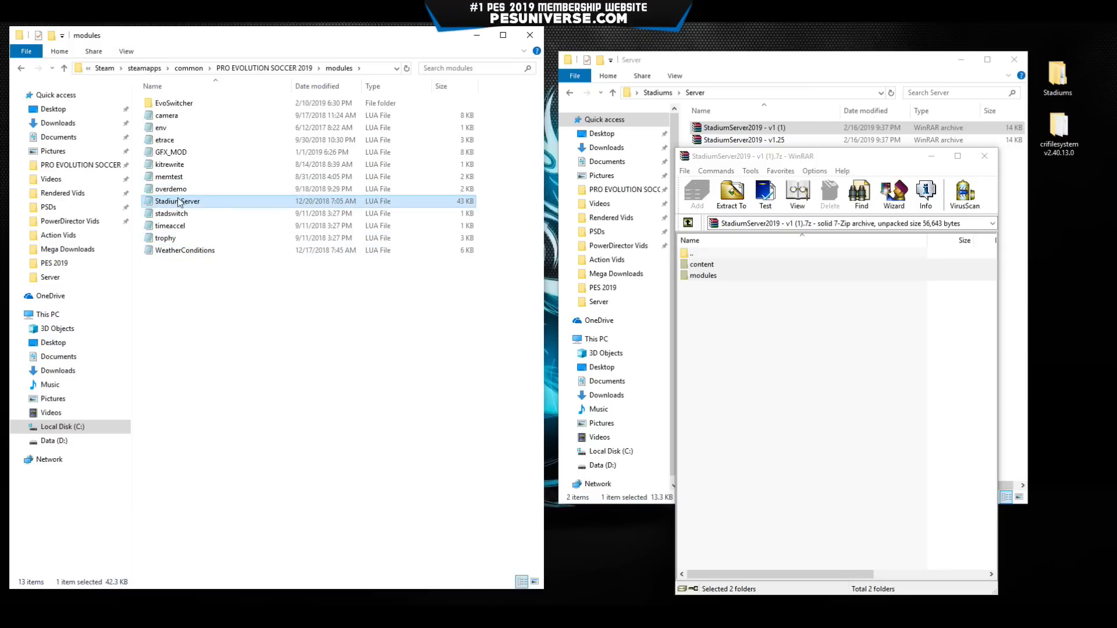
{"action": "left_click", "coordinate": [201, 250]}
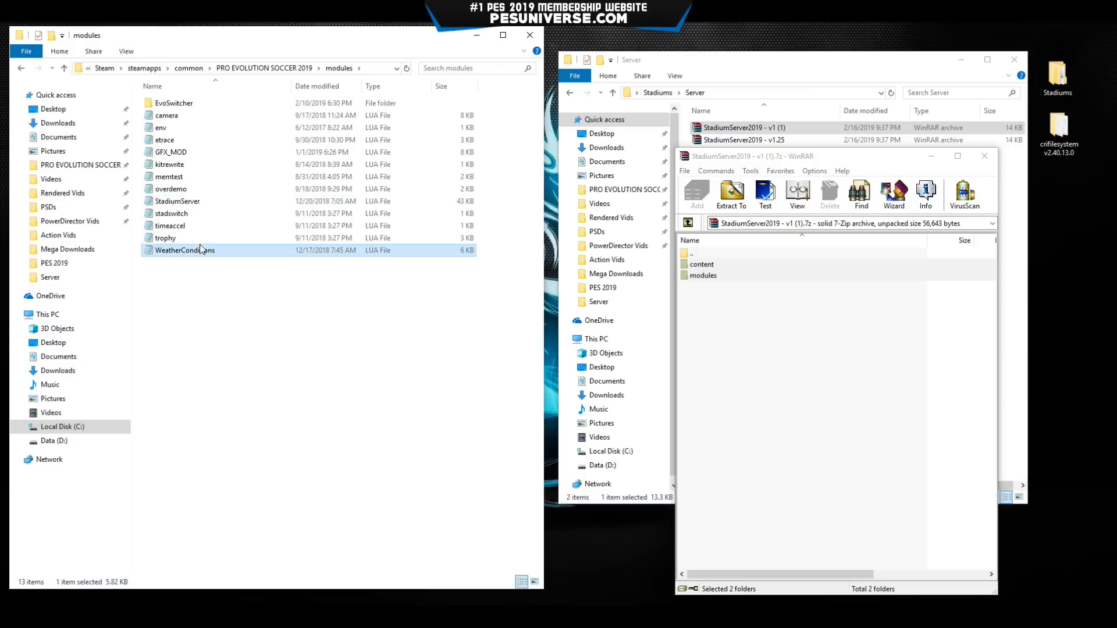
{"action": "left_click", "coordinate": [205, 203]}
{"action": "key", "text": "alt+Left"}
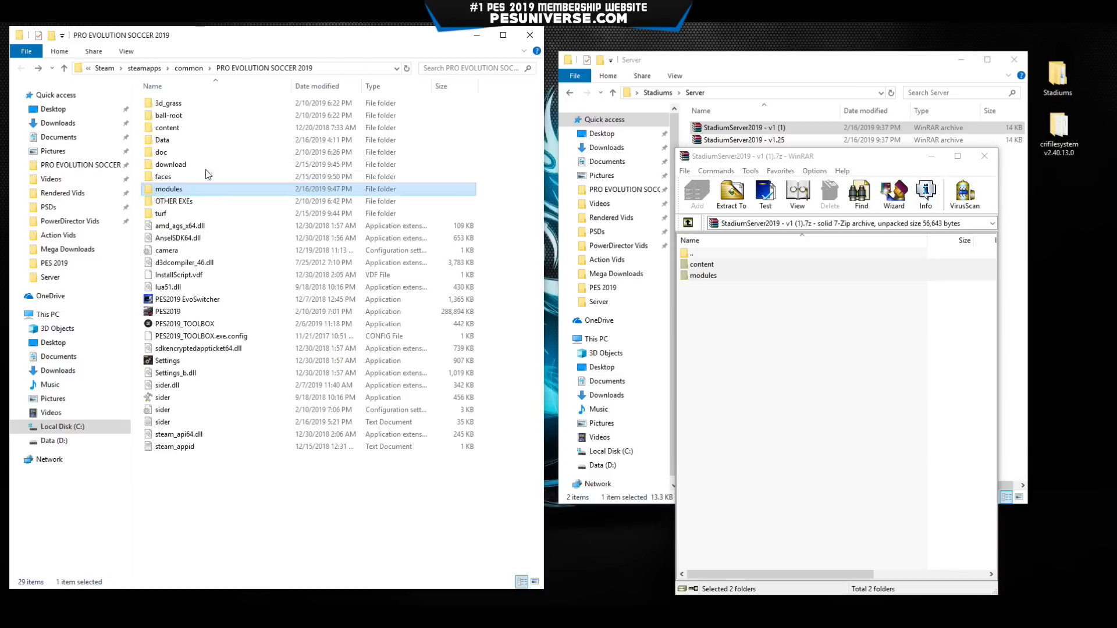
{"action": "double_click", "coordinate": [189, 129]}
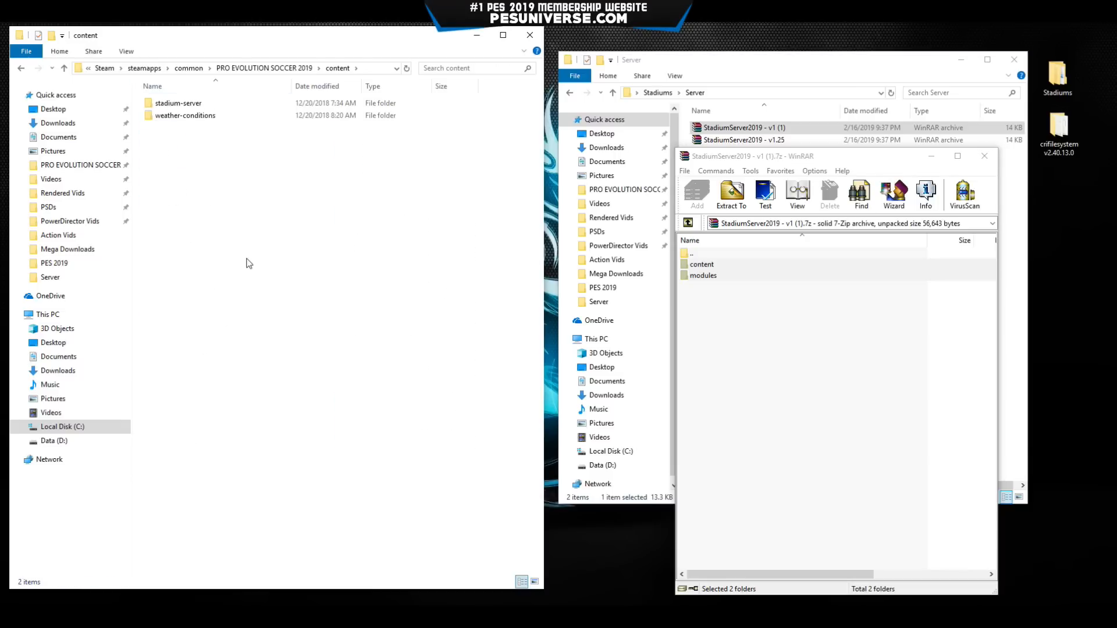
{"action": "double_click", "coordinate": [188, 104]}
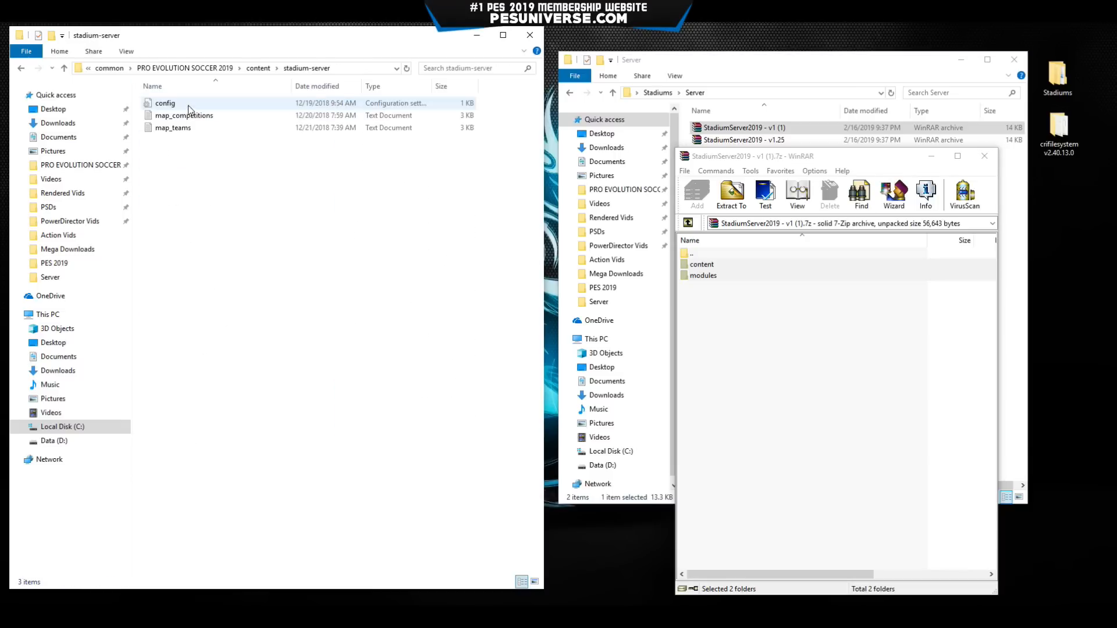
{"action": "key", "text": "alt+Left"}
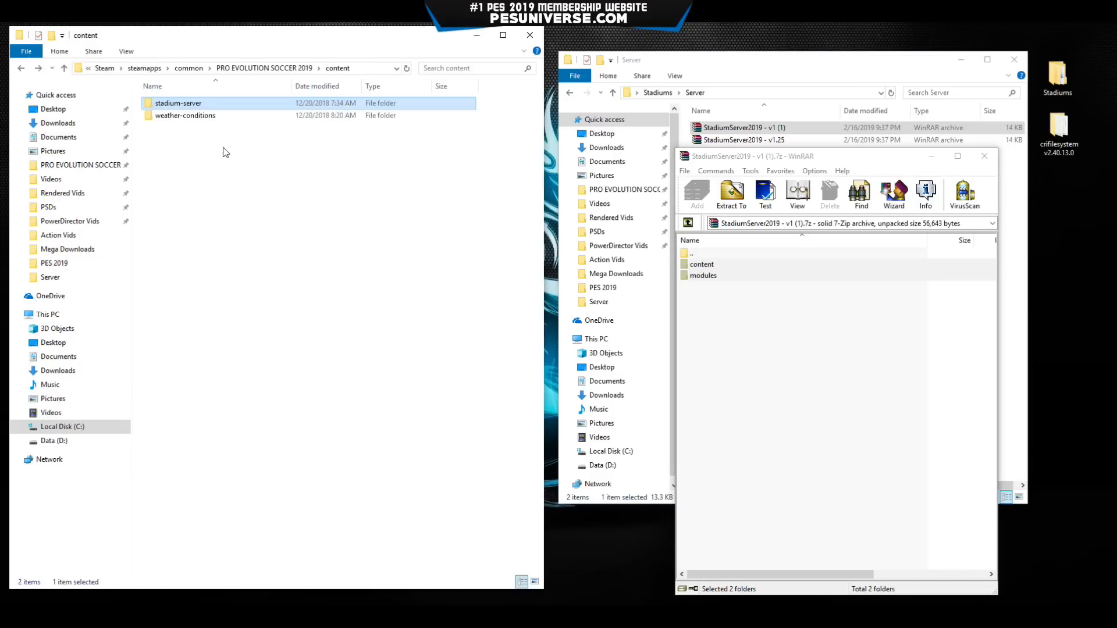
{"action": "left_click", "coordinate": [202, 119]}
{"action": "double_click", "coordinate": [201, 120]}
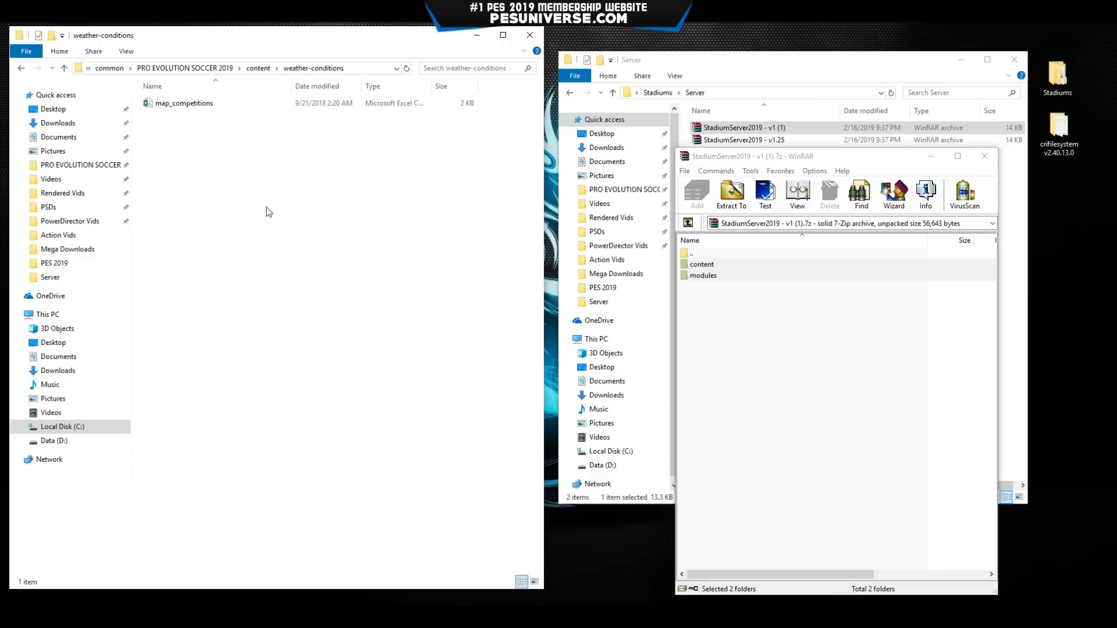
{"action": "key", "text": "alt+Left"}
{"action": "key", "text": "alt+Left"}
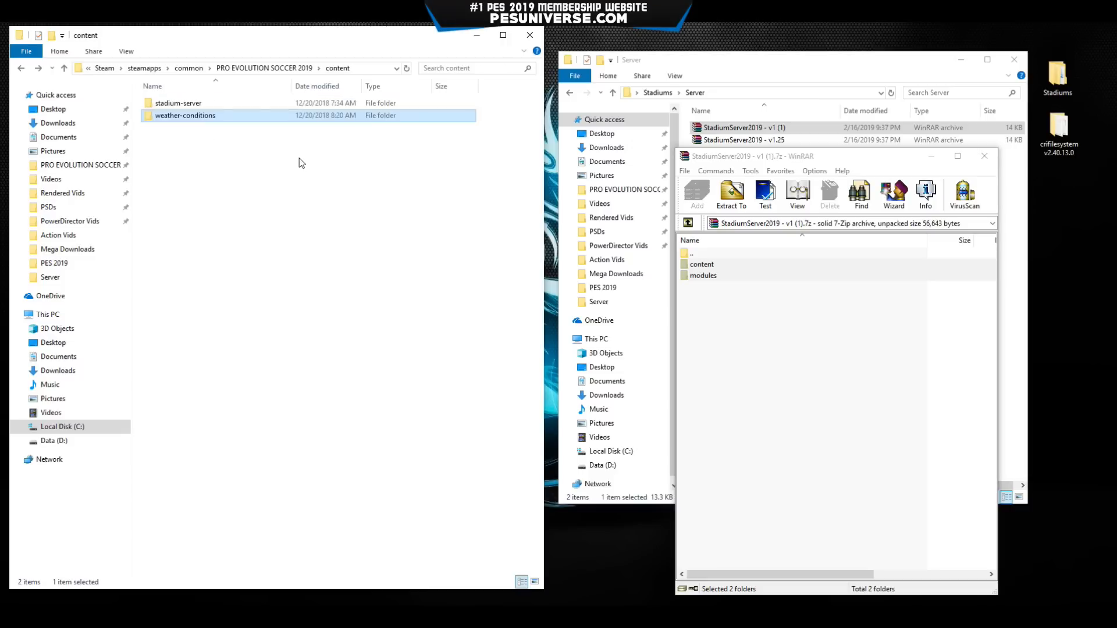
Close the v1 archive; extract v1.25's modules and stadiumserver-static into PES 2019, replacing files.
{"action": "left_click", "coordinate": [888, 334]}
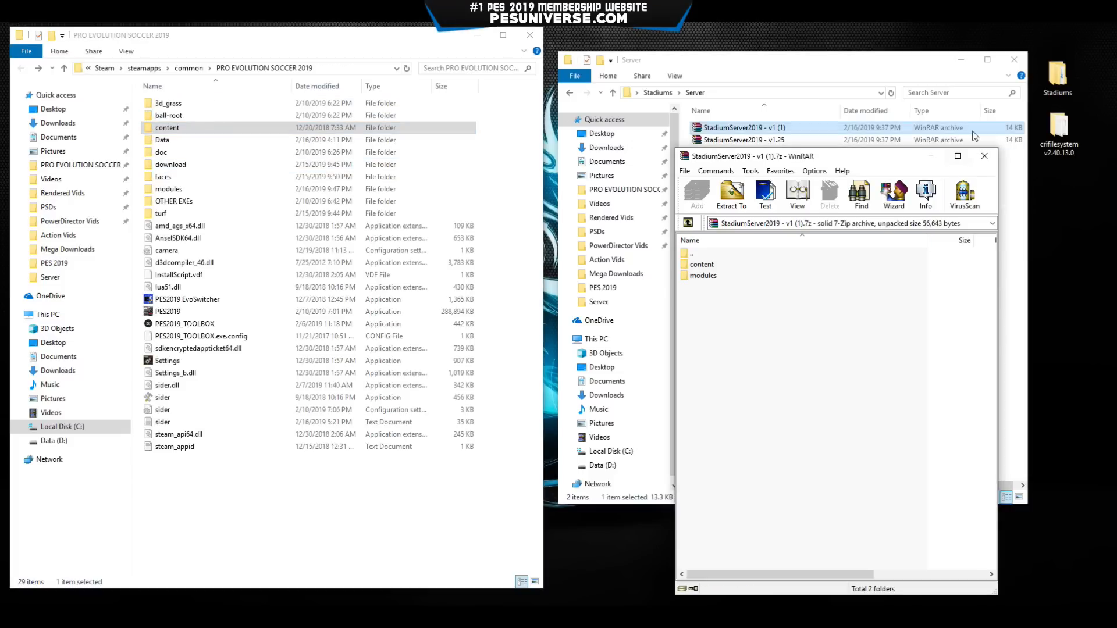
{"action": "left_click", "coordinate": [984, 156]}
{"action": "double_click", "coordinate": [759, 140]}
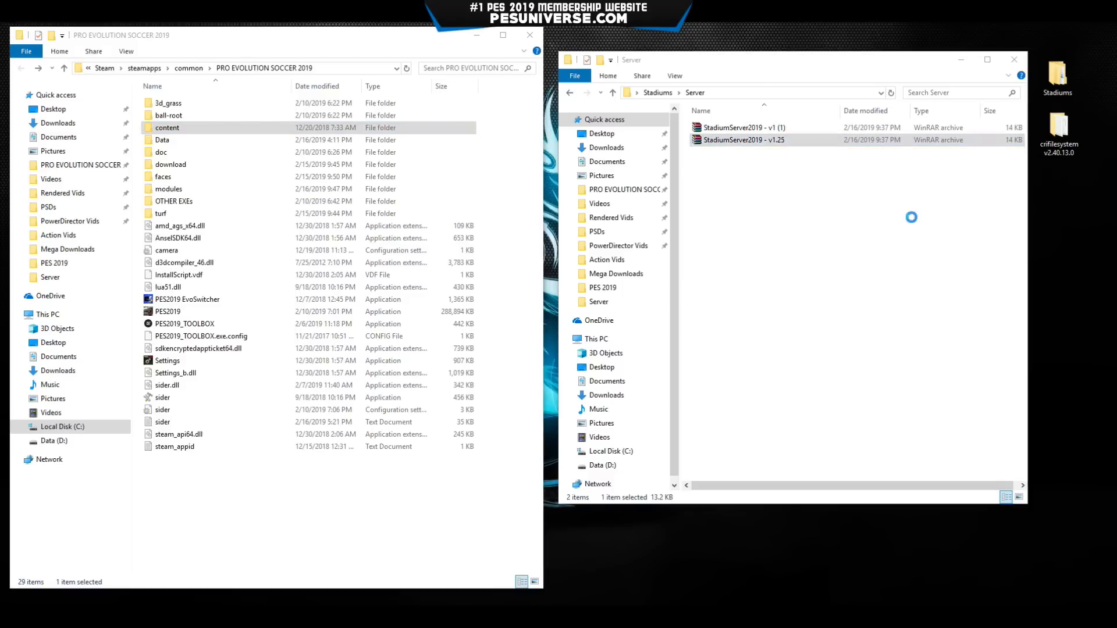
{"action": "left_click_drag", "start_coordinate": [760, 157], "coordinate": [708, 129]}
{"action": "left_click", "coordinate": [662, 245]}
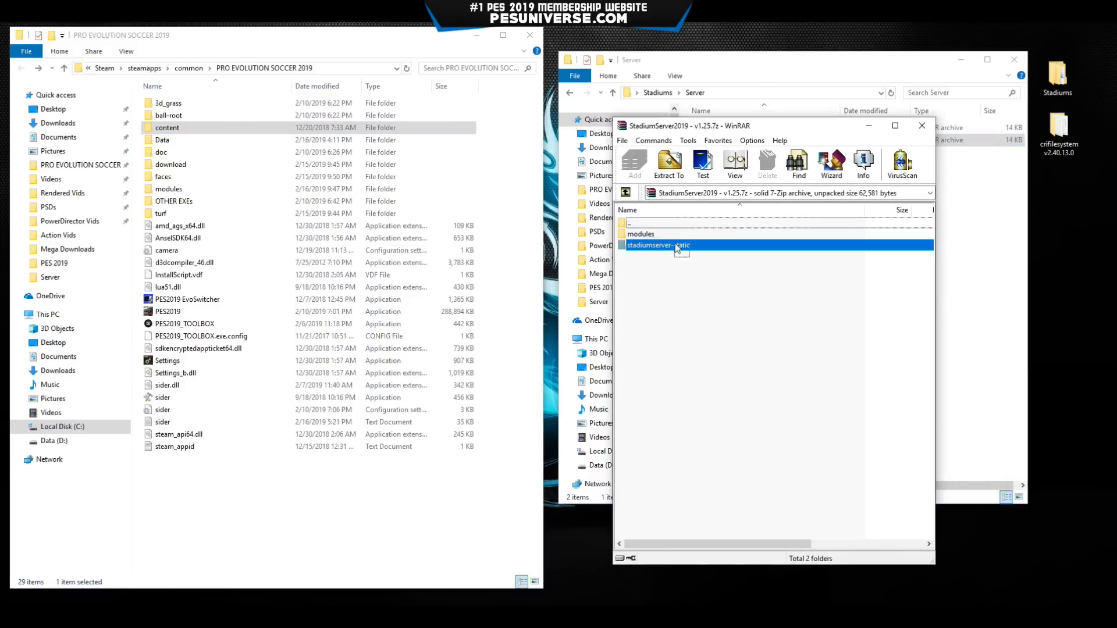
{"action": "key", "text": "ctrl+a"}
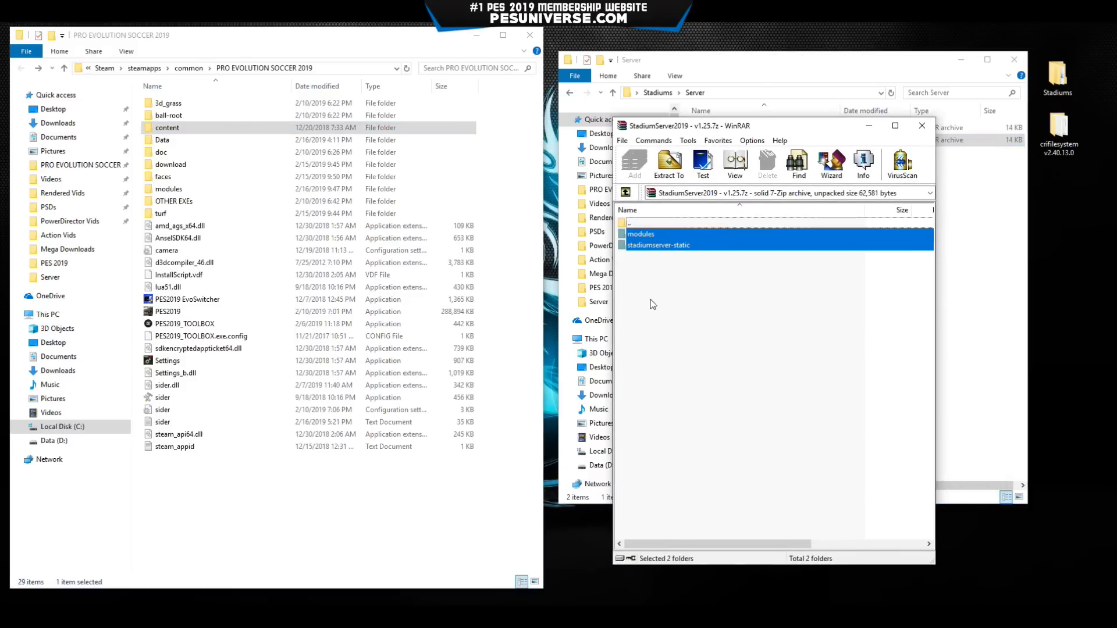
{"action": "left_click_drag", "start_coordinate": [679, 249], "coordinate": [281, 484]}
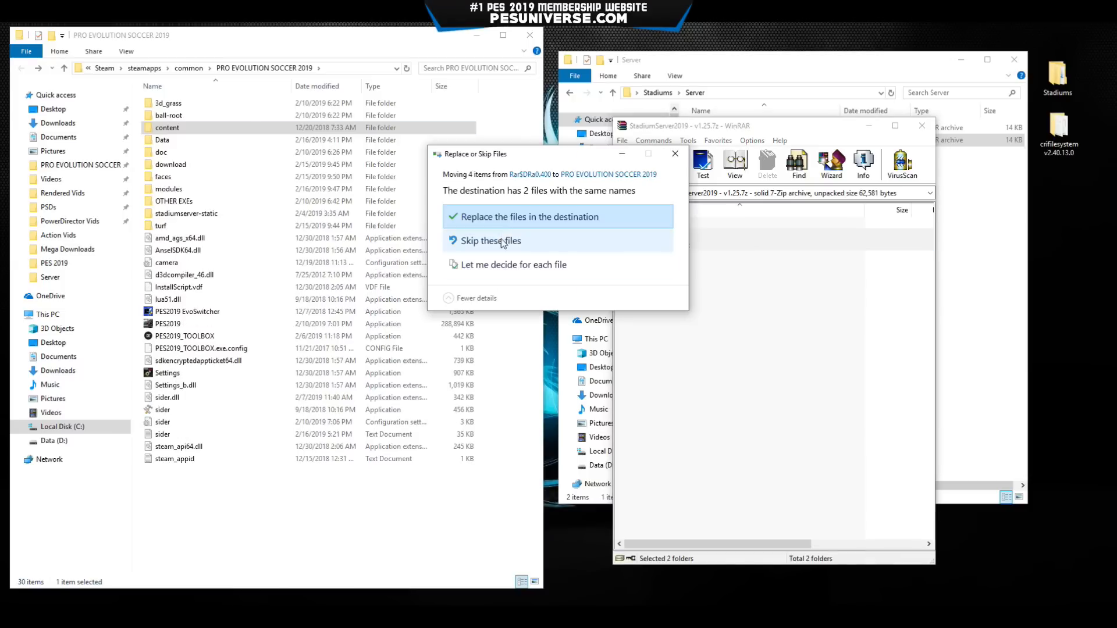
{"action": "left_click", "coordinate": [533, 216]}
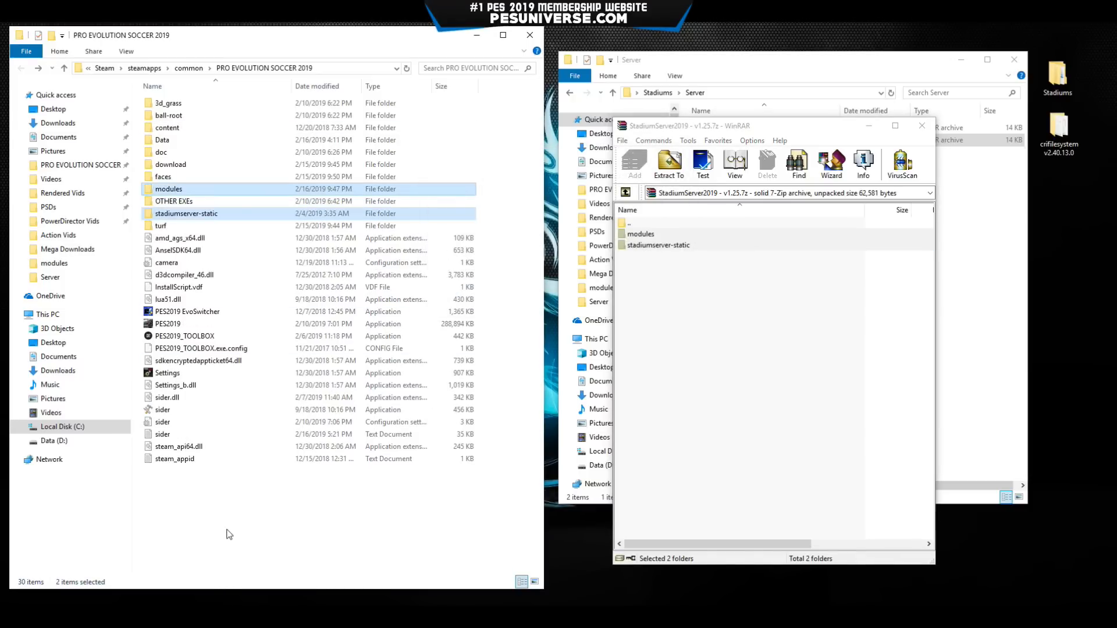
{"action": "left_click", "coordinate": [243, 512]}
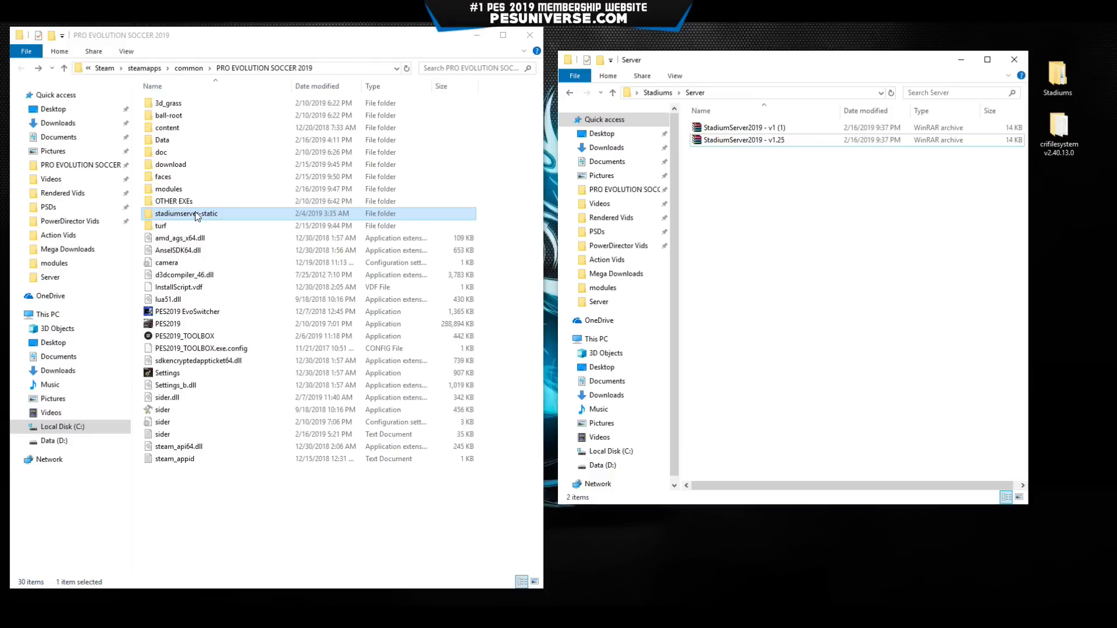
Check stadiumserver-static holds stadium-commentary, return to the game folder and select the sider files.
{"action": "double_click", "coordinate": [234, 215]}
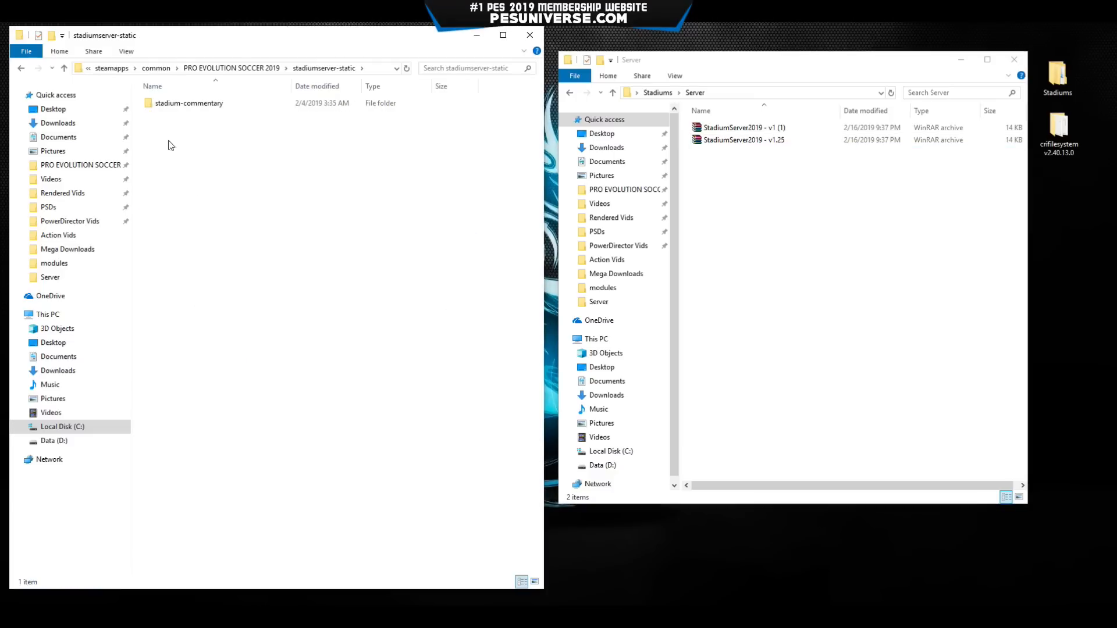
{"action": "double_click", "coordinate": [175, 104]}
{"action": "key", "text": "BackSpace"}
{"action": "key", "text": "BackSpace"}
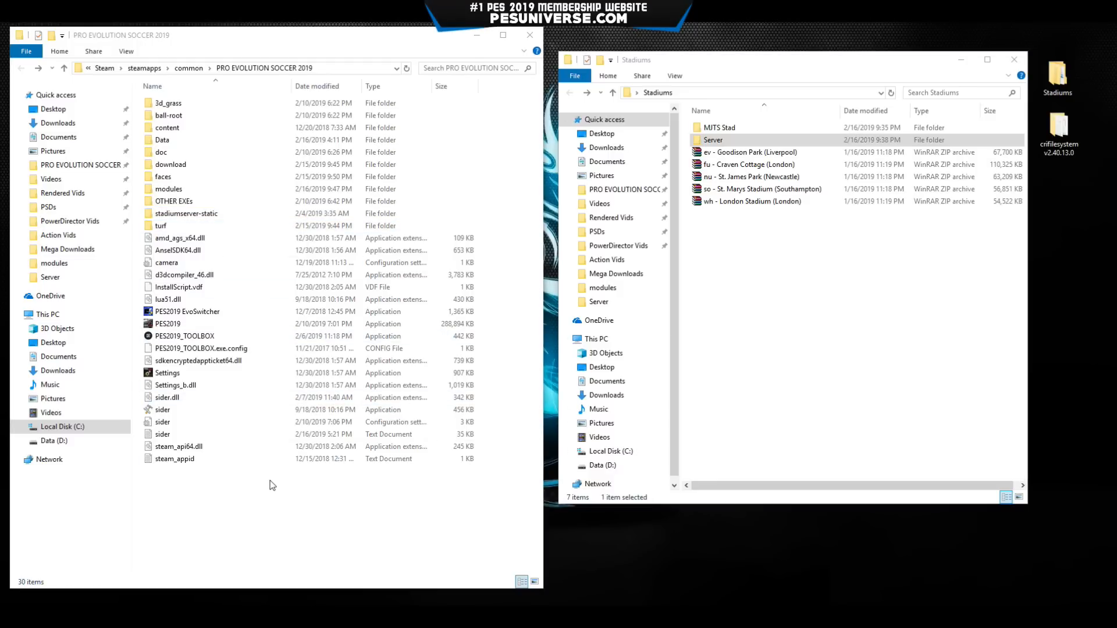
{"action": "left_click", "coordinate": [165, 411]}
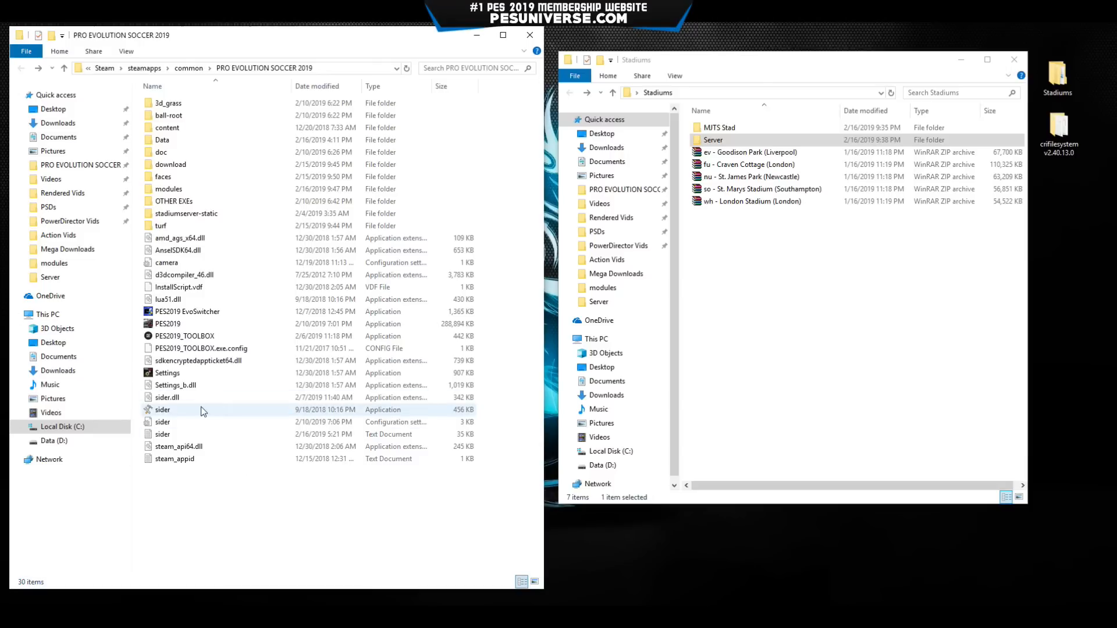
{"action": "left_click", "coordinate": [166, 423]}
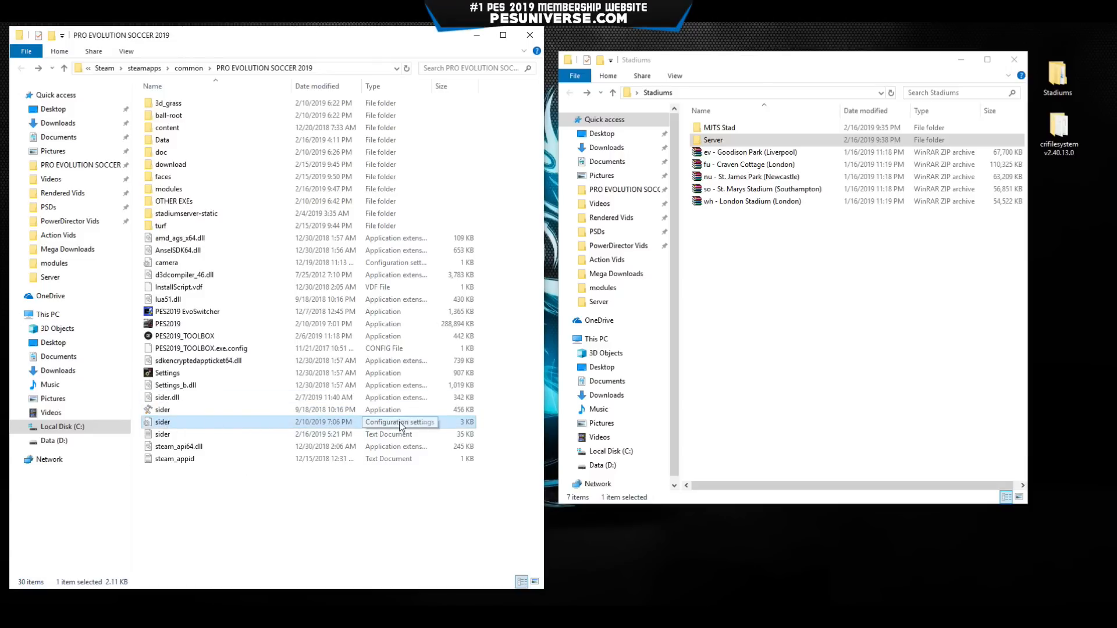
Open sider.ini in Notepad and look over the EvoSwitcher module lines.
{"action": "double_click", "coordinate": [213, 423]}
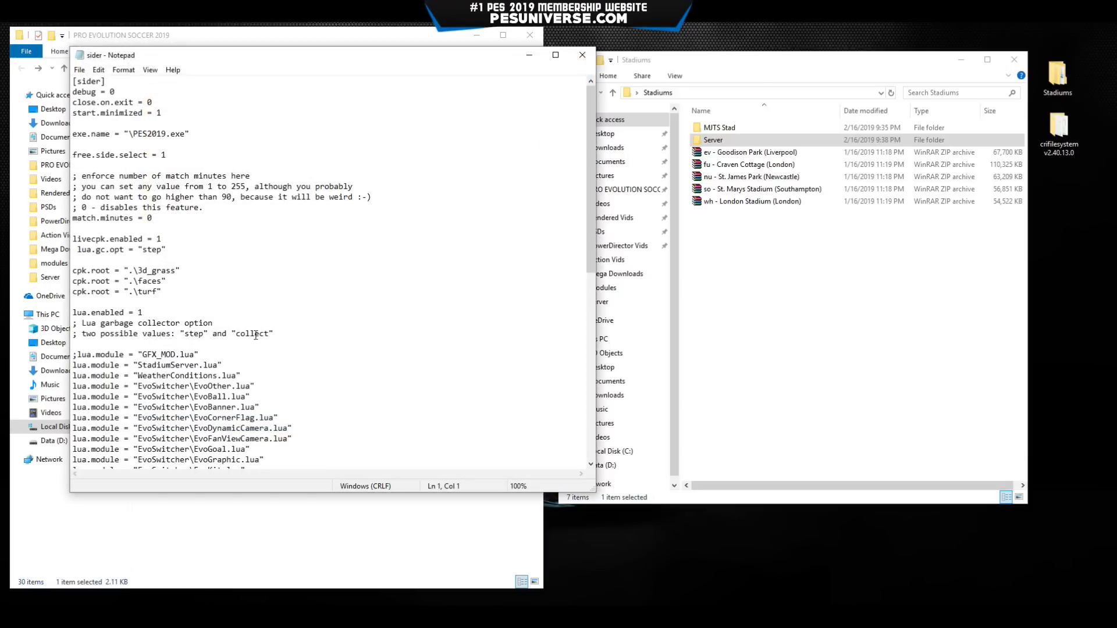
{"action": "scroll", "coordinate": [256, 335], "scroll_direction": "down", "scroll_amount": 1}
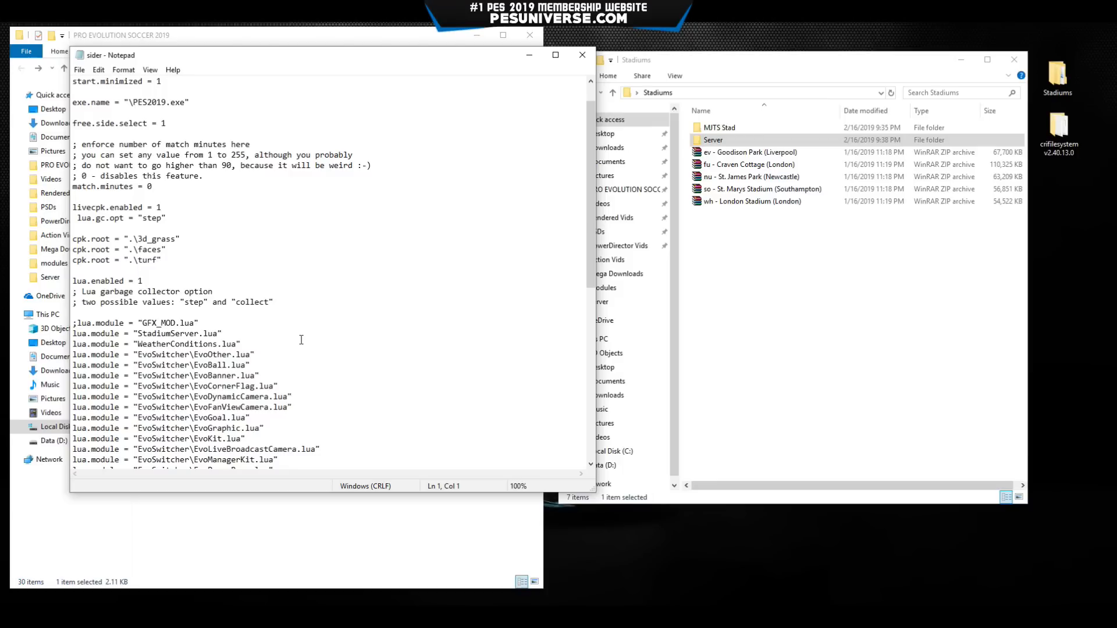
{"action": "scroll", "coordinate": [302, 339], "scroll_direction": "down", "scroll_amount": 4}
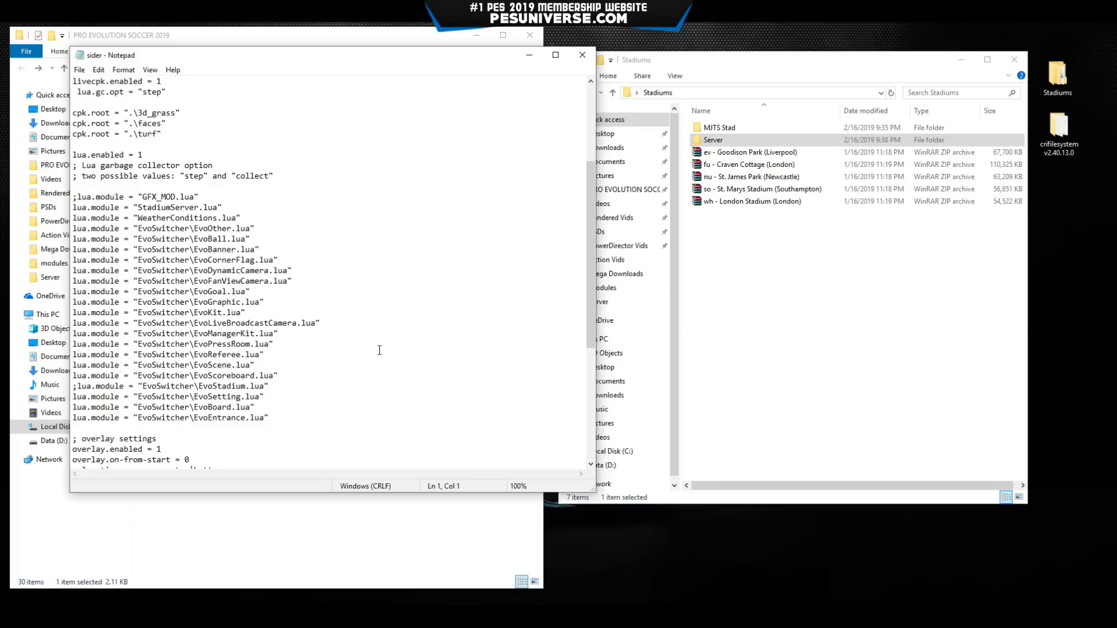
{"action": "left_click_drag", "start_coordinate": [290, 417], "coordinate": [65, 230]}
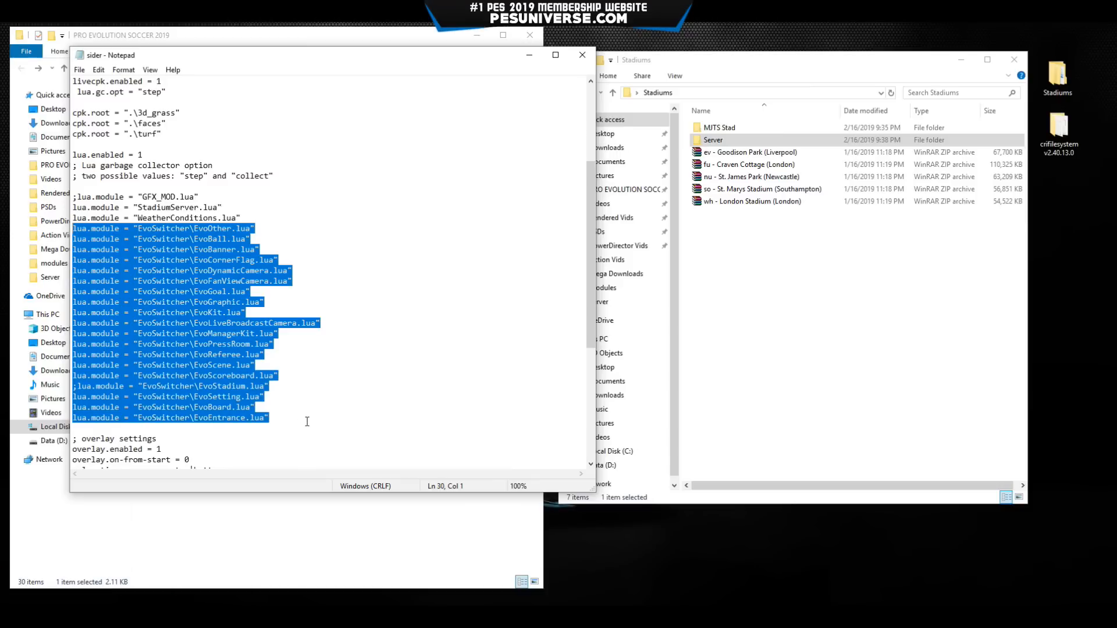
{"action": "left_click", "coordinate": [339, 407]}
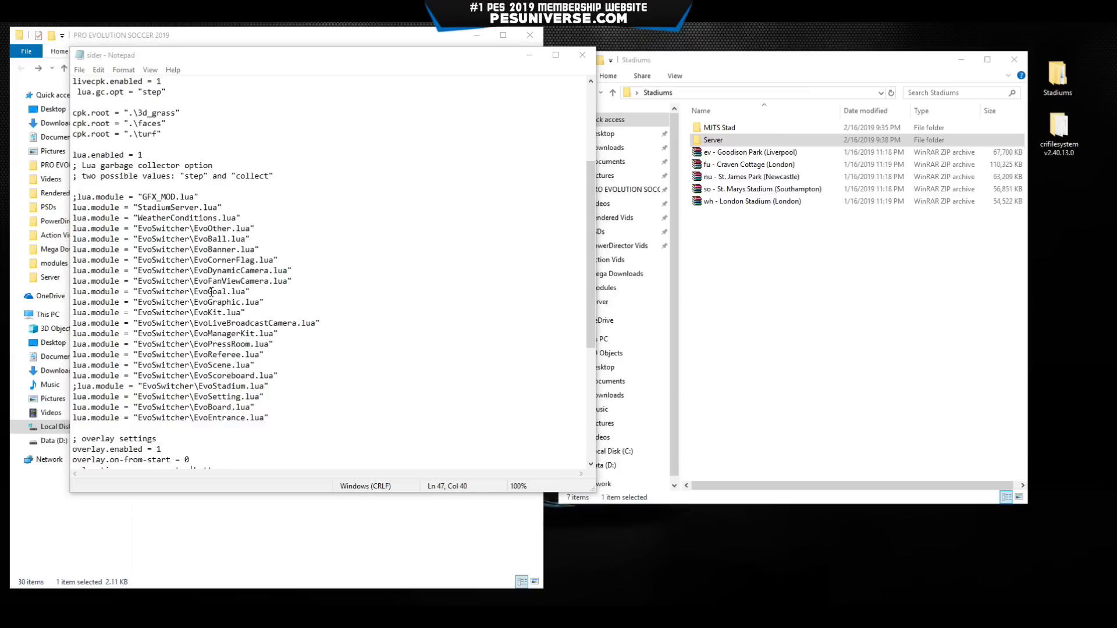
{"action": "left_click", "coordinate": [163, 262]}
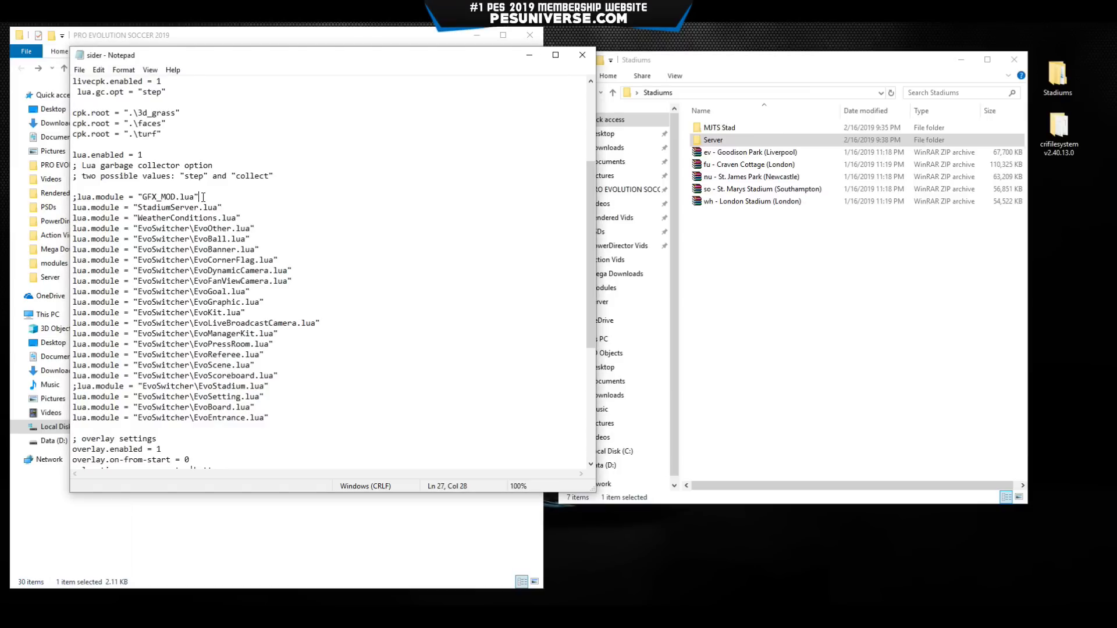
Replace the ;lua.module = "GFX_MOD.lua" line with lua.module = "StadiumServer.lua".
{"action": "left_click_drag", "start_coordinate": [204, 197], "coordinate": [72, 196]}
{"action": "type", "text": "lua.module = \"StadiumServer.lua\""}
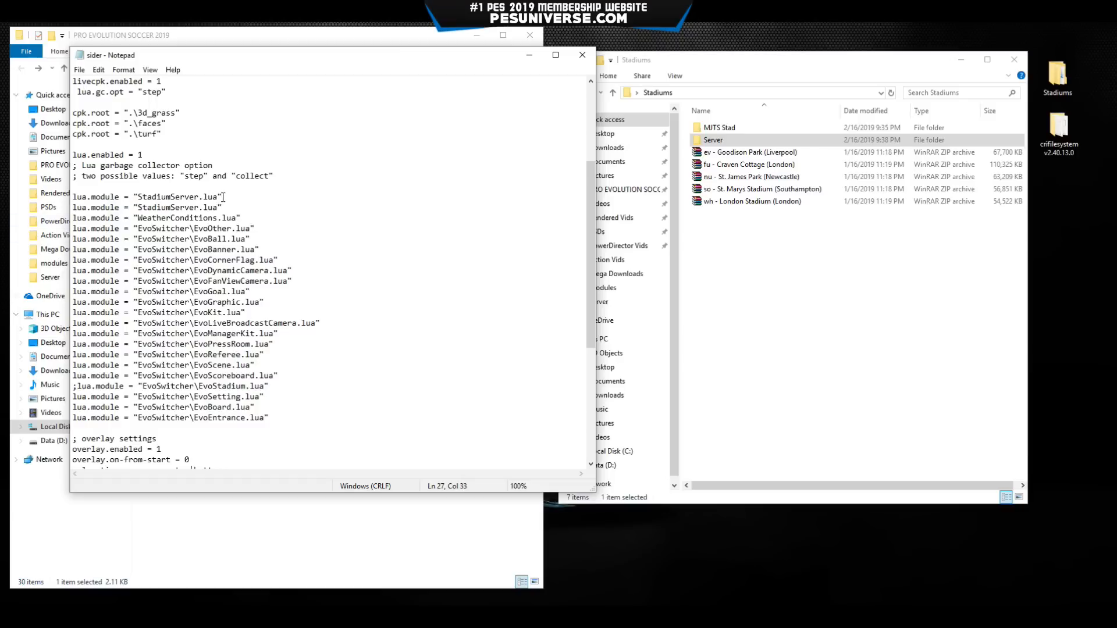
{"action": "left_click_drag", "start_coordinate": [223, 197], "coordinate": [71, 198]}
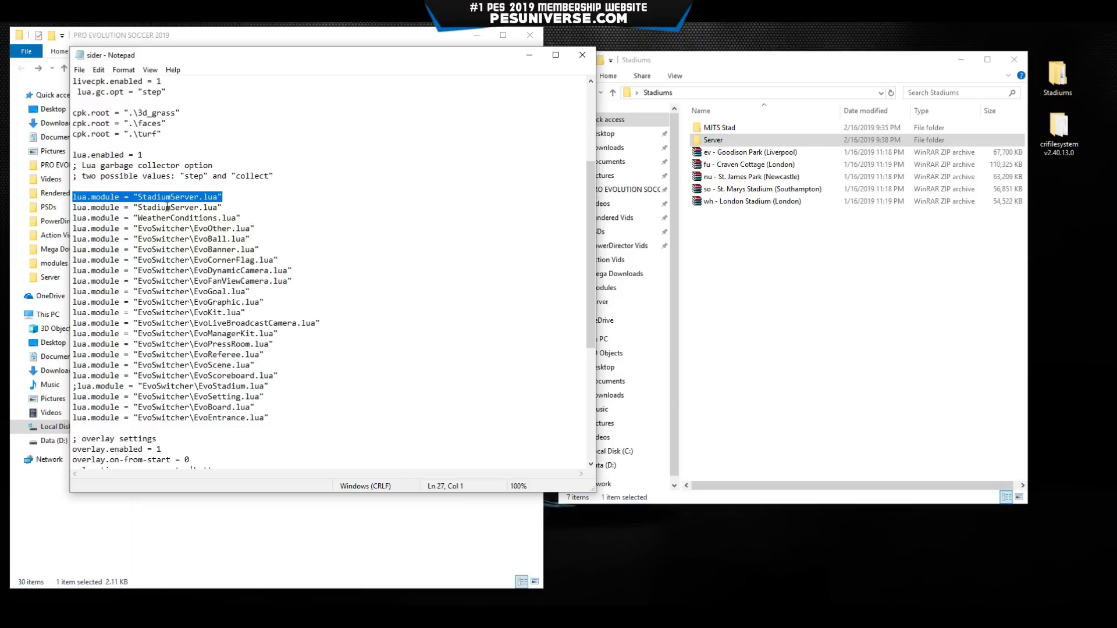
{"action": "left_click_drag", "start_coordinate": [241, 218], "coordinate": [68, 208]}
Delete the duplicate StadiumServer and WeatherConditions lines and the leftover blank line.
{"action": "key", "text": "Delete"}
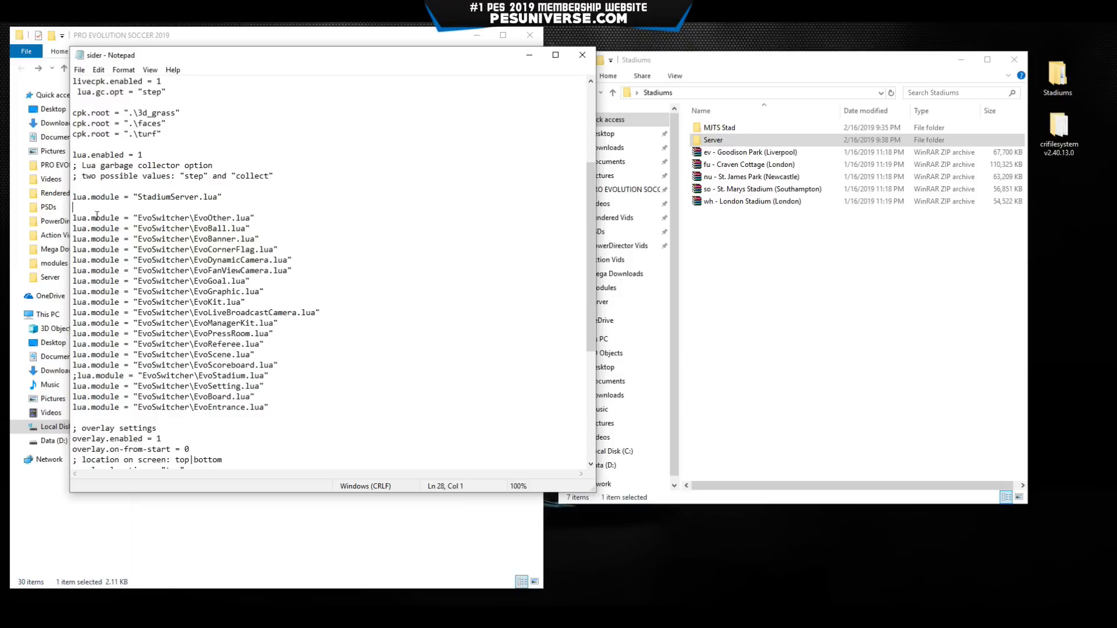
{"action": "key", "text": "Delete"}
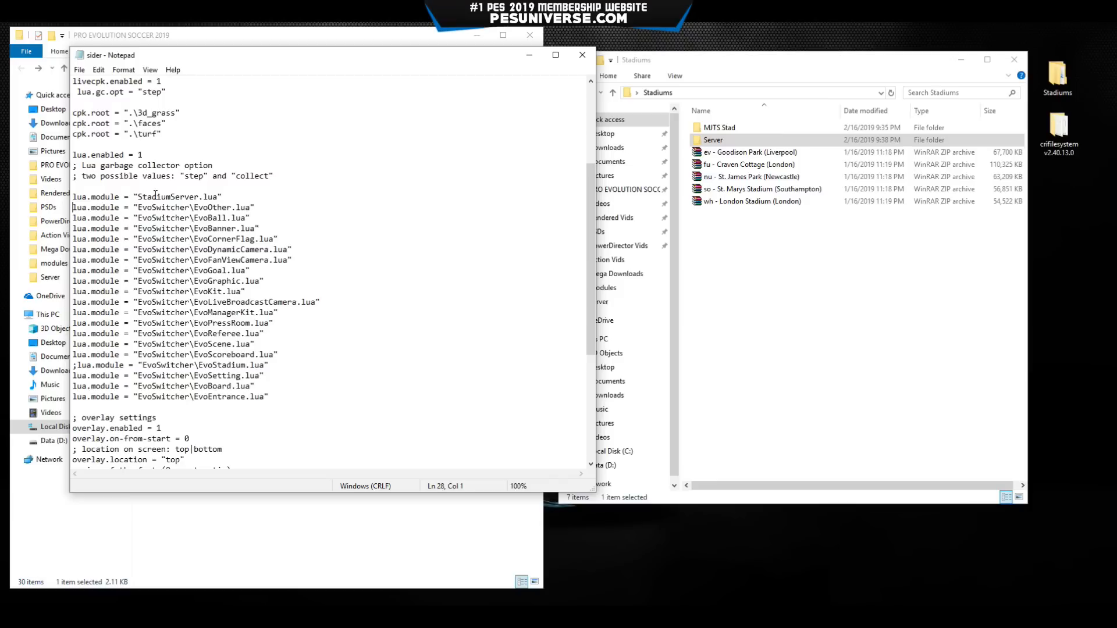
{"action": "left_click", "coordinate": [159, 197]}
{"action": "left_click_drag", "start_coordinate": [221, 197], "coordinate": [72, 197]}
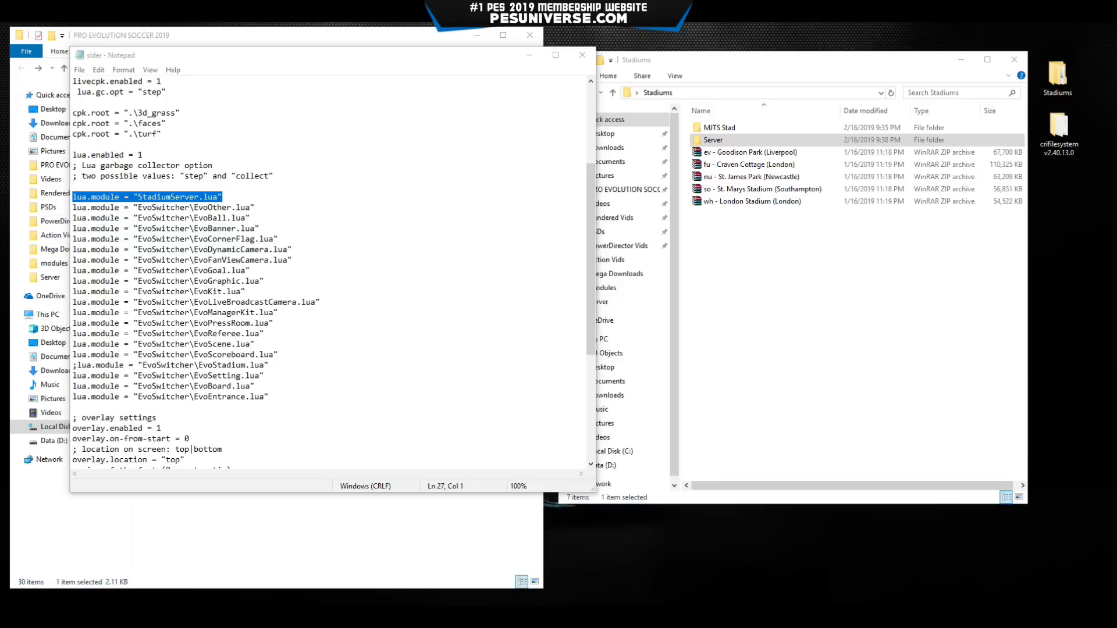
Insert the WeatherConditions.lua module line directly below StadiumServer.lua.
{"action": "left_click", "coordinate": [228, 197]}
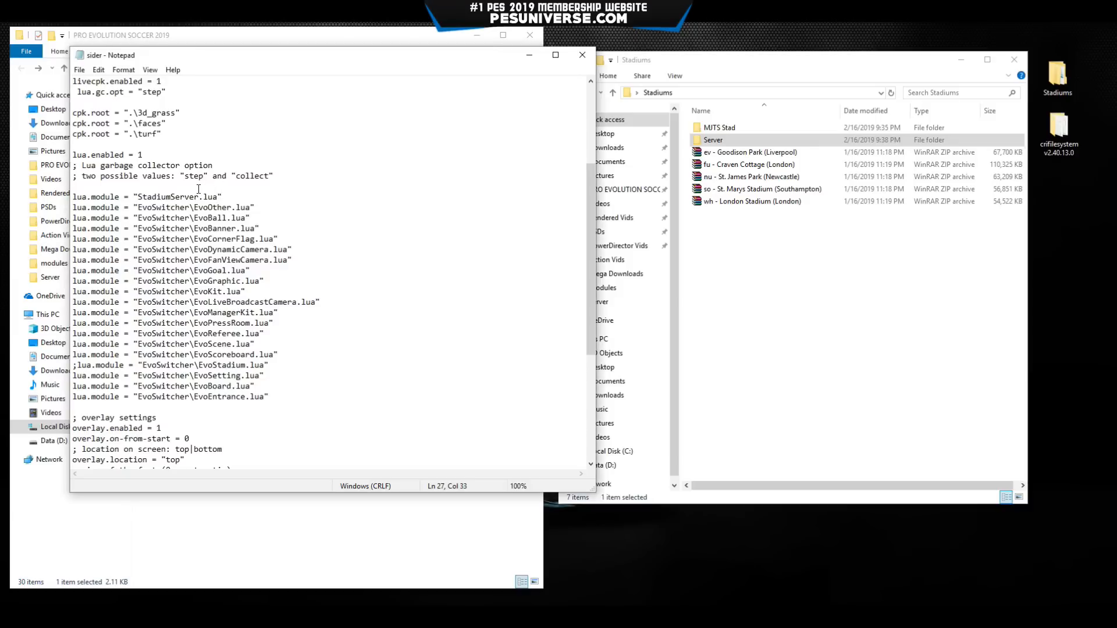
{"action": "key", "text": "Return"}
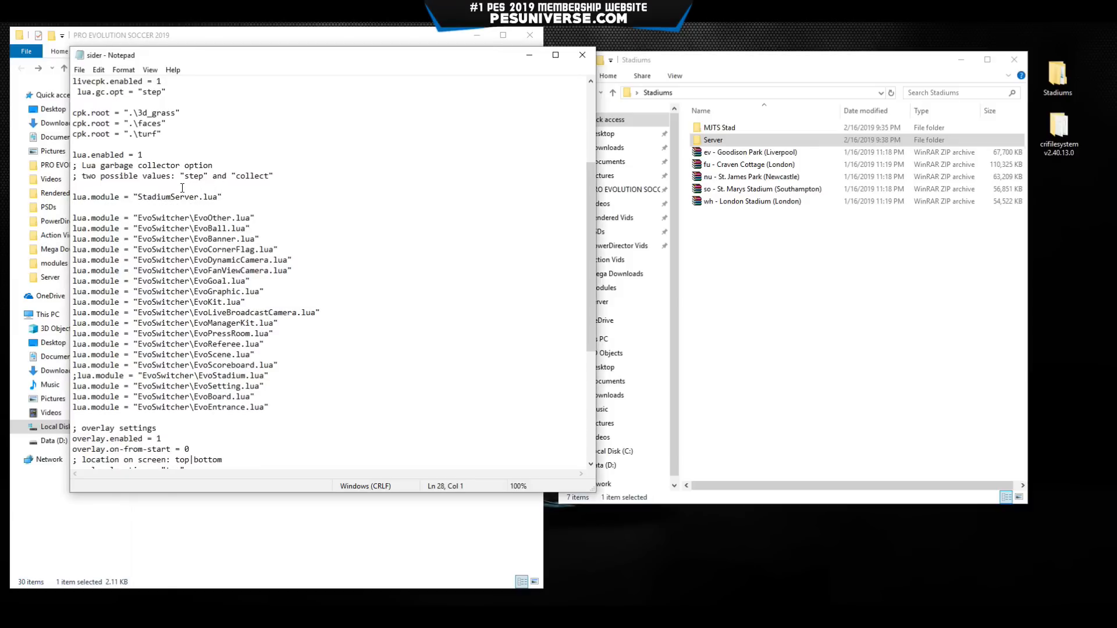
{"action": "type", "text": "lua.module = \"WeatherConditions.lua\""}
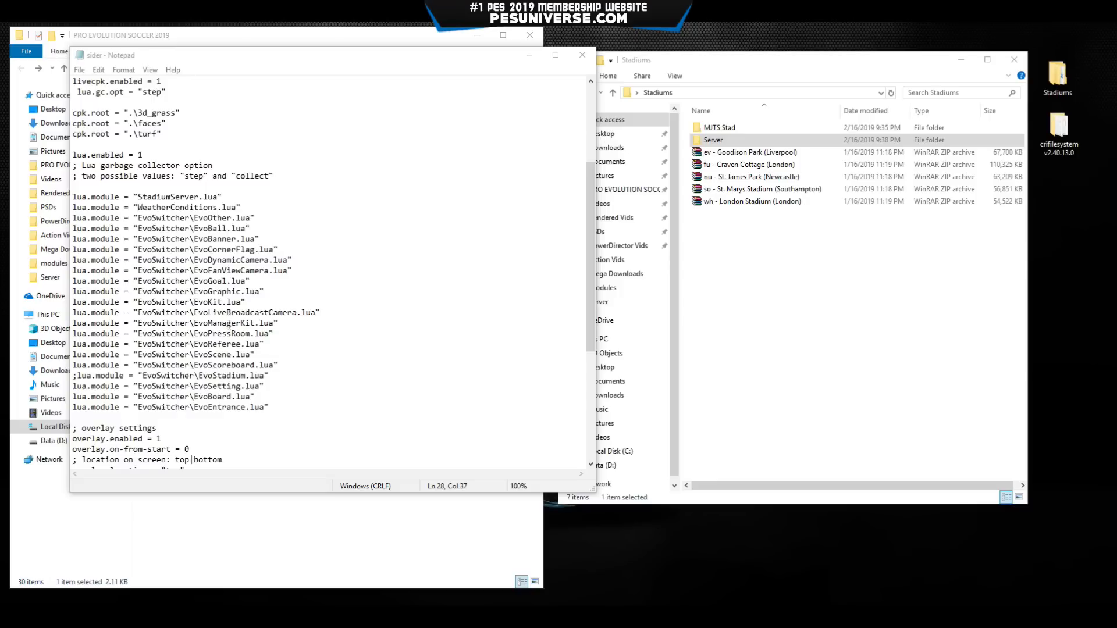
{"action": "scroll", "coordinate": [227, 326], "scroll_direction": "down", "scroll_amount": 1}
{"action": "left_click_drag", "start_coordinate": [73, 344], "coordinate": [270, 345]}
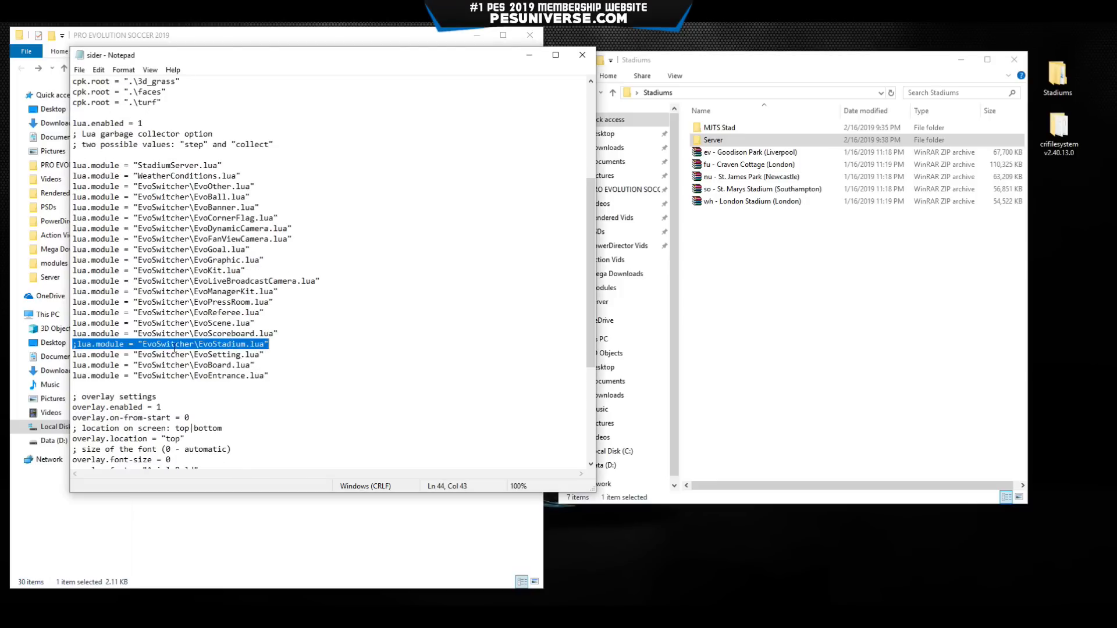
Review the StadiumServer, WeatherConditions and commented ;EvoStadium lines, then bring the forum thread over Notepad.
{"action": "left_click", "coordinate": [75, 345]}
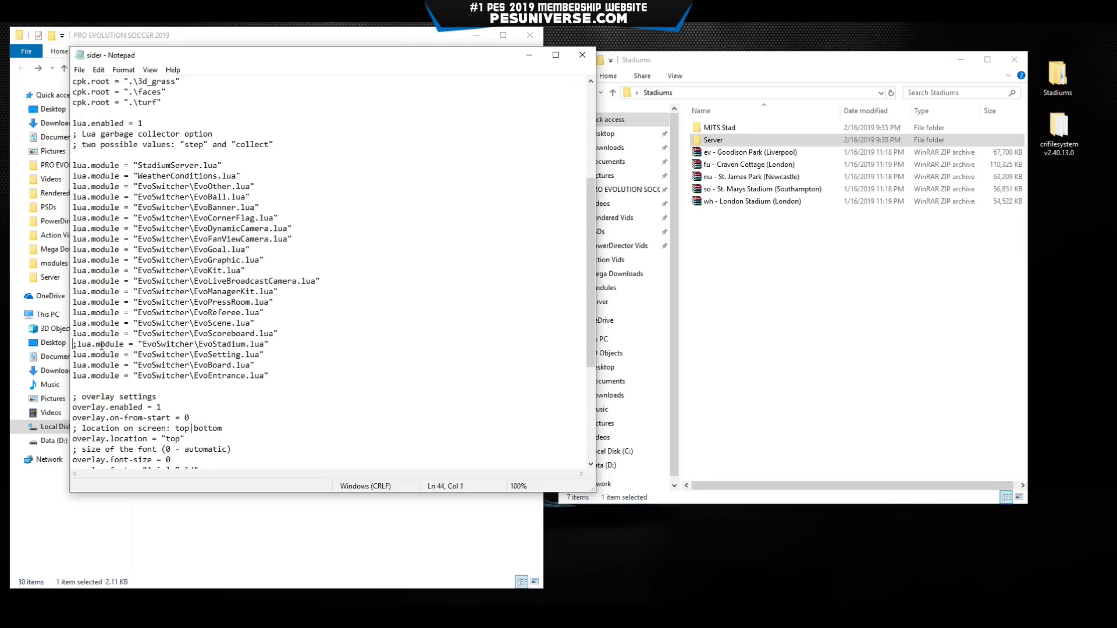
{"action": "left_click_drag", "start_coordinate": [202, 345], "coordinate": [265, 345]}
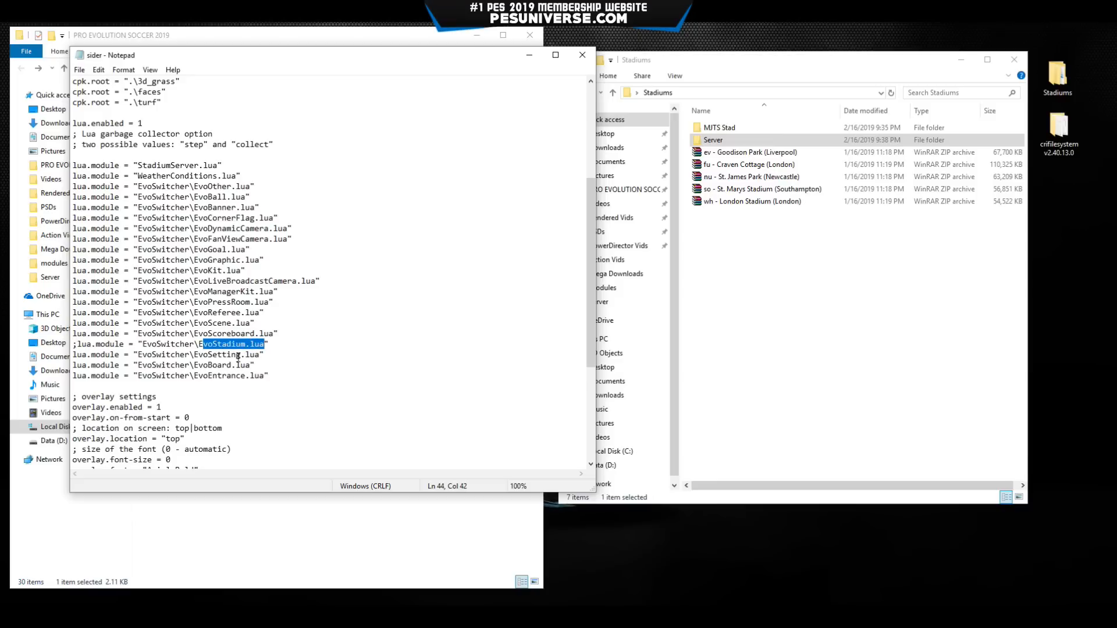
{"action": "left_click_drag", "start_coordinate": [80, 344], "coordinate": [71, 343]}
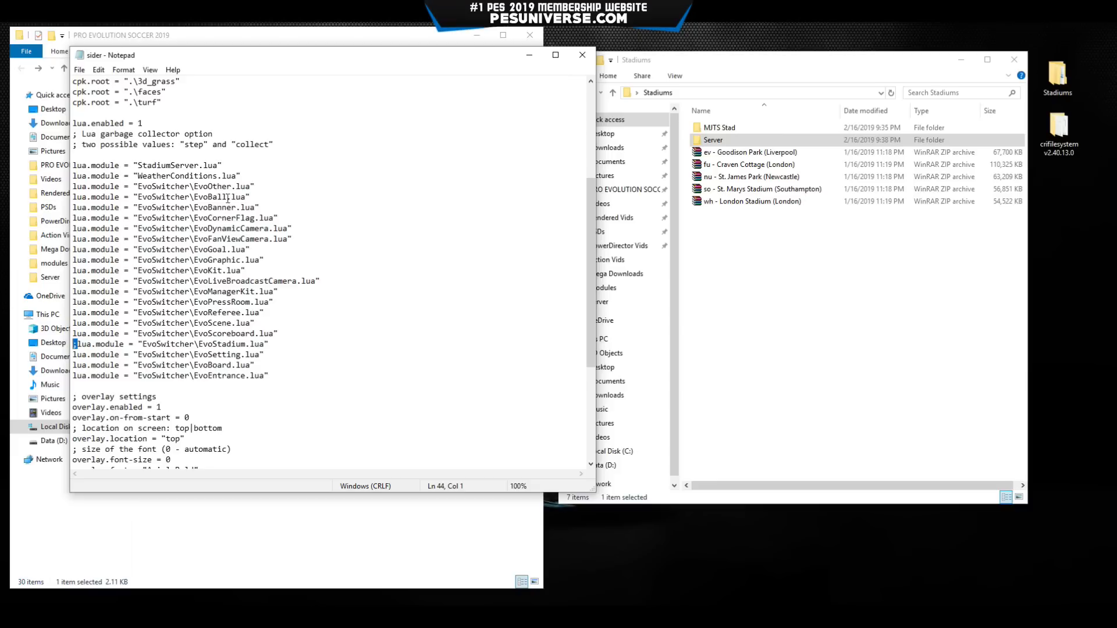
{"action": "left_click_drag", "start_coordinate": [241, 176], "coordinate": [73, 165]}
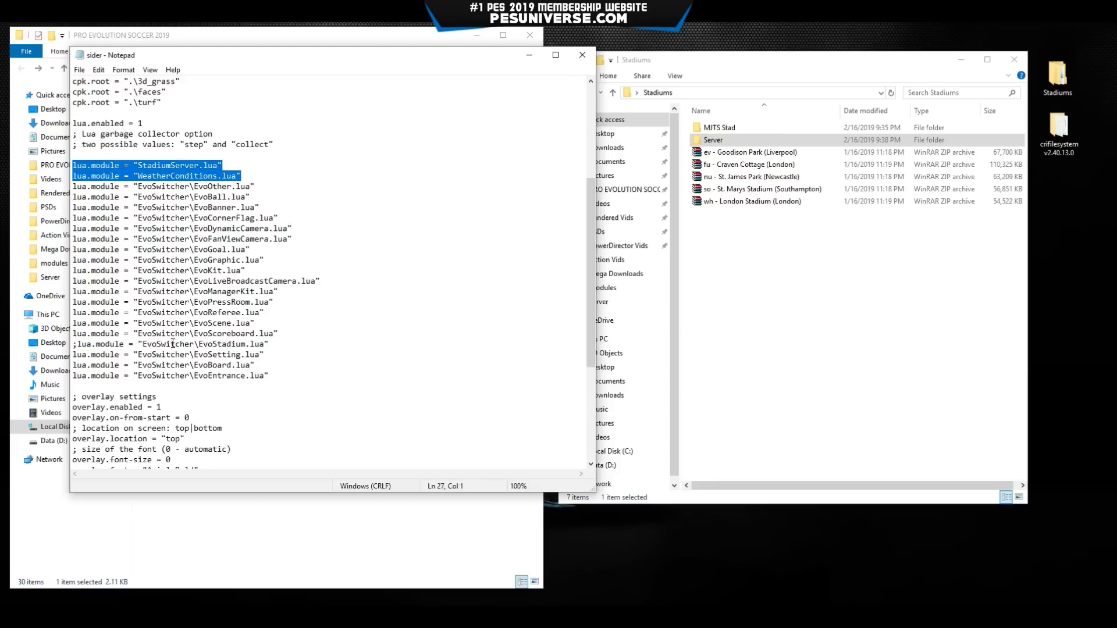
{"action": "double_click", "coordinate": [210, 345]}
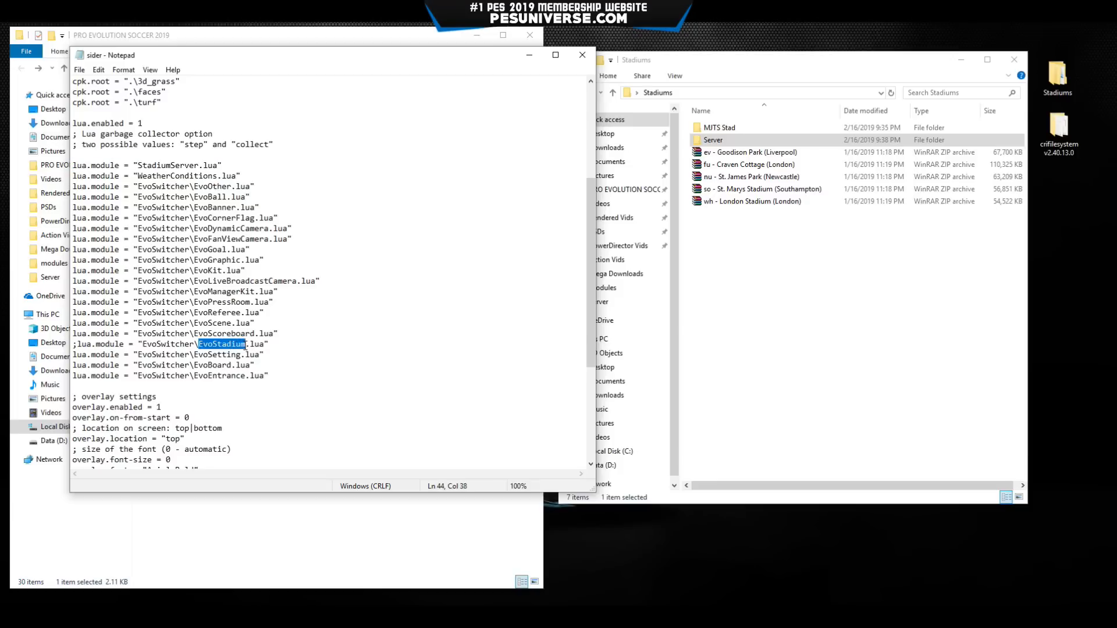
{"action": "left_click_drag", "start_coordinate": [78, 345], "coordinate": [72, 345]}
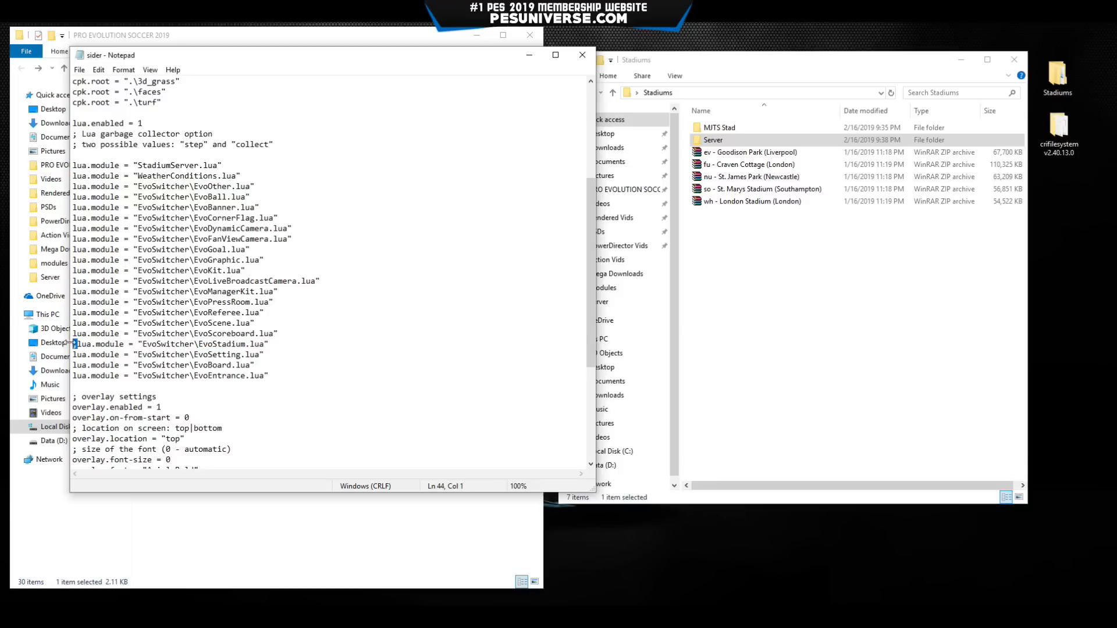
{"action": "left_click_drag", "start_coordinate": [0, 116], "coordinate": [481, 29]}
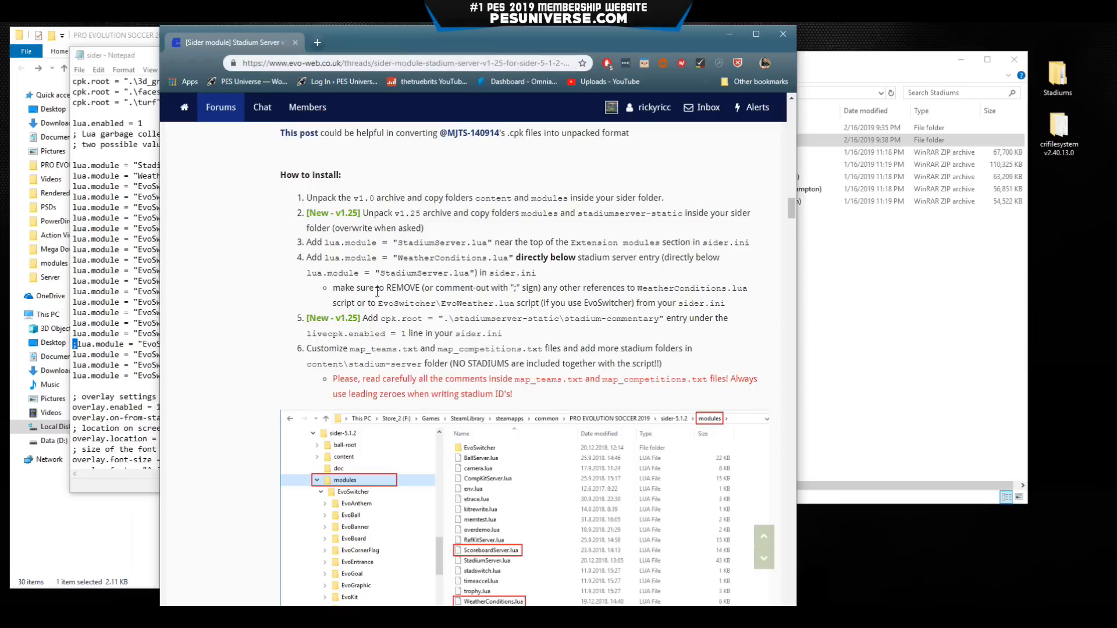
Highlight the forum note about removing WeatherConditions.lua and EvoWeather.lua references, then return to Notepad.
{"action": "left_click_drag", "start_coordinate": [333, 289], "coordinate": [731, 304]}
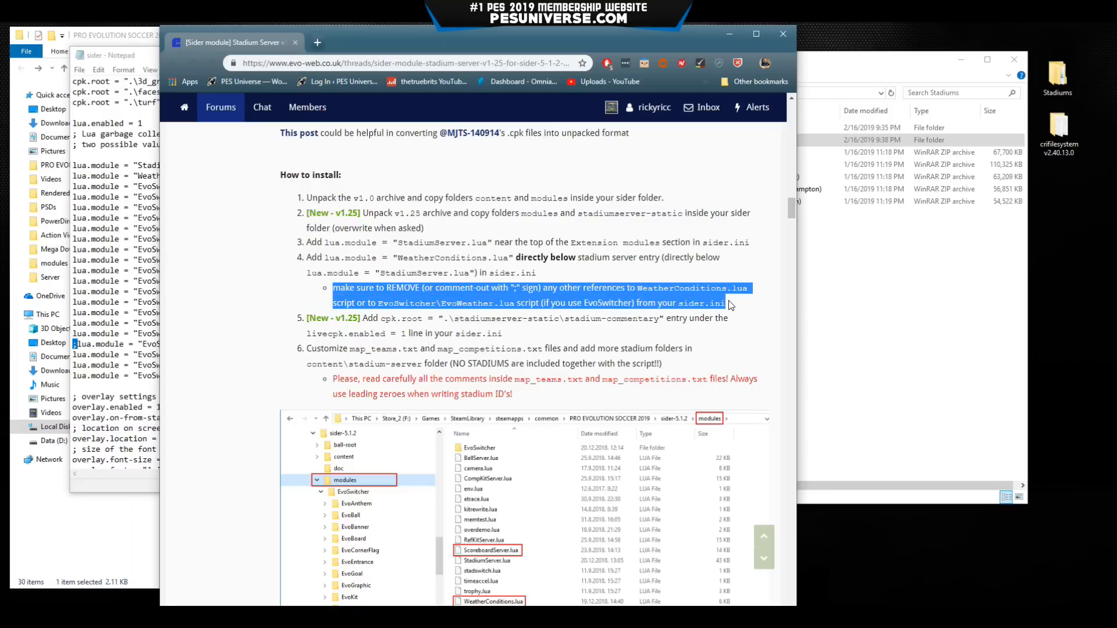
{"action": "left_click_drag", "start_coordinate": [731, 305], "coordinate": [731, 305]}
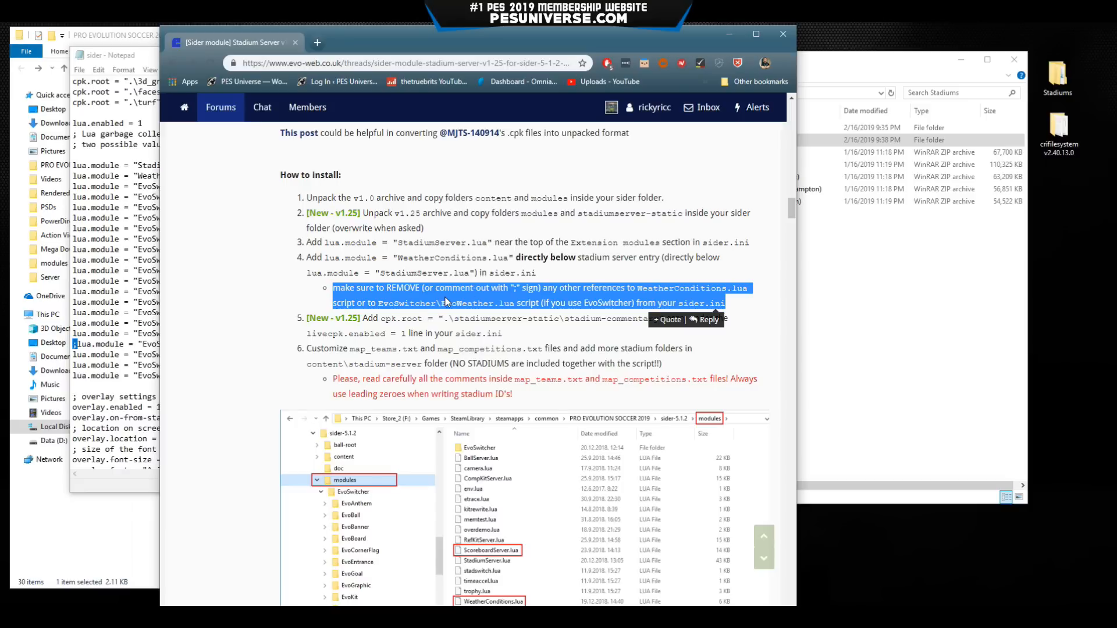
{"action": "scroll", "coordinate": [269, 321], "scroll_direction": "up", "scroll_amount": 4}
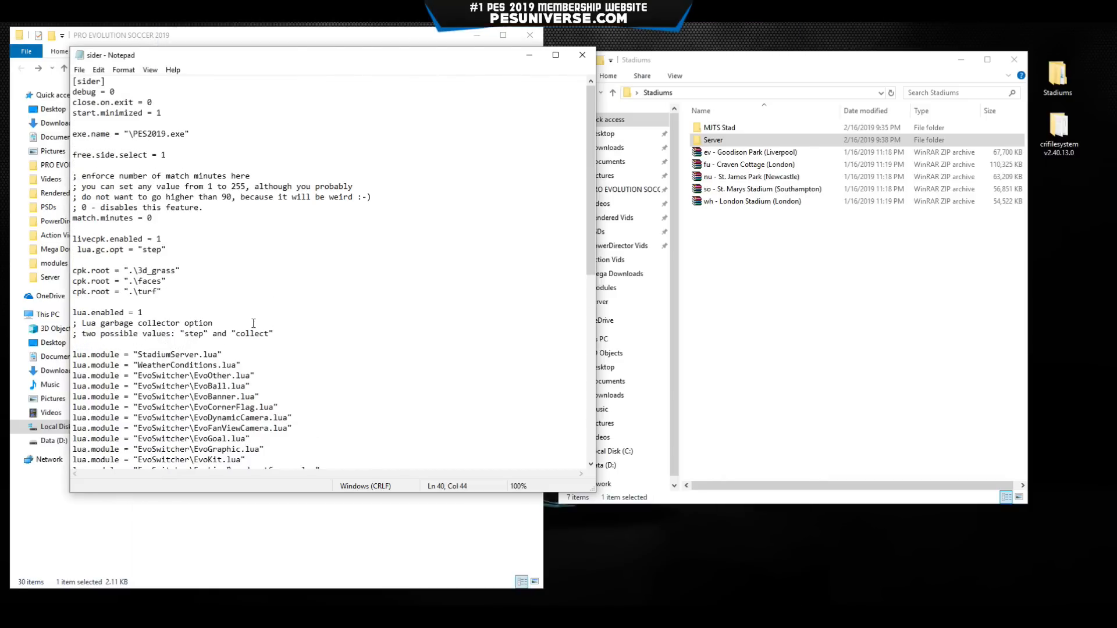
Insert cpk.root = ".\stadiumserver-static\stadium-commentary" on a new line above the other cpk.root entries.
{"action": "left_click", "coordinate": [133, 261]}
{"action": "key", "text": "Return"}
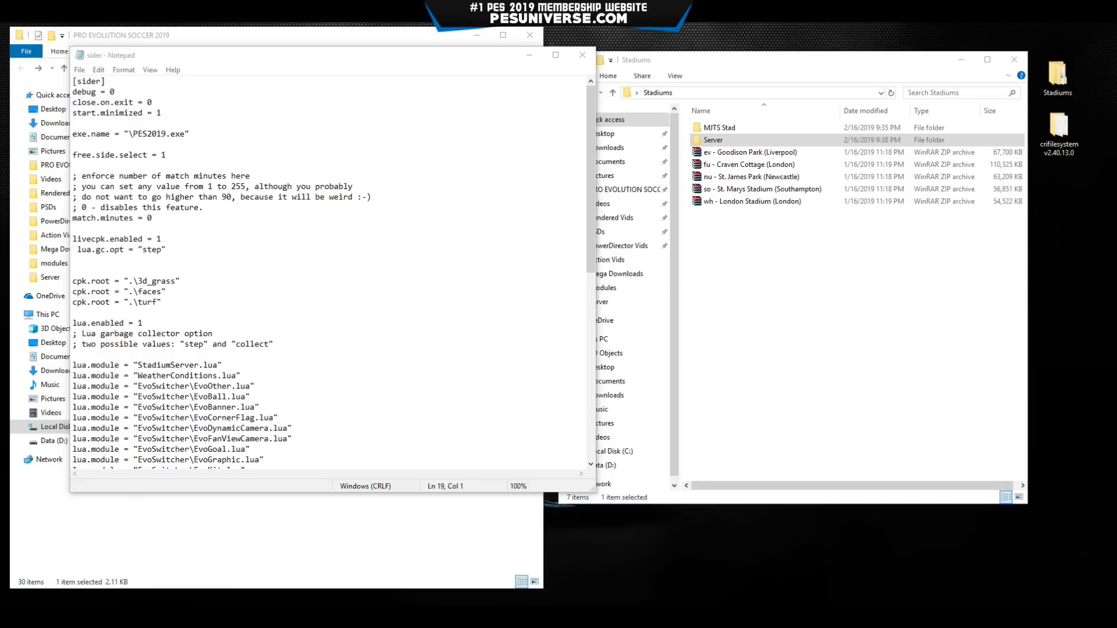
{"action": "left_click", "coordinate": [121, 260]}
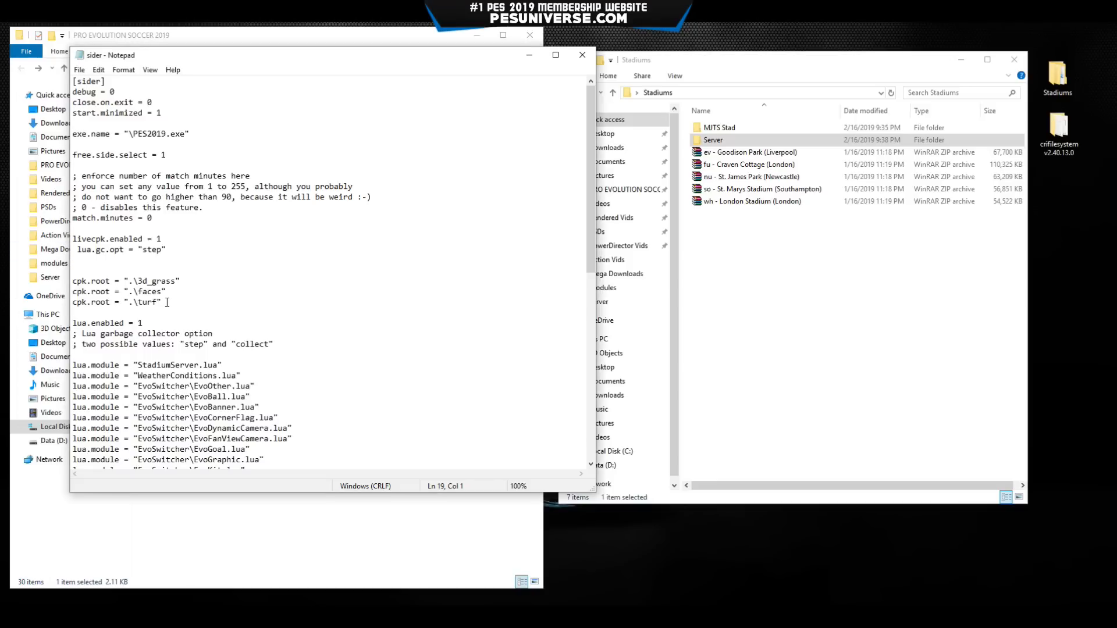
{"action": "type", "text": "cpk.root = \".\\stadiumserver-static\\stadium-commentary\""}
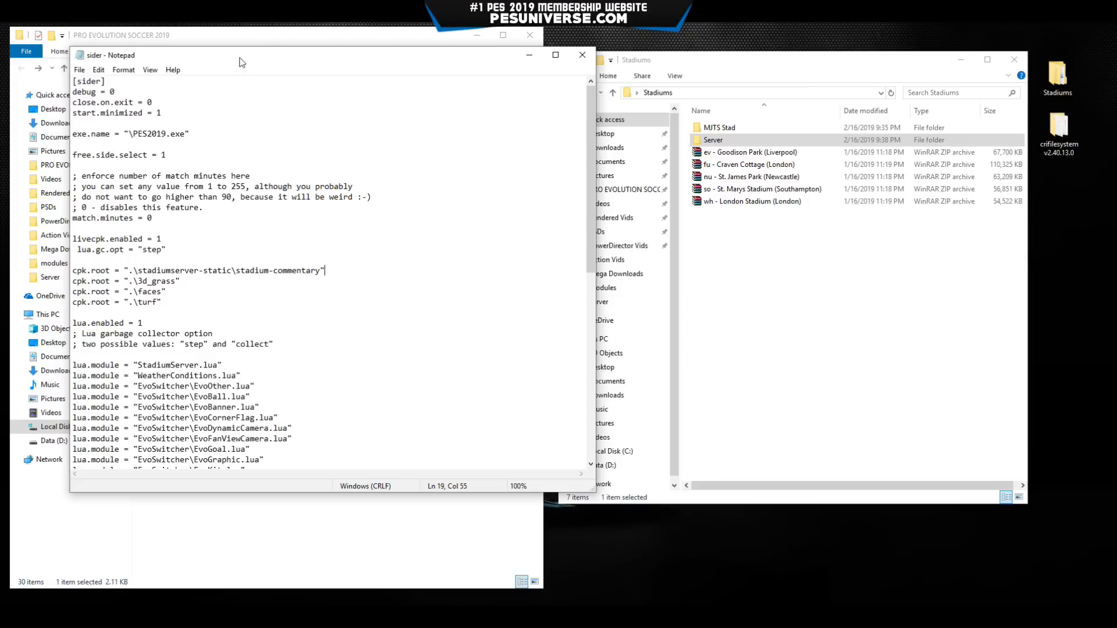
Move the Notepad window aside and open its File menu to save the edit.
{"action": "left_click_drag", "start_coordinate": [241, 56], "coordinate": [558, 58]}
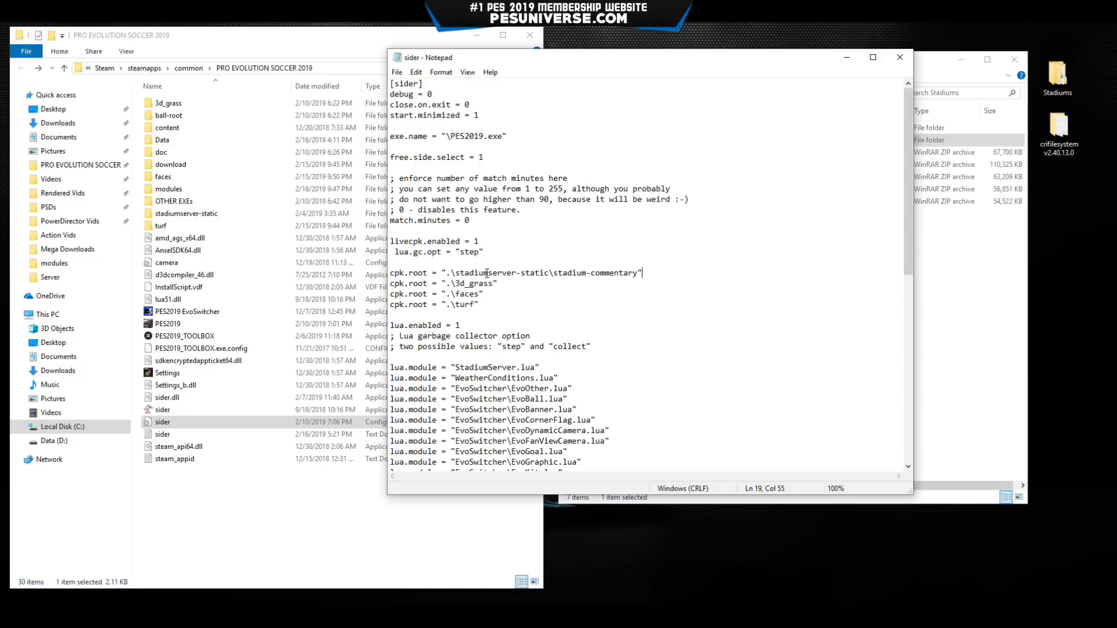
{"action": "key", "text": "Down"}
{"action": "key", "text": "Down"}
{"action": "key", "text": "Down"}
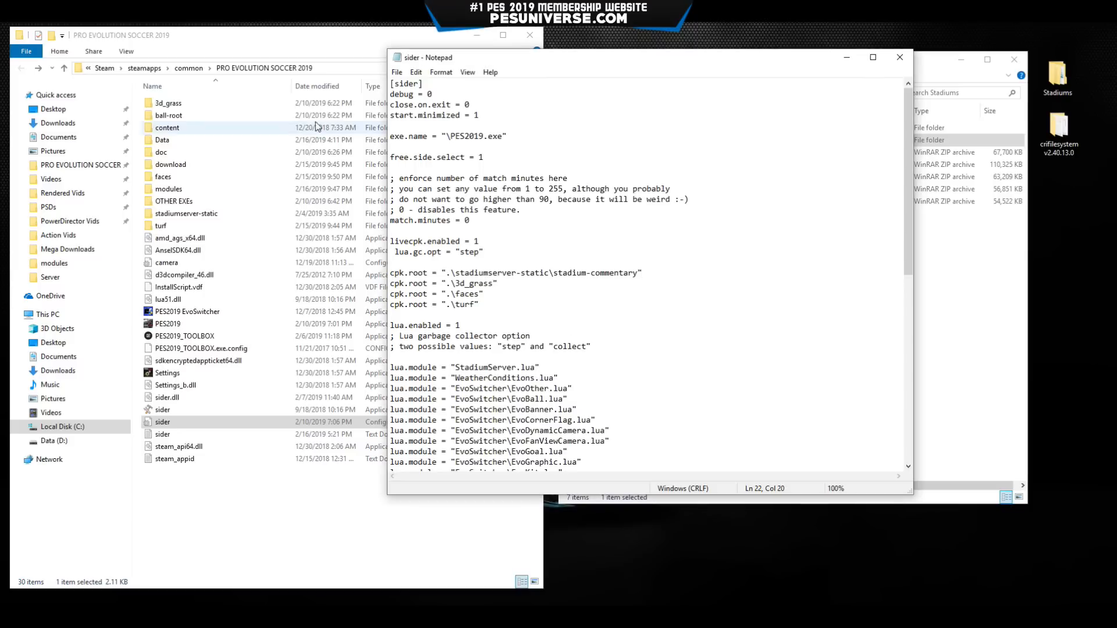
{"action": "left_click", "coordinate": [396, 74]}
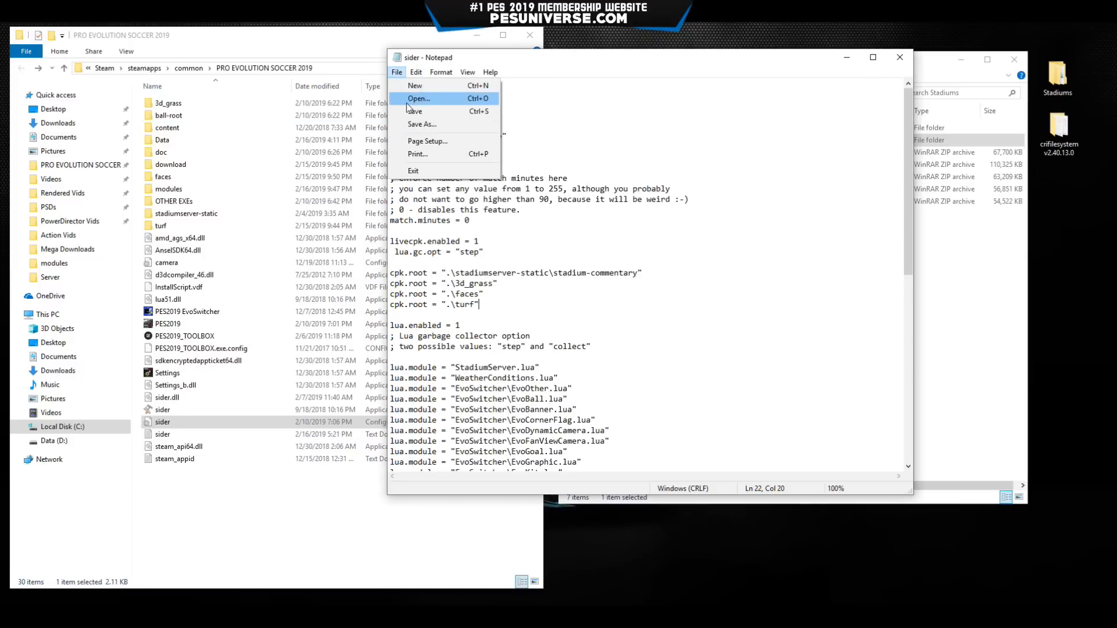
{"action": "left_click", "coordinate": [409, 114]}
Reopen the sider file to check its StadiumServer and WeatherConditions lua.module lines, then close it and open MJTS Stad.
{"action": "left_click", "coordinate": [899, 57]}
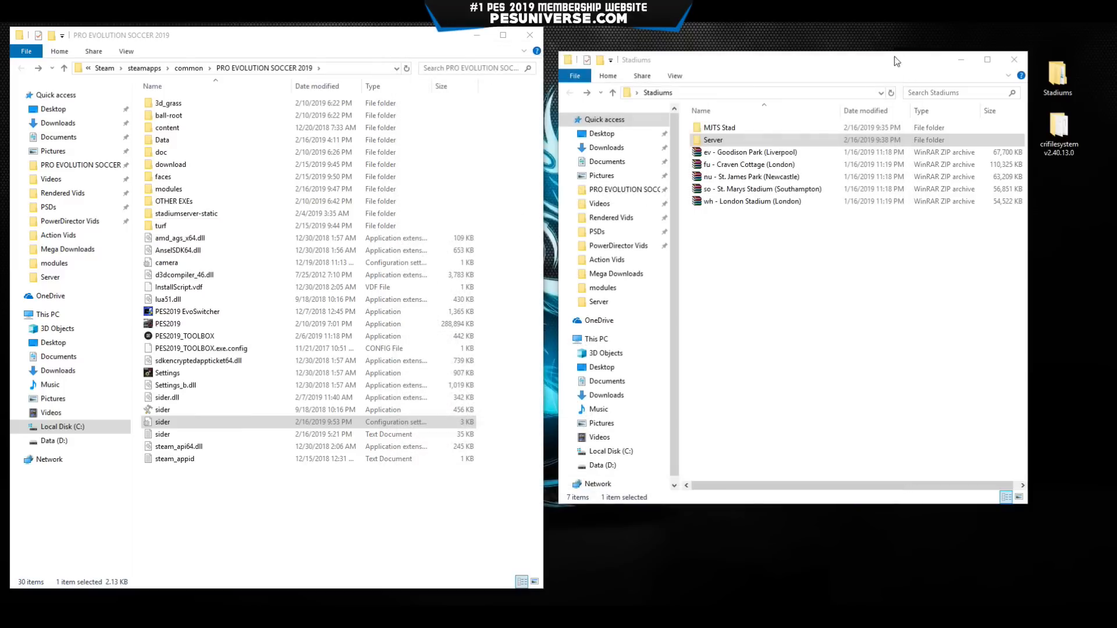
{"action": "double_click", "coordinate": [260, 422]}
{"action": "scroll", "coordinate": [522, 305], "scroll_direction": "down", "scroll_amount": 2}
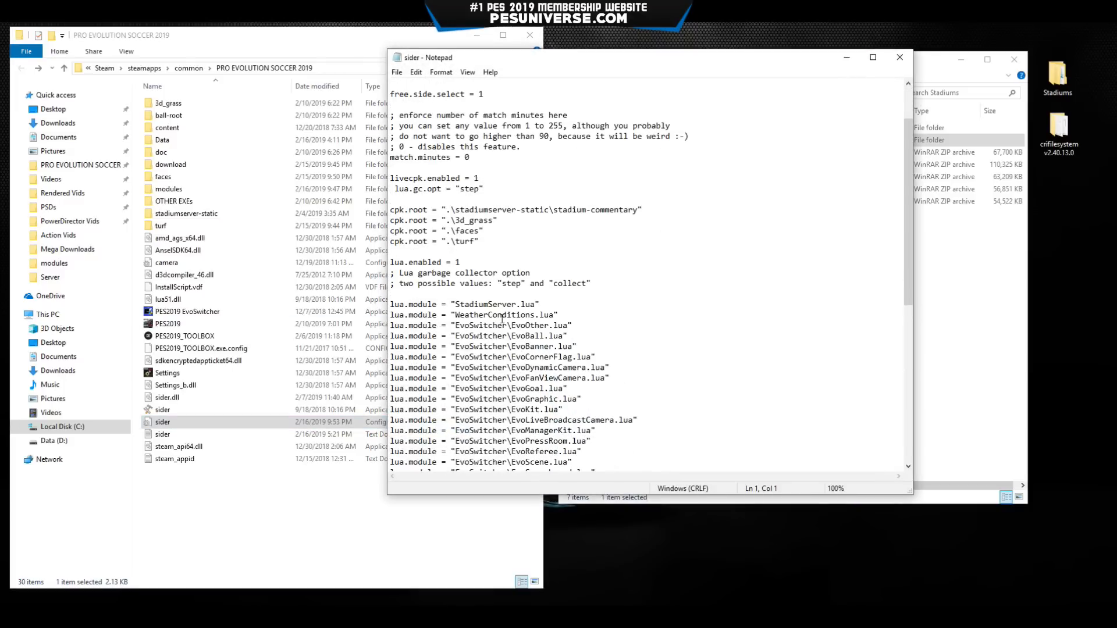
{"action": "left_click_drag", "start_coordinate": [559, 314], "coordinate": [391, 304]}
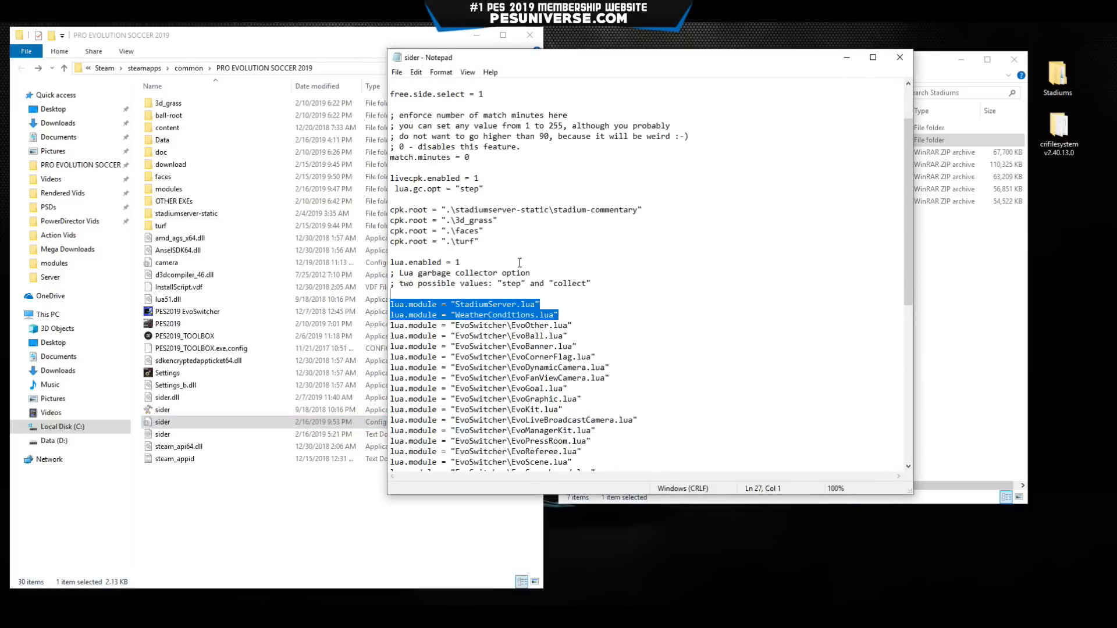
{"action": "left_click", "coordinate": [905, 57]}
{"action": "double_click", "coordinate": [728, 128]}
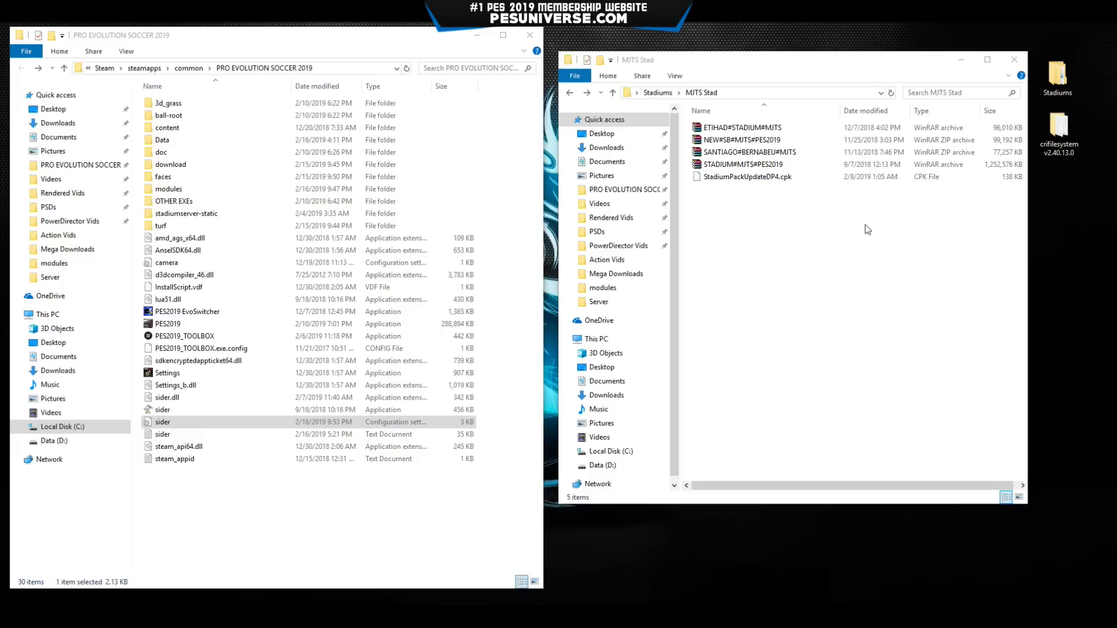
Extract ETIHAD#STADIUM#MJTS here, entering its archive password from the notes list.
{"action": "left_click", "coordinate": [663, 93]}
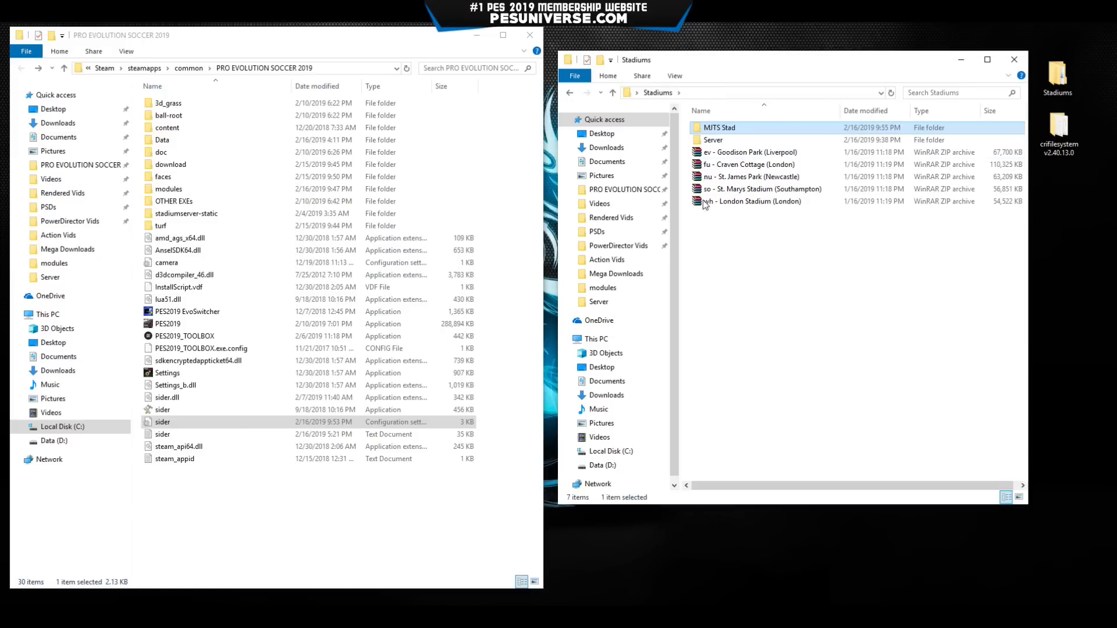
{"action": "double_click", "coordinate": [728, 128]}
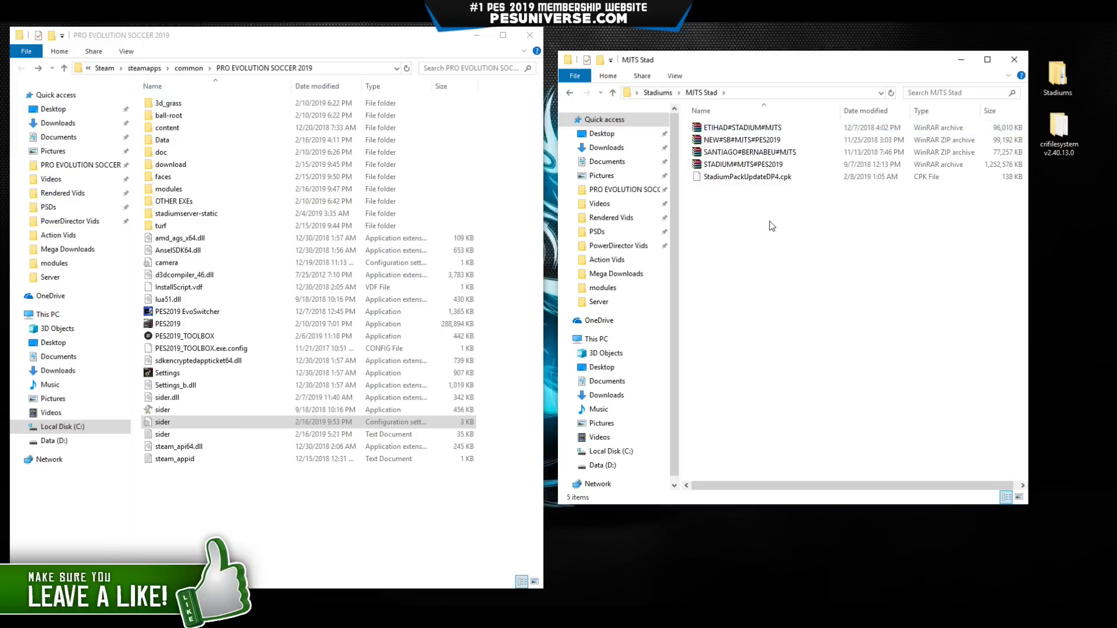
{"action": "right_click", "coordinate": [732, 129]}
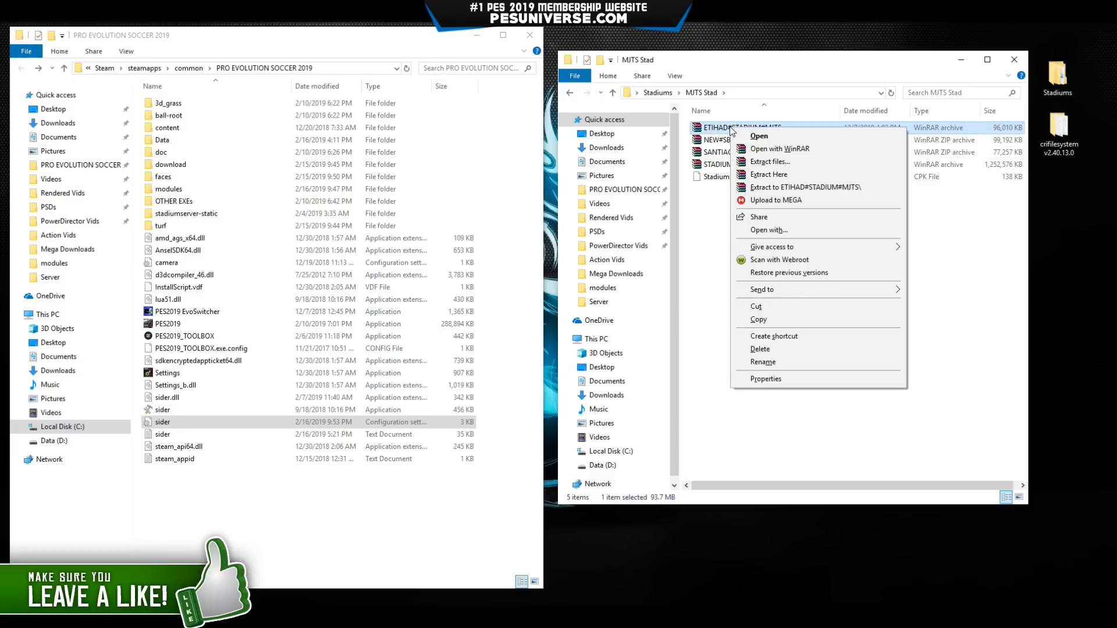
{"action": "left_click", "coordinate": [799, 176]}
{"action": "left_click_drag", "start_coordinate": [494, 211], "coordinate": [719, 206]}
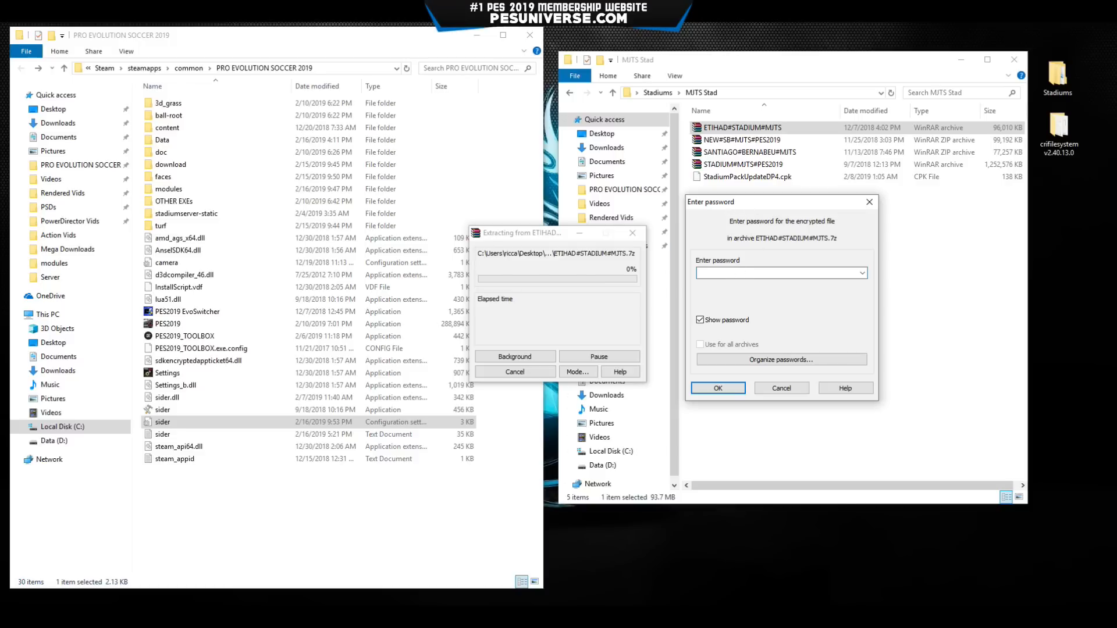
{"action": "left_click_drag", "start_coordinate": [0, 221], "coordinate": [277, 140]}
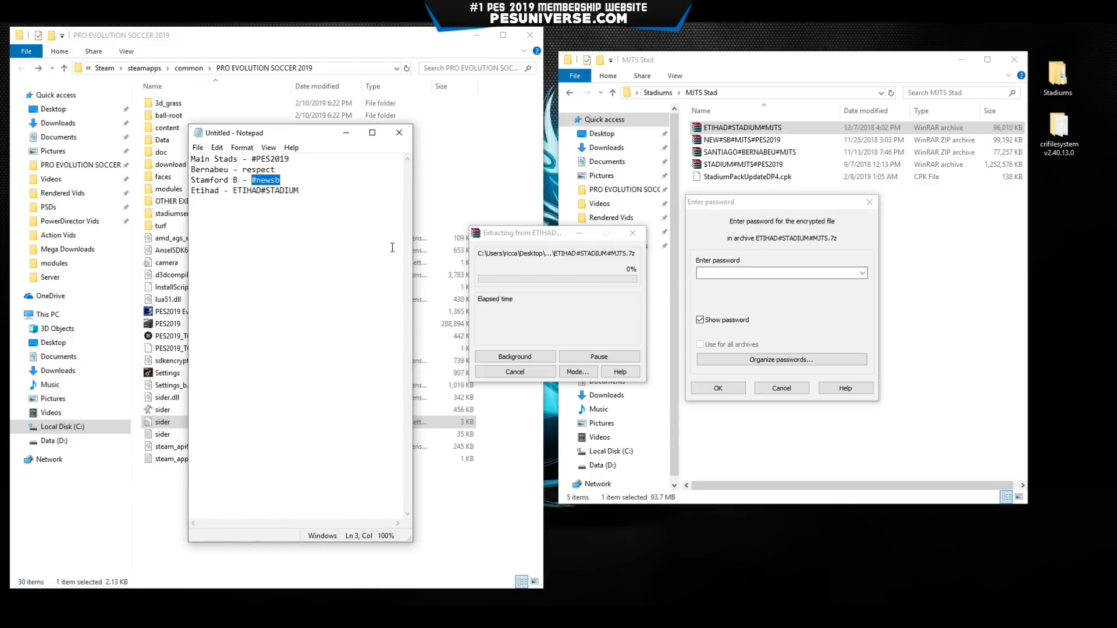
{"action": "left_click", "coordinate": [734, 273]}
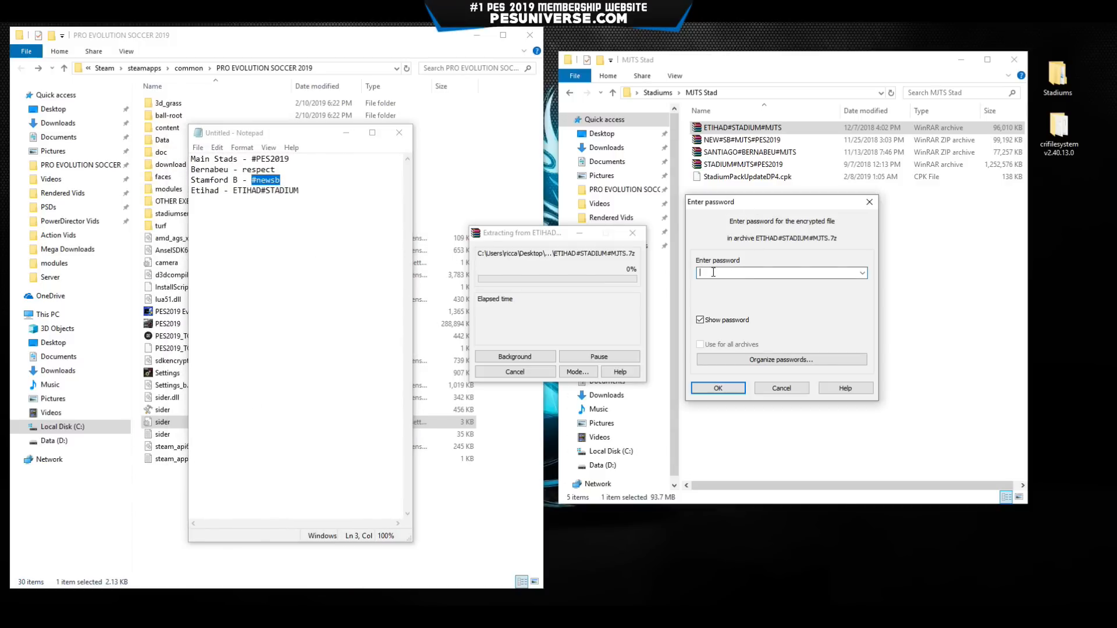
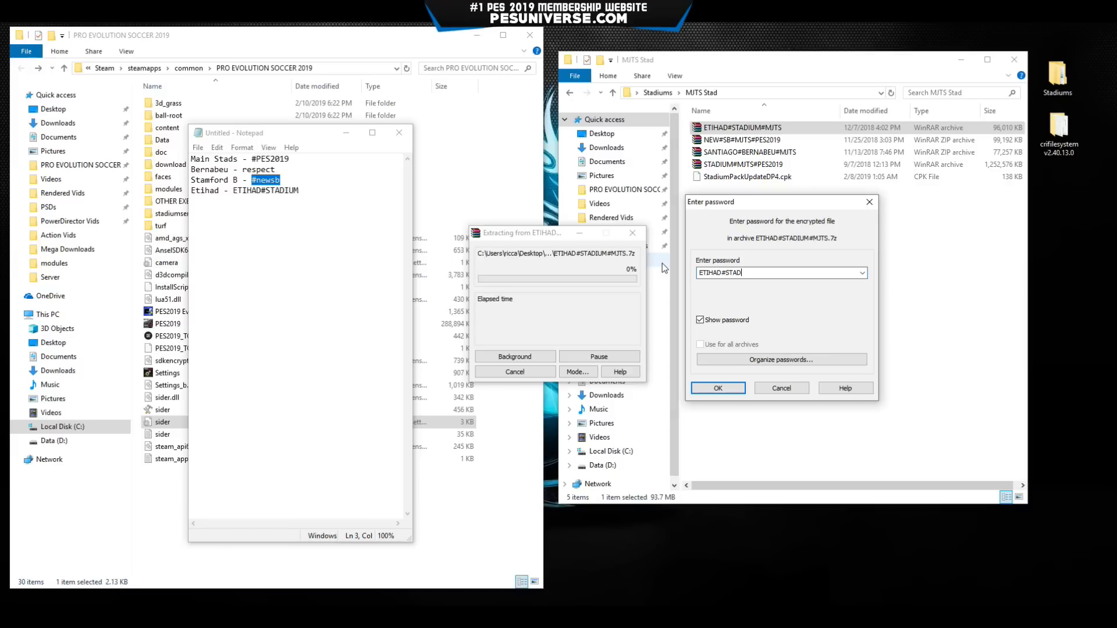
{"action": "key", "text": "Return"}
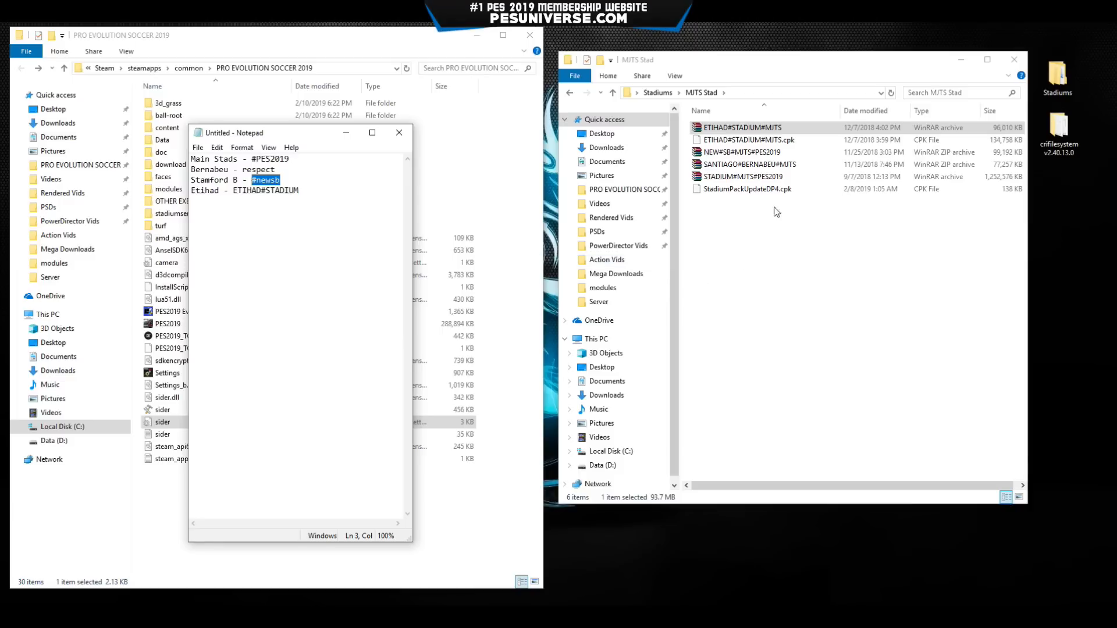
Extract the NEW#SB archive here, entering its archive password.
{"action": "right_click", "coordinate": [743, 152]}
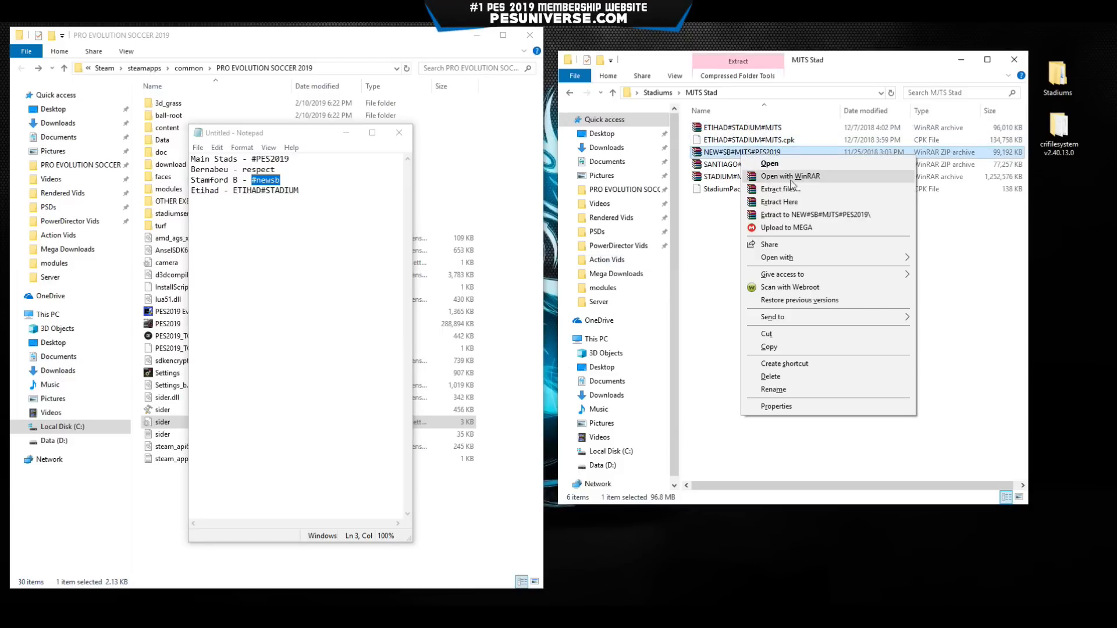
{"action": "left_click", "coordinate": [793, 202]}
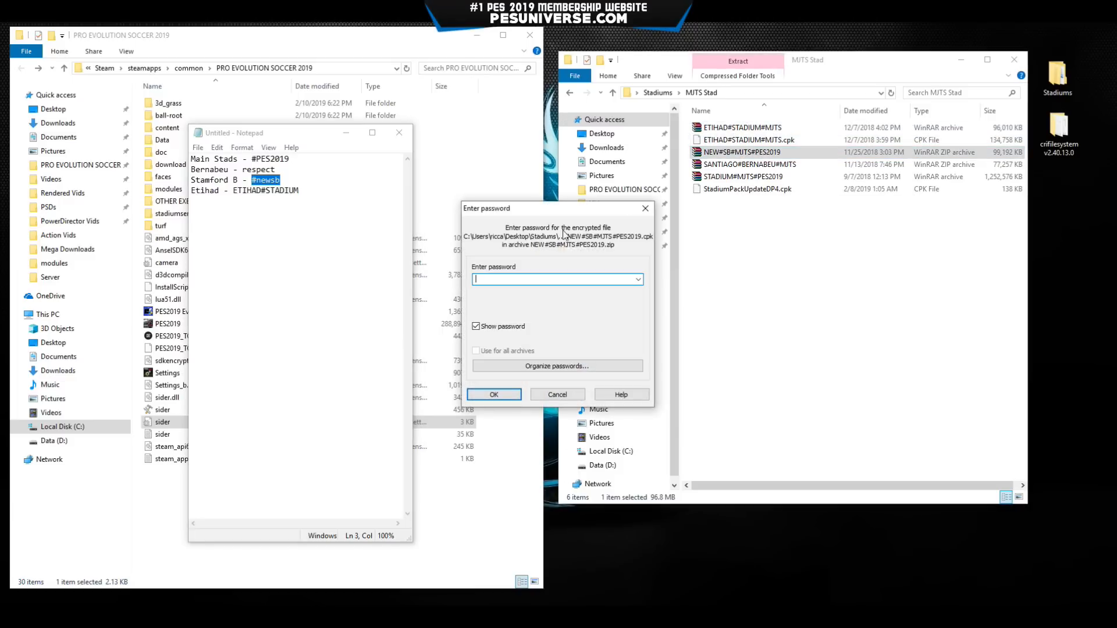
{"action": "left_click_drag", "start_coordinate": [570, 215], "coordinate": [746, 221]}
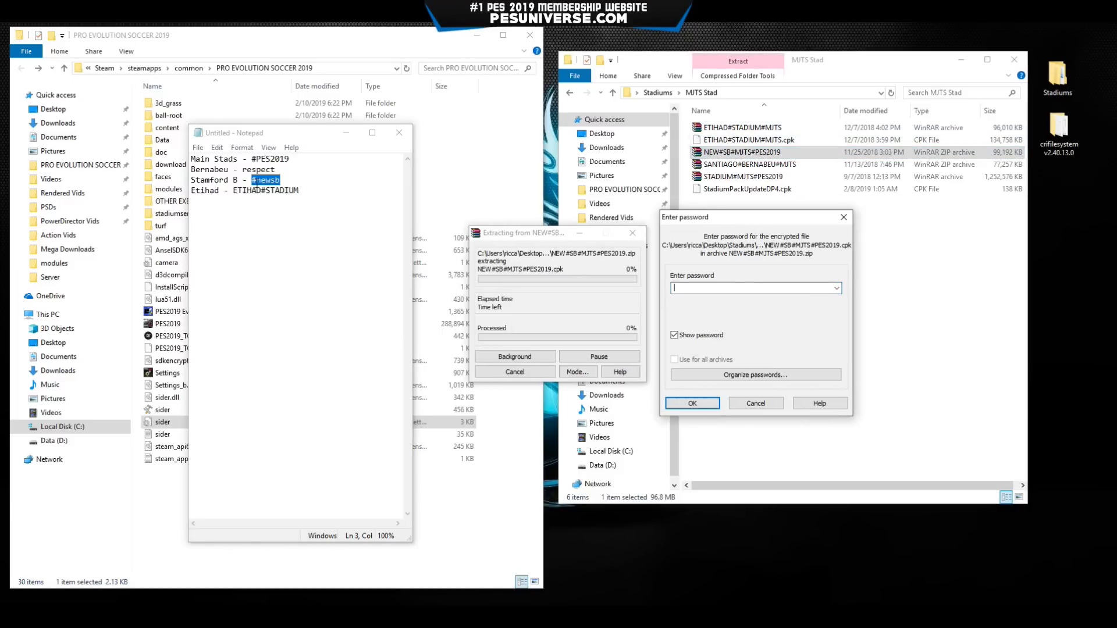
{"action": "key", "text": "Return"}
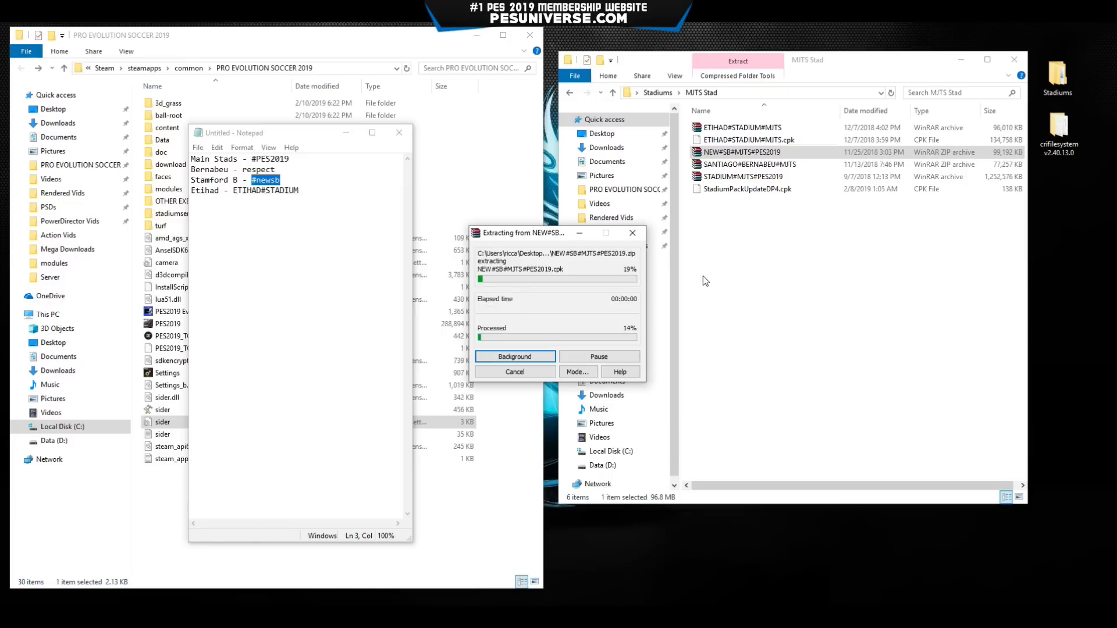
Extract the SANTIAGO#BERNABEU archive here, using the password found in the notes.
{"action": "left_click", "coordinate": [745, 178]}
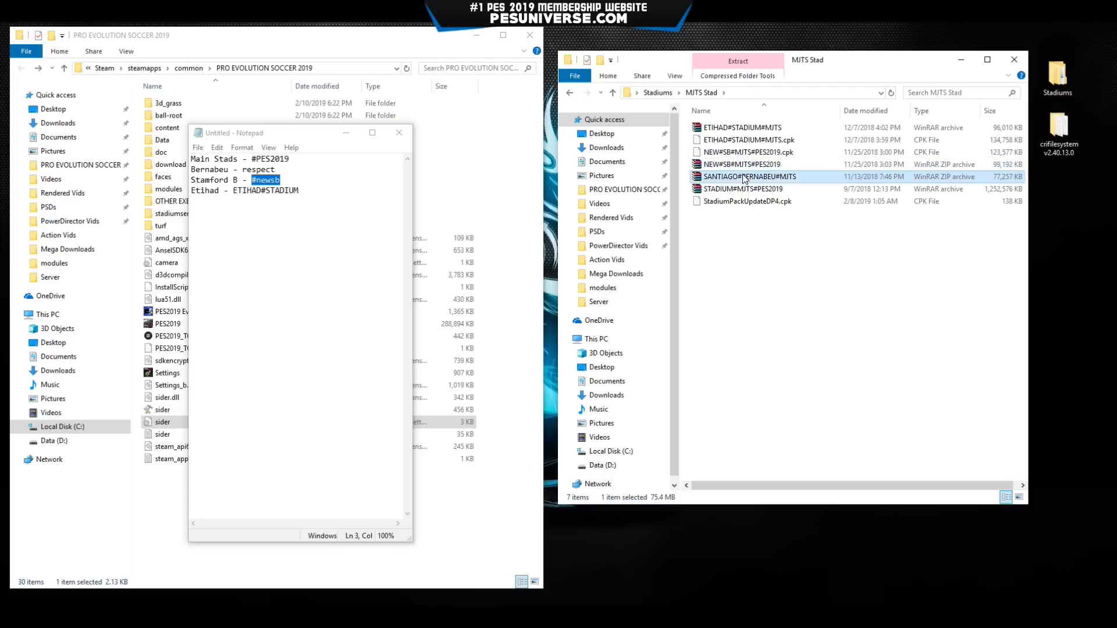
{"action": "right_click", "coordinate": [745, 178]}
{"action": "left_click", "coordinate": [782, 224]}
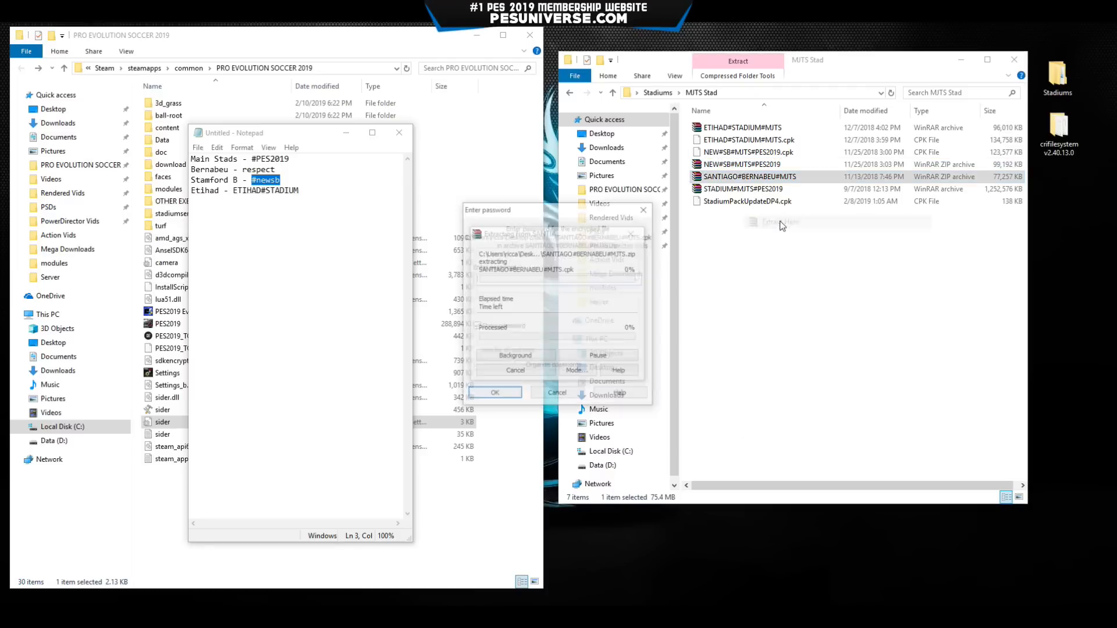
{"action": "double_click", "coordinate": [267, 168]}
{"action": "left_click", "coordinate": [511, 280]}
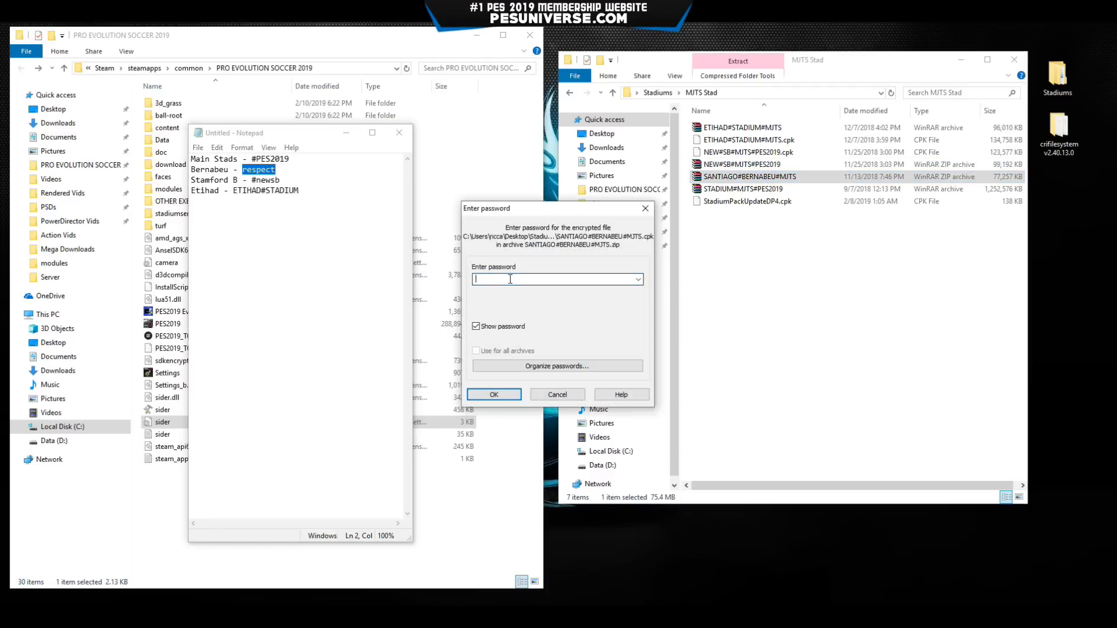
{"action": "key", "text": "Return"}
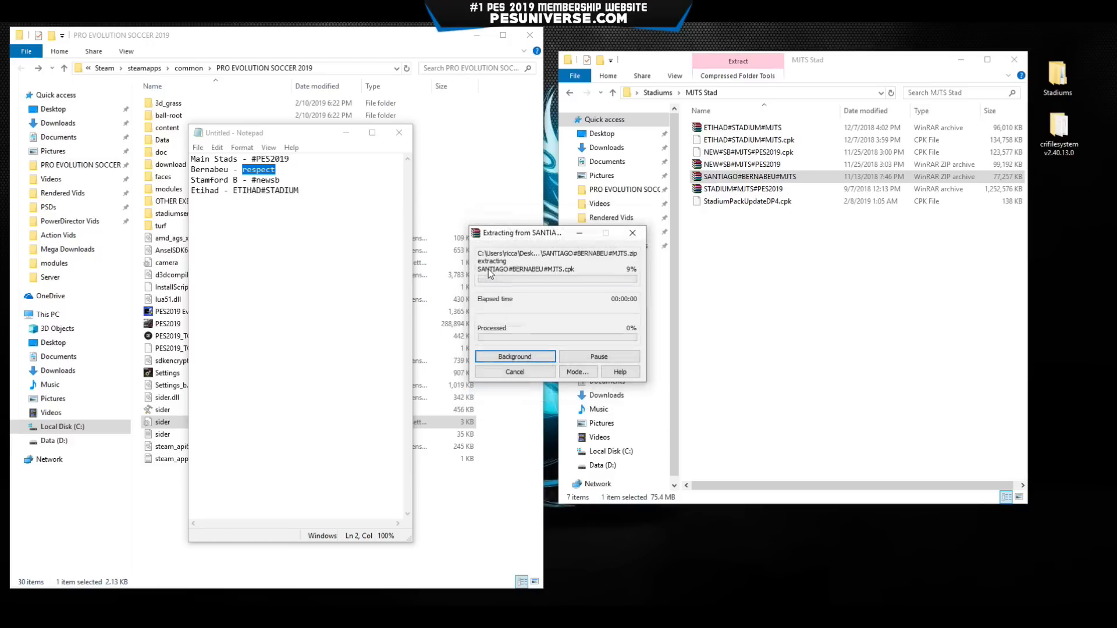
Extract the STADIUM#MJTS#PES2019 archive here with its password.
{"action": "right_click", "coordinate": [741, 201]}
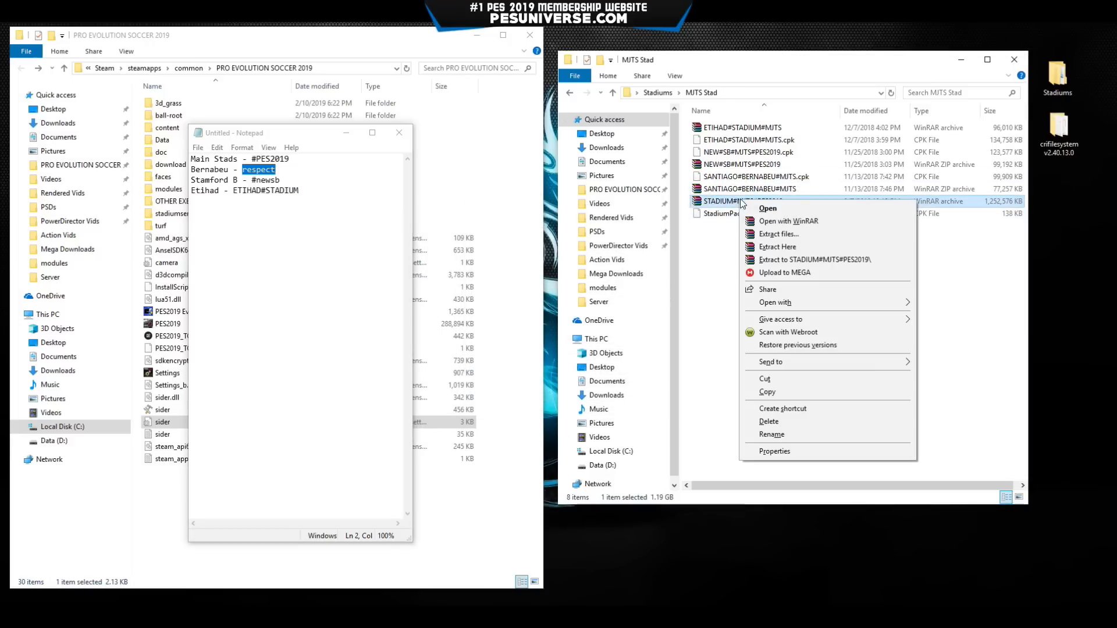
{"action": "left_click", "coordinate": [778, 247]}
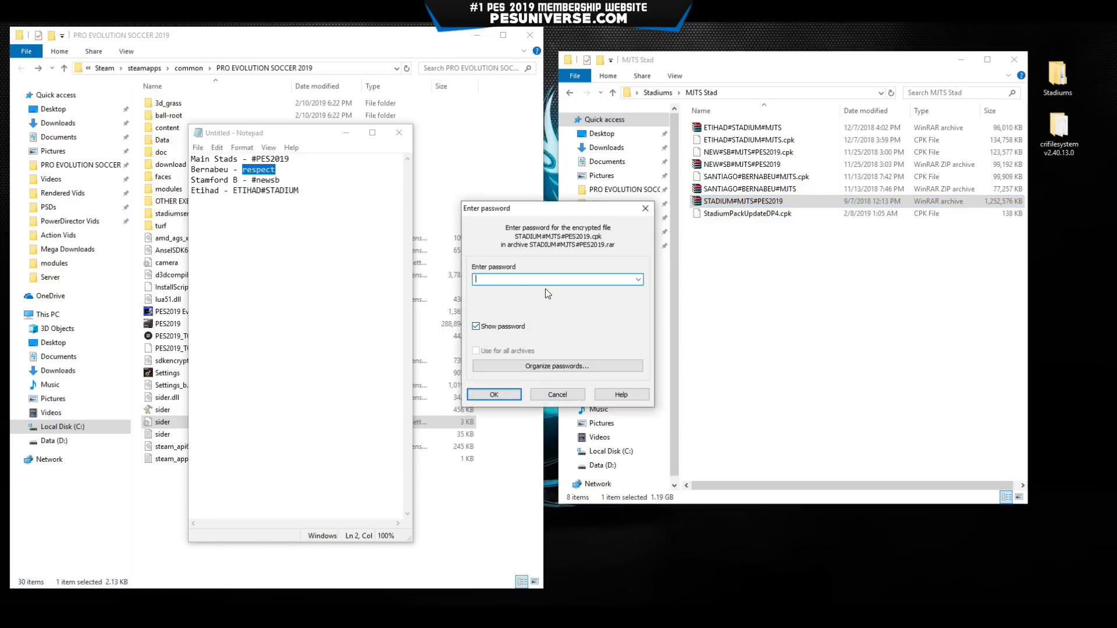
{"action": "key", "text": "Return"}
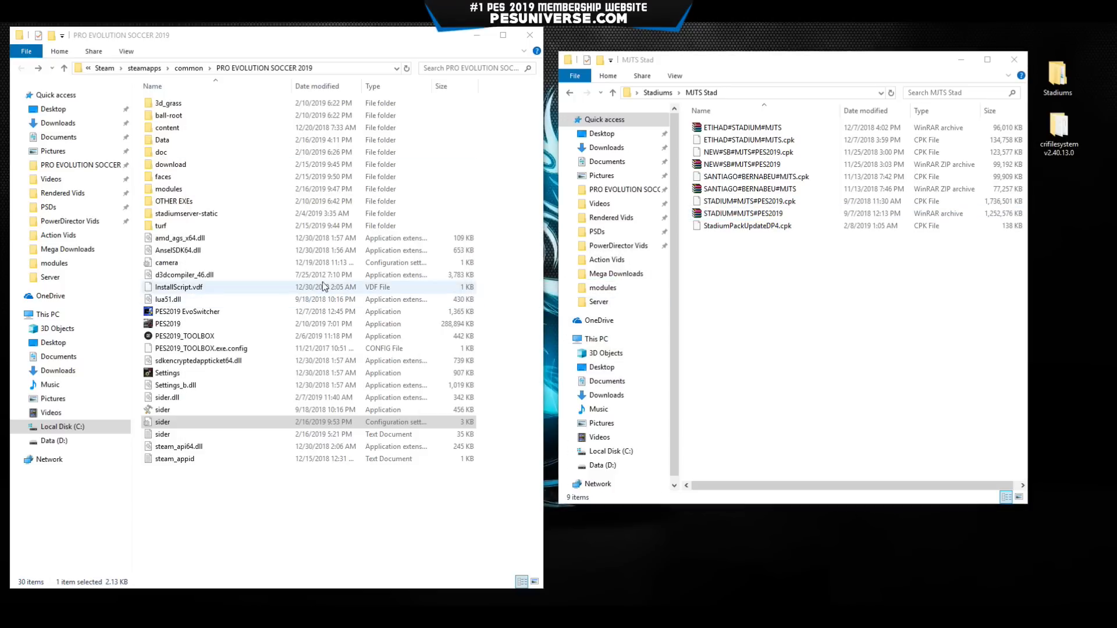
Create a new folder named MJTS PACK inside the game's stadium-server folder.
{"action": "double_click", "coordinate": [211, 129]}
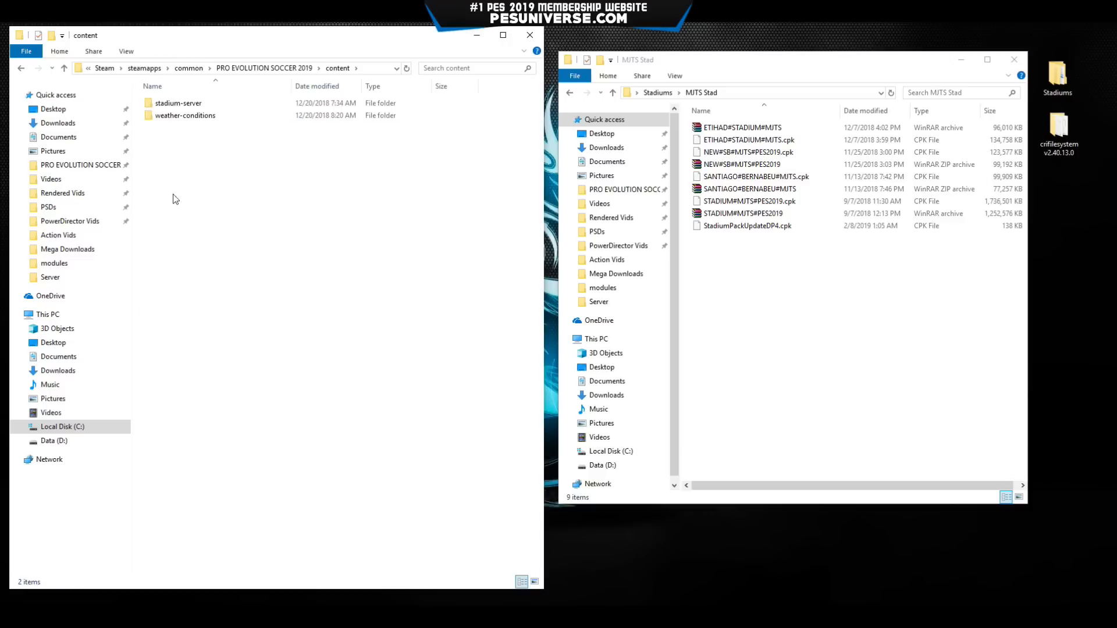
{"action": "double_click", "coordinate": [185, 103]}
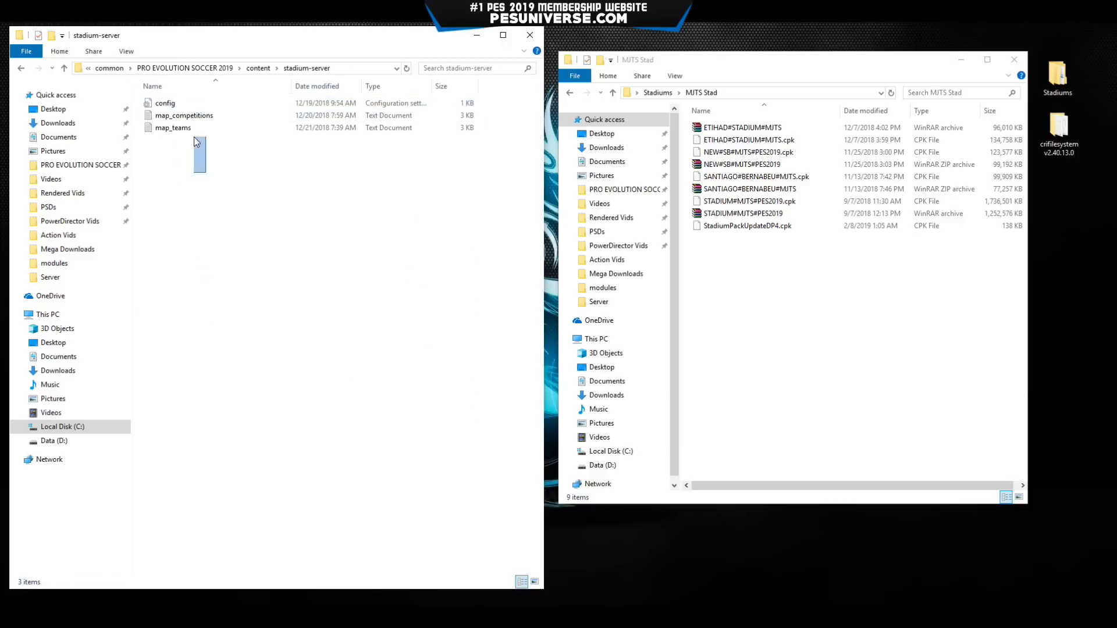
{"action": "key", "text": "ctrl+a"}
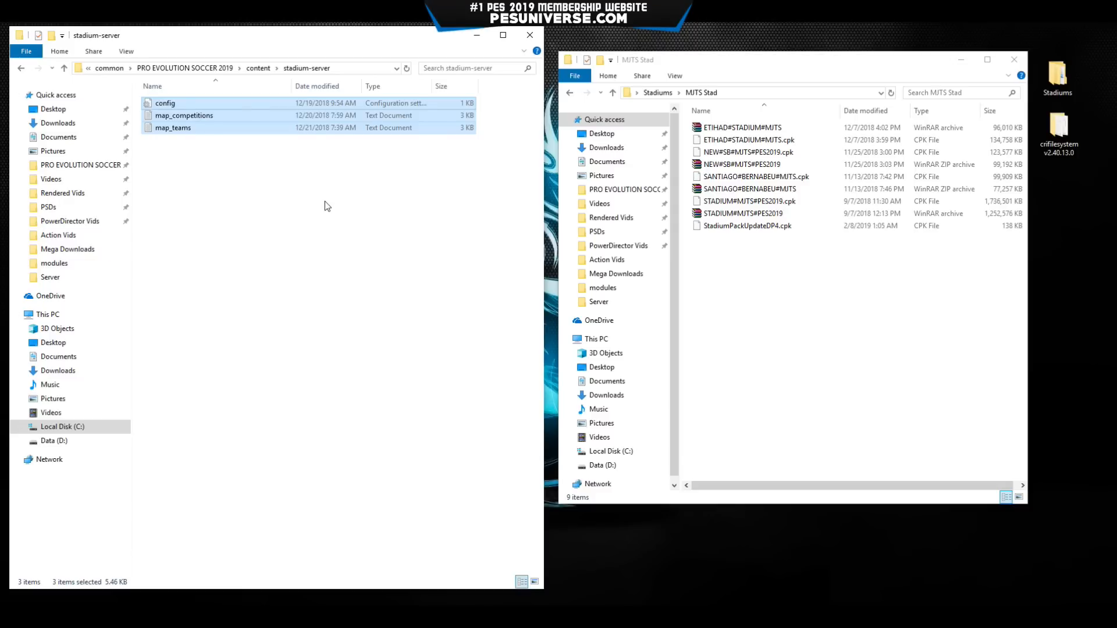
{"action": "left_click", "coordinate": [270, 223]}
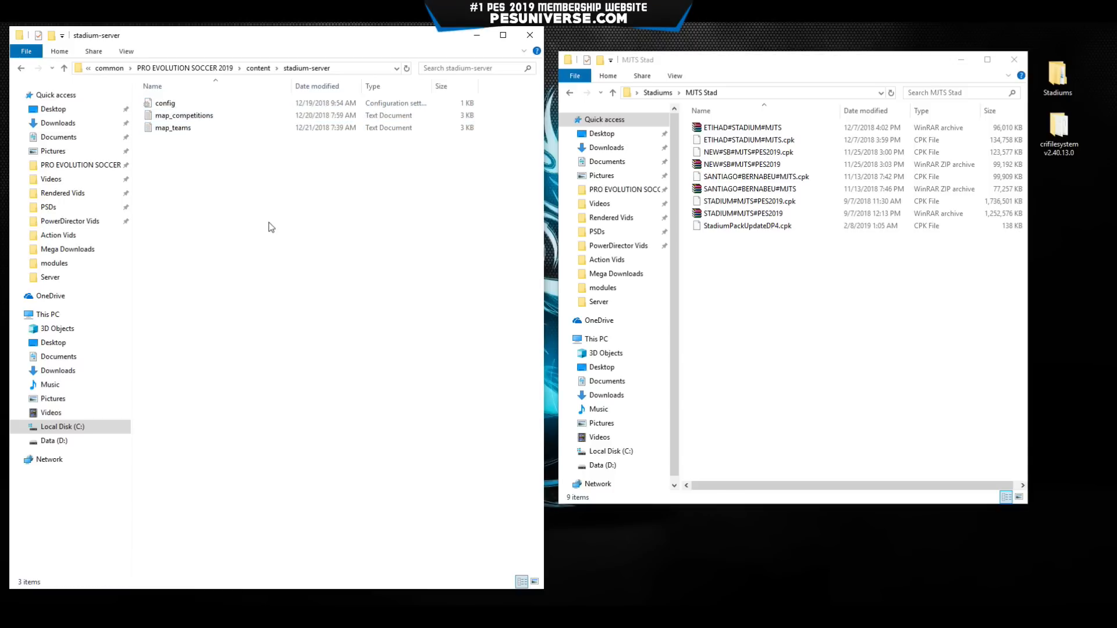
{"action": "right_click", "coordinate": [272, 214]}
{"action": "mouse_move", "coordinate": [351, 354]}
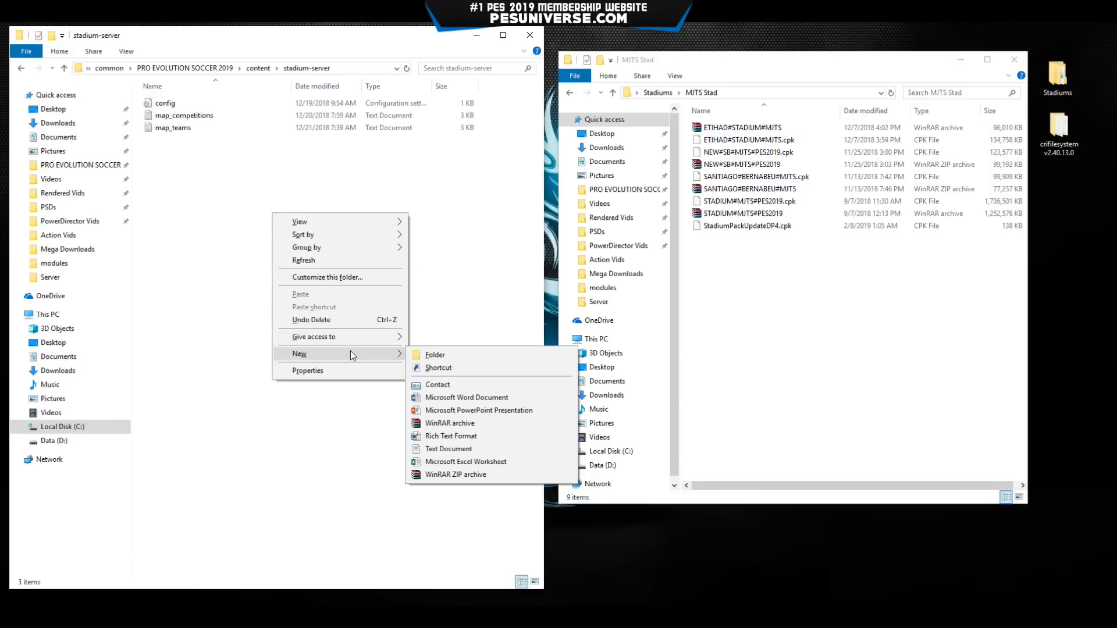
{"action": "left_click", "coordinate": [431, 356]}
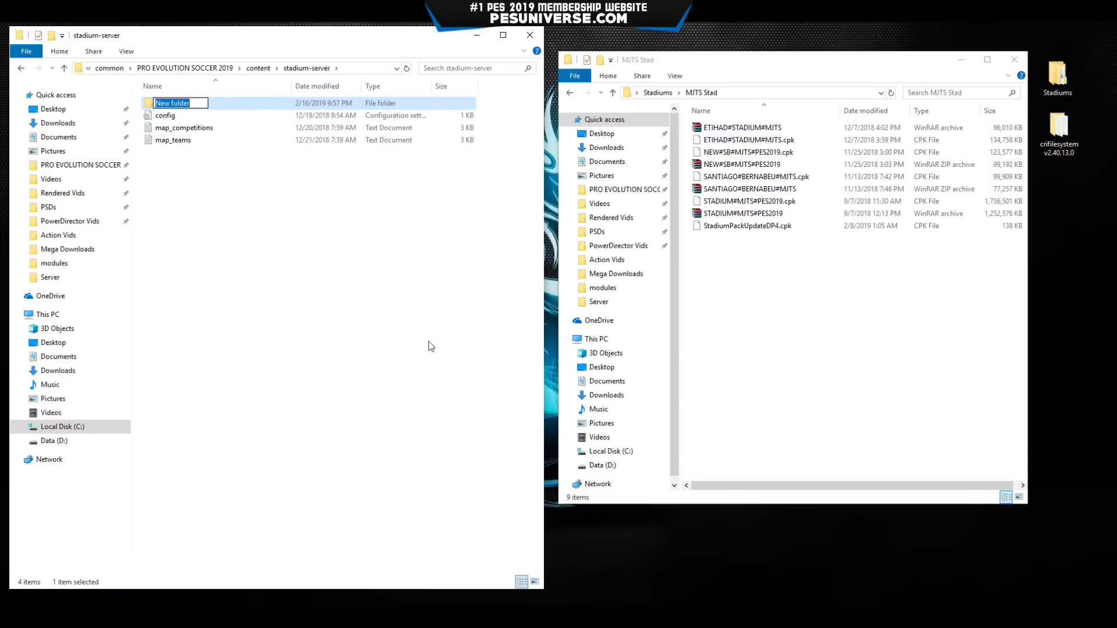
{"action": "type", "text": "MJTS PACK"}
{"action": "key", "text": "Return"}
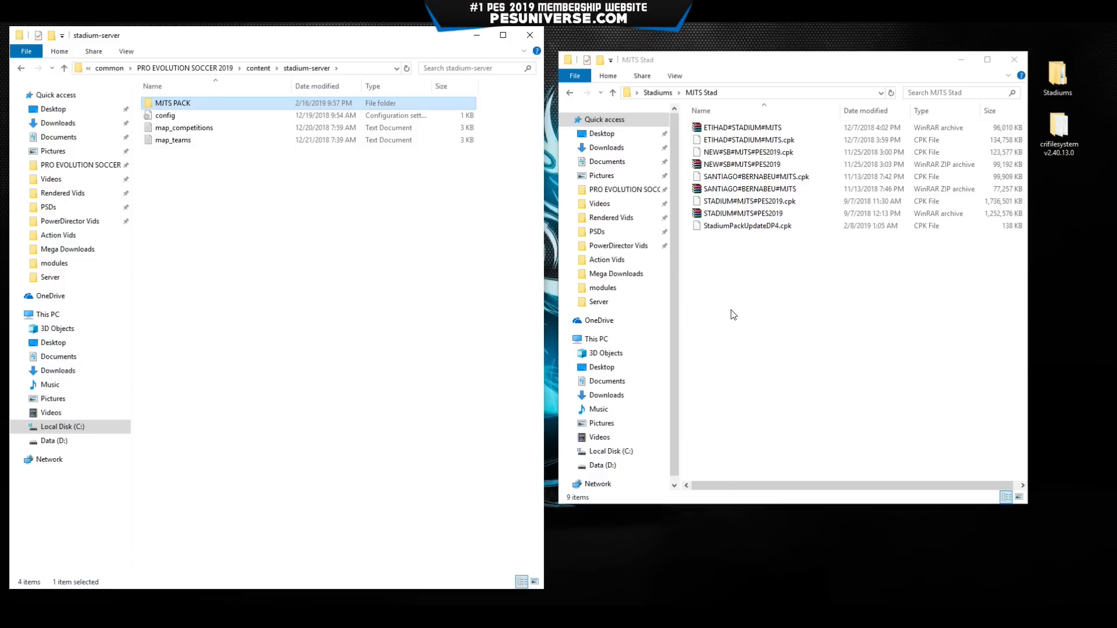
Reopen MJTS Stad and create a new folder on the desktop.
{"action": "key", "text": "alt+Left"}
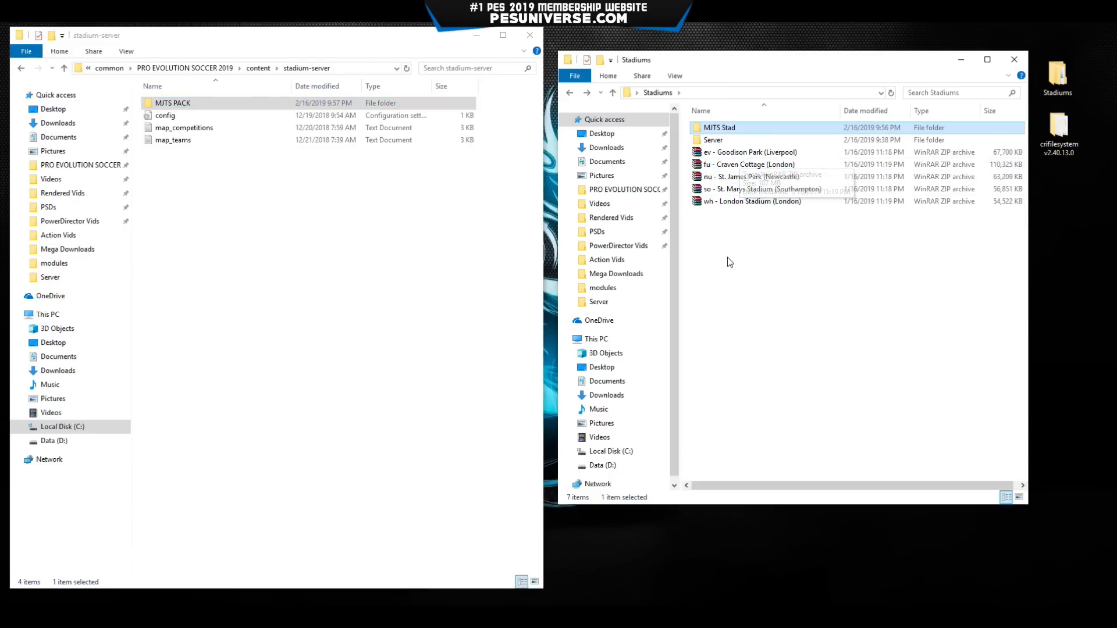
{"action": "double_click", "coordinate": [743, 129]}
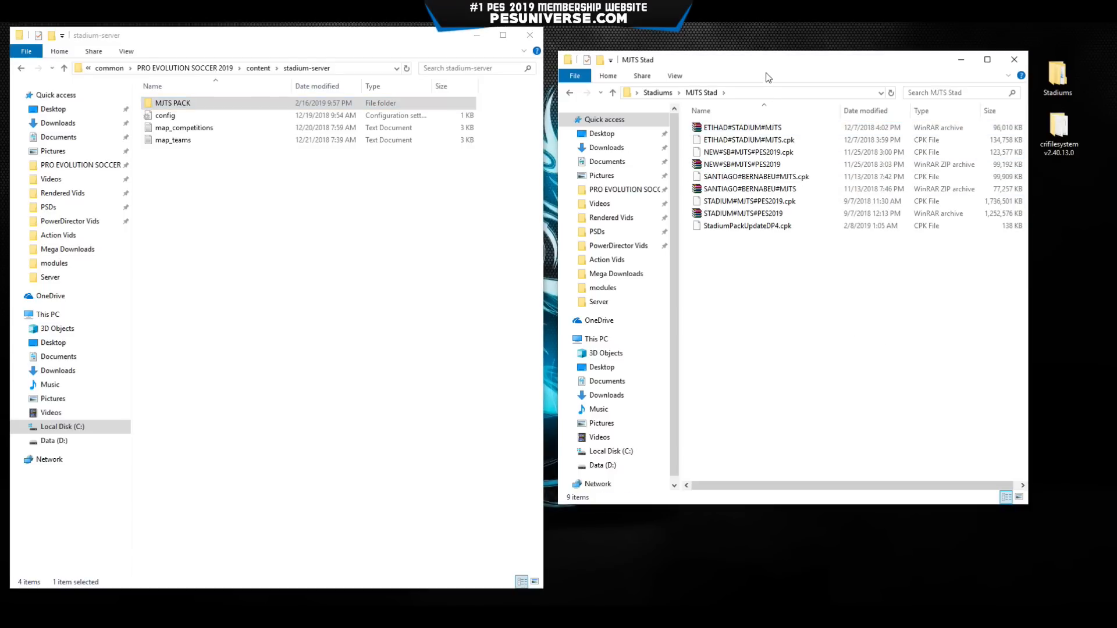
{"action": "left_click_drag", "start_coordinate": [760, 55], "coordinate": [748, 29]}
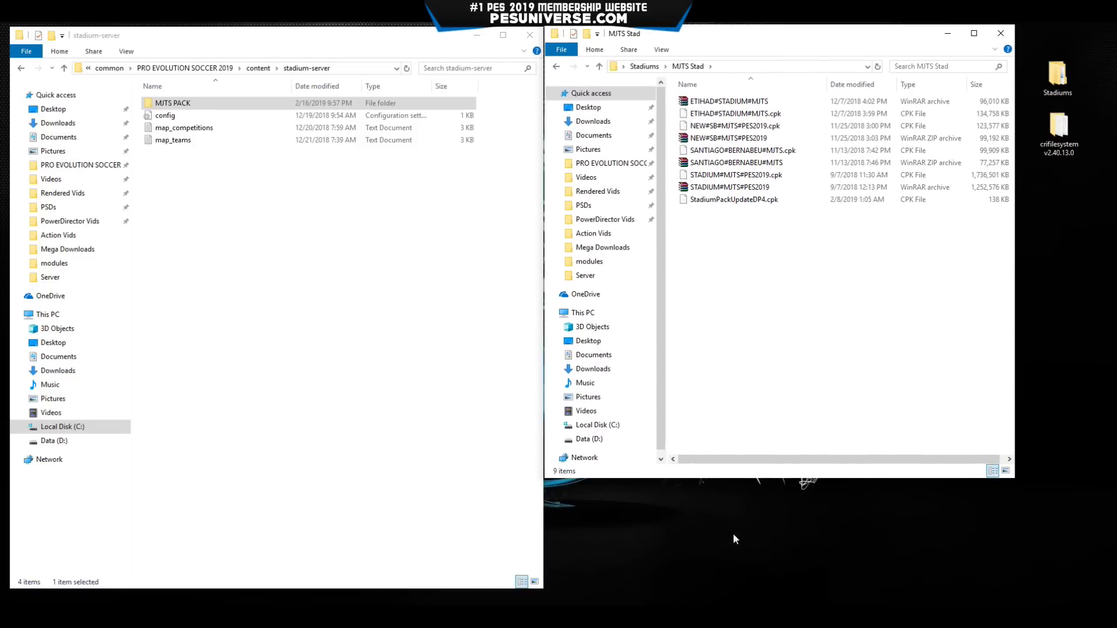
{"action": "right_click", "coordinate": [731, 542]}
{"action": "mouse_move", "coordinate": [791, 504]}
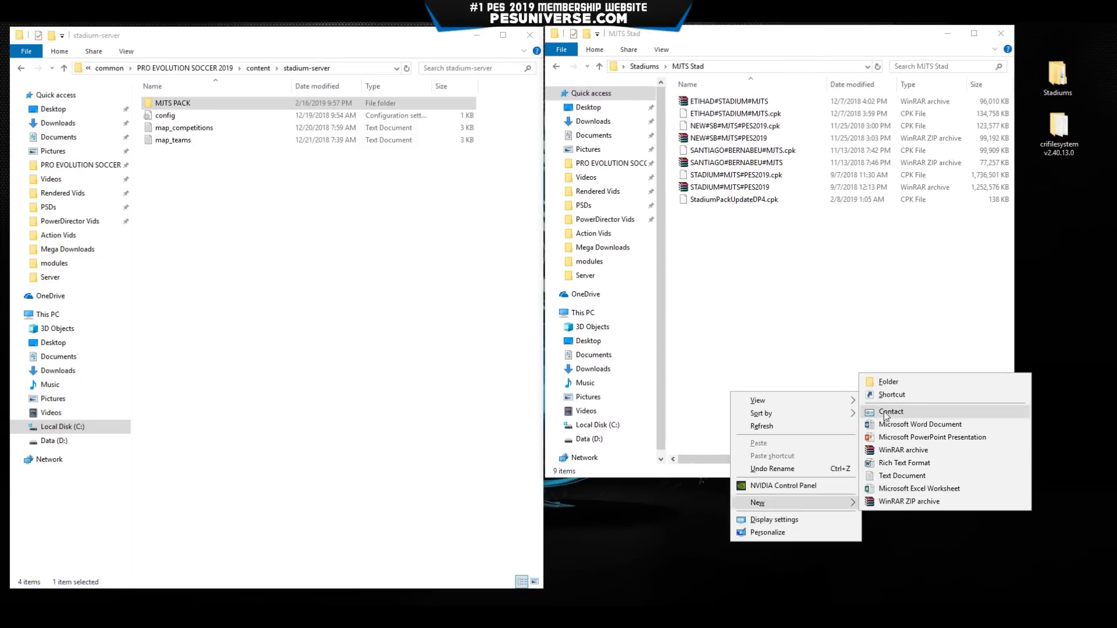
{"action": "left_click", "coordinate": [892, 385]}
{"action": "left_click_drag", "start_coordinate": [740, 557], "coordinate": [932, 548]}
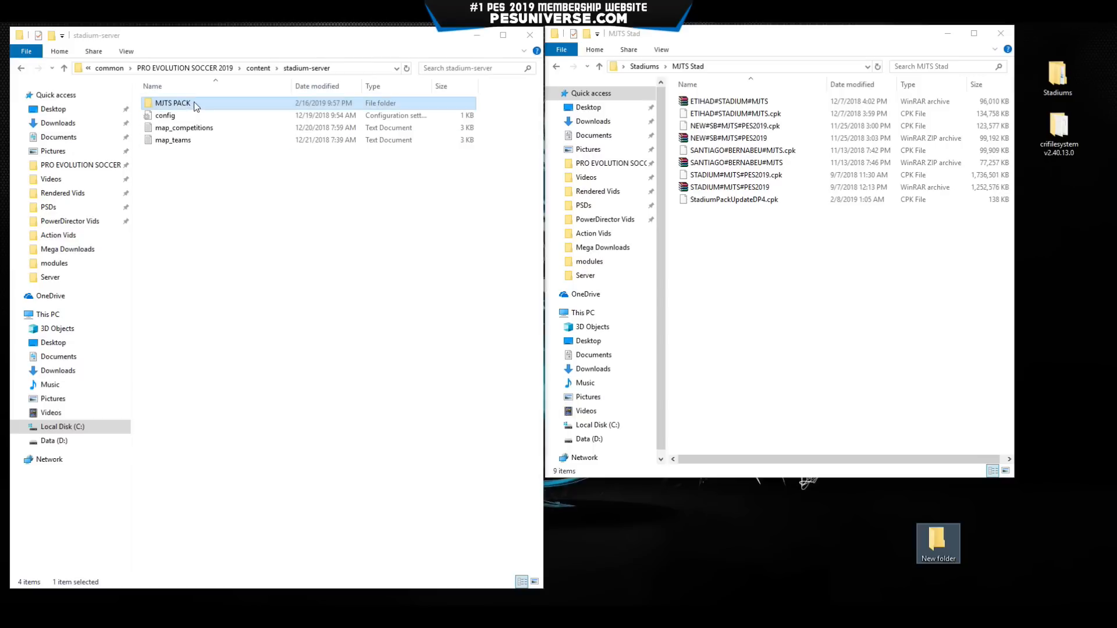
Copy the MJTS PACK name and rename the desktop folder to MJTS PACK, placing it below the others.
{"action": "left_click", "coordinate": [172, 103]}
{"action": "left_click", "coordinate": [172, 103]}
{"action": "key", "text": "ctrl+c"}
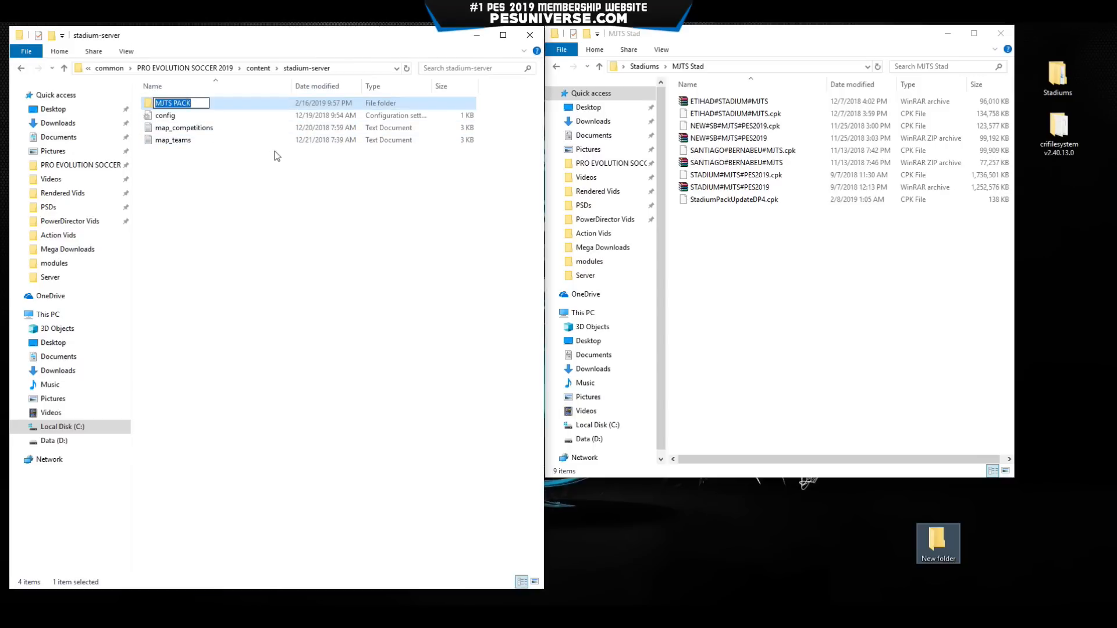
{"action": "left_click", "coordinate": [937, 550]}
{"action": "left_click", "coordinate": [937, 555]}
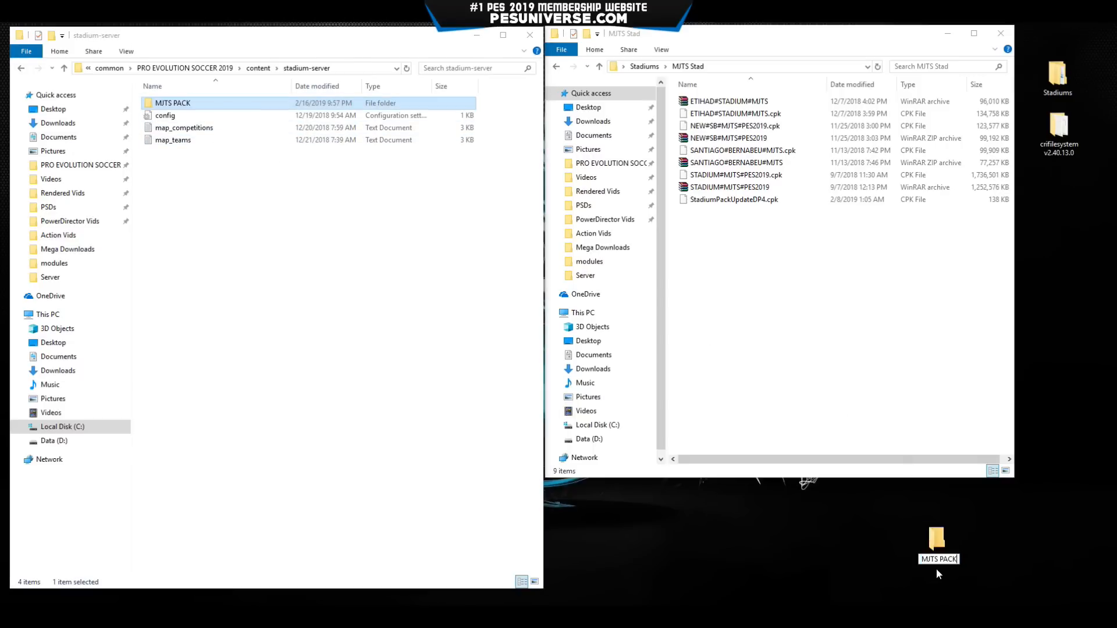
{"action": "key", "text": "ctrl+v"}
{"action": "key", "text": "Return"}
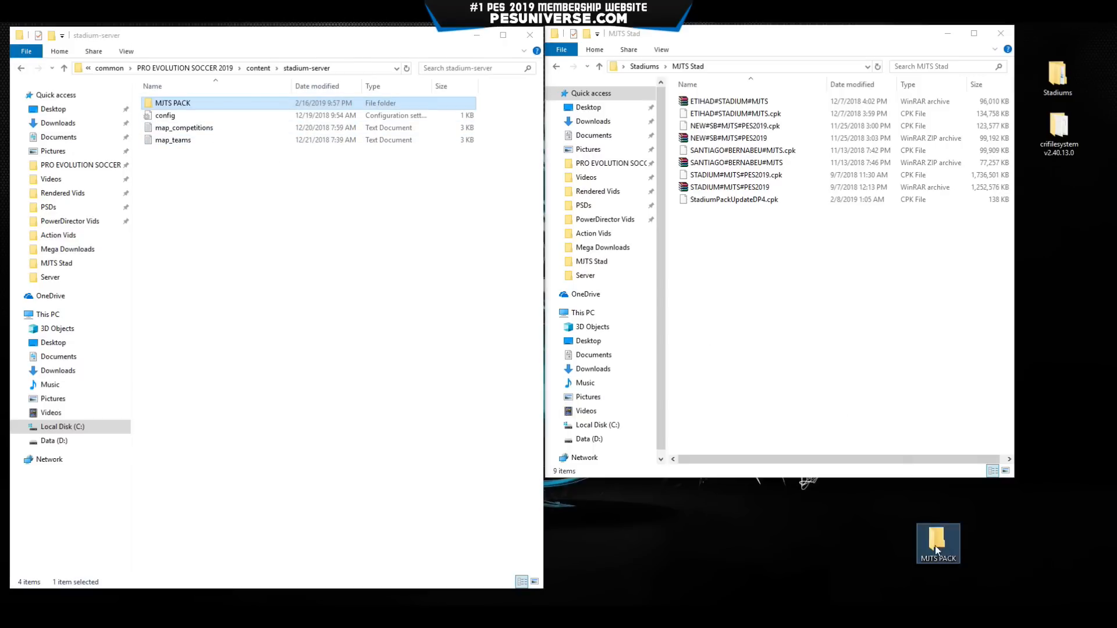
{"action": "left_click_drag", "start_coordinate": [934, 546], "coordinate": [1065, 201]}
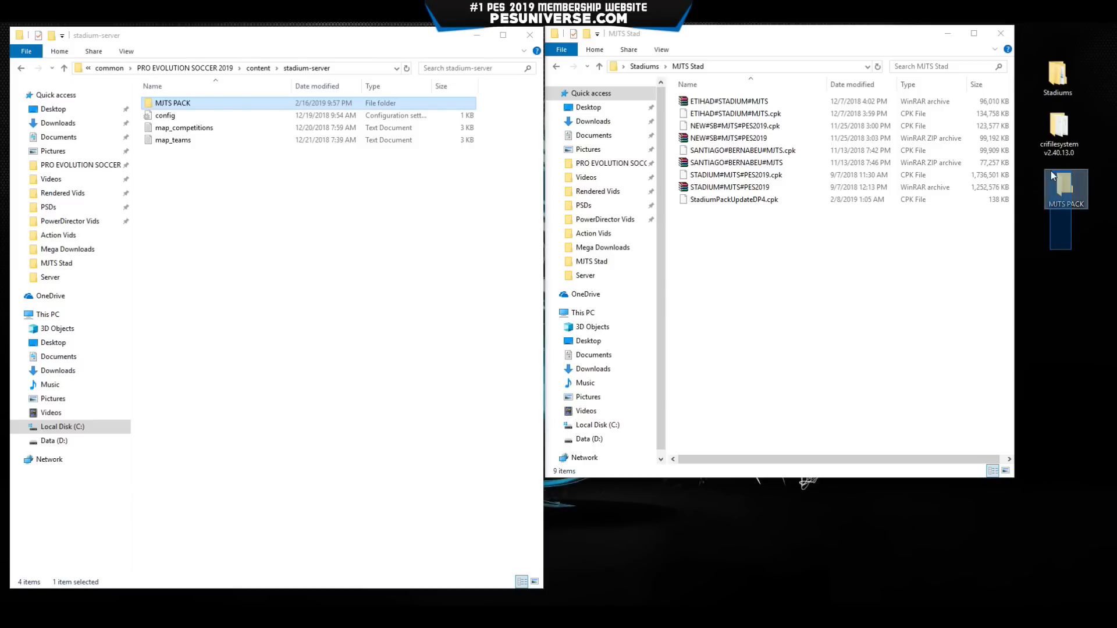
Launch CriPackedFileMaker from the crifilesystem v2.40.13.0 folder.
{"action": "double_click", "coordinate": [1059, 128]}
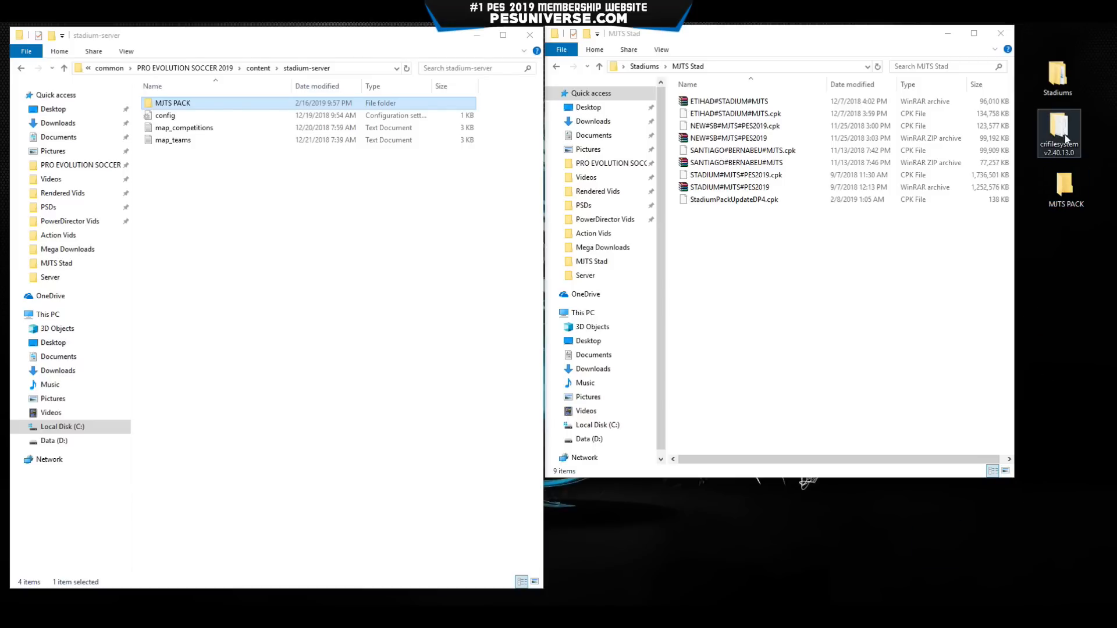
{"action": "left_click_drag", "start_coordinate": [795, 67], "coordinate": [479, 60]}
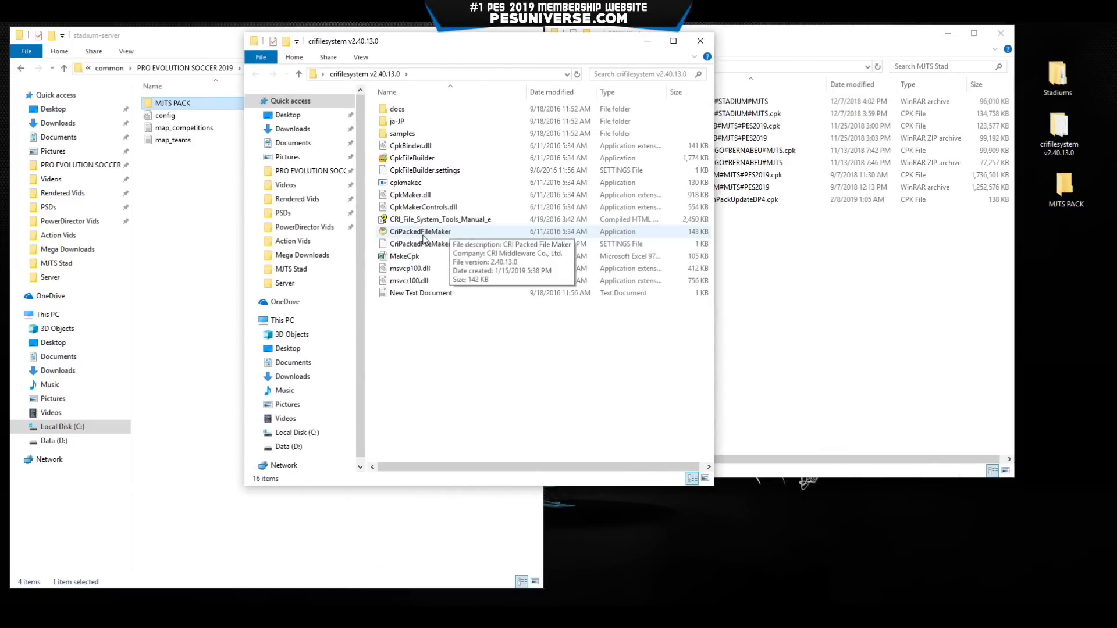
{"action": "double_click", "coordinate": [423, 233]}
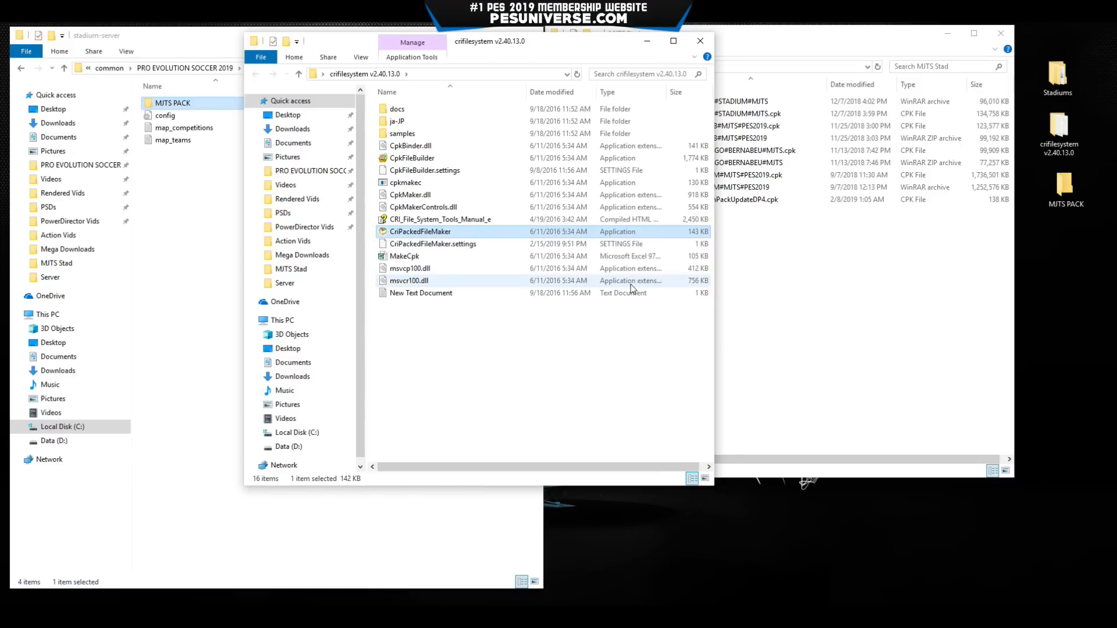
{"action": "left_click", "coordinate": [647, 45]}
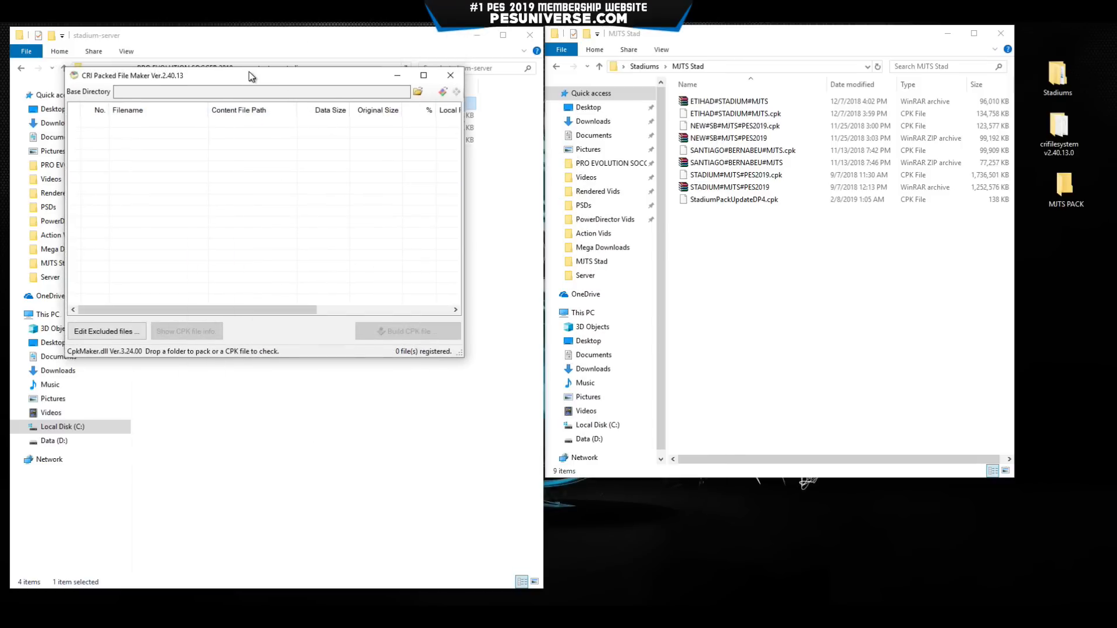
{"action": "left_click_drag", "start_coordinate": [251, 71], "coordinate": [360, 164]}
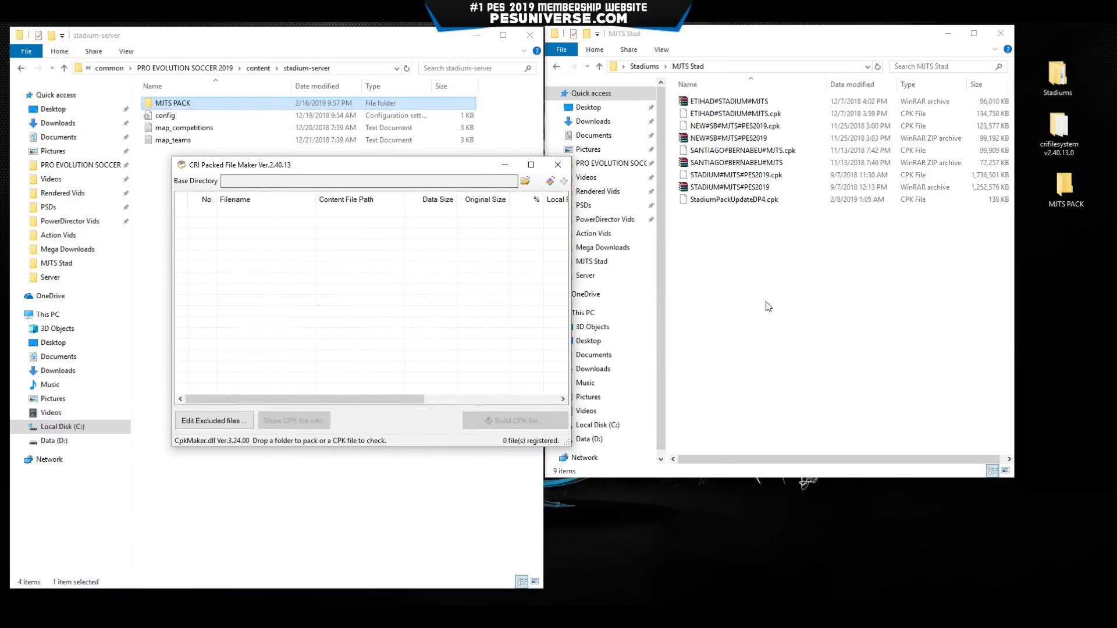
Drag STADIUM#MJTS#PES2019.cpk from MJTS Stad into the packer's file list.
{"action": "left_click", "coordinate": [760, 206]}
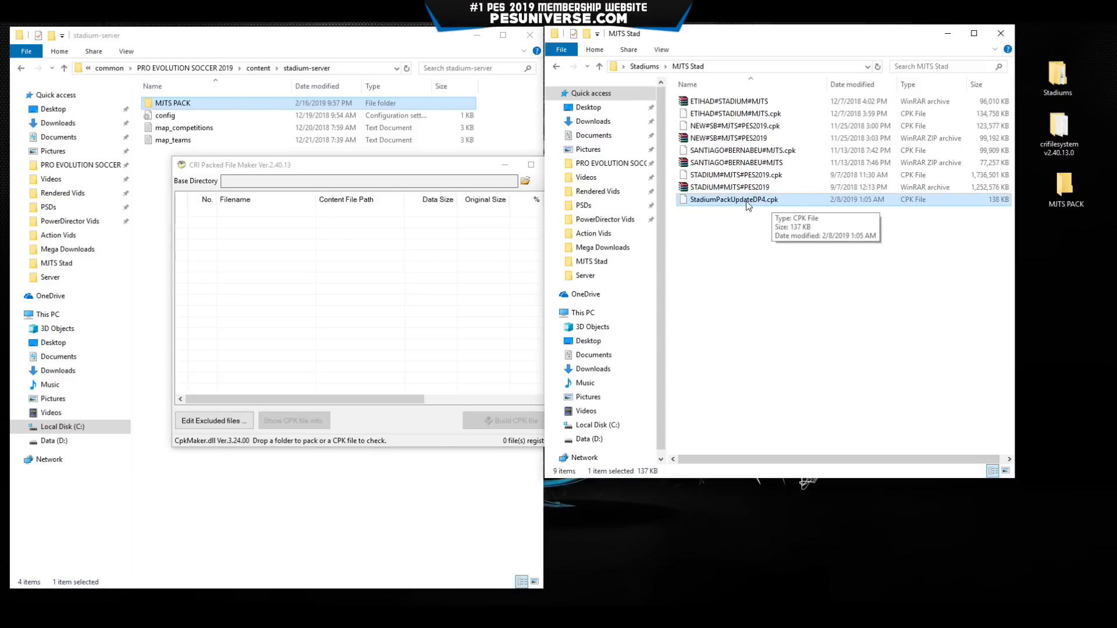
{"action": "left_click", "coordinate": [753, 244]}
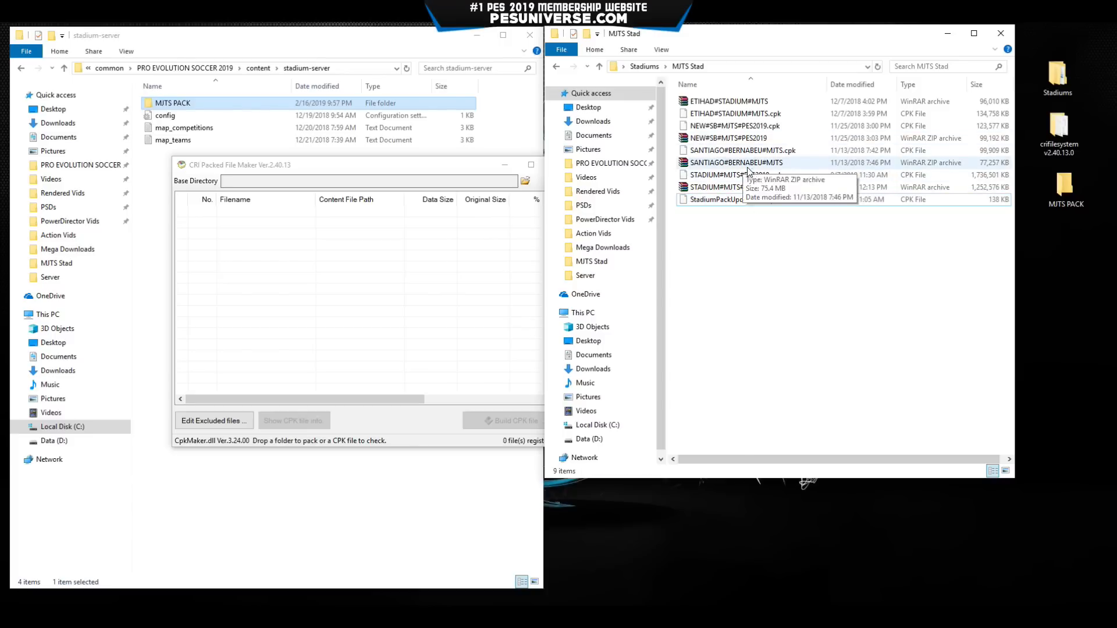
{"action": "left_click", "coordinate": [736, 177]}
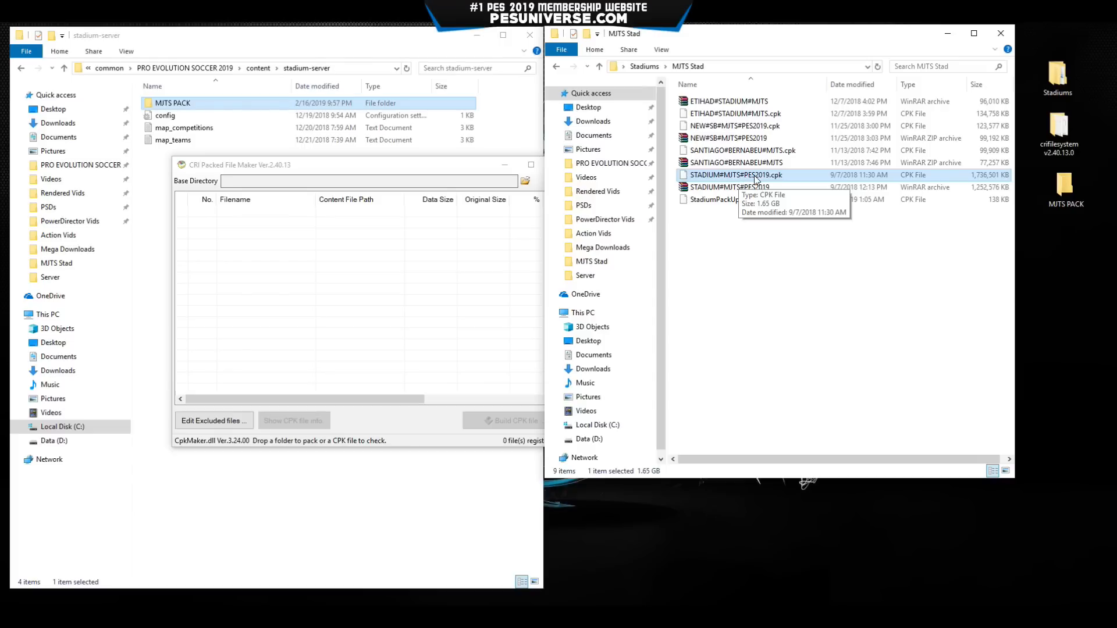
{"action": "left_click_drag", "start_coordinate": [755, 179], "coordinate": [435, 251]}
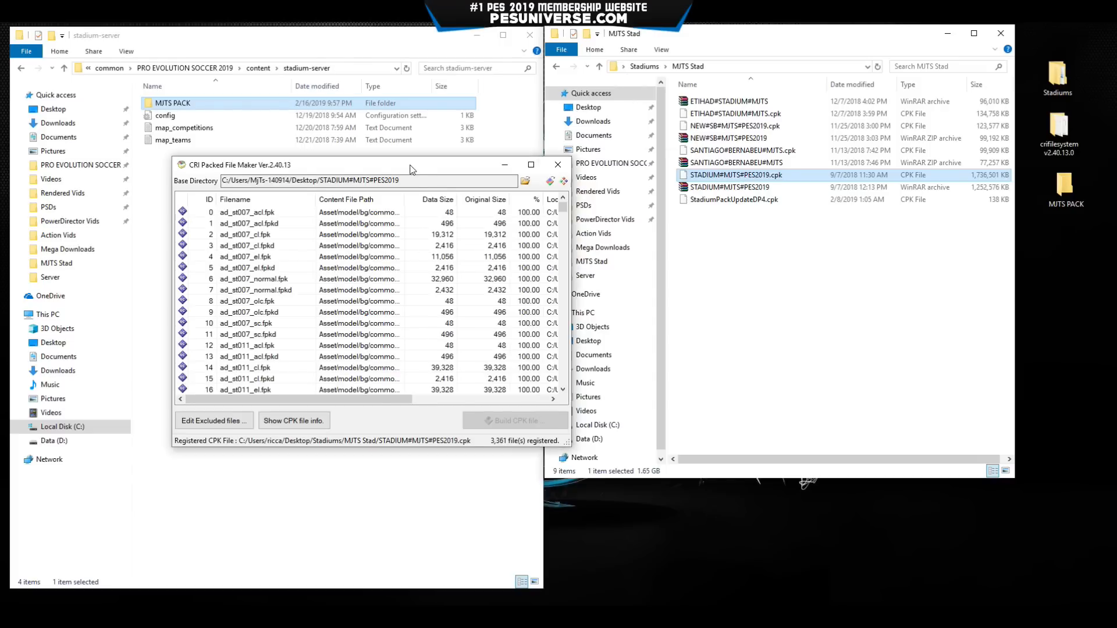
Extract all 3,361 files into Desktop\MJTS PACK, acknowledge completion, and close the packer.
{"action": "left_click_drag", "start_coordinate": [411, 165], "coordinate": [577, 155]}
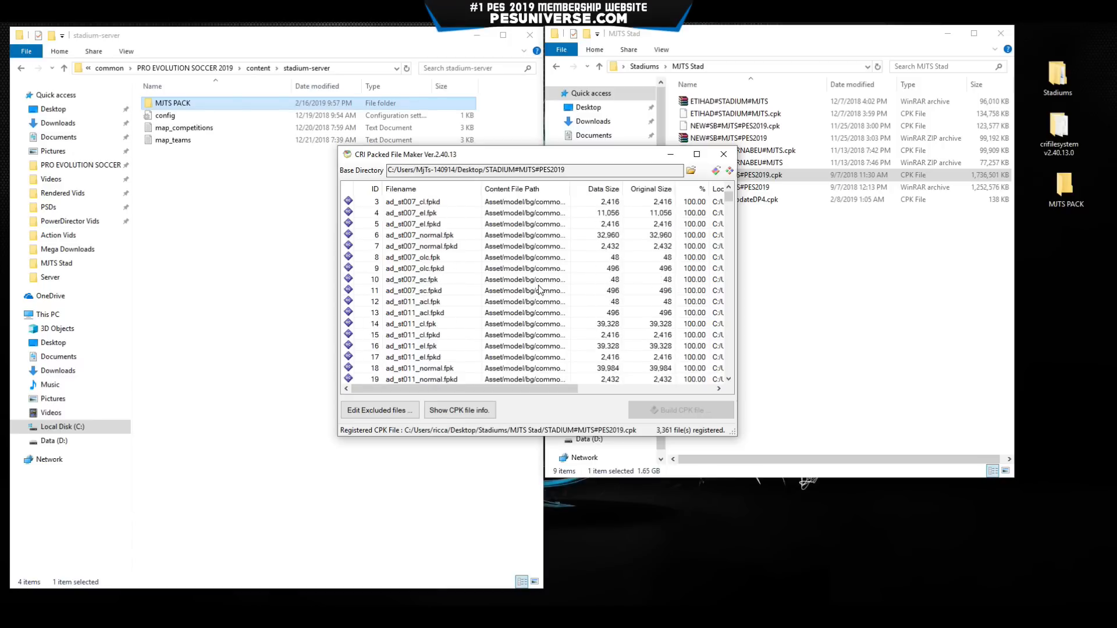
{"action": "left_click", "coordinate": [729, 171]}
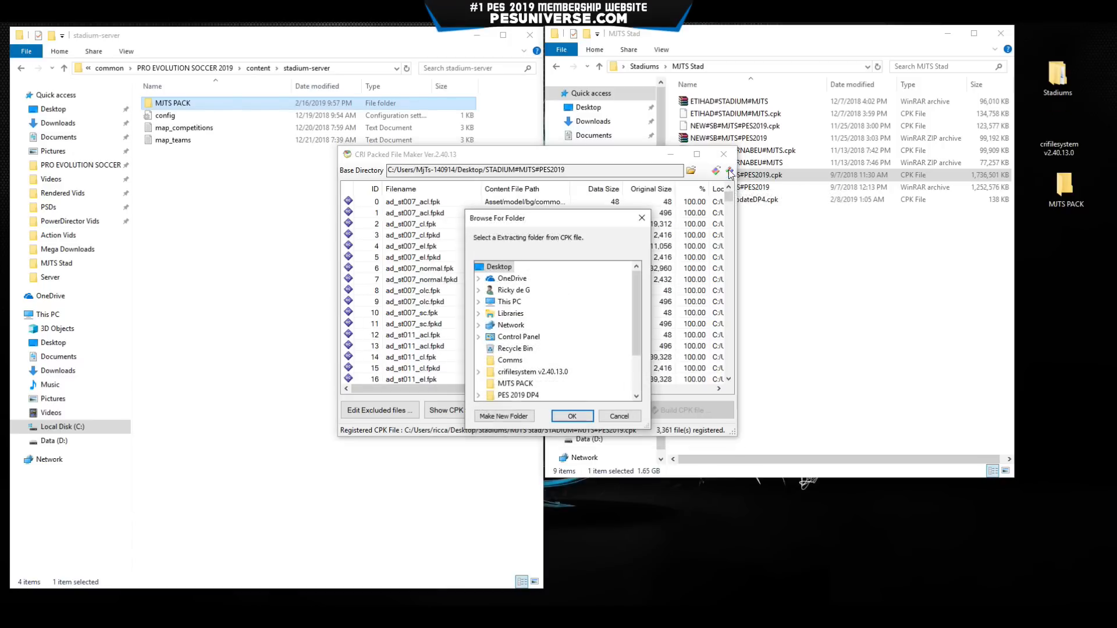
{"action": "scroll", "coordinate": [524, 297], "scroll_direction": "down", "scroll_amount": 2}
{"action": "left_click", "coordinate": [515, 326]}
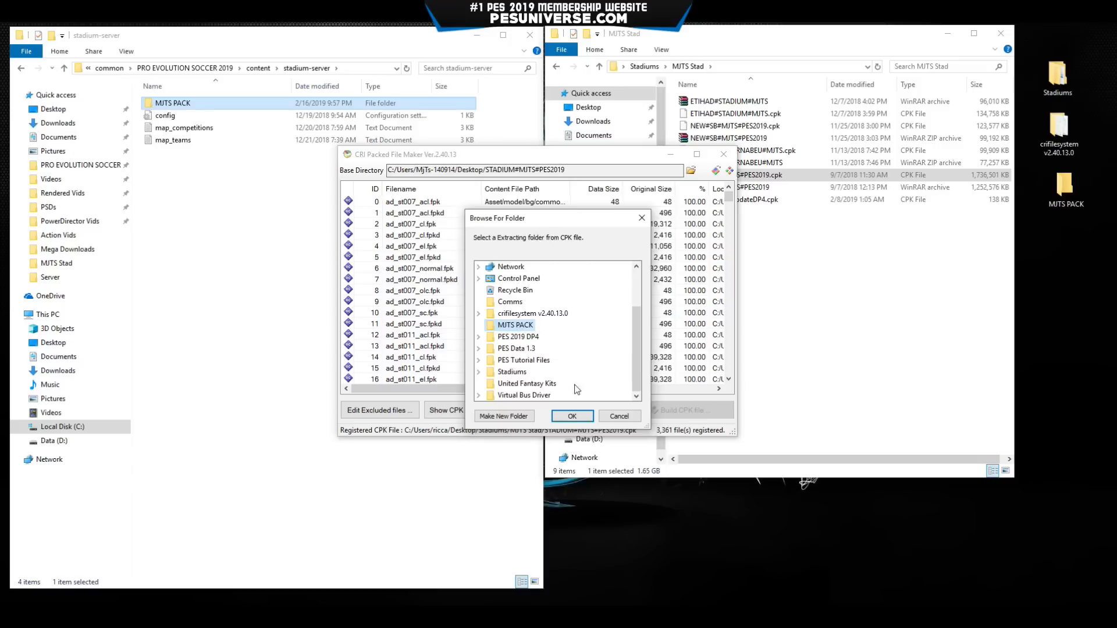
{"action": "left_click", "coordinate": [572, 417]}
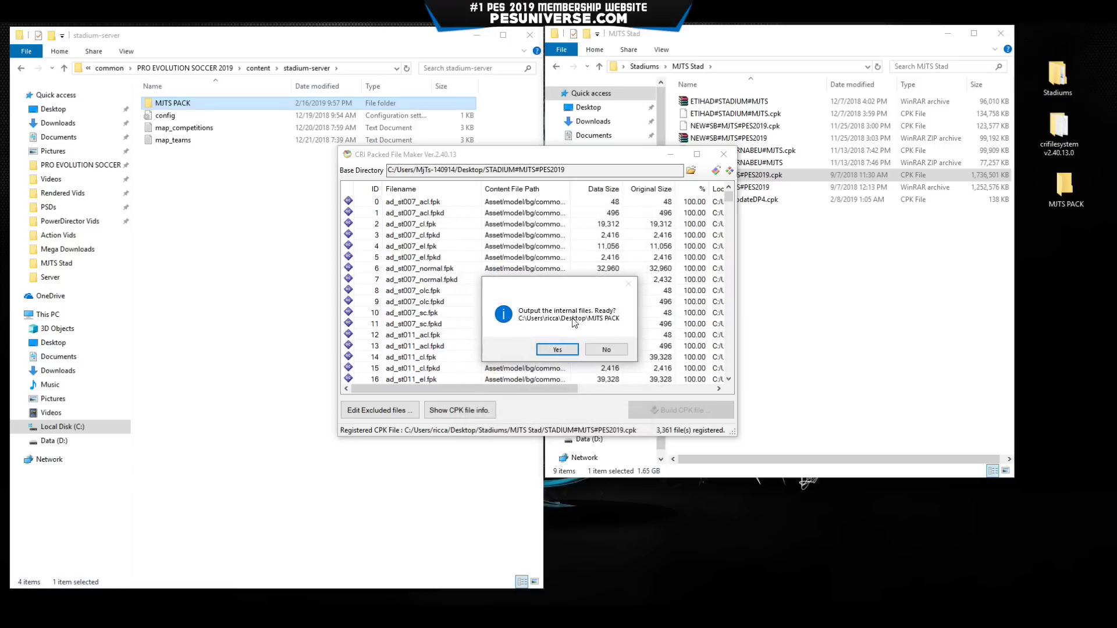
{"action": "left_click", "coordinate": [557, 350]}
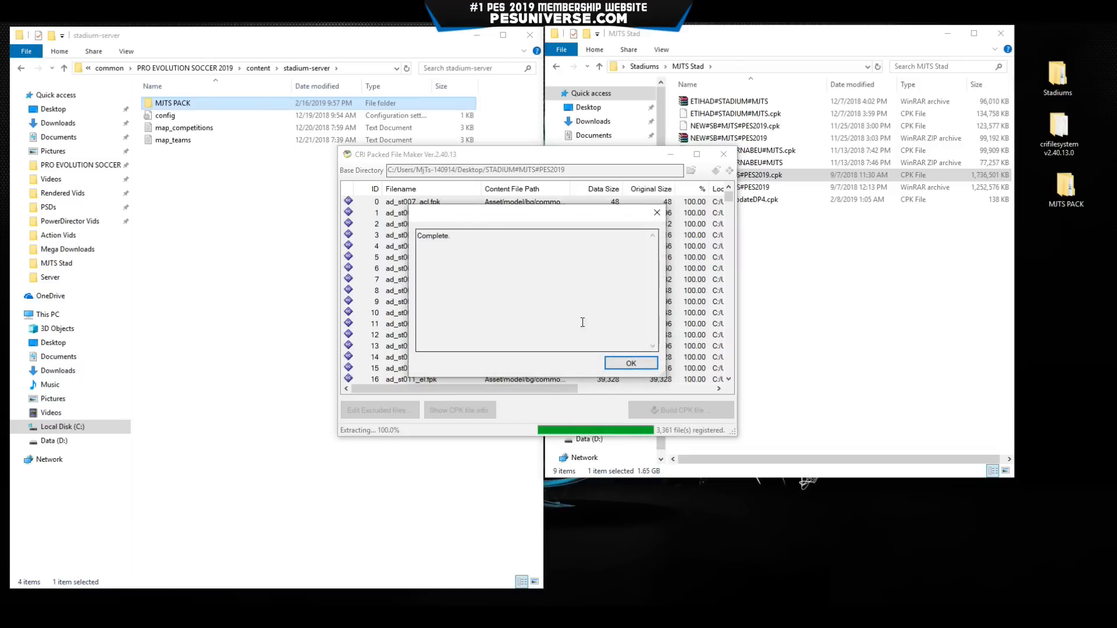
{"action": "left_click", "coordinate": [634, 364]}
{"action": "left_click_drag", "start_coordinate": [584, 154], "coordinate": [458, 137]}
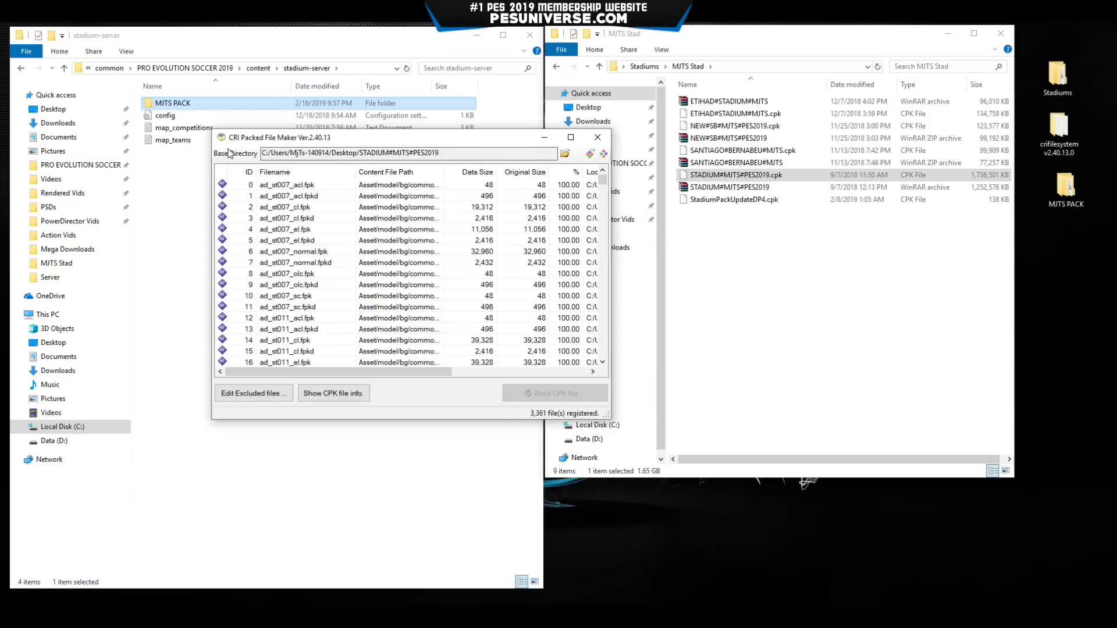
{"action": "left_click", "coordinate": [598, 137]}
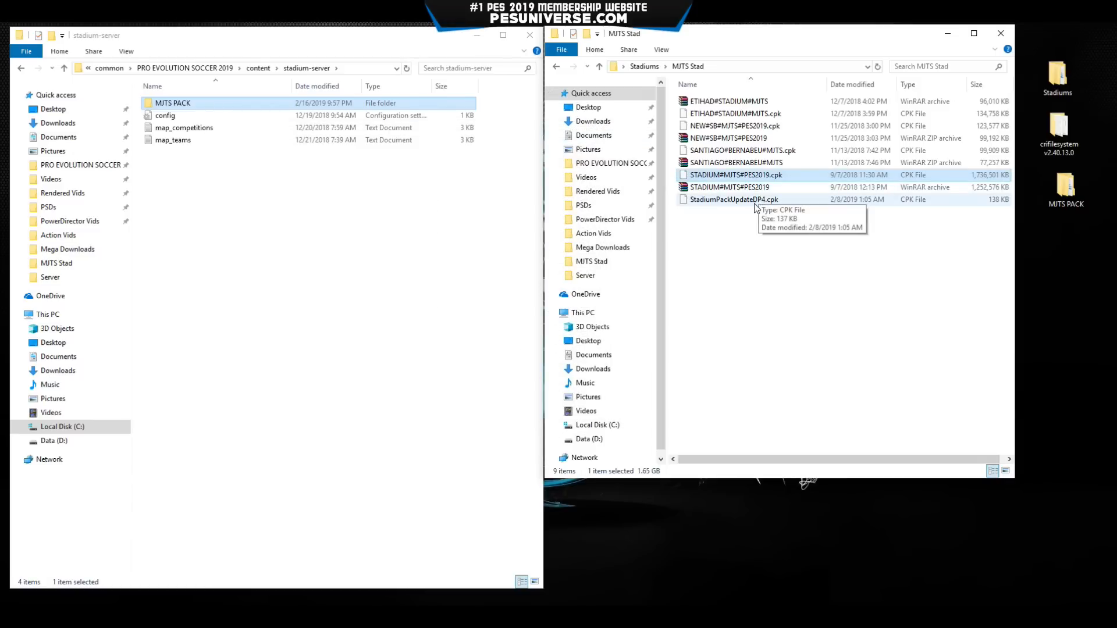
Inspect the Asset and common folders in the desktop MJTS PACK, then close it.
{"action": "double_click", "coordinate": [1065, 187]}
{"action": "double_click", "coordinate": [414, 124]}
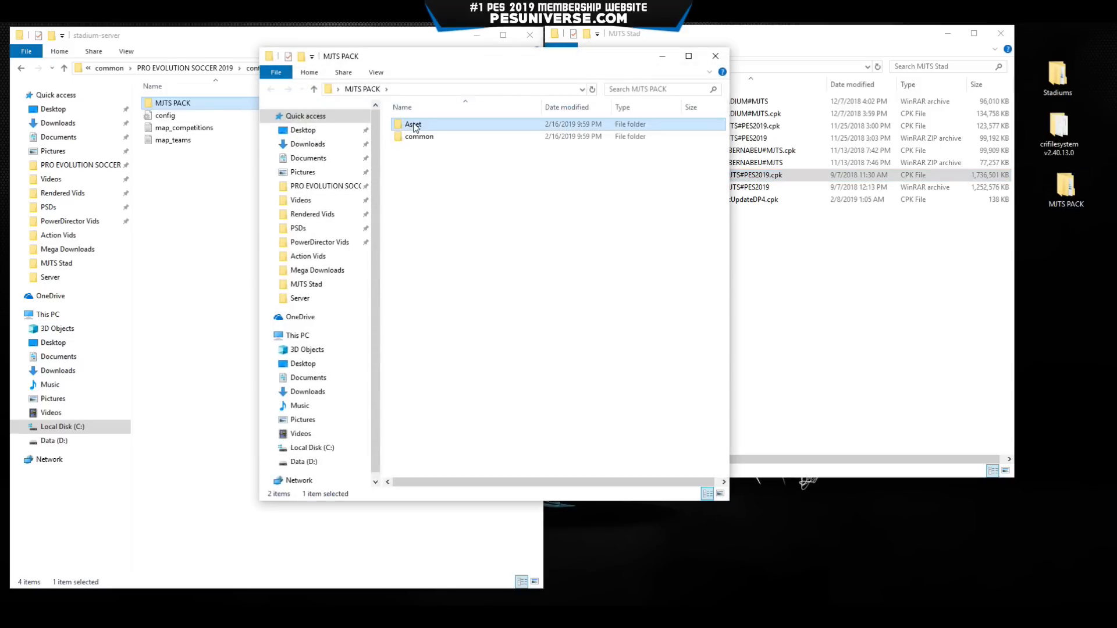
{"action": "key", "text": "alt+Left"}
{"action": "double_click", "coordinate": [420, 137]}
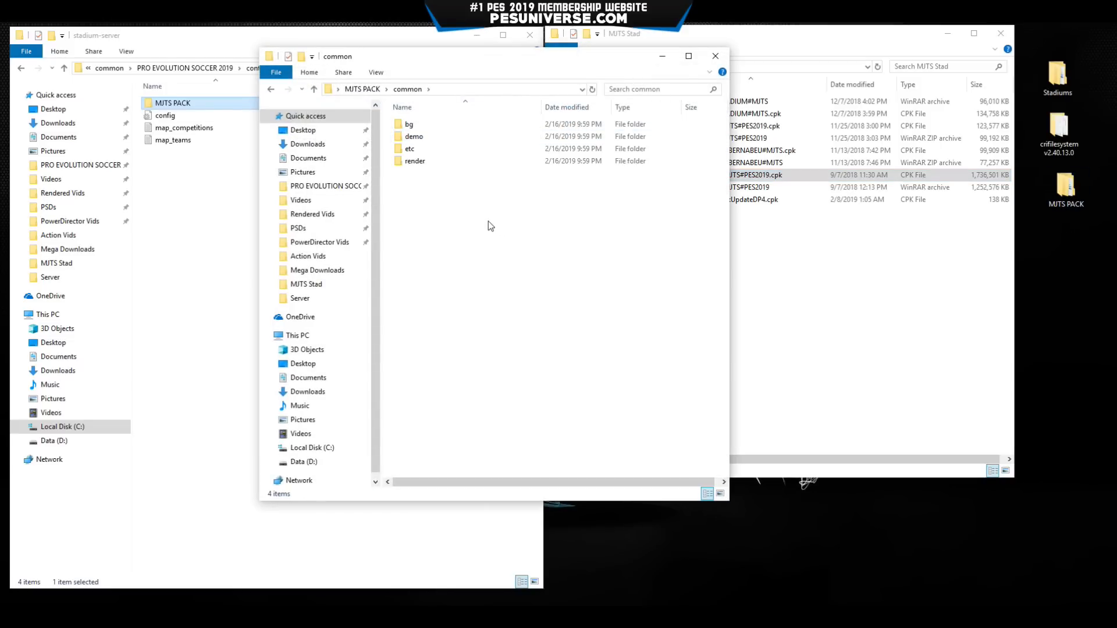
{"action": "key", "text": "alt+Left"}
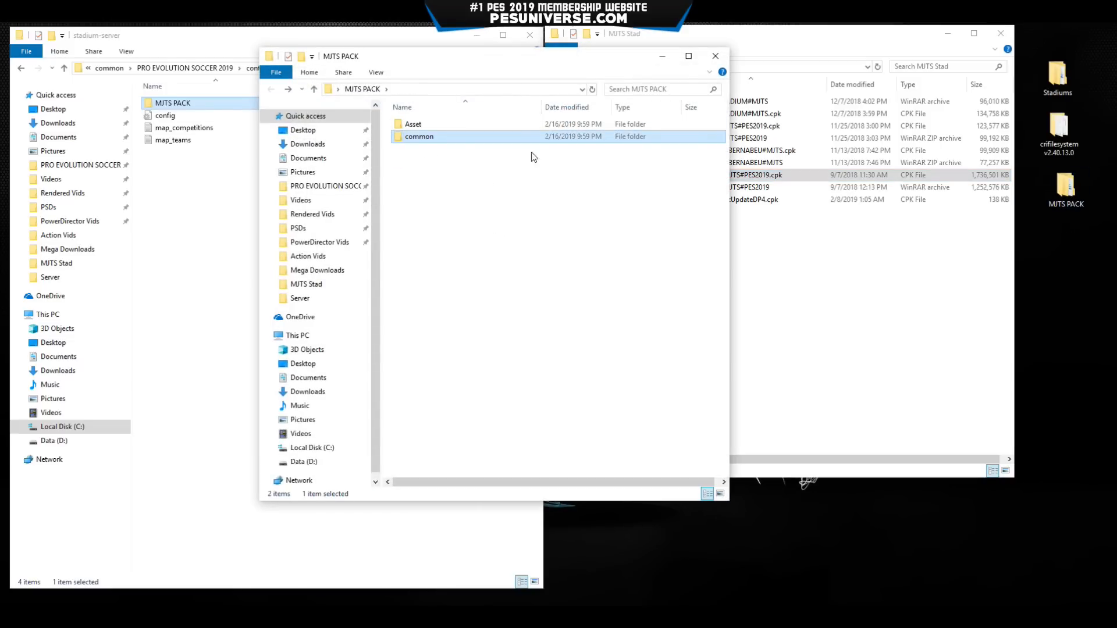
{"action": "key", "text": "alt+F4"}
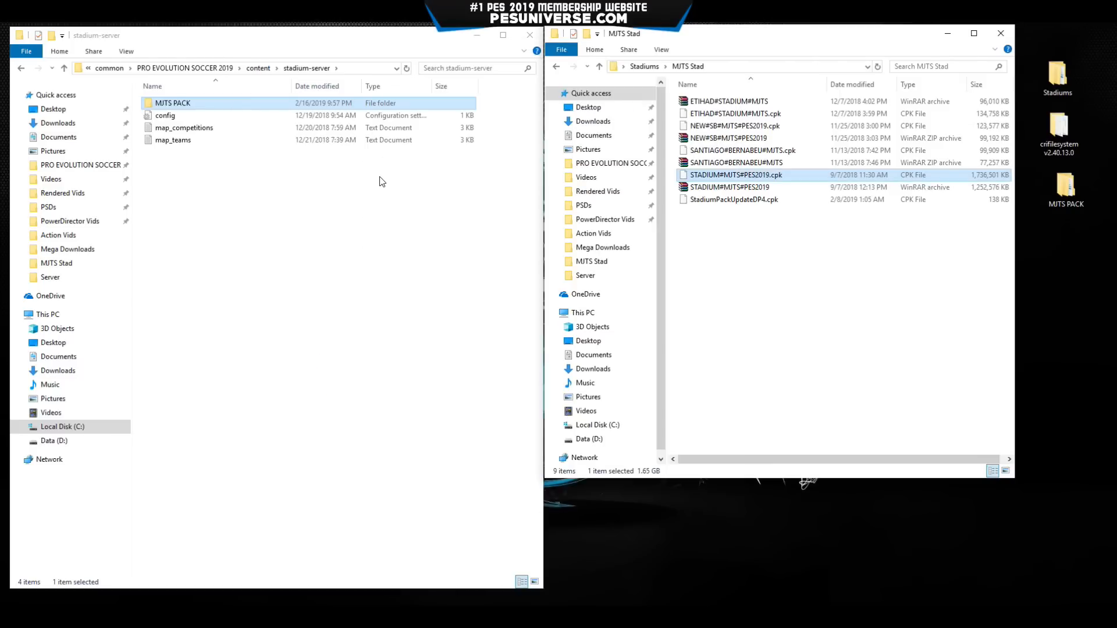
Move Asset and common from the desktop MJTS PACK into stadium-server's MJTS PACK folder.
{"action": "double_click", "coordinate": [1068, 202]}
{"action": "left_click_drag", "start_coordinate": [490, 70], "coordinate": [818, 104]}
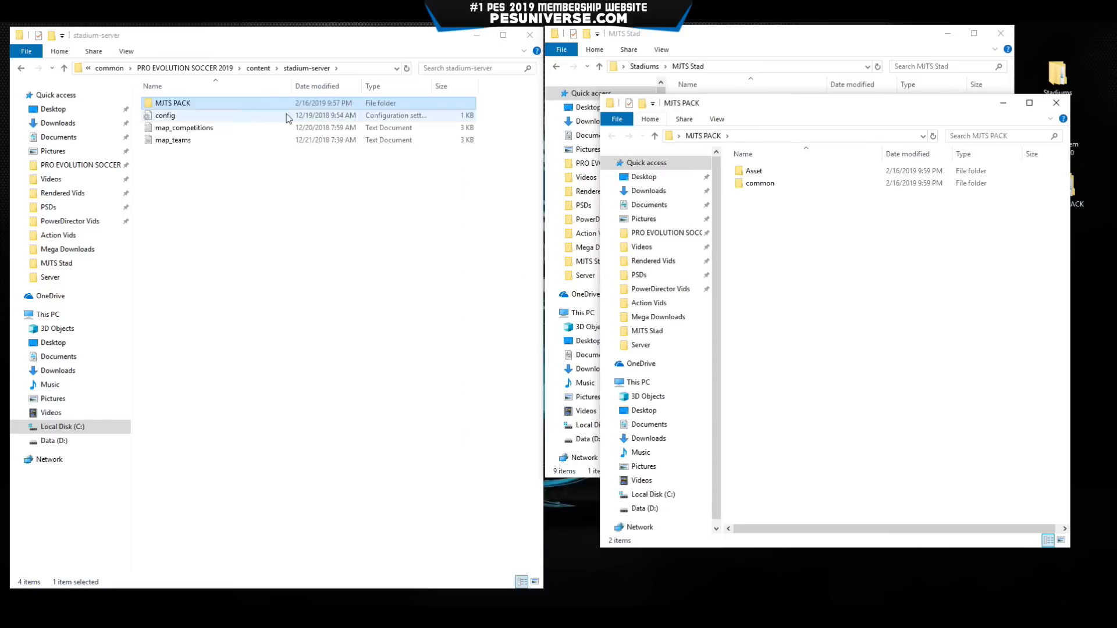
{"action": "double_click", "coordinate": [177, 103]}
{"action": "left_click_drag", "start_coordinate": [856, 342], "coordinate": [782, 170]}
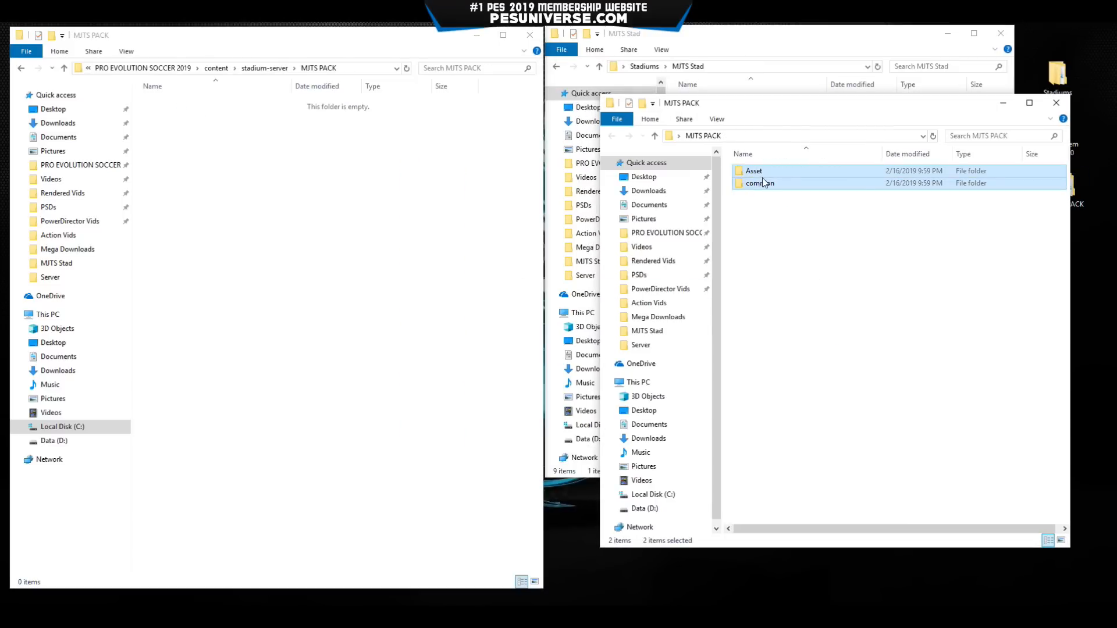
{"action": "left_click_drag", "start_coordinate": [762, 185], "coordinate": [292, 195]}
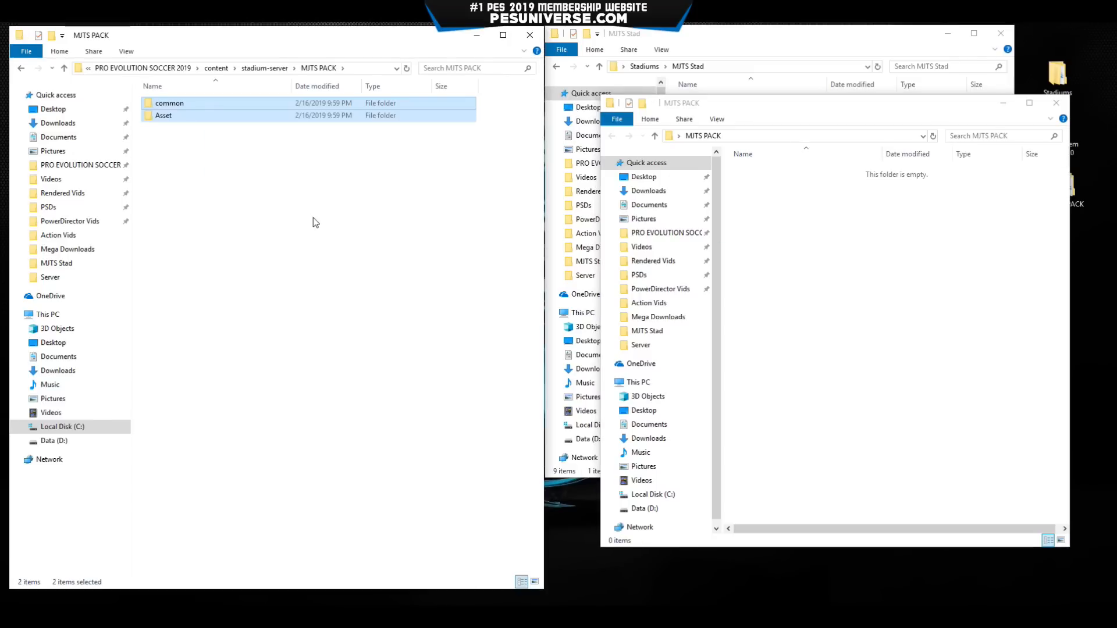
Confirm both folders now sit in stadium-server's MJTS PACK and close the empty desktop window.
{"action": "left_click", "coordinate": [859, 235]}
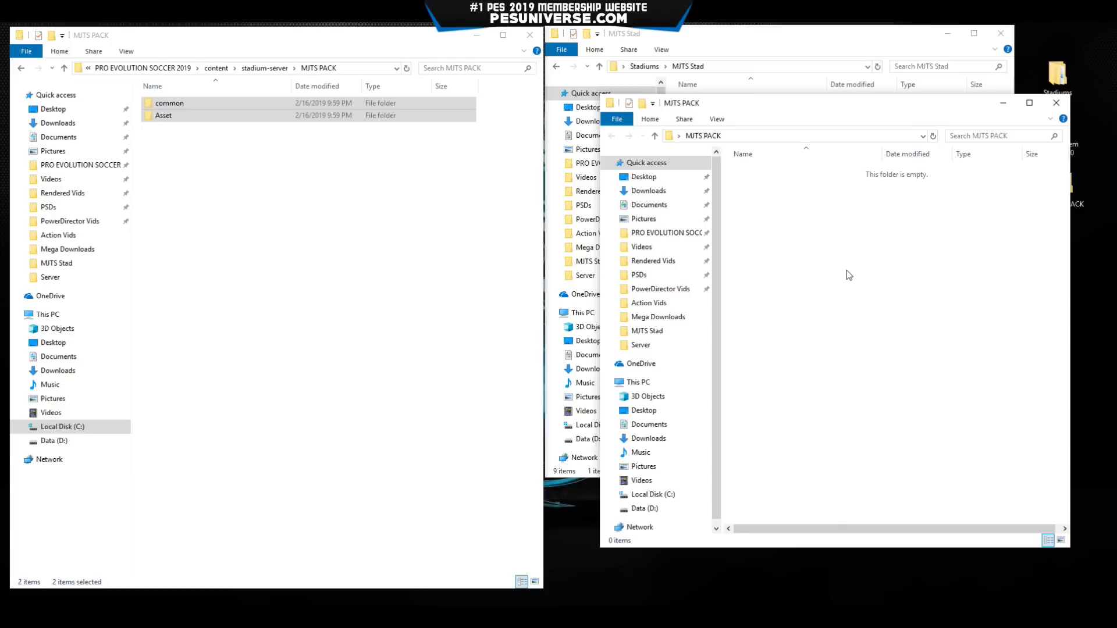
{"action": "left_click", "coordinate": [311, 182]}
{"action": "key", "text": "alt+Left"}
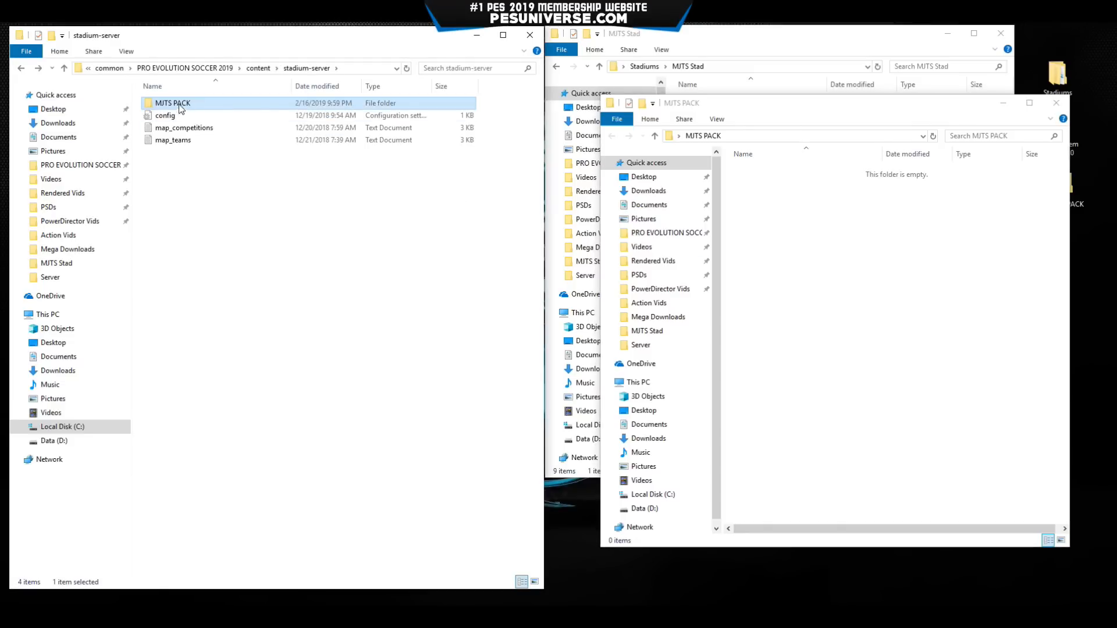
{"action": "double_click", "coordinate": [182, 104]}
{"action": "left_click_drag", "start_coordinate": [208, 195], "coordinate": [183, 87]}
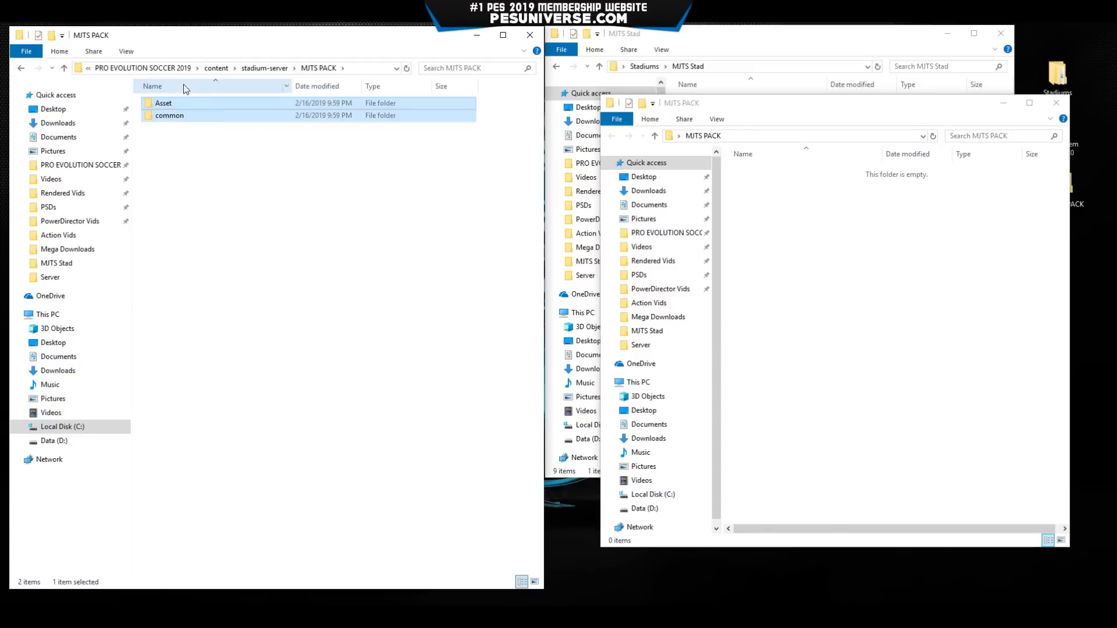
{"action": "key", "text": "alt+Left"}
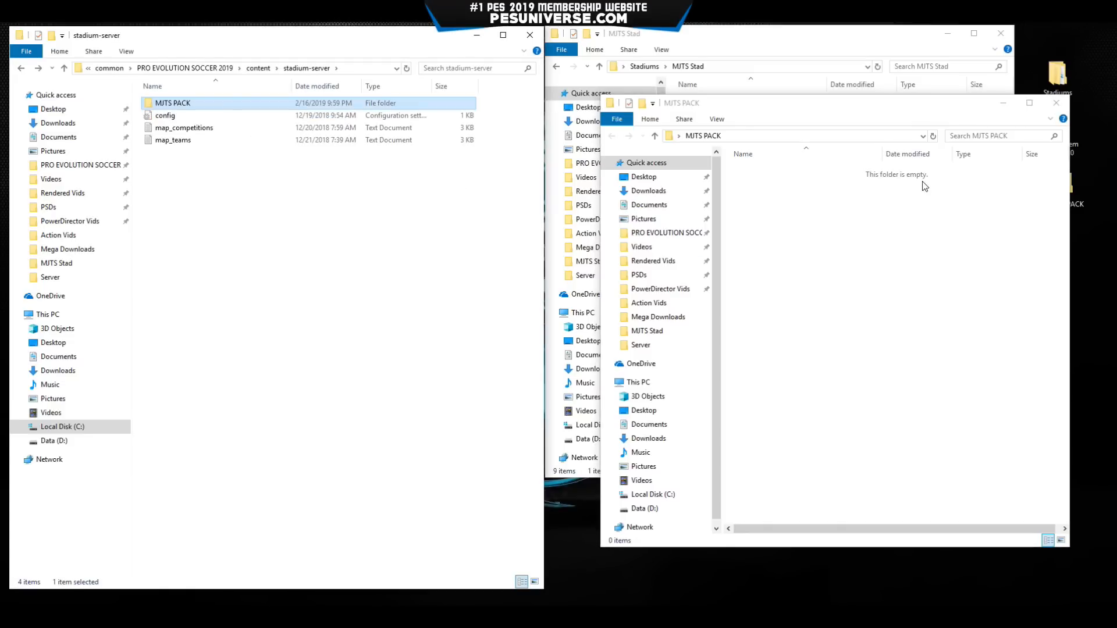
{"action": "left_click", "coordinate": [1057, 103]}
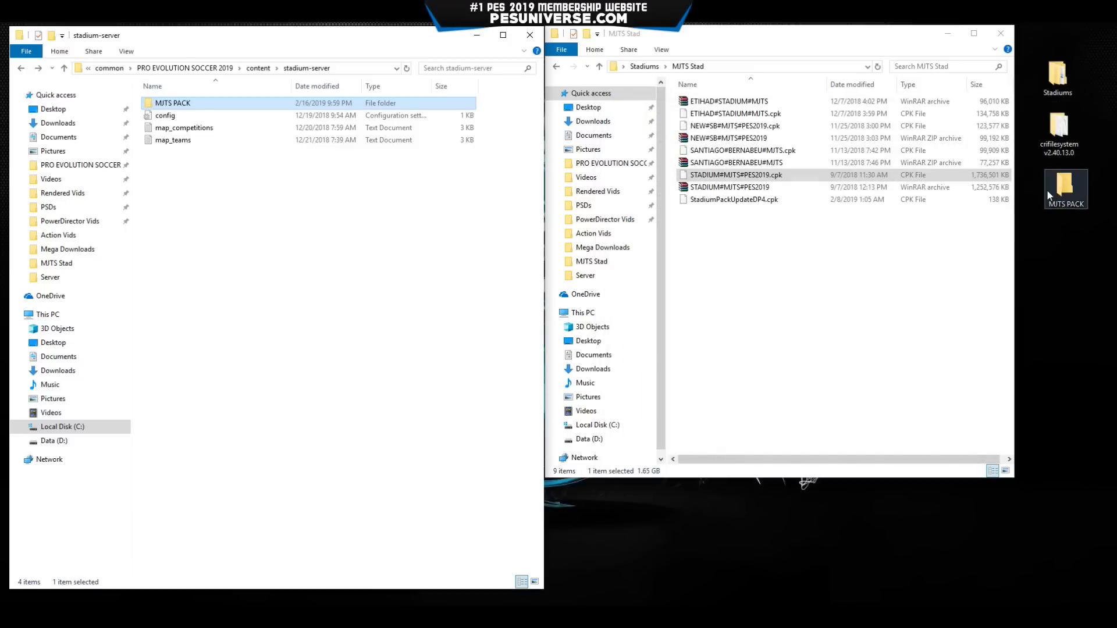
Relaunch CriPackedFileMaker from crifilesystem and place its empty window beside the MJTS Stad files.
{"action": "double_click", "coordinate": [1052, 157]}
{"action": "left_click", "coordinate": [465, 232]}
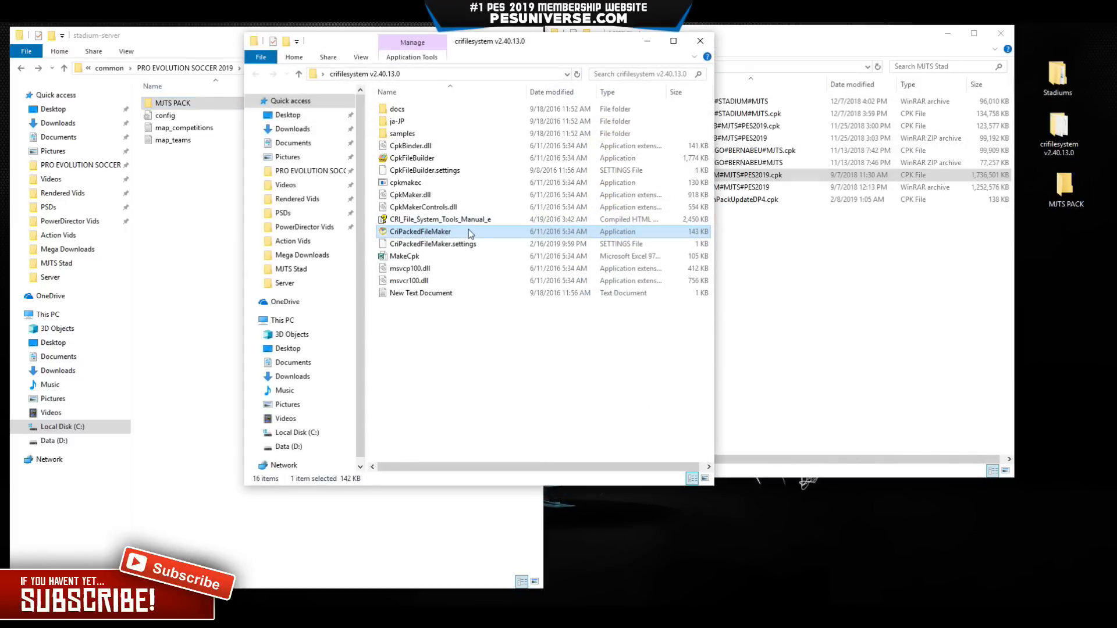
{"action": "left_click", "coordinate": [647, 41]}
{"action": "left_click_drag", "start_coordinate": [273, 104], "coordinate": [444, 180]}
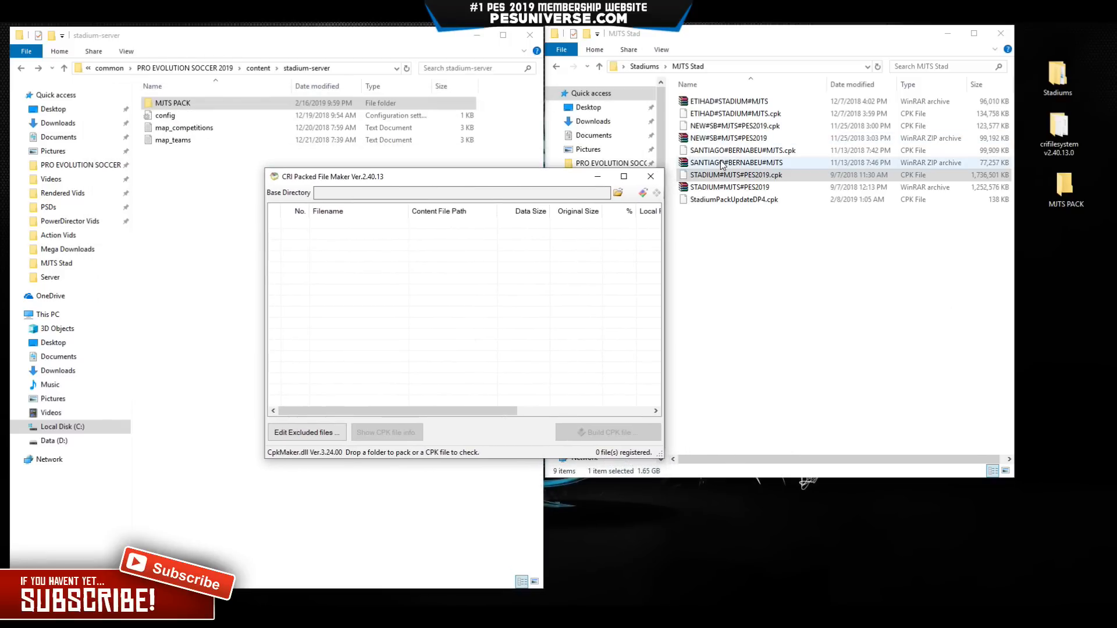
{"action": "left_click", "coordinate": [720, 116]}
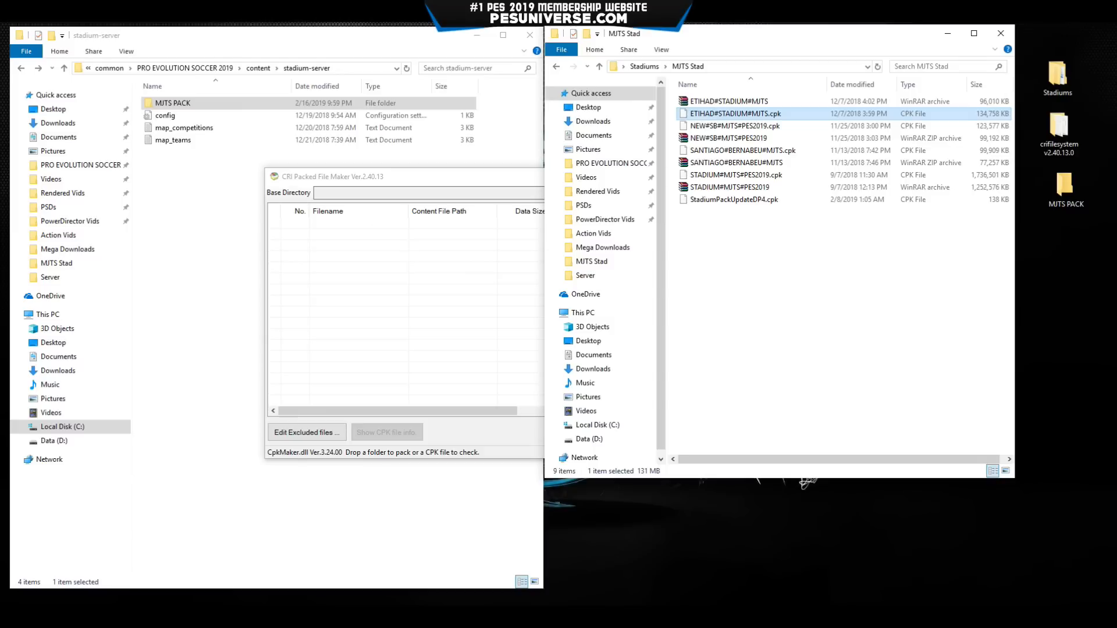
{"action": "left_click", "coordinate": [182, 617]}
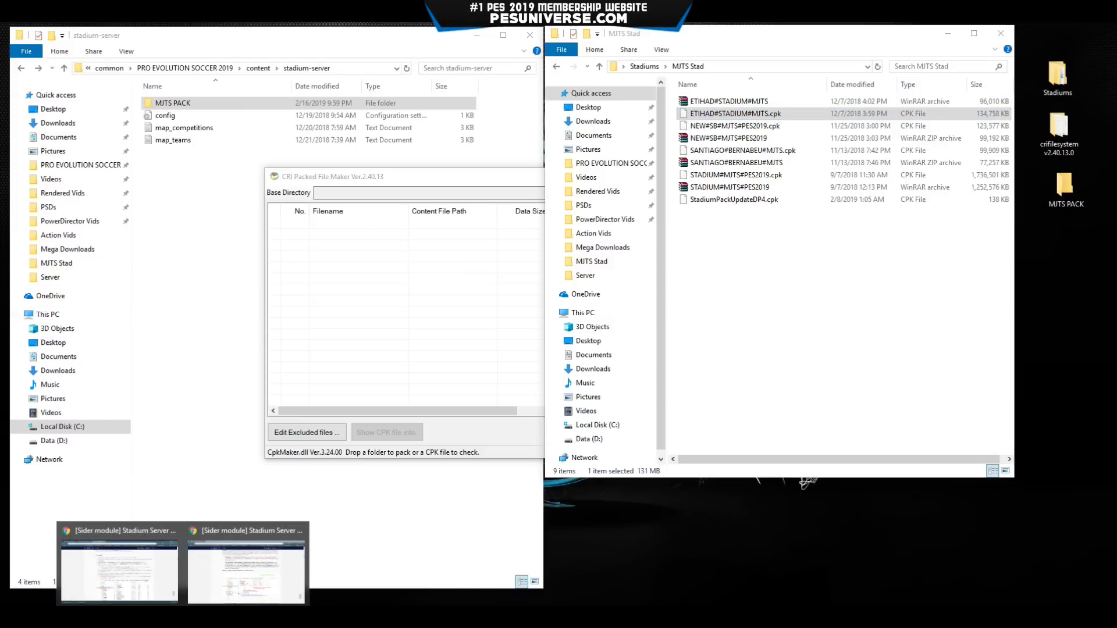
{"action": "left_click", "coordinate": [121, 560]}
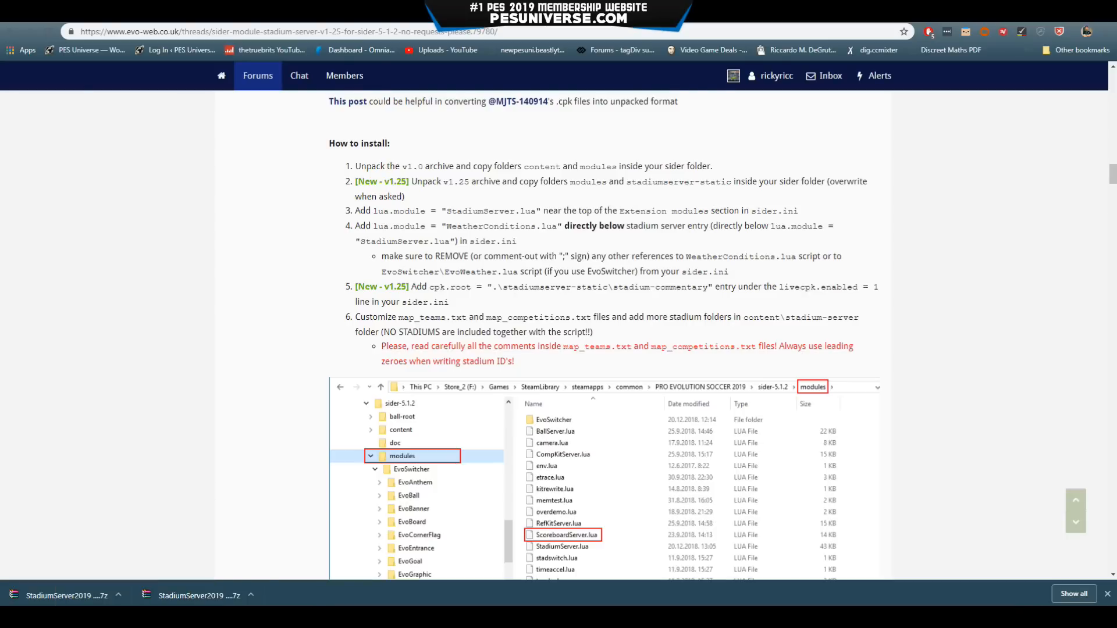
{"action": "left_click", "coordinate": [558, 11]}
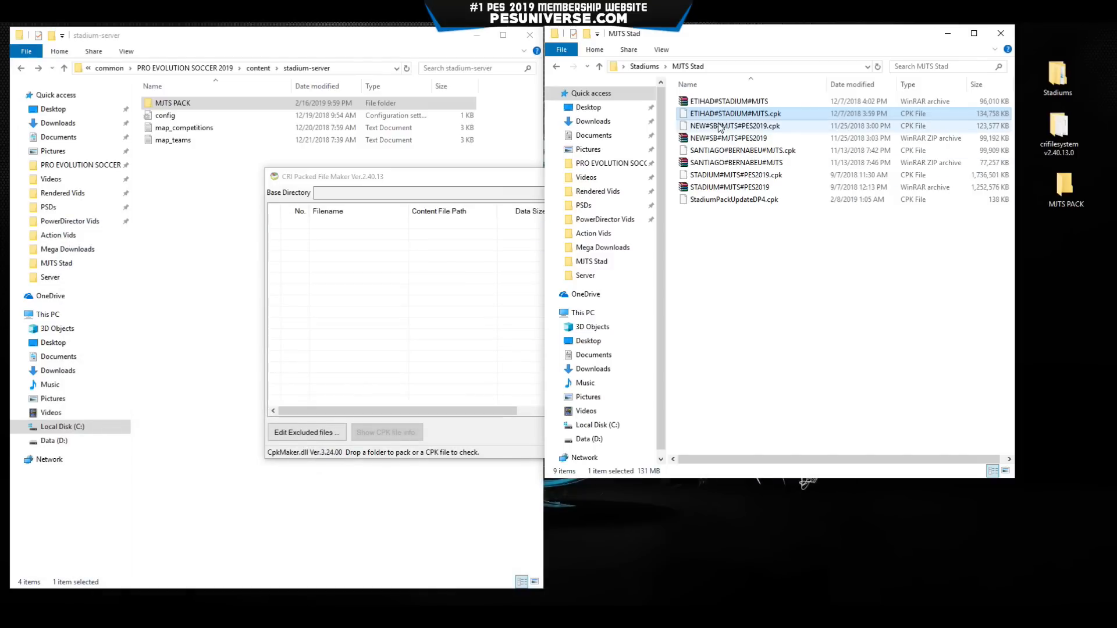
Extract all 270 files of SANTIAGO#BERNABEU#MJTS.cpk into Desktop\MJTS PACK with CRI Packed File Maker, then close it.
{"action": "left_click_drag", "start_coordinate": [721, 154], "coordinate": [452, 262]}
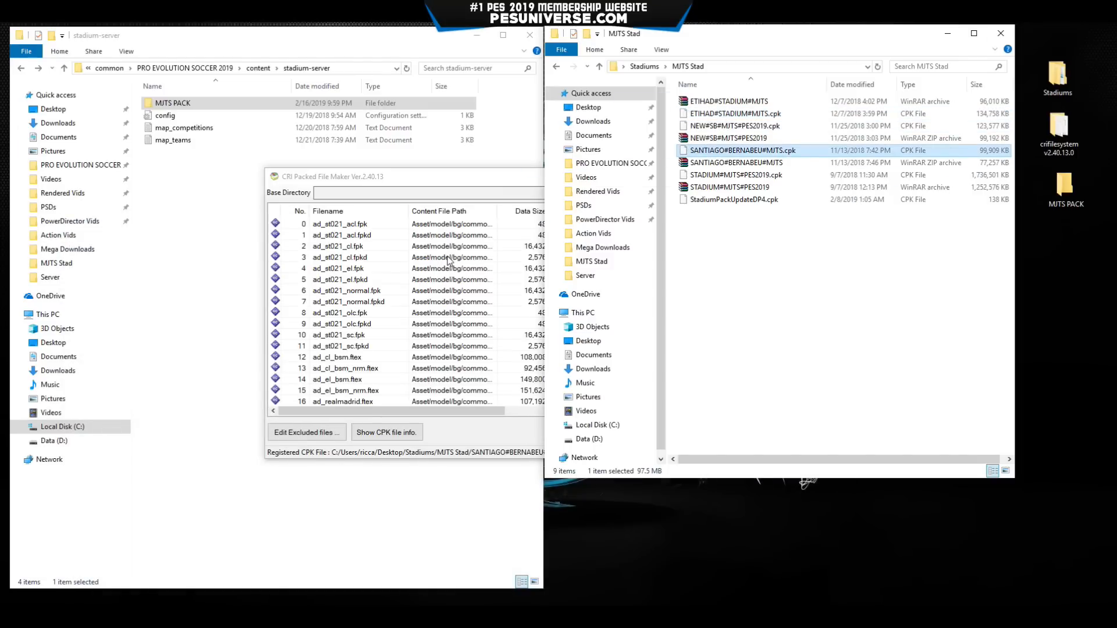
{"action": "left_click_drag", "start_coordinate": [521, 177], "coordinate": [590, 170]}
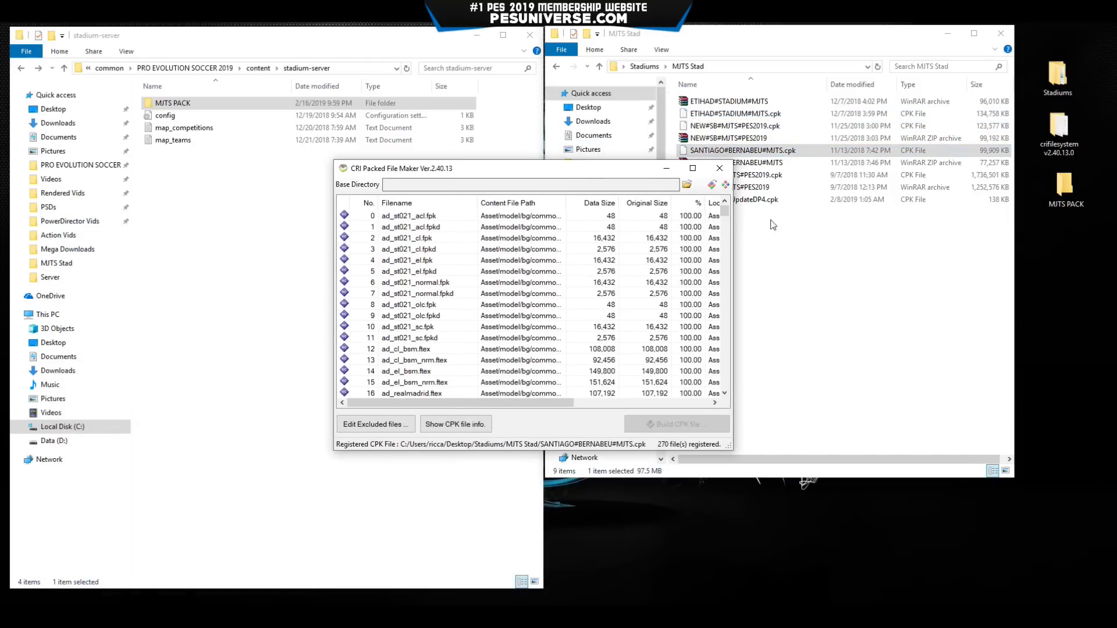
{"action": "left_click", "coordinate": [726, 185]}
{"action": "scroll", "coordinate": [522, 291], "scroll_direction": "down", "scroll_amount": 2}
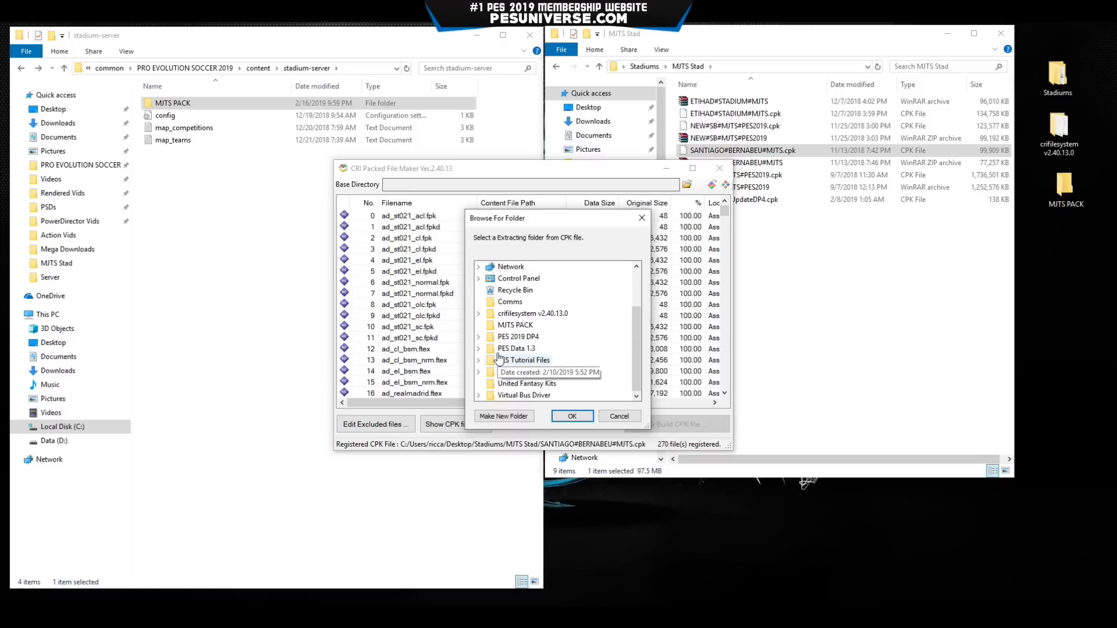
{"action": "left_click", "coordinate": [505, 325]}
{"action": "left_click", "coordinate": [572, 416]}
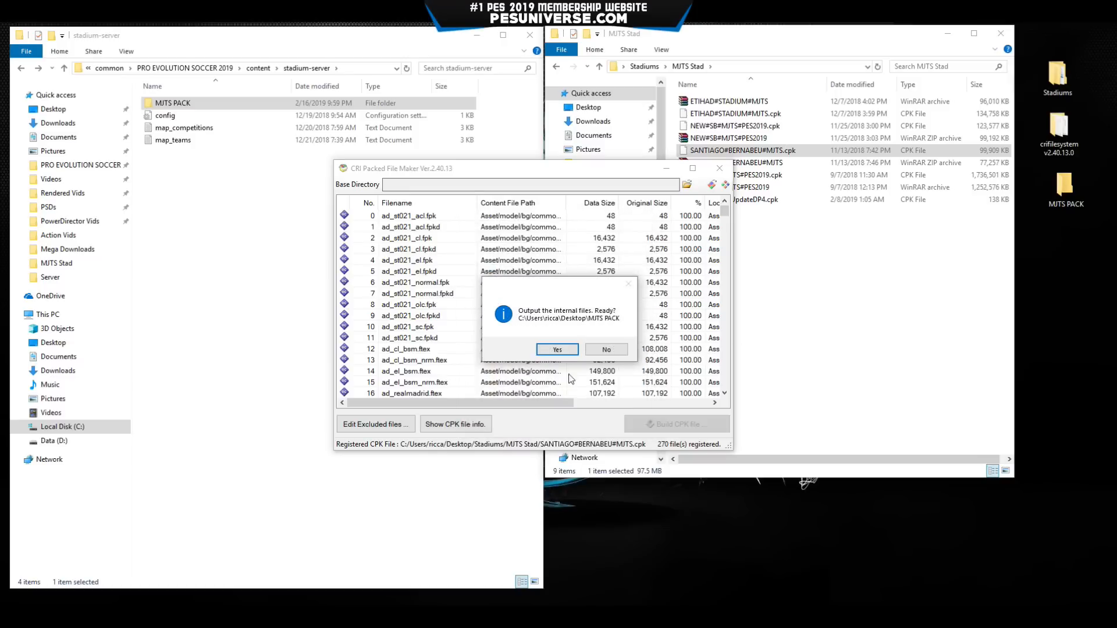
{"action": "left_click", "coordinate": [562, 351]}
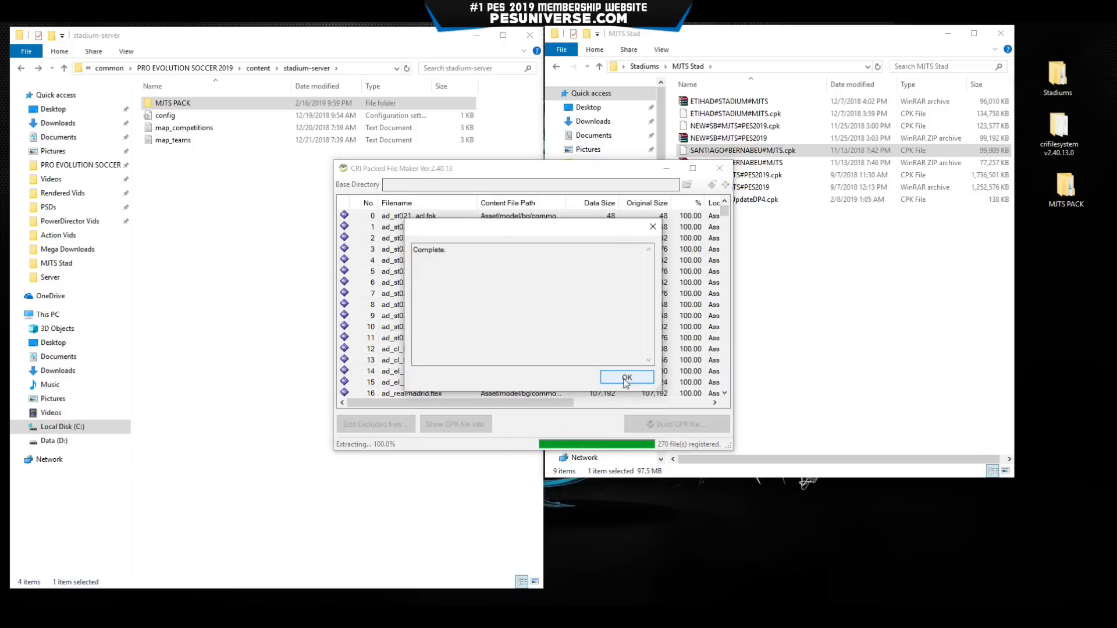
{"action": "left_click", "coordinate": [627, 379]}
{"action": "left_click", "coordinate": [720, 169]}
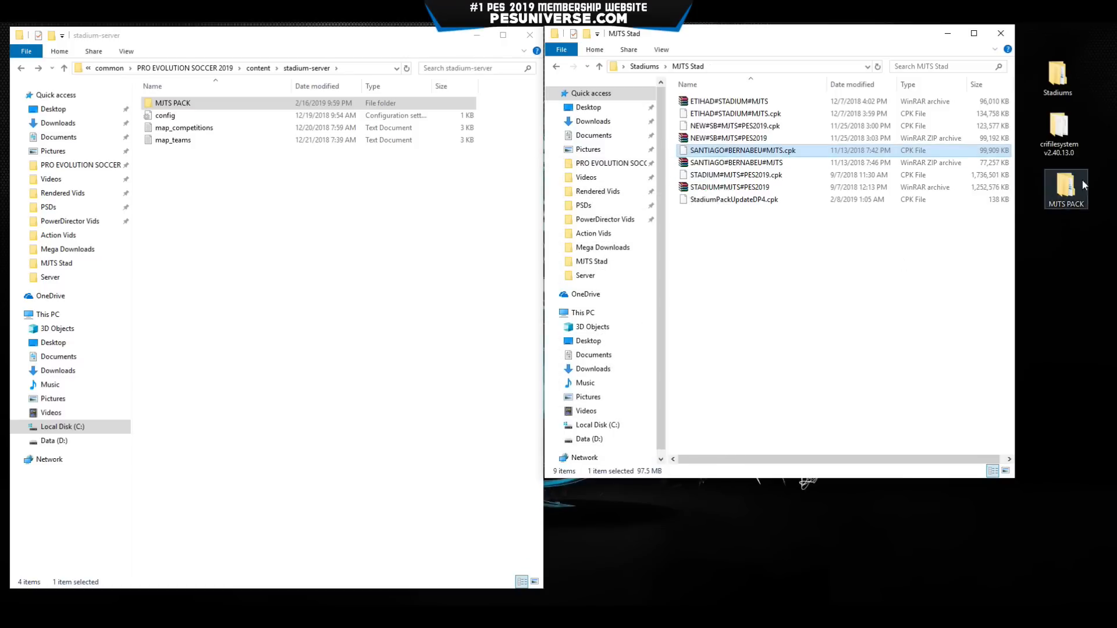
Move the Bernabeu Asset and common folders into stadium-server\MJTS PACK, replacing 12 duplicate files.
{"action": "double_click", "coordinate": [1066, 191]}
{"action": "left_click_drag", "start_coordinate": [746, 99], "coordinate": [694, 108]}
{"action": "double_click", "coordinate": [200, 103]}
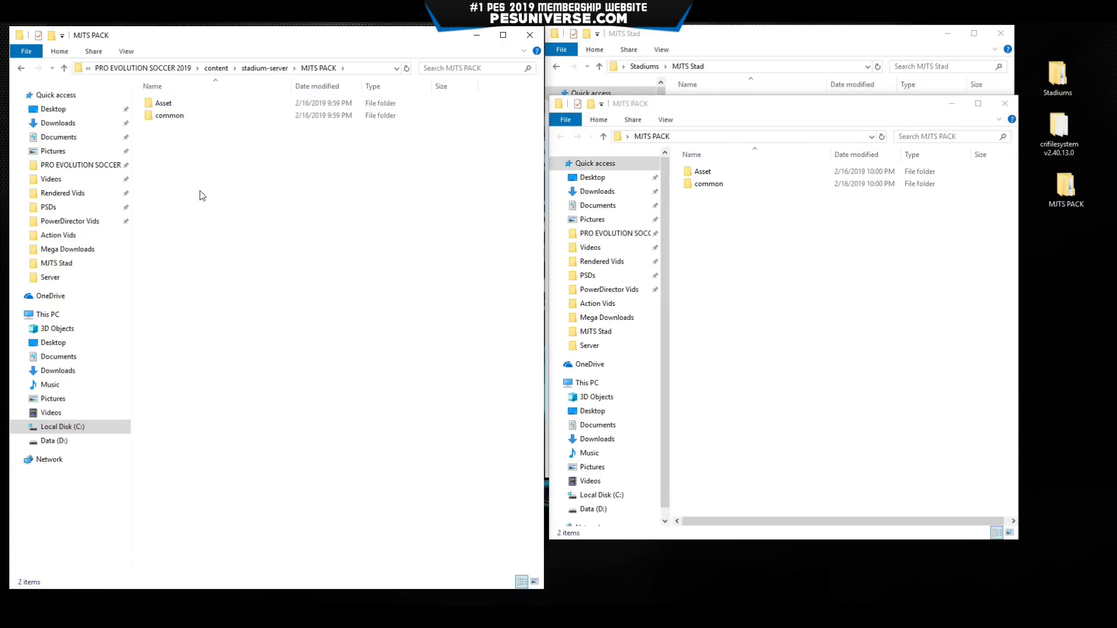
{"action": "left_click_drag", "start_coordinate": [832, 320], "coordinate": [723, 179]}
{"action": "left_click_drag", "start_coordinate": [790, 253], "coordinate": [747, 122]}
{"action": "left_click_drag", "start_coordinate": [774, 185], "coordinate": [274, 232]}
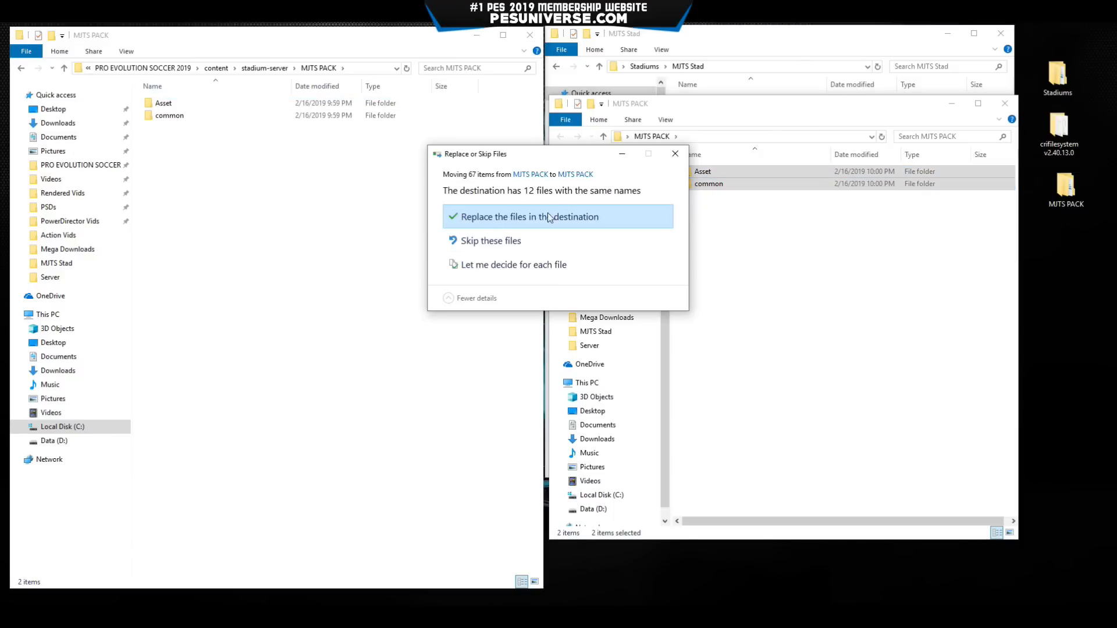
{"action": "left_click", "coordinate": [511, 219]}
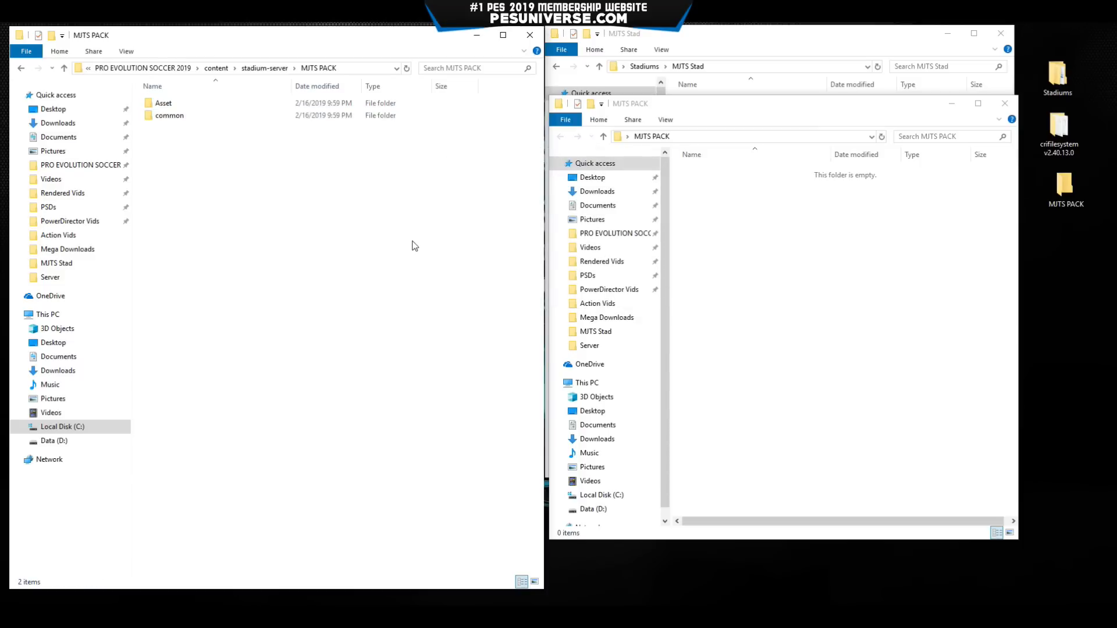
Return to stadium-server and close the emptied desktop MJTS PACK window.
{"action": "key", "text": "alt+Left"}
{"action": "left_click", "coordinate": [903, 262]}
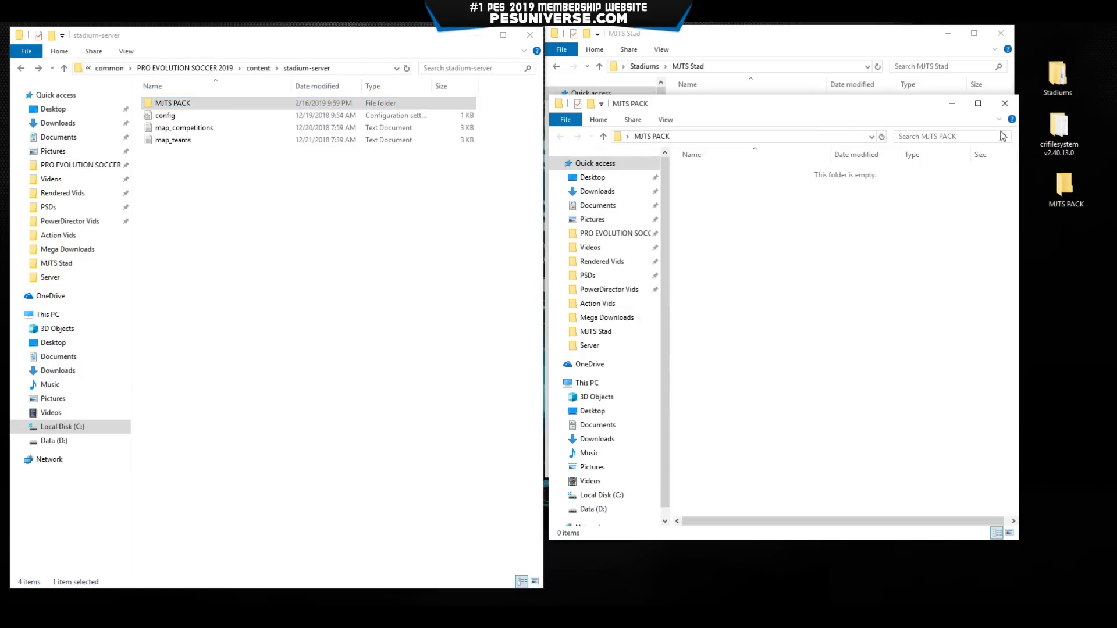
{"action": "left_click", "coordinate": [1004, 103]}
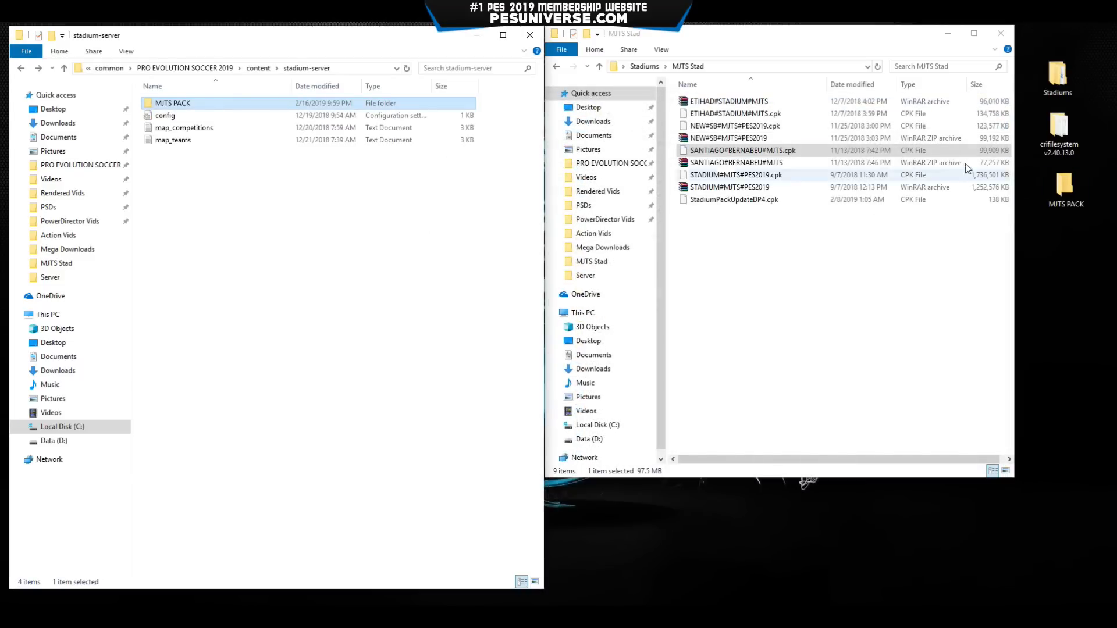
Launch CRI Packed File Maker from crifilesystem and load NEW#SB#MJTS#PES2019.cpk into it.
{"action": "double_click", "coordinate": [1059, 133]}
{"action": "double_click", "coordinate": [470, 229]}
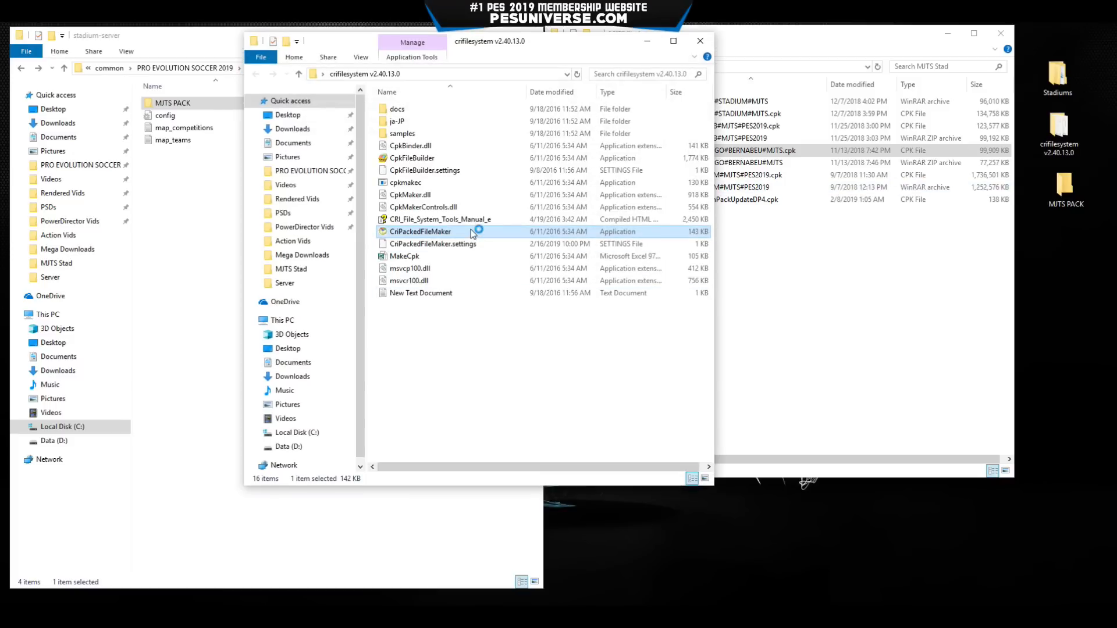
{"action": "left_click_drag", "start_coordinate": [348, 131], "coordinate": [633, 148]}
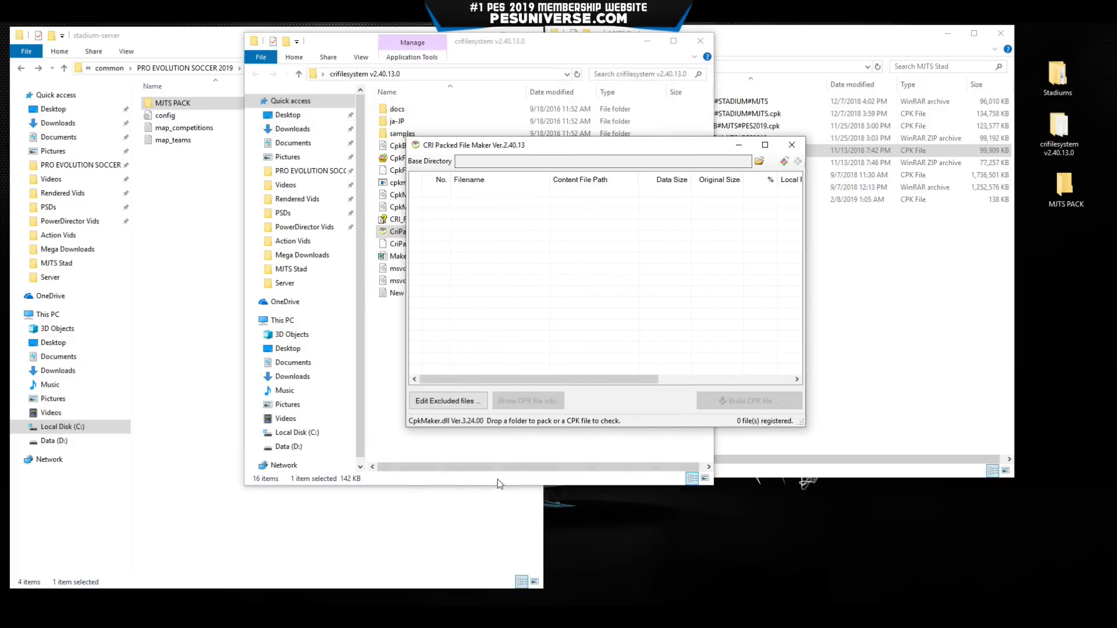
{"action": "left_click", "coordinate": [204, 616]}
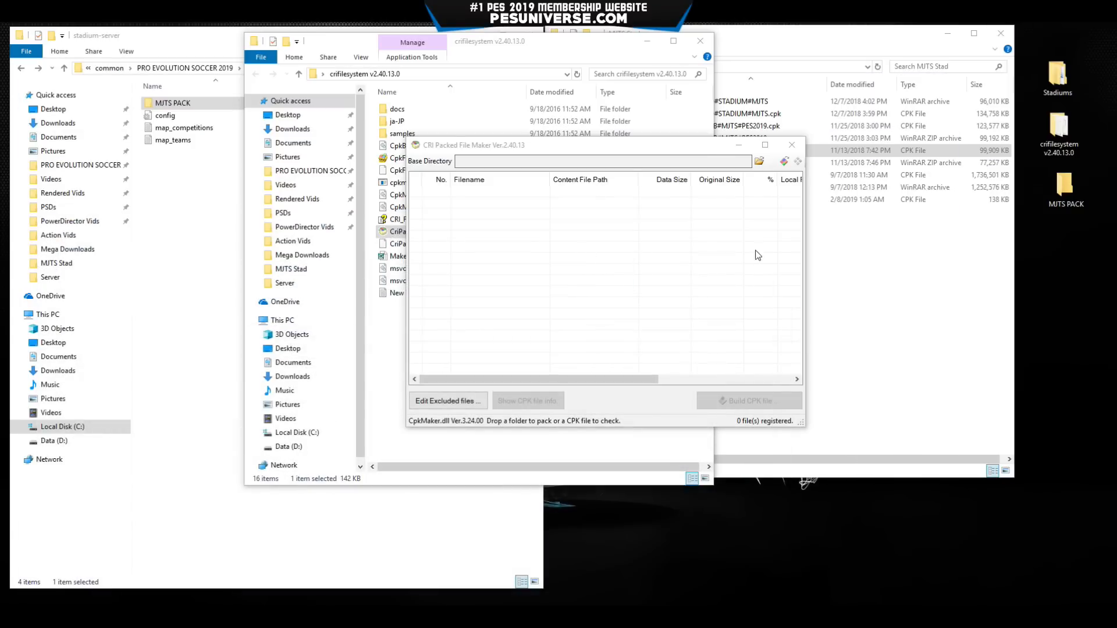
{"action": "left_click_drag", "start_coordinate": [701, 145], "coordinate": [518, 145]}
{"action": "left_click", "coordinate": [766, 245]}
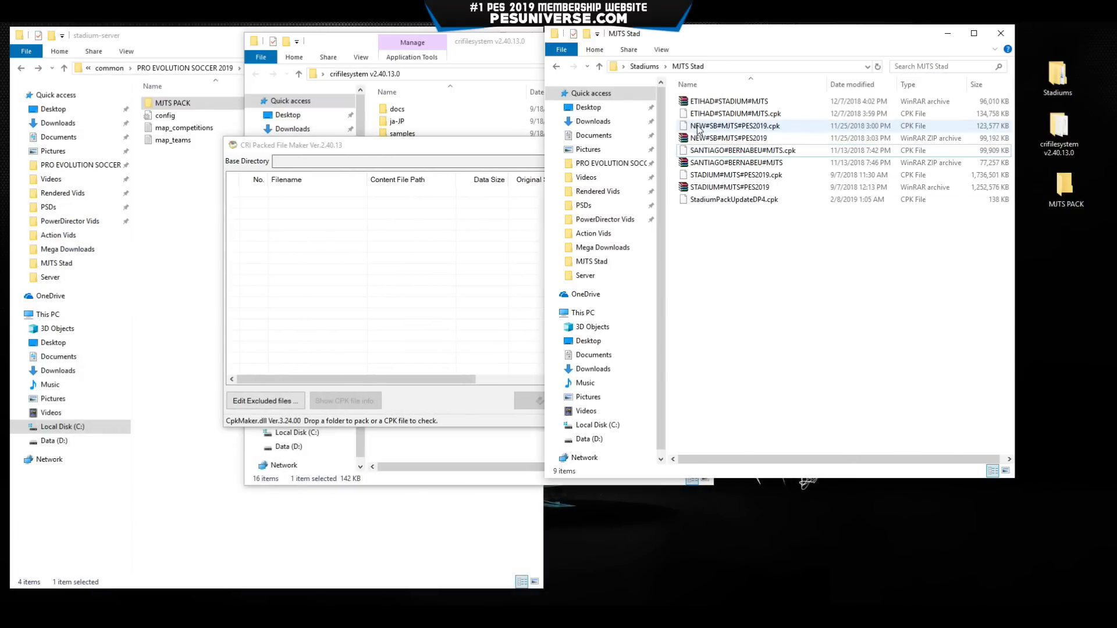
{"action": "left_click_drag", "start_coordinate": [698, 129], "coordinate": [374, 274]}
{"action": "left_click_drag", "start_coordinate": [408, 145], "coordinate": [509, 152]}
Extract its 283 files into Desktop\MJTS PACK, then close the packer.
{"action": "left_click", "coordinate": [716, 169]}
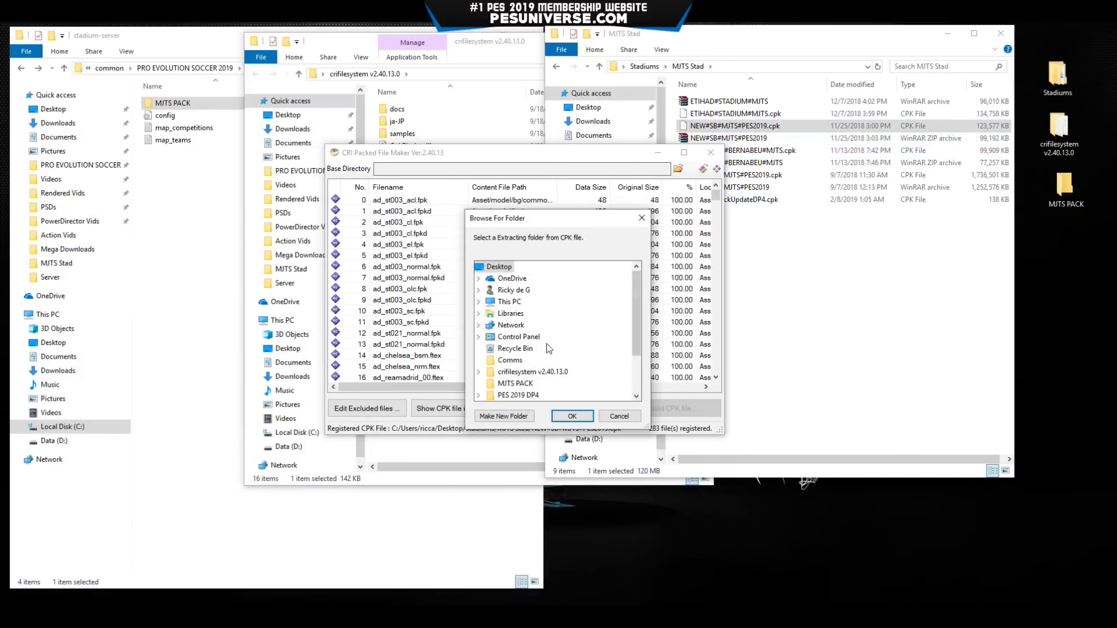
{"action": "scroll", "coordinate": [546, 343], "scroll_direction": "down", "scroll_amount": 2}
{"action": "left_click", "coordinate": [516, 325]}
{"action": "left_click", "coordinate": [572, 415]}
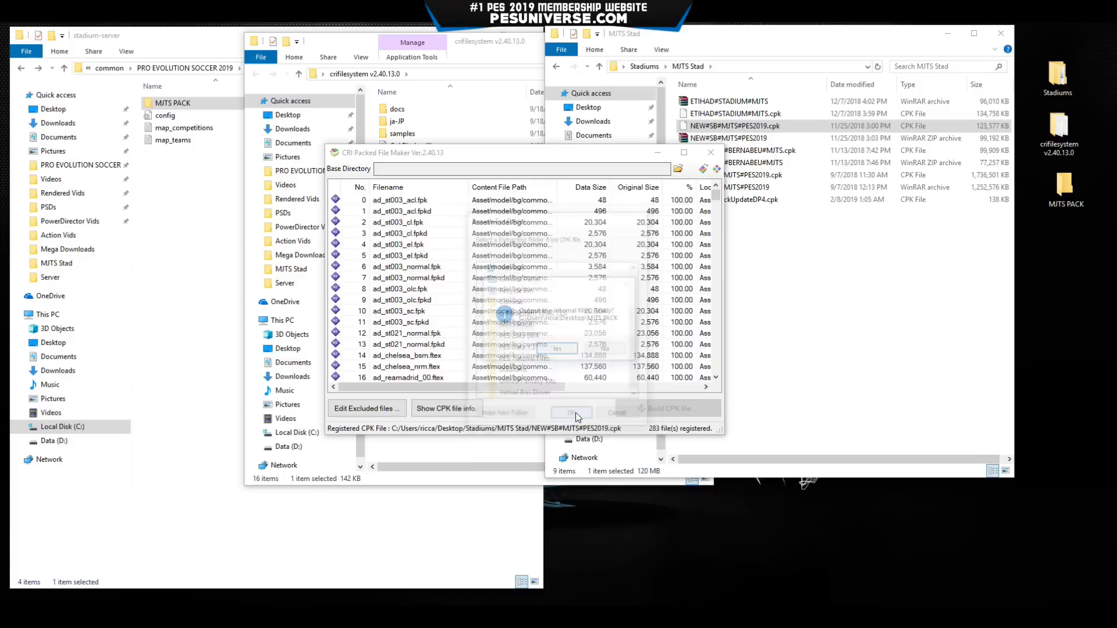
{"action": "left_click", "coordinate": [557, 348]}
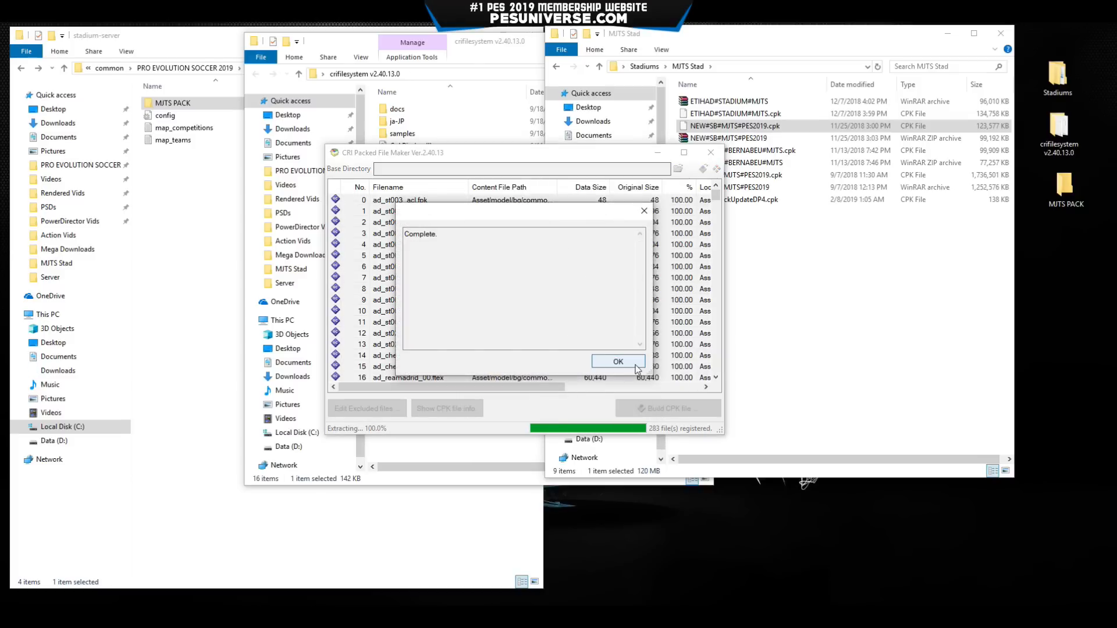
{"action": "left_click", "coordinate": [618, 361]}
{"action": "left_click", "coordinate": [715, 153]}
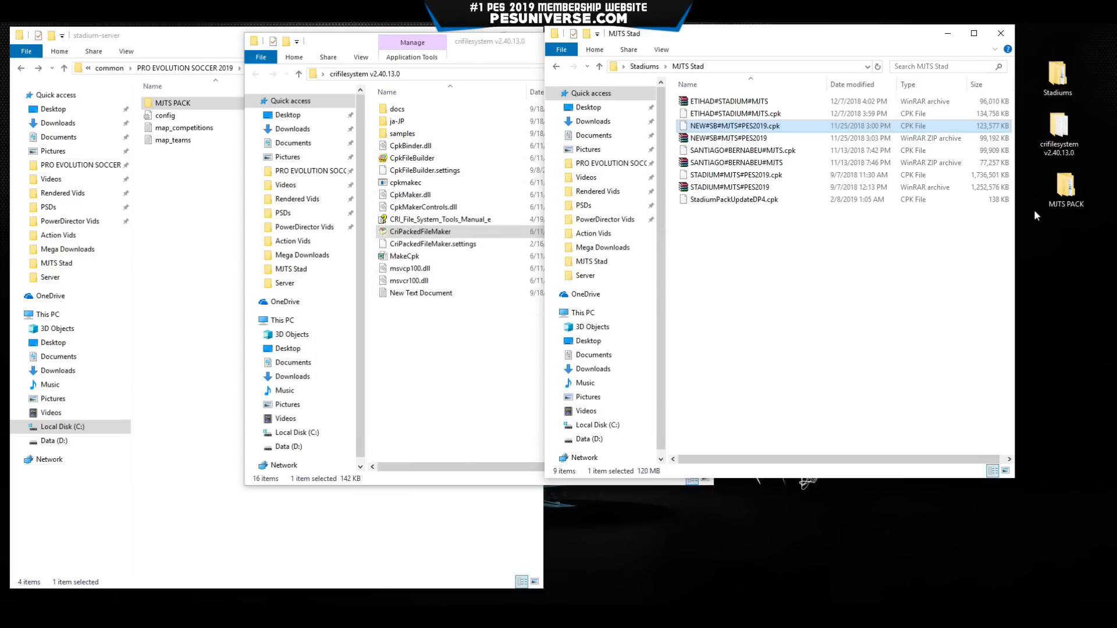
Move the Stamford Bridge Asset and common folders into stadium-server\MJTS PACK, replacing 31 same-named files.
{"action": "double_click", "coordinate": [1065, 189]}
{"action": "left_click", "coordinate": [497, 59]}
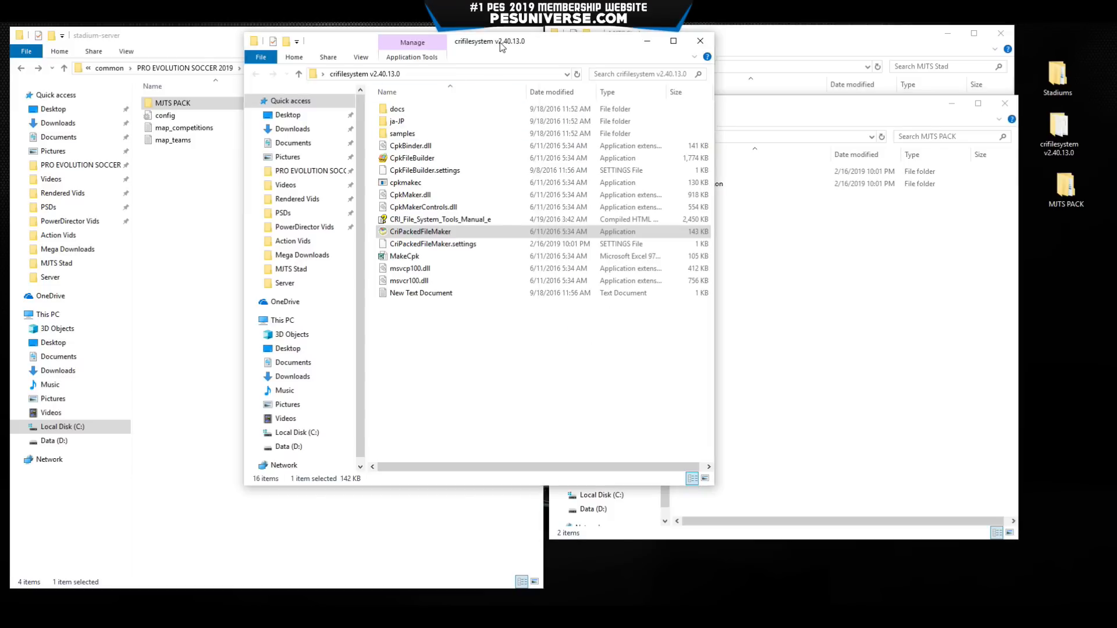
{"action": "left_click", "coordinate": [647, 42]}
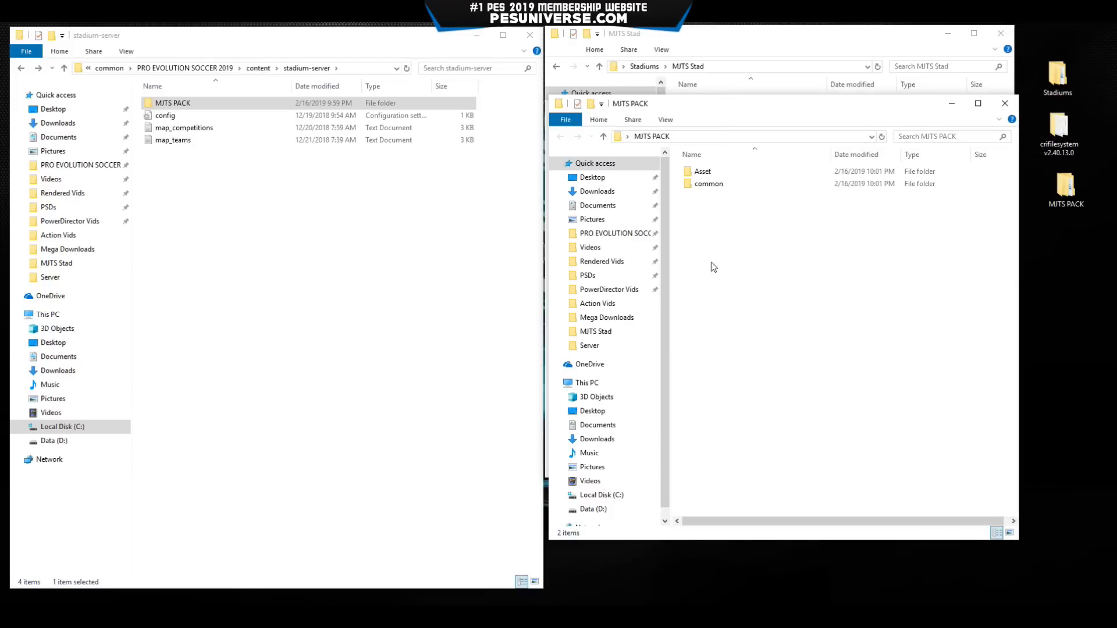
{"action": "double_click", "coordinate": [273, 103]}
{"action": "left_click_drag", "start_coordinate": [746, 249], "coordinate": [370, 309]}
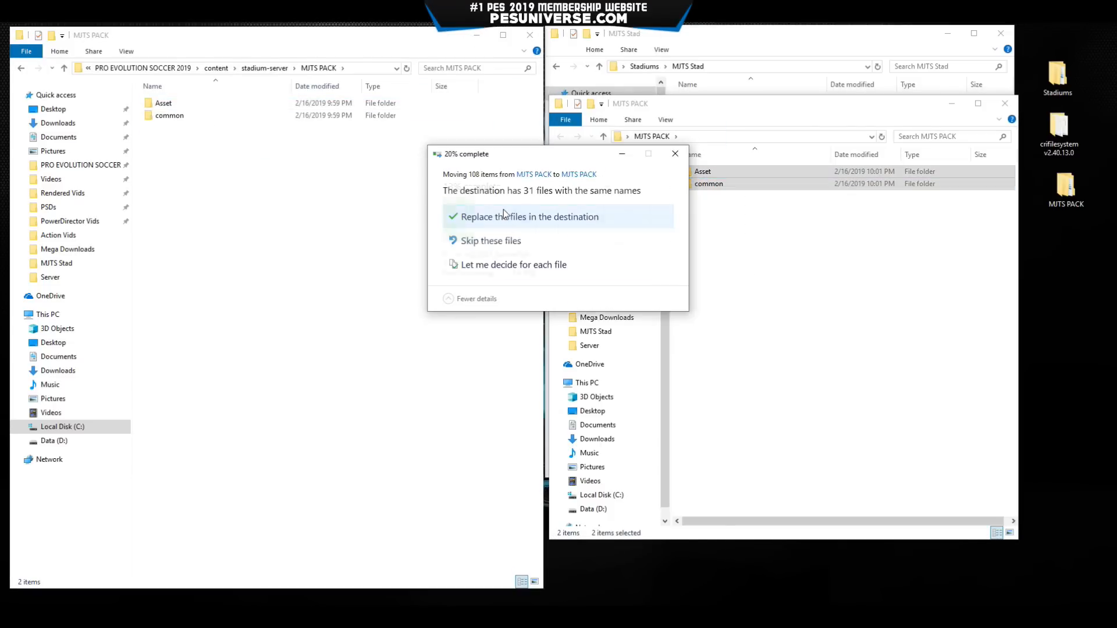
{"action": "left_click", "coordinate": [503, 216]}
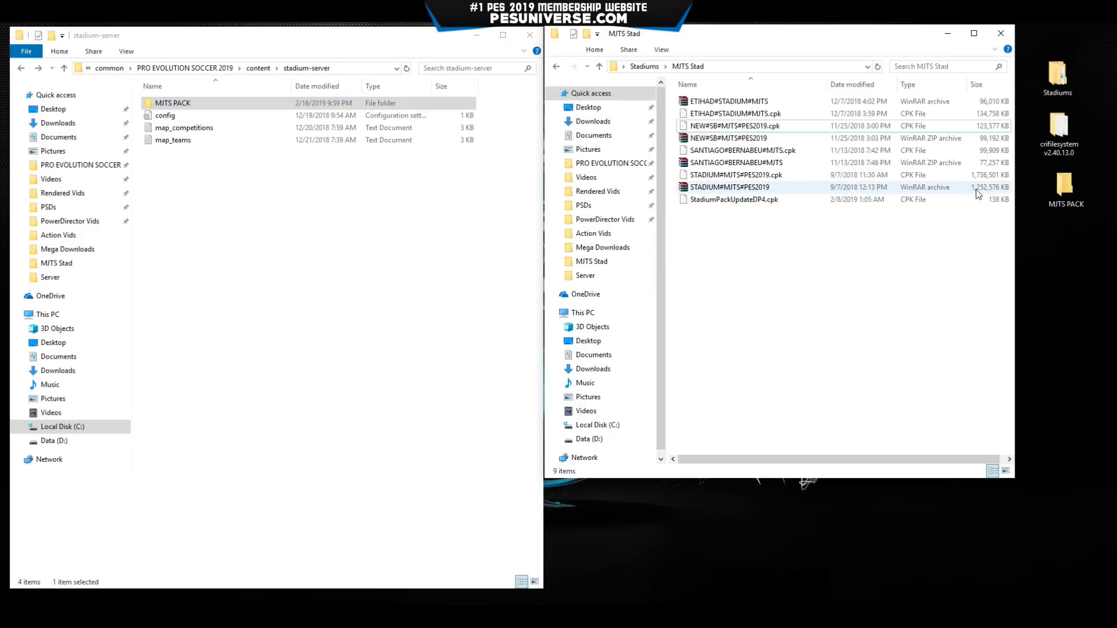
Launch CRI Packed File Maker and load ETIHAD#STADIUM#MJTS.cpk into it.
{"action": "double_click", "coordinate": [1059, 128]}
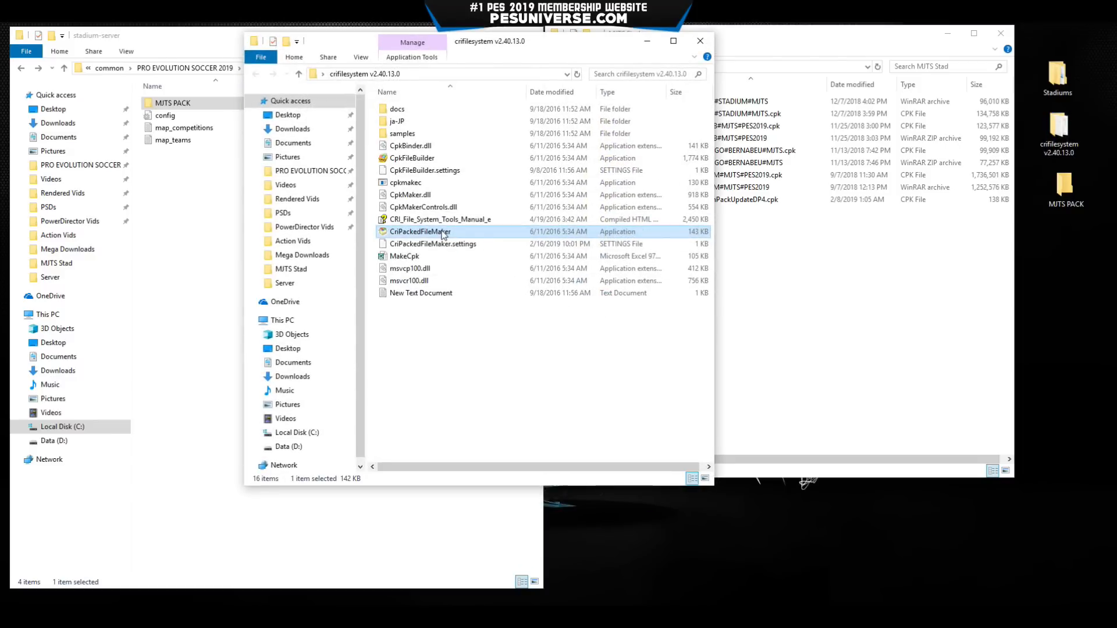
{"action": "left_click", "coordinate": [700, 41]}
{"action": "left_click_drag", "start_coordinate": [279, 12], "coordinate": [661, 235]}
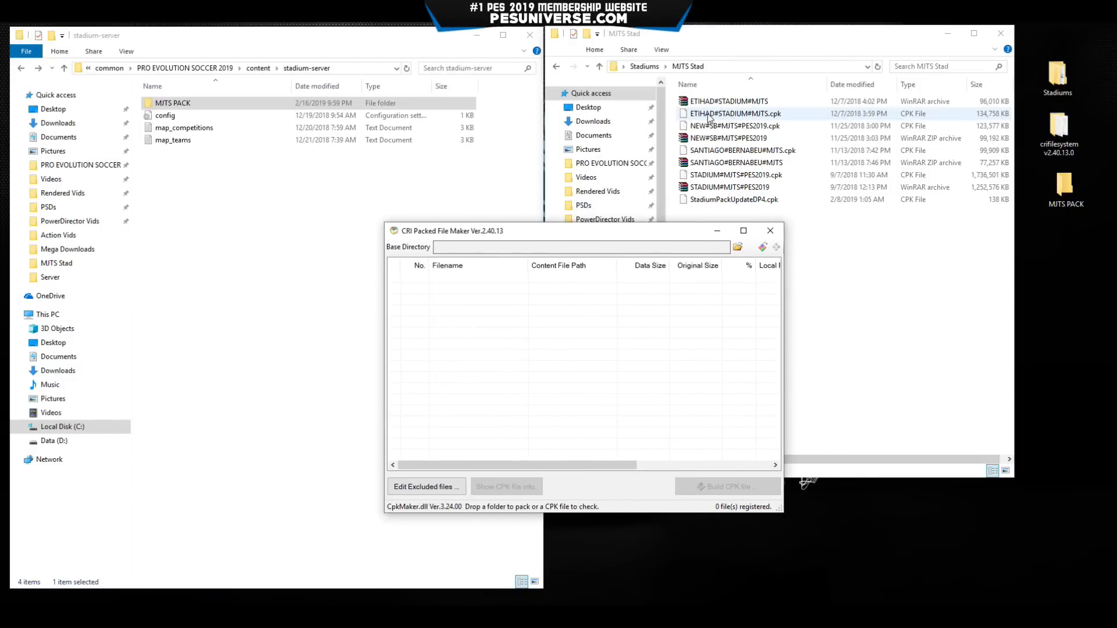
{"action": "left_click_drag", "start_coordinate": [714, 114], "coordinate": [538, 402]}
{"action": "left_click_drag", "start_coordinate": [561, 231], "coordinate": [554, 213]}
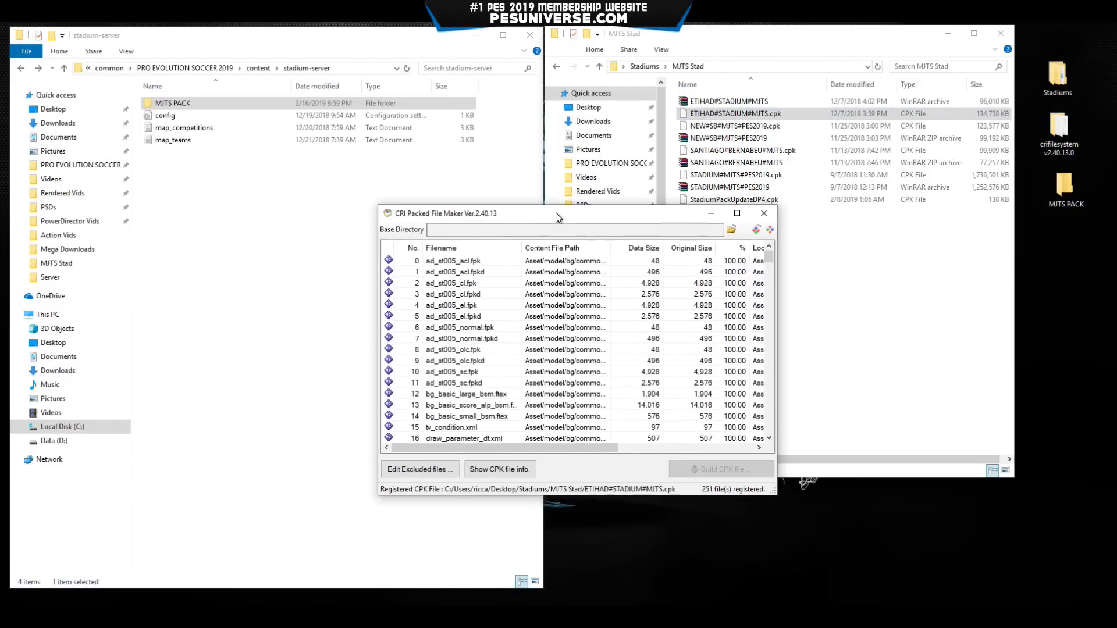
Extract the 251 files into Desktop\MJTS PACK, then close the packer.
{"action": "left_click", "coordinate": [756, 229]}
{"action": "scroll", "coordinate": [573, 332], "scroll_direction": "down", "scroll_amount": 2}
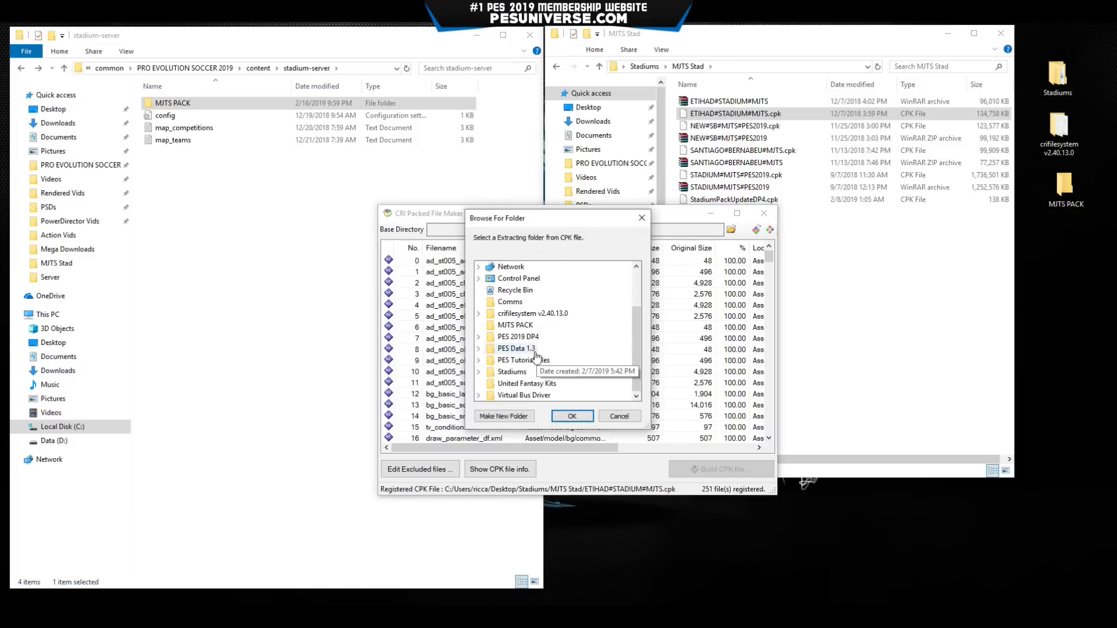
{"action": "left_click", "coordinate": [517, 326]}
{"action": "left_click", "coordinate": [572, 416]}
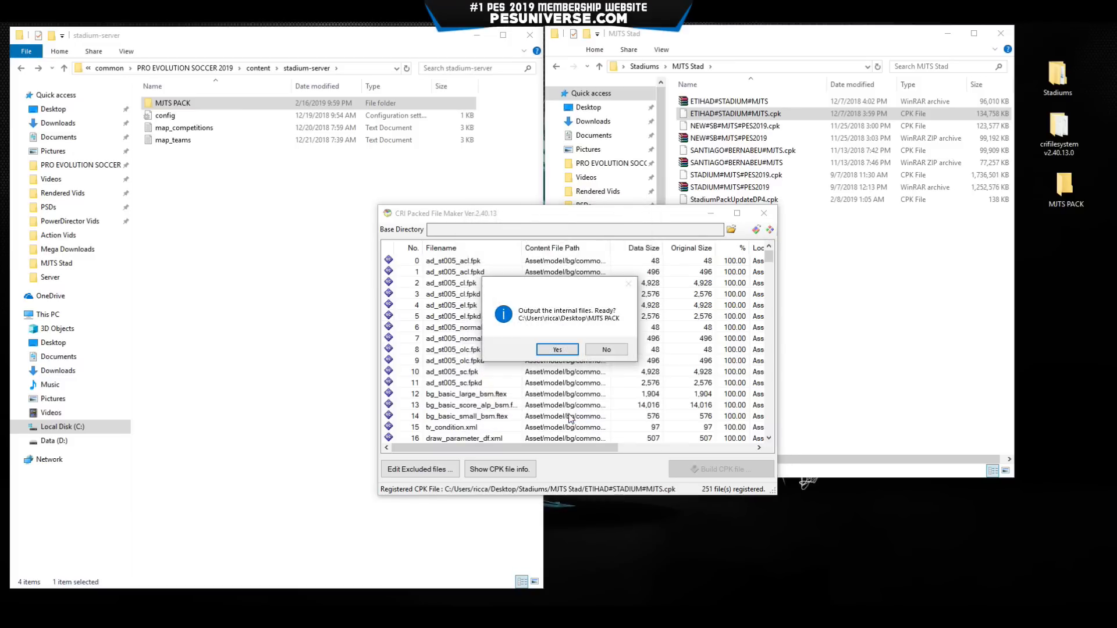
{"action": "left_click", "coordinate": [557, 349]}
{"action": "left_click", "coordinate": [692, 422]}
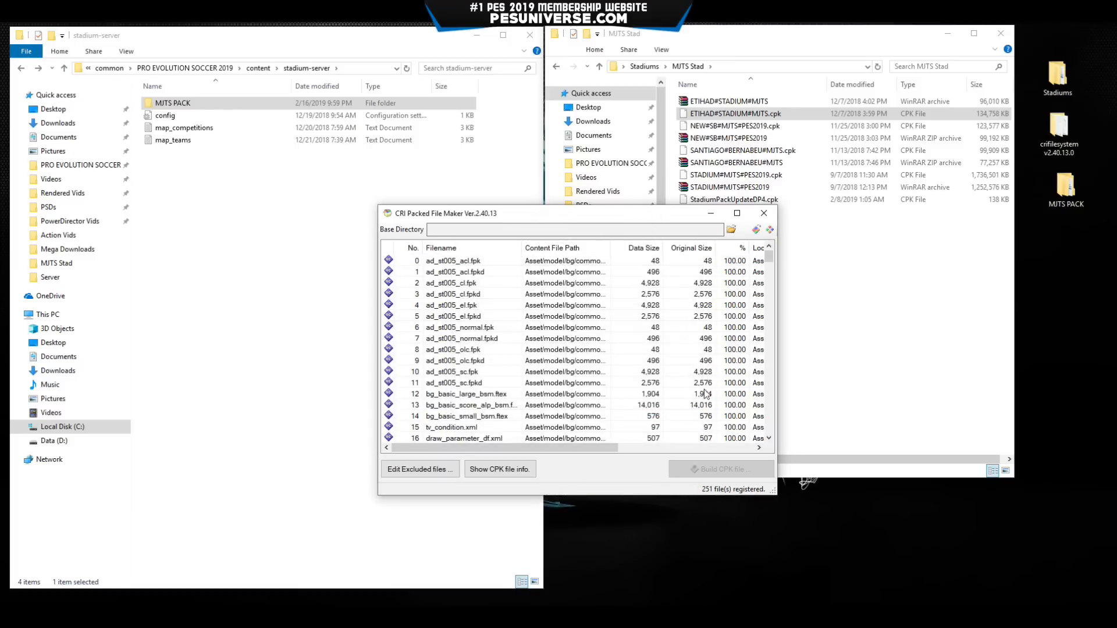
{"action": "left_click", "coordinate": [764, 213]}
Move the Etihad Asset and common folders into stadium-server\MJTS PACK, replacing 8 same-named files.
{"action": "double_click", "coordinate": [1056, 193]}
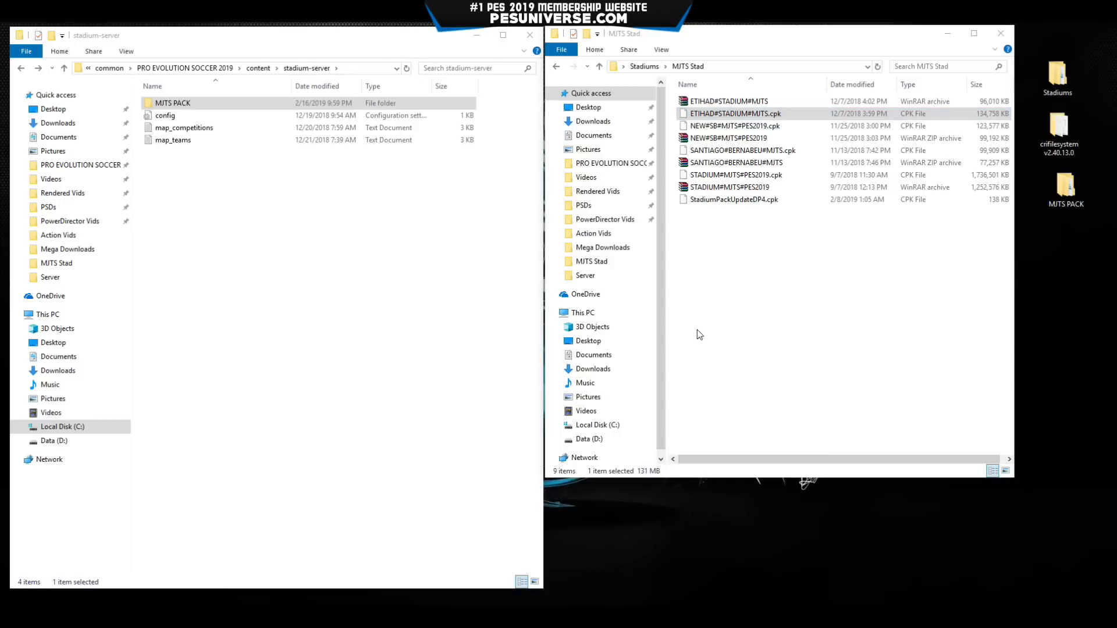
{"action": "double_click", "coordinate": [242, 103]}
{"action": "left_click_drag", "start_coordinate": [733, 250], "coordinate": [698, 161]}
{"action": "left_click_drag", "start_coordinate": [702, 173], "coordinate": [275, 280]}
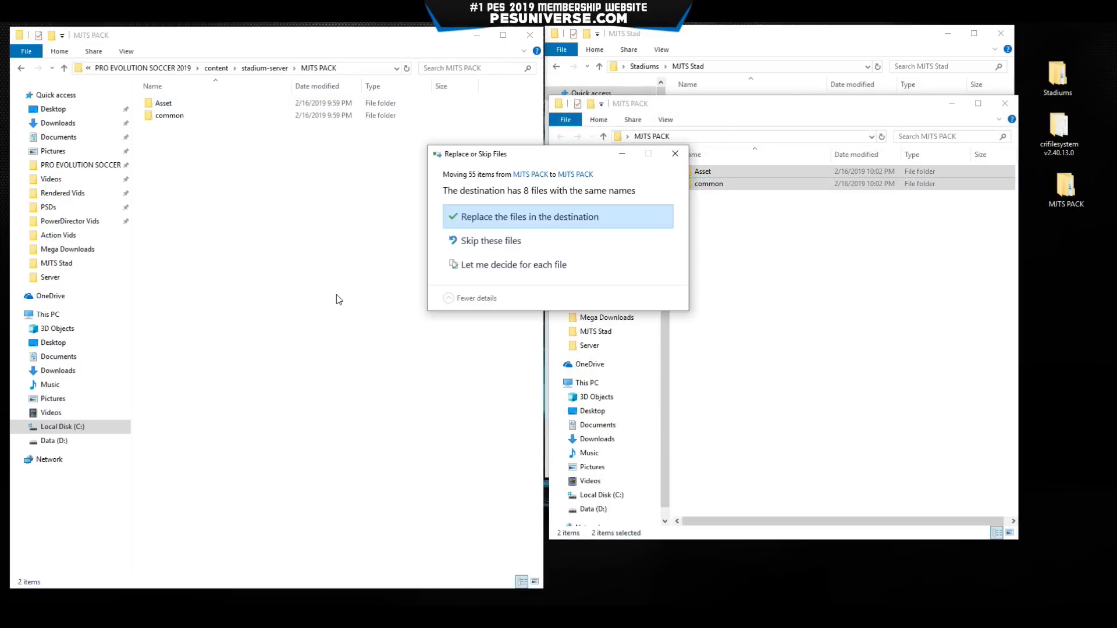
{"action": "left_click", "coordinate": [487, 216]}
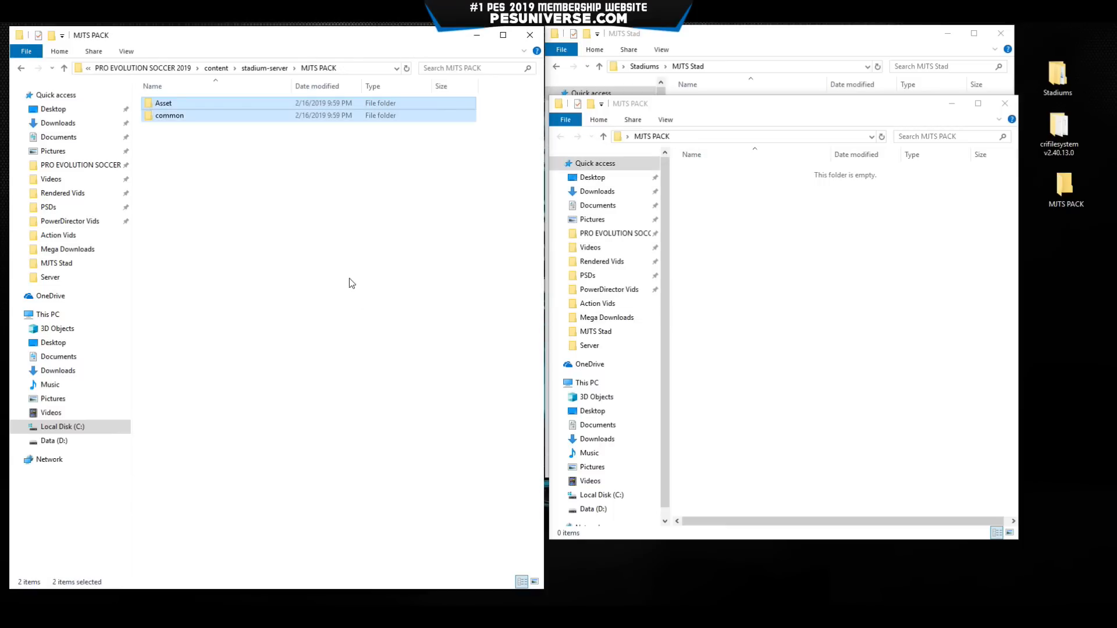
Return to stadium-server and close the emptied desktop MJTS PACK window.
{"action": "key", "text": "BackSpace"}
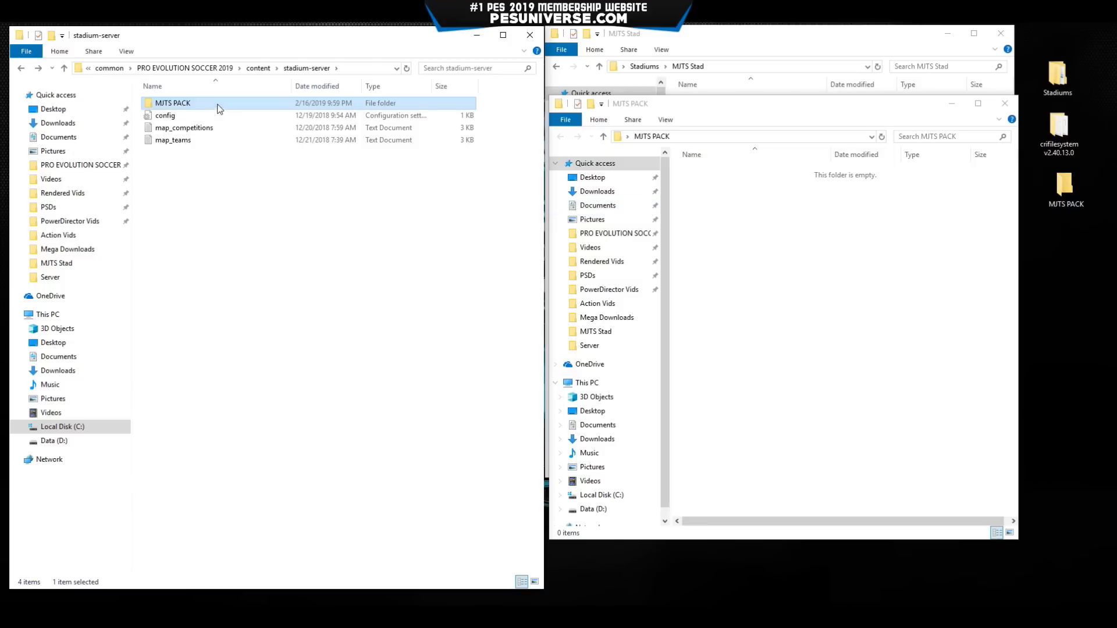
{"action": "left_click", "coordinate": [352, 277]}
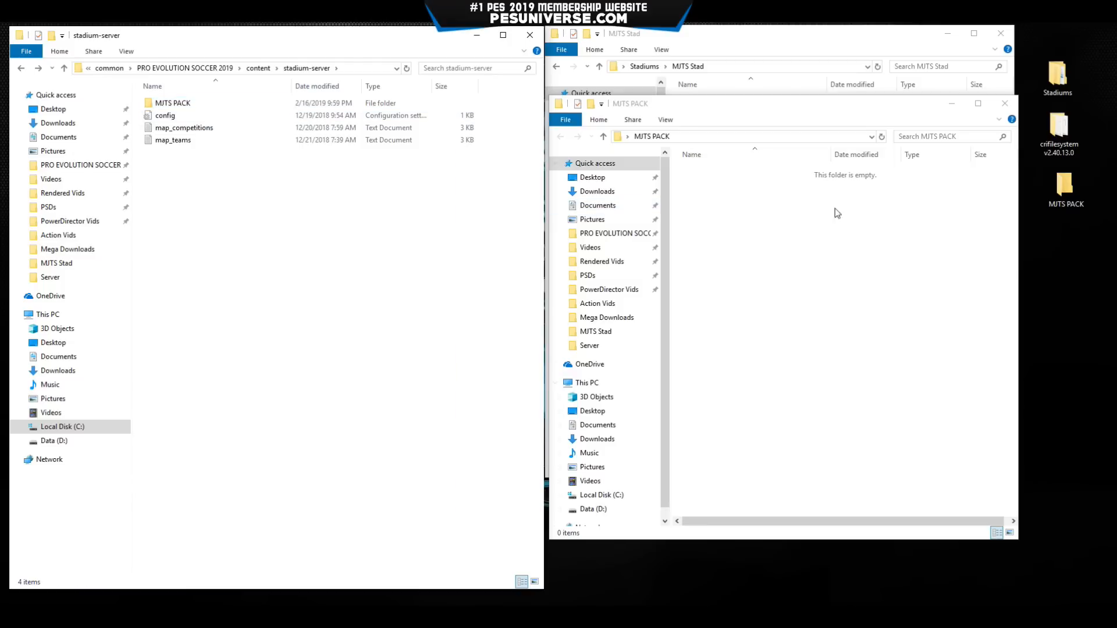
{"action": "left_click", "coordinate": [1005, 103]}
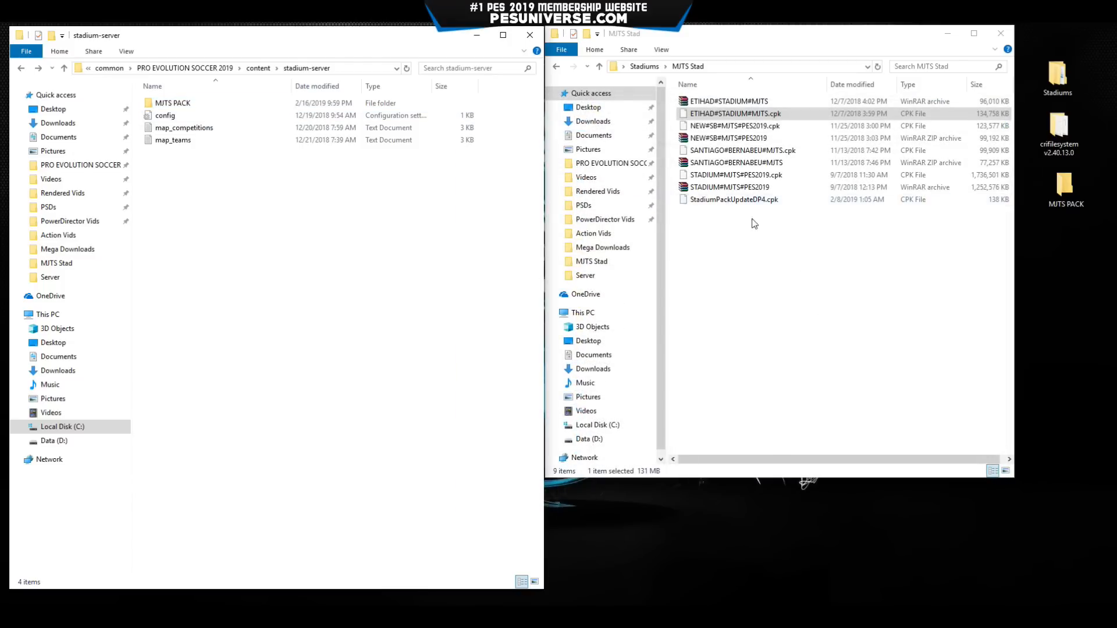
Launch CRI Packed File Maker and load StadiumPackUpdateDP4.cpk into it.
{"action": "double_click", "coordinate": [1059, 133]}
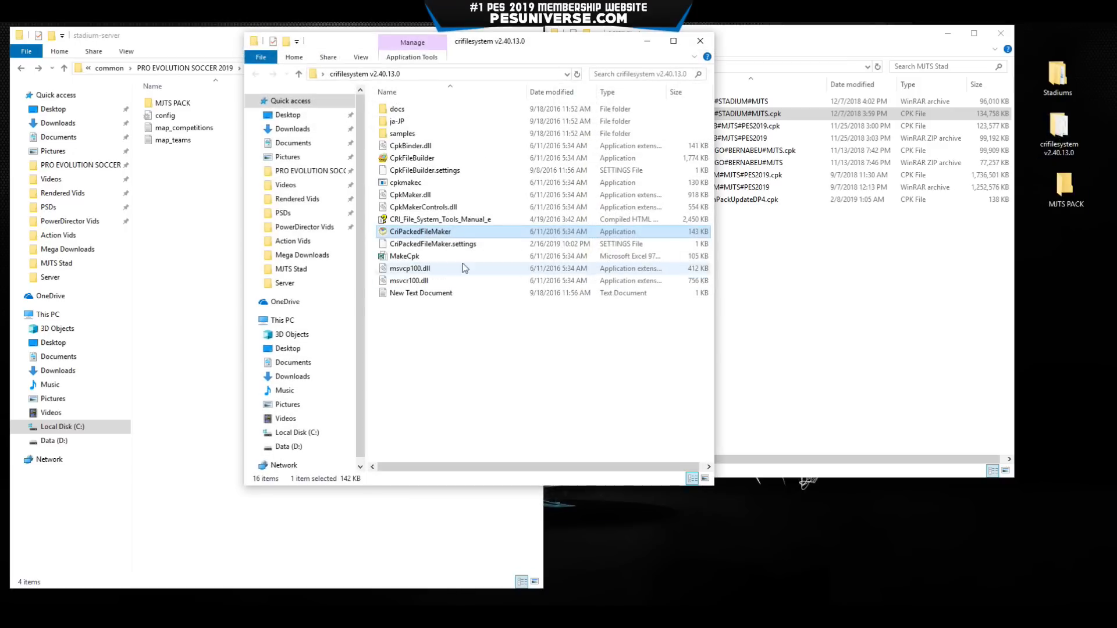
{"action": "double_click", "coordinate": [447, 231]}
{"action": "left_click_drag", "start_coordinate": [289, 68], "coordinate": [665, 254]}
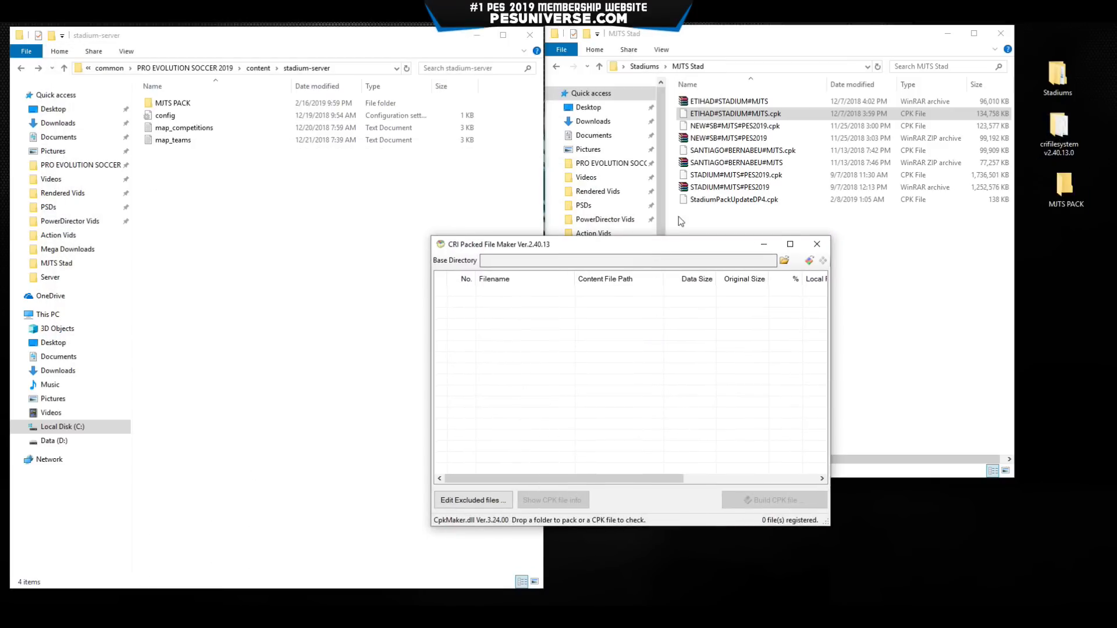
{"action": "left_click_drag", "start_coordinate": [734, 200], "coordinate": [710, 331]}
{"action": "left_click_drag", "start_coordinate": [663, 251], "coordinate": [618, 210]}
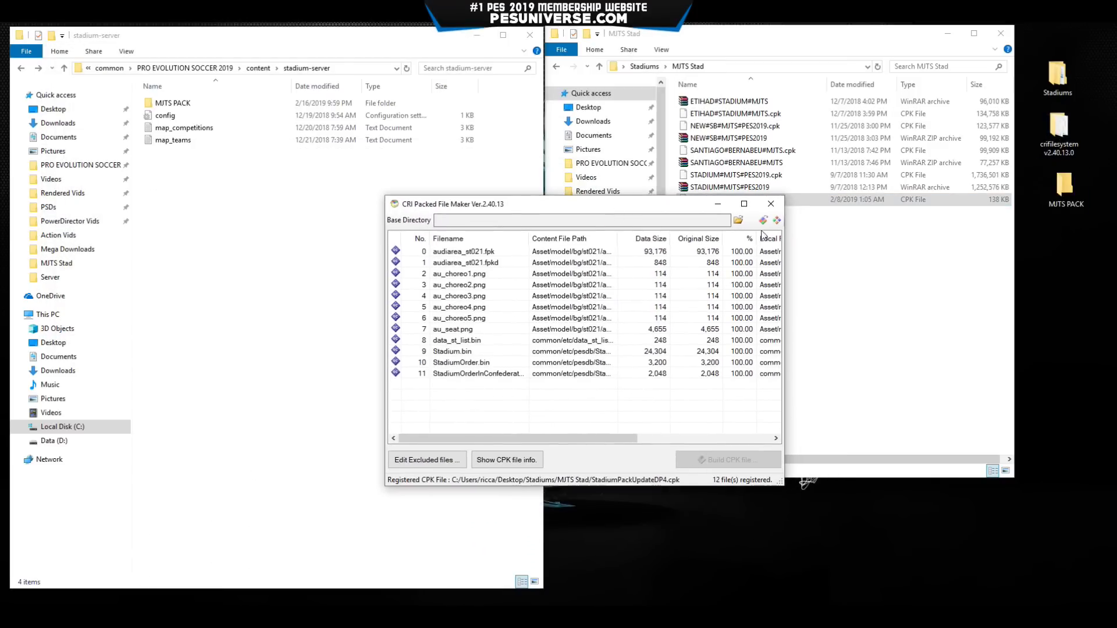
Extract the 12 files into Desktop\MJTS PACK, then close the packer.
{"action": "left_click", "coordinate": [777, 222]}
{"action": "scroll", "coordinate": [531, 363], "scroll_direction": "down", "scroll_amount": 2}
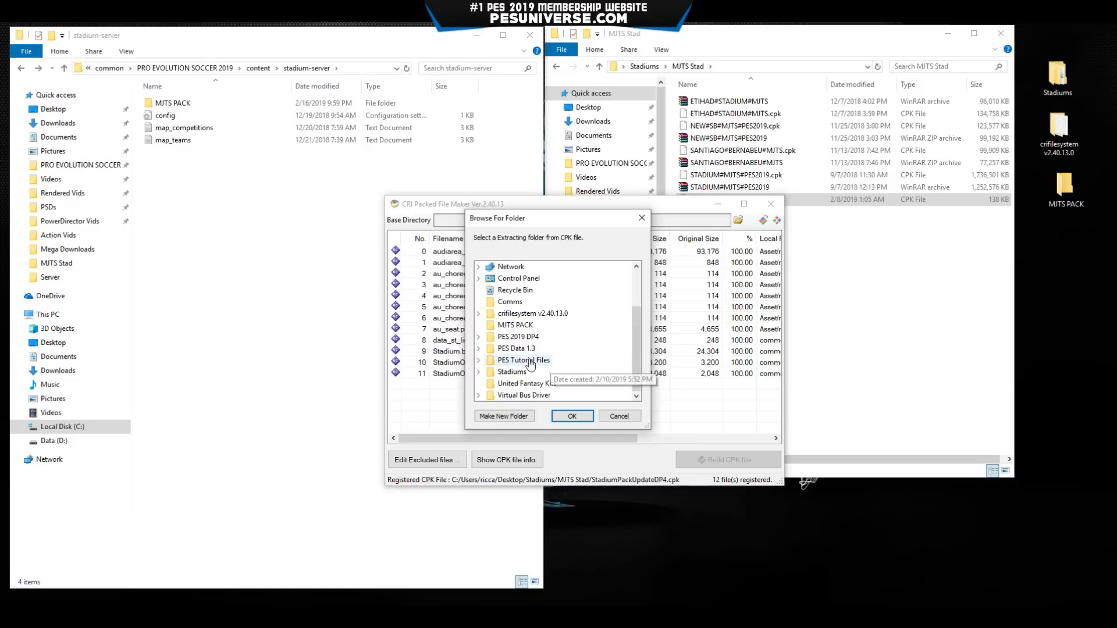
{"action": "left_click", "coordinate": [513, 325]}
{"action": "left_click", "coordinate": [572, 416]}
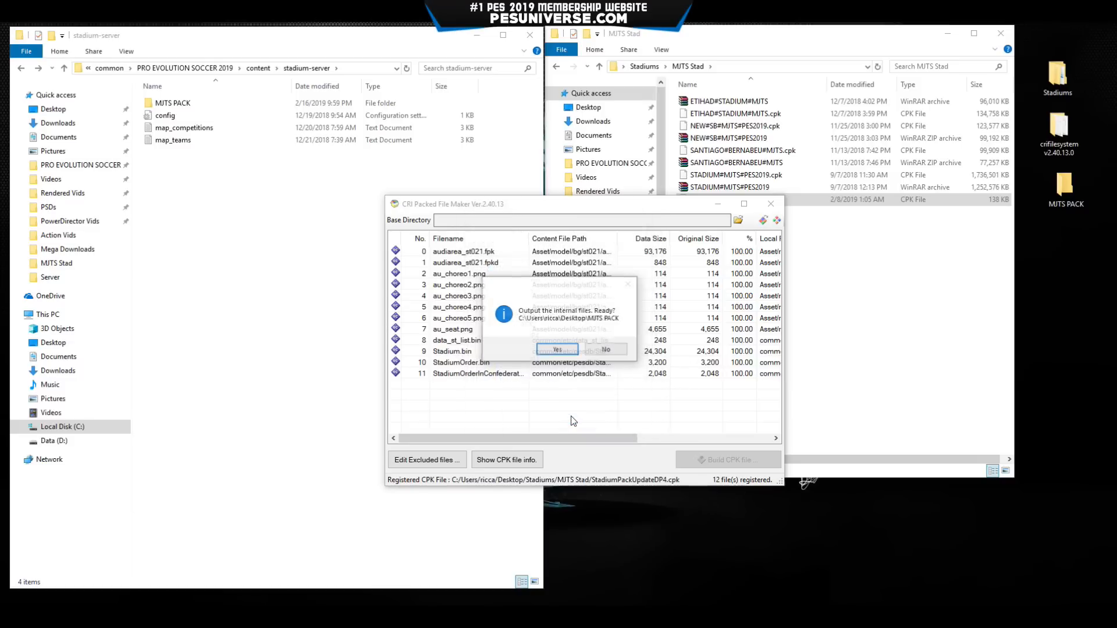
{"action": "left_click", "coordinate": [566, 350]}
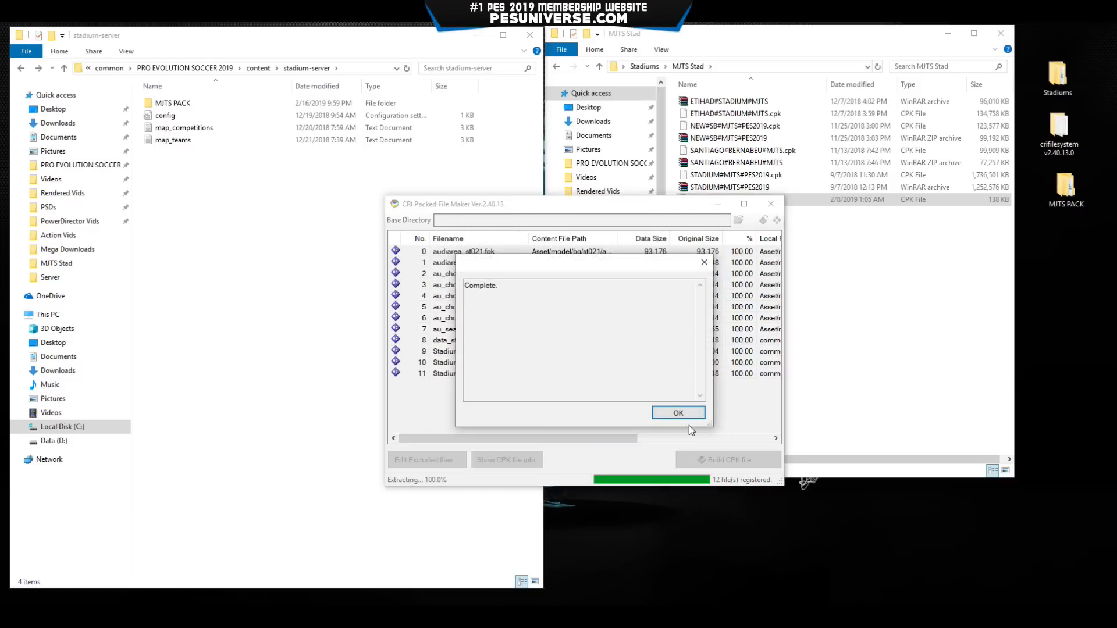
{"action": "left_click", "coordinate": [680, 414]}
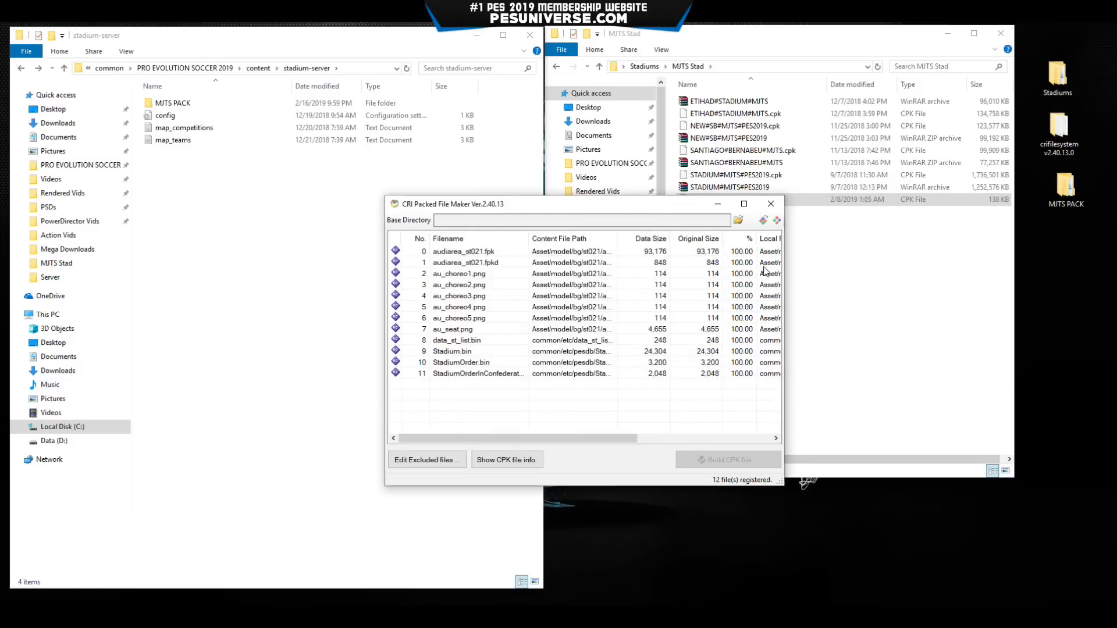
{"action": "left_click", "coordinate": [771, 204]}
Drag the unpacked Asset and common folders into stadium-server\MJTS PACK.
{"action": "double_click", "coordinate": [1068, 203]}
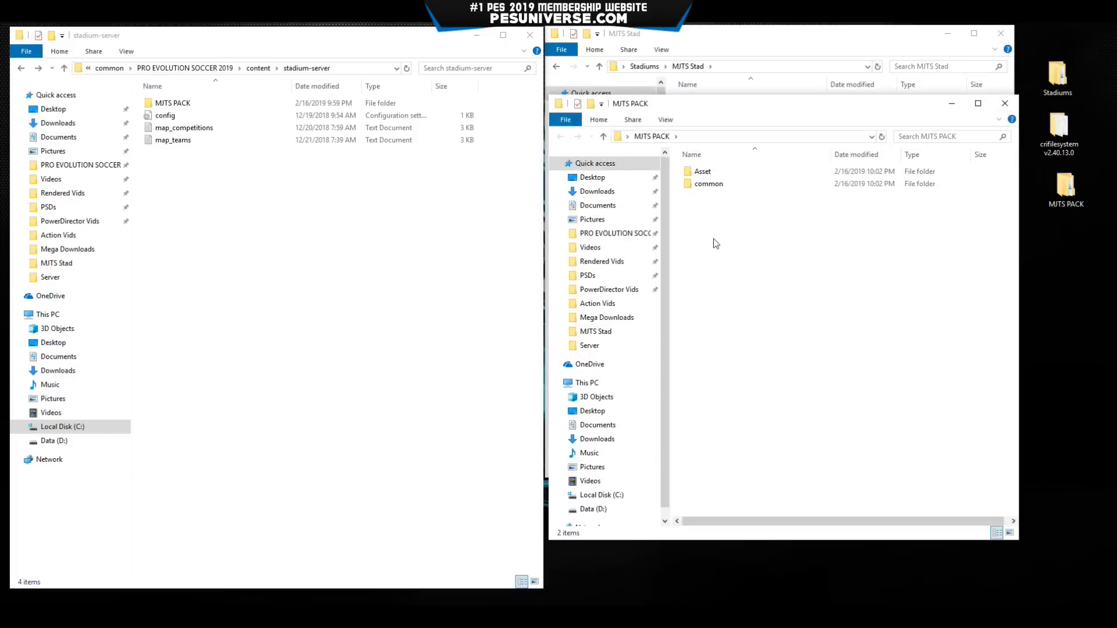
{"action": "left_click_drag", "start_coordinate": [714, 239], "coordinate": [195, 314]}
{"action": "double_click", "coordinate": [210, 103]}
Replace the same-named files, close the emptied desktop MJTS PACK, and return to Stadiums.
{"action": "left_click", "coordinate": [507, 226]}
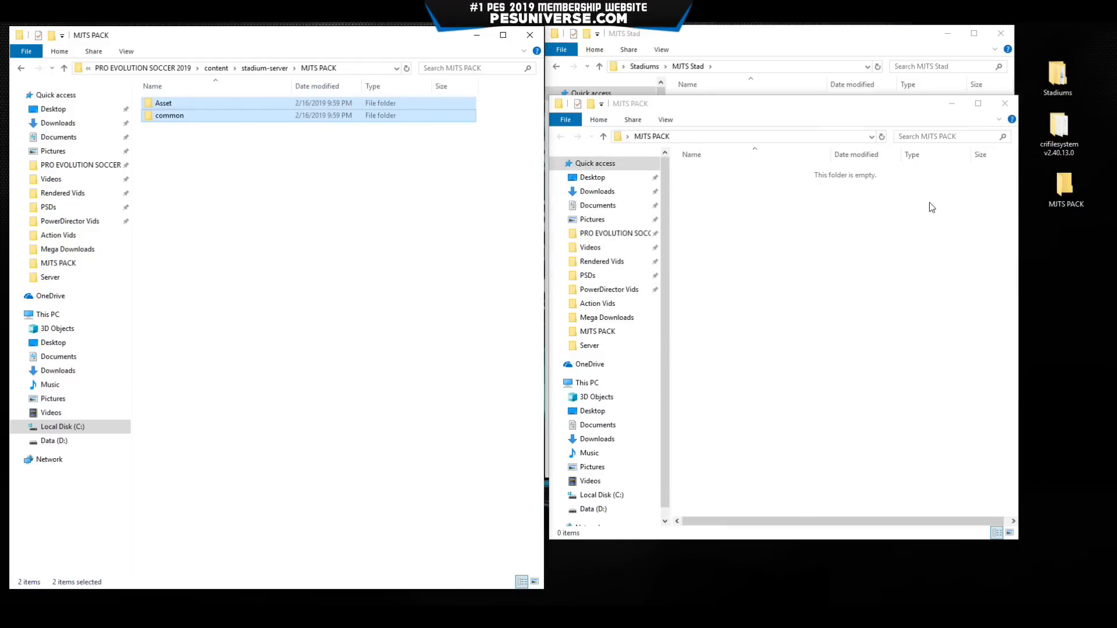
{"action": "left_click", "coordinate": [1005, 103]}
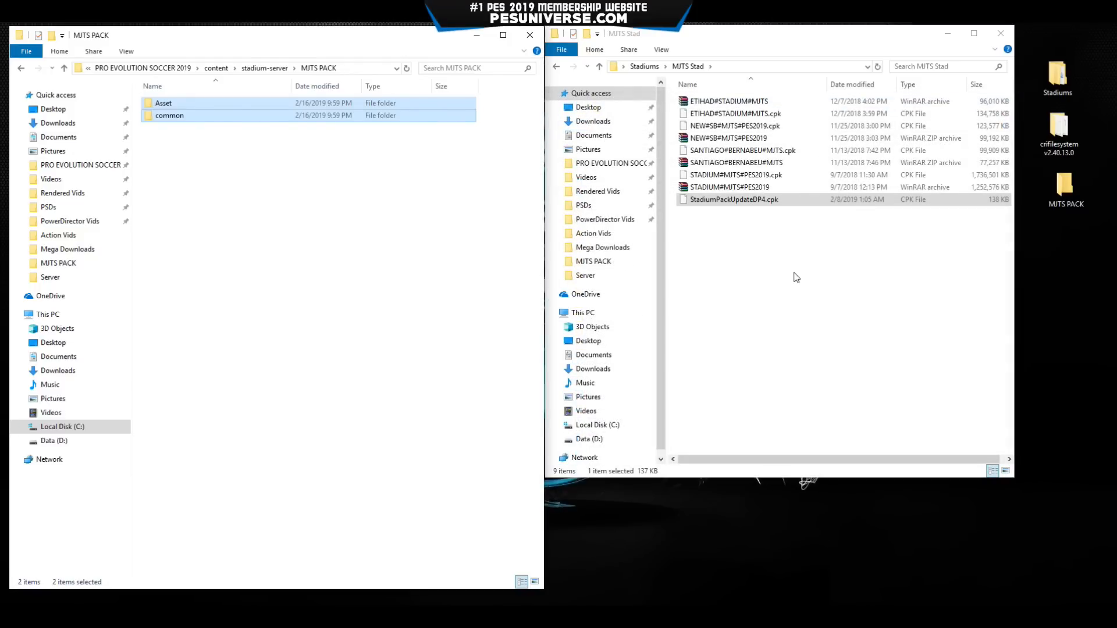
{"action": "left_click", "coordinate": [772, 257]}
{"action": "key", "text": "alt+Left"}
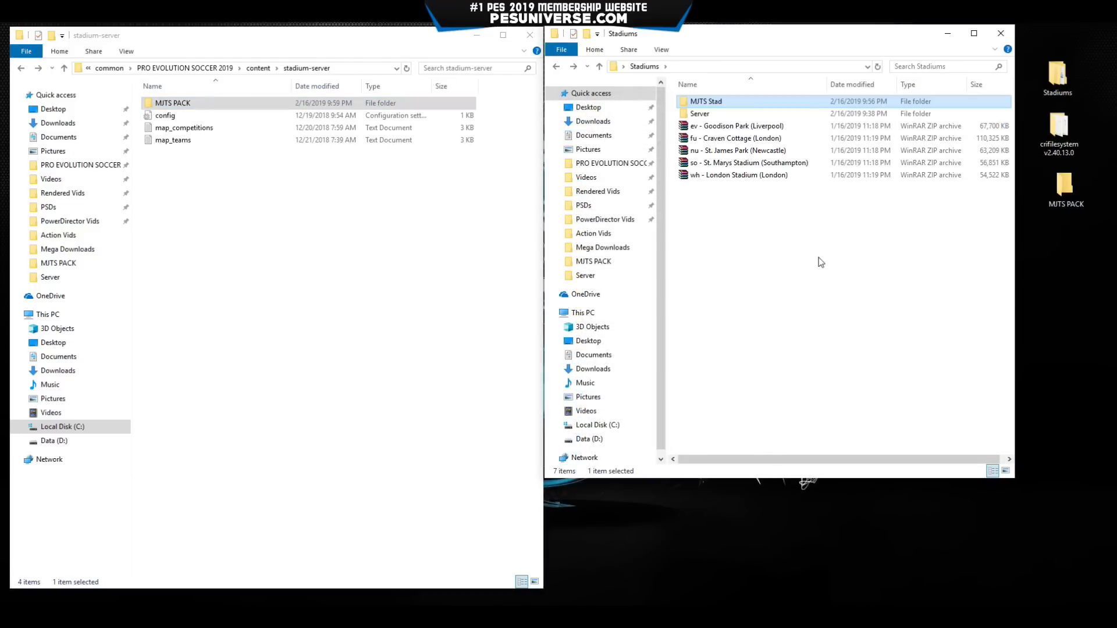
Extract the ev - Goodison Park (Liverpool) archive into its own folder.
{"action": "left_click_drag", "start_coordinate": [730, 120], "coordinate": [765, 220]}
{"action": "left_click", "coordinate": [766, 222]}
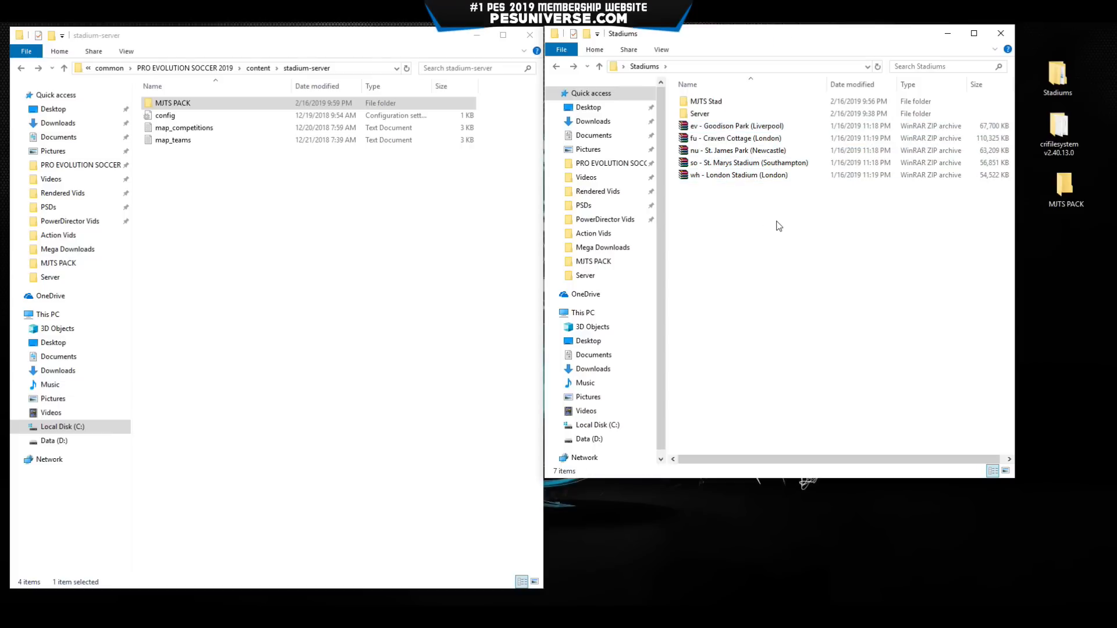
{"action": "left_click", "coordinate": [729, 127]}
{"action": "double_click", "coordinate": [729, 128]}
{"action": "left_click_drag", "start_coordinate": [725, 129], "coordinate": [431, 110]}
{"action": "left_click", "coordinate": [412, 215]}
{"action": "left_click", "coordinate": [634, 107]}
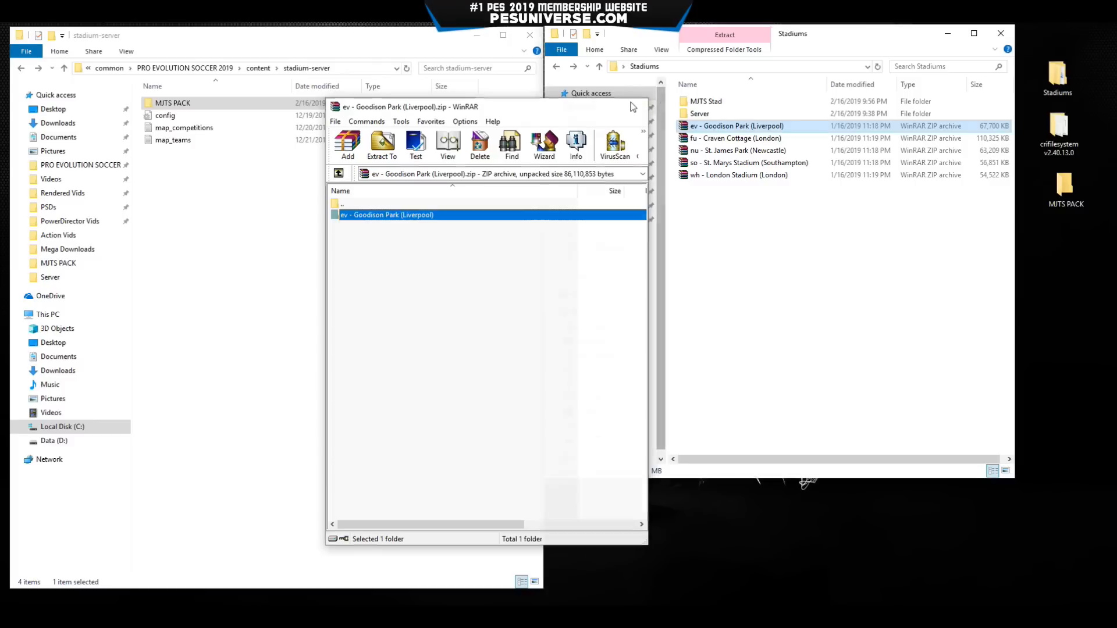
{"action": "right_click", "coordinate": [768, 126]}
{"action": "left_click", "coordinate": [812, 178]}
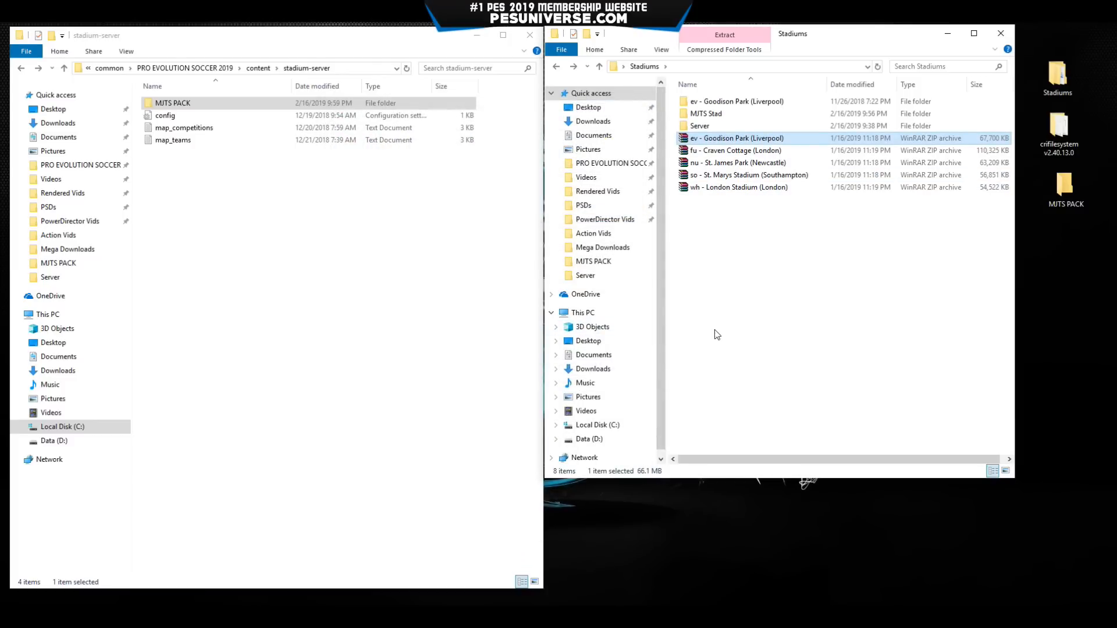
Paste the Goodison Park folder into stadium-server.
{"action": "double_click", "coordinate": [730, 102]}
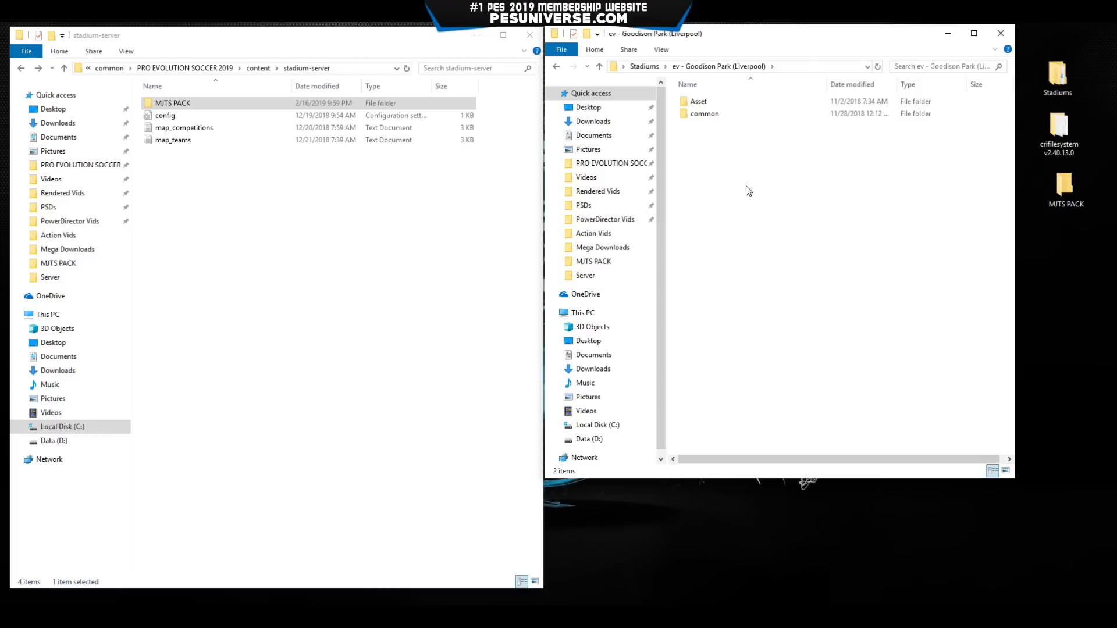
{"action": "left_click_drag", "start_coordinate": [755, 188], "coordinate": [715, 90]}
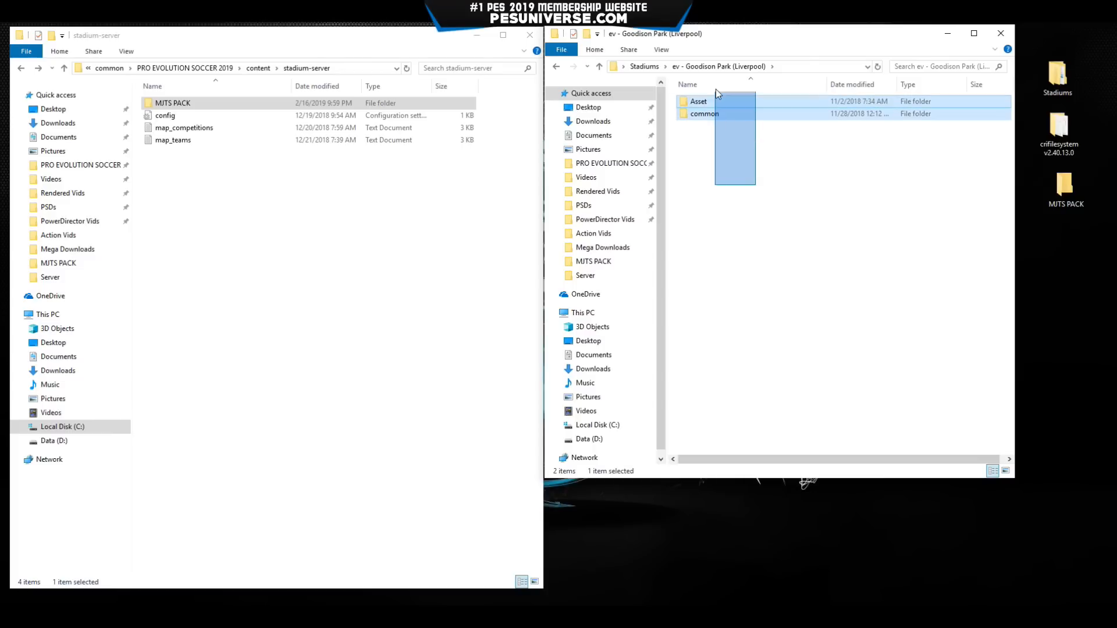
{"action": "left_click", "coordinate": [748, 182]}
{"action": "key", "text": "BackSpace"}
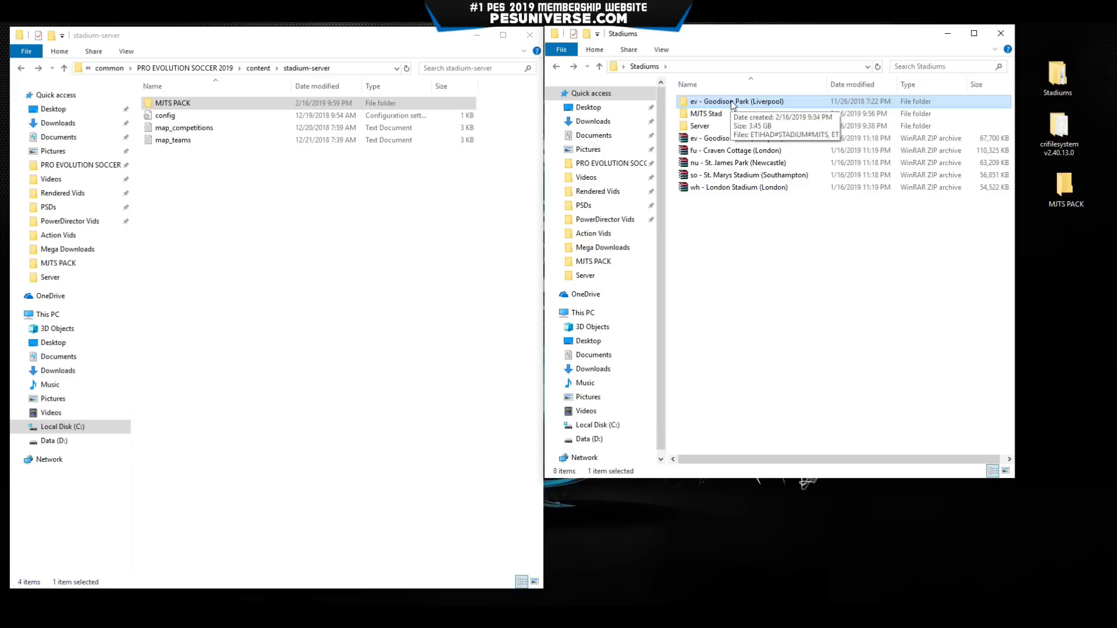
{"action": "left_click", "coordinate": [361, 215]}
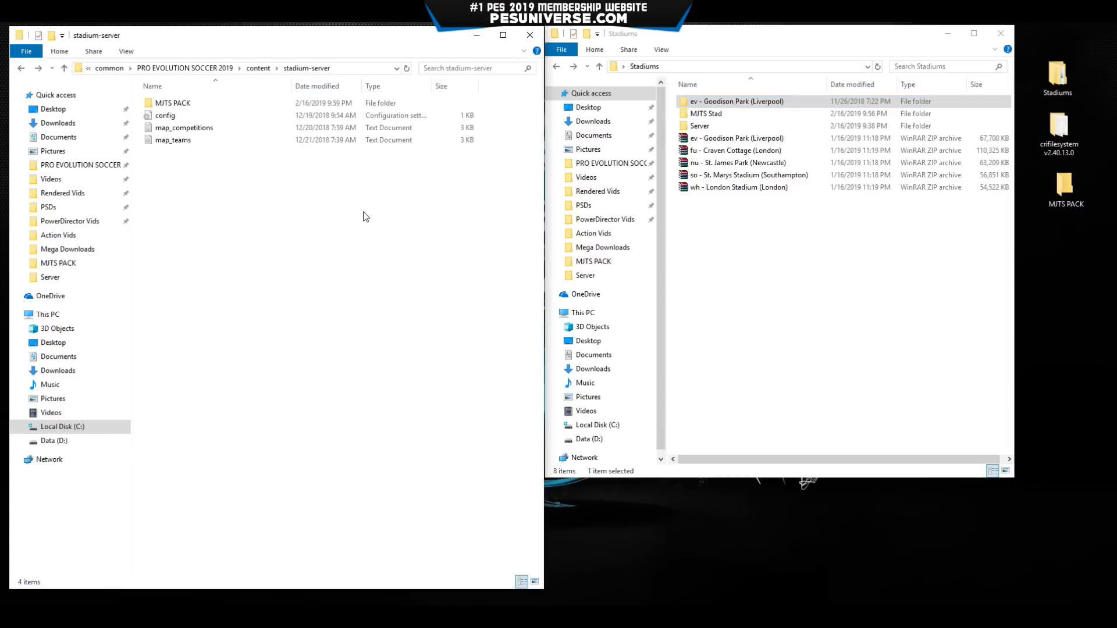
{"action": "key", "text": "ctrl+v"}
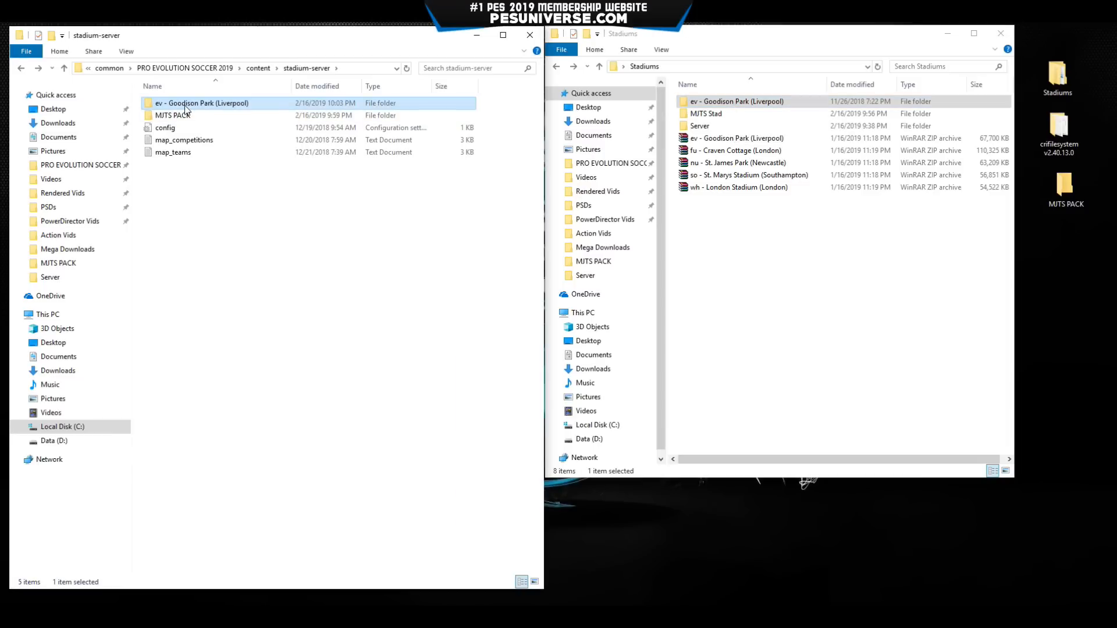
Rename the pasted folder from 'ev - Goodison Park (Liverpool)' to 'Goodison Park'.
{"action": "left_click", "coordinate": [210, 105]}
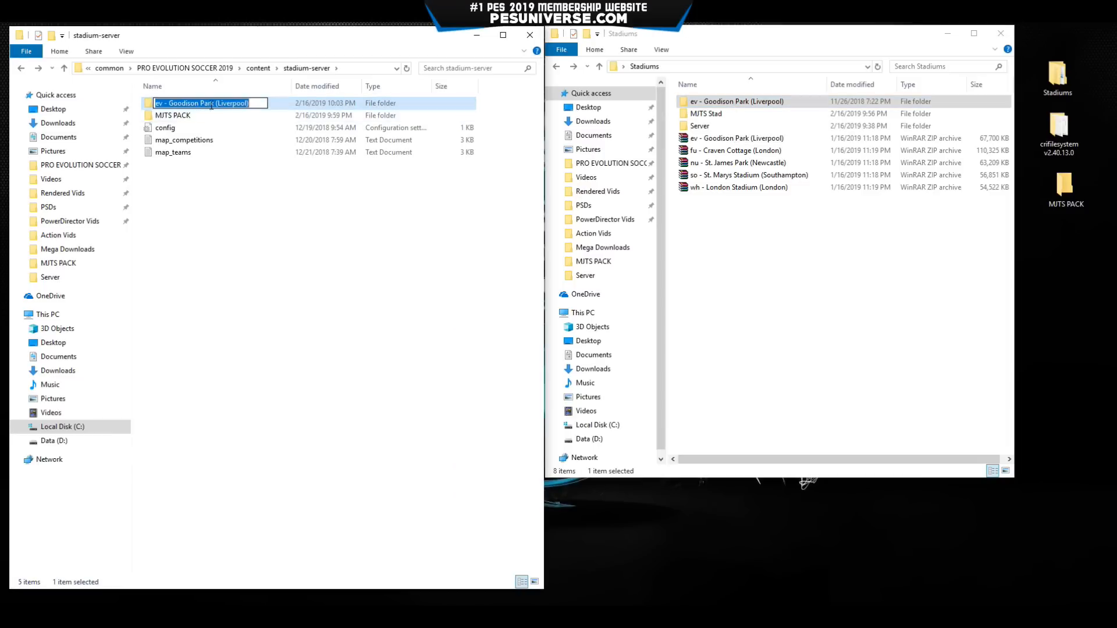
{"action": "left_click", "coordinate": [174, 102]}
{"action": "key", "text": "BackSpace"}
{"action": "key", "text": "BackSpace"}
{"action": "key", "text": "BackSpace"}
{"action": "key", "text": "BackSpace"}
{"action": "key", "text": "BackSpace"}
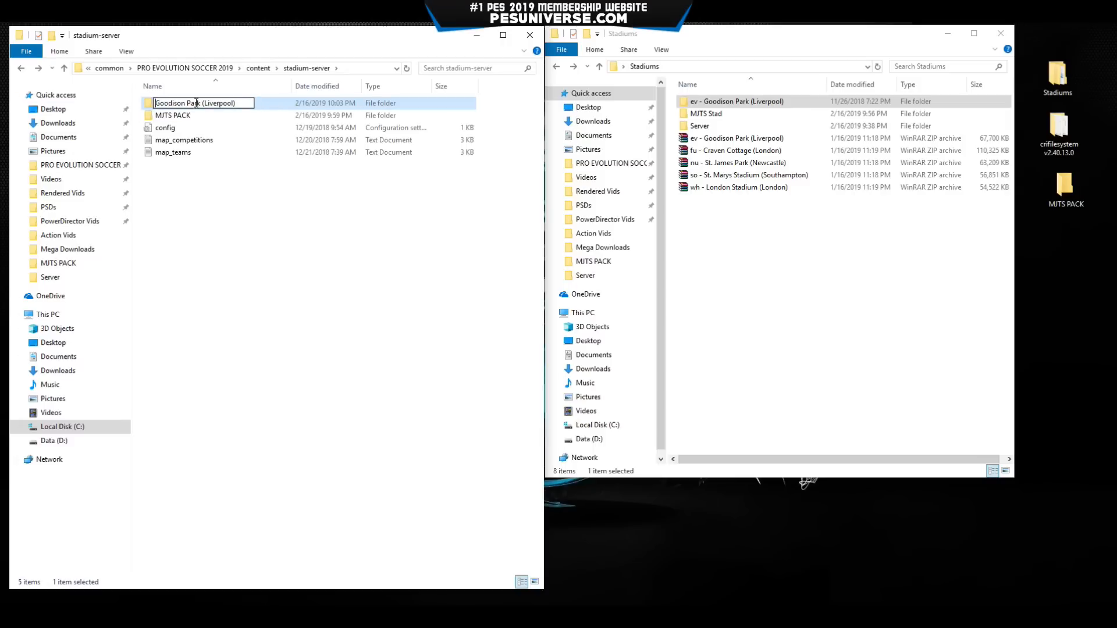
{"action": "left_click_drag", "start_coordinate": [200, 103], "coordinate": [399, 113]}
{"action": "key", "text": "BackSpace"}
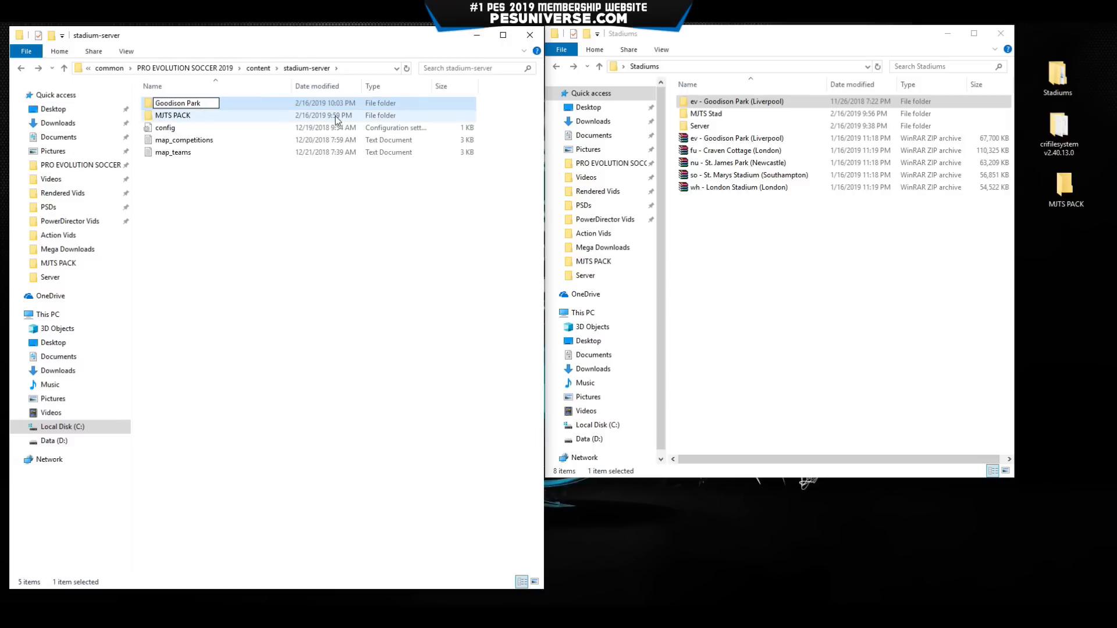
{"action": "key", "text": "Return"}
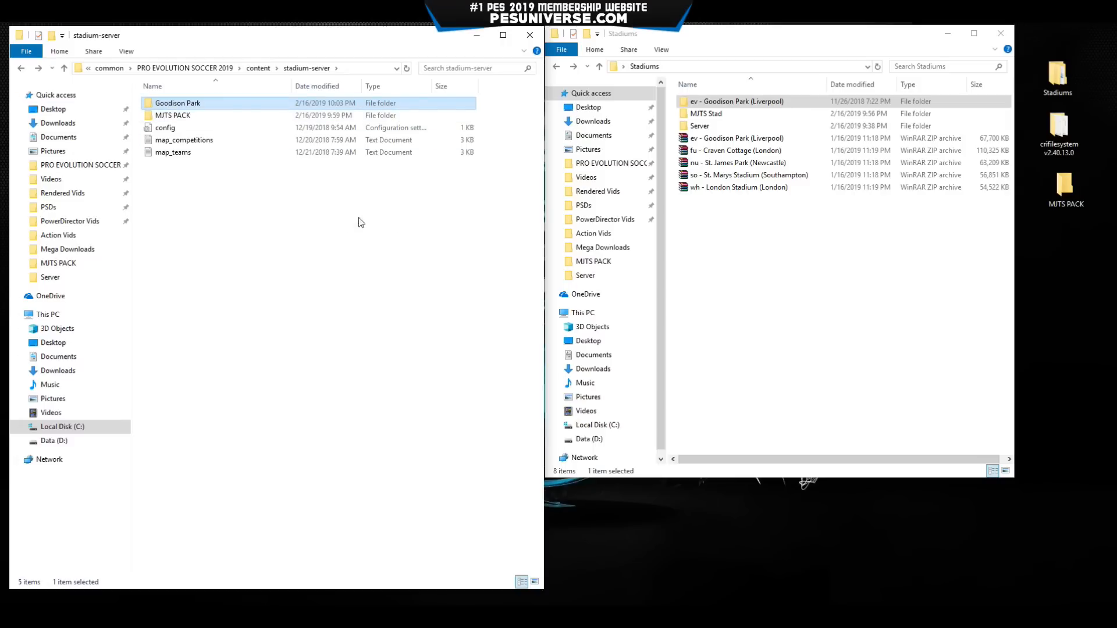
Extract the Craven Cottage archive here and move the folder into stadium-server.
{"action": "left_click", "coordinate": [716, 221]}
{"action": "left_click", "coordinate": [722, 151]}
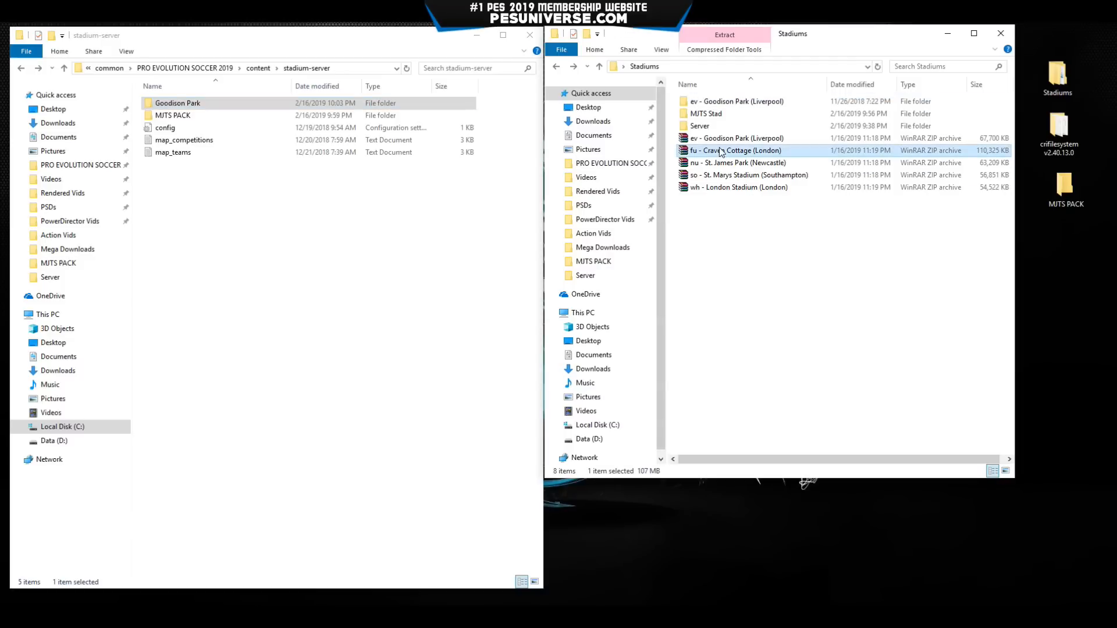
{"action": "right_click", "coordinate": [720, 152]}
{"action": "left_click", "coordinate": [751, 198]}
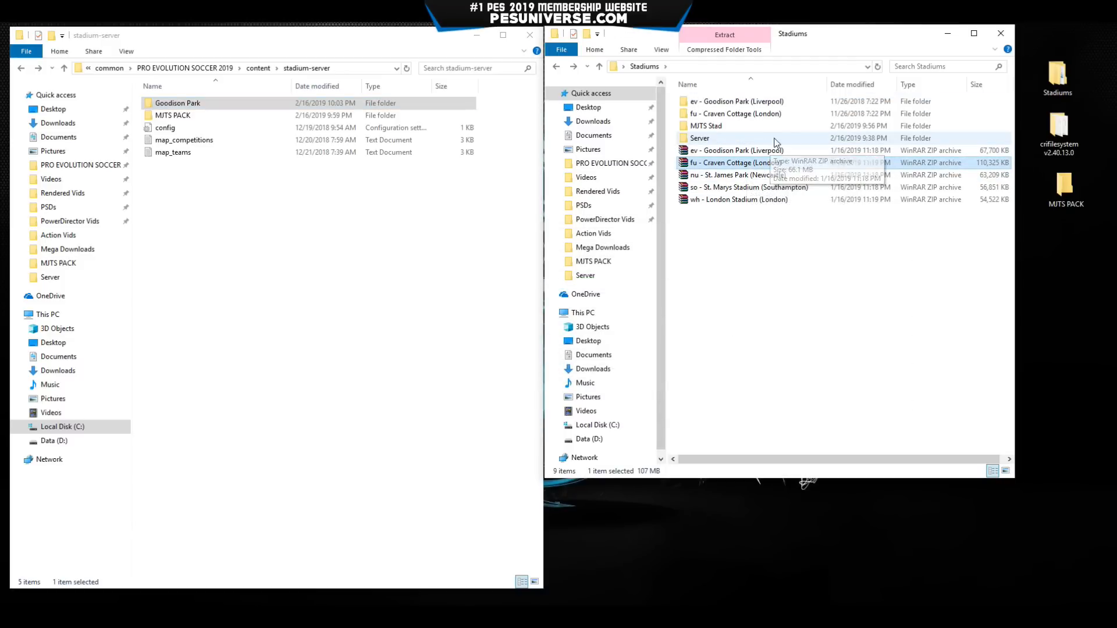
{"action": "double_click", "coordinate": [740, 114]}
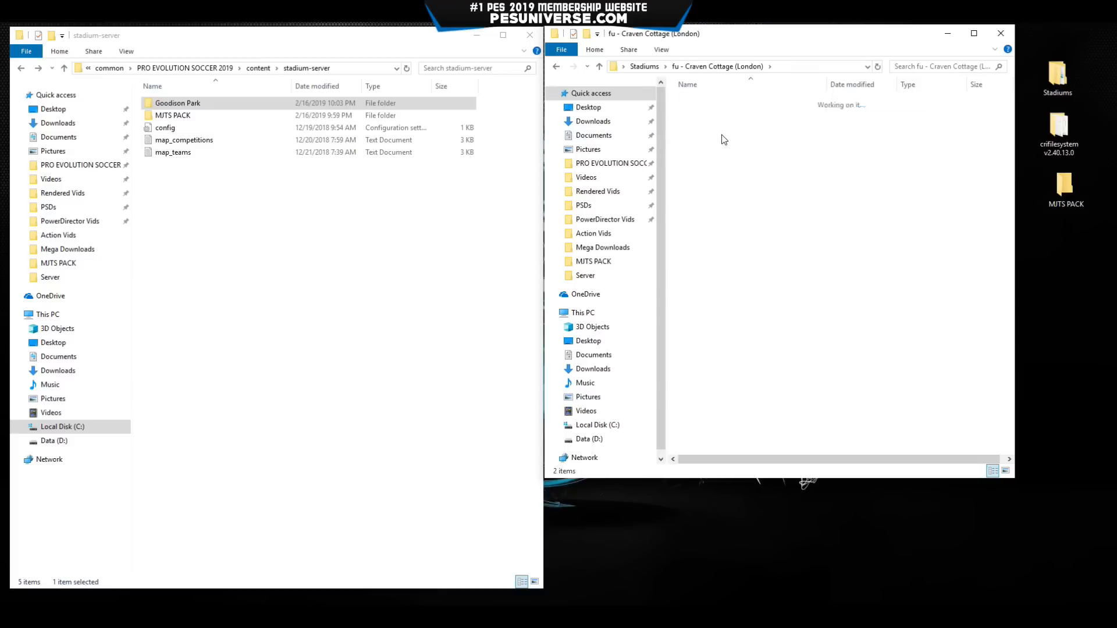
{"action": "key", "text": "alt+Left"}
{"action": "left_click_drag", "start_coordinate": [721, 114], "coordinate": [340, 256]}
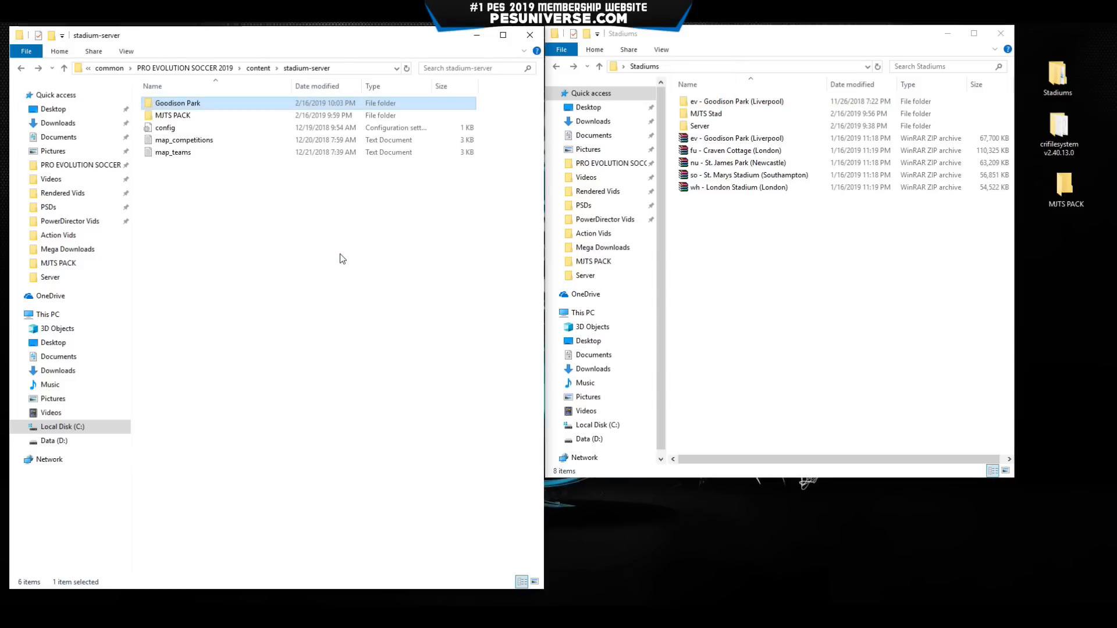
Rename it to 'Craven Cottage', removing the 'fu -' prefix and '(London)' suffix.
{"action": "left_click", "coordinate": [212, 166]}
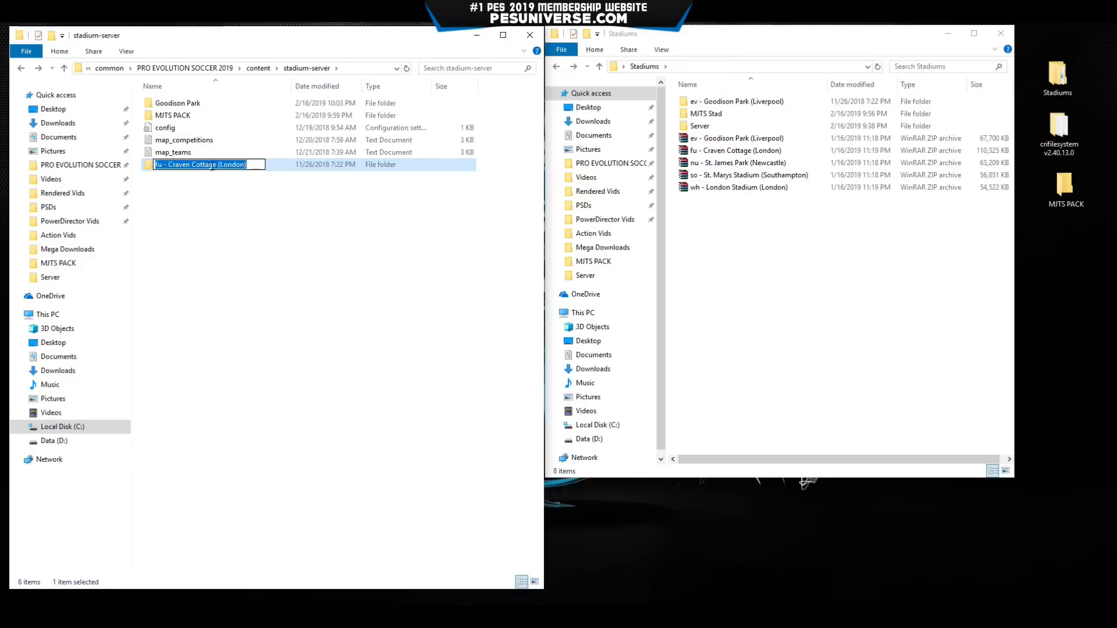
{"action": "left_click_drag", "start_coordinate": [217, 165], "coordinate": [404, 183]}
{"action": "key", "text": "BackSpace"}
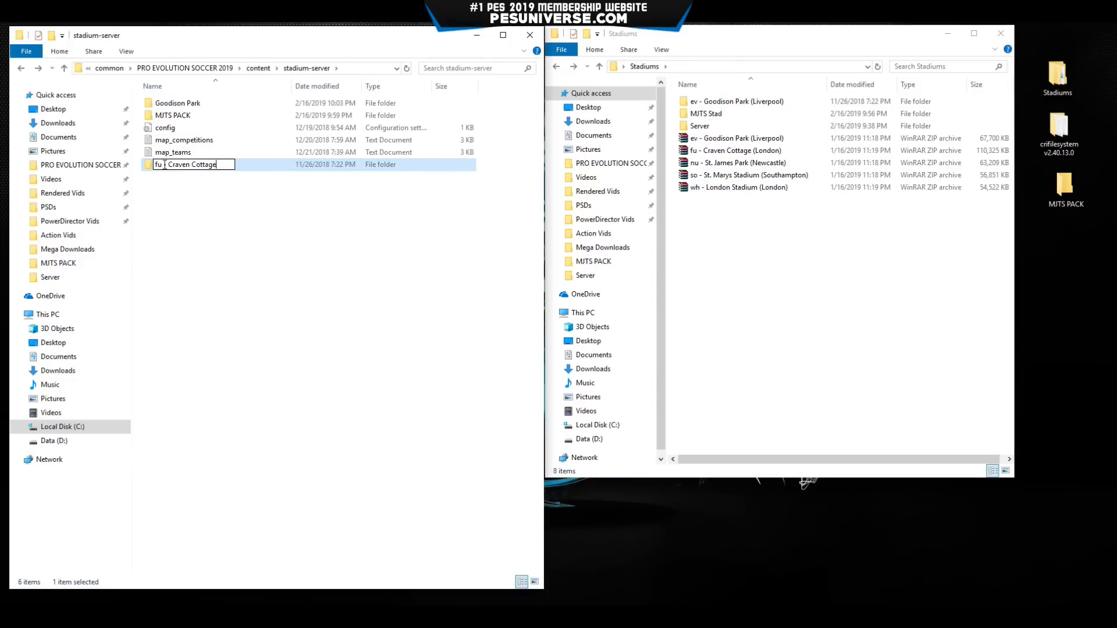
{"action": "left_click_drag", "start_coordinate": [168, 166], "coordinate": [141, 183]}
{"action": "key", "text": "BackSpace"}
{"action": "key", "text": "Return"}
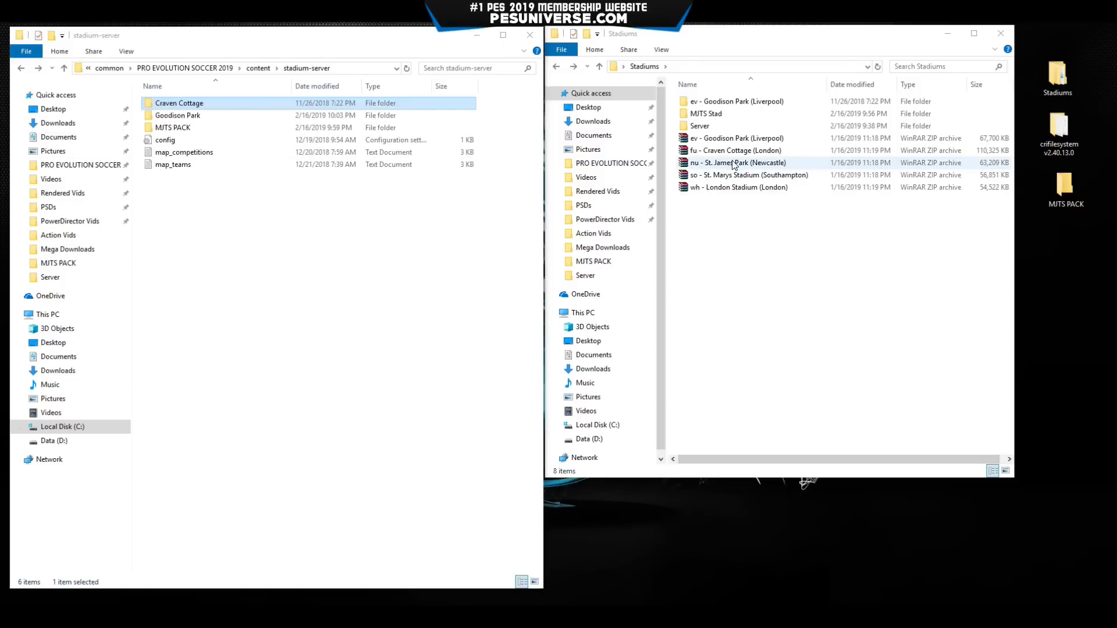
Extract the St. James Park archive and move the folder into stadium-server.
{"action": "right_click", "coordinate": [732, 164]}
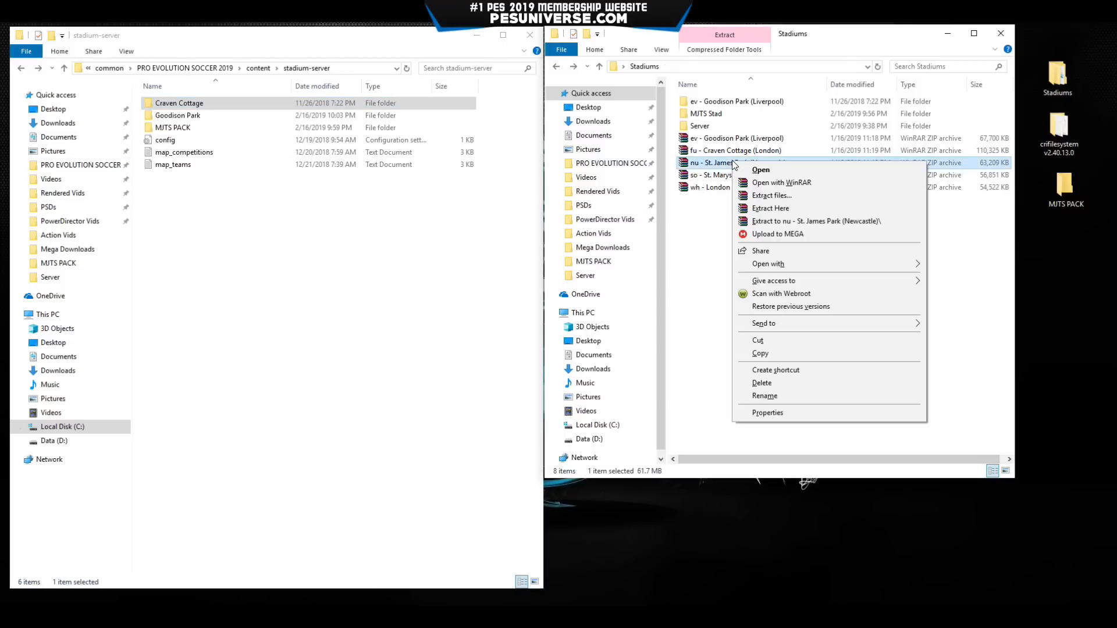
{"action": "left_click", "coordinate": [792, 208]}
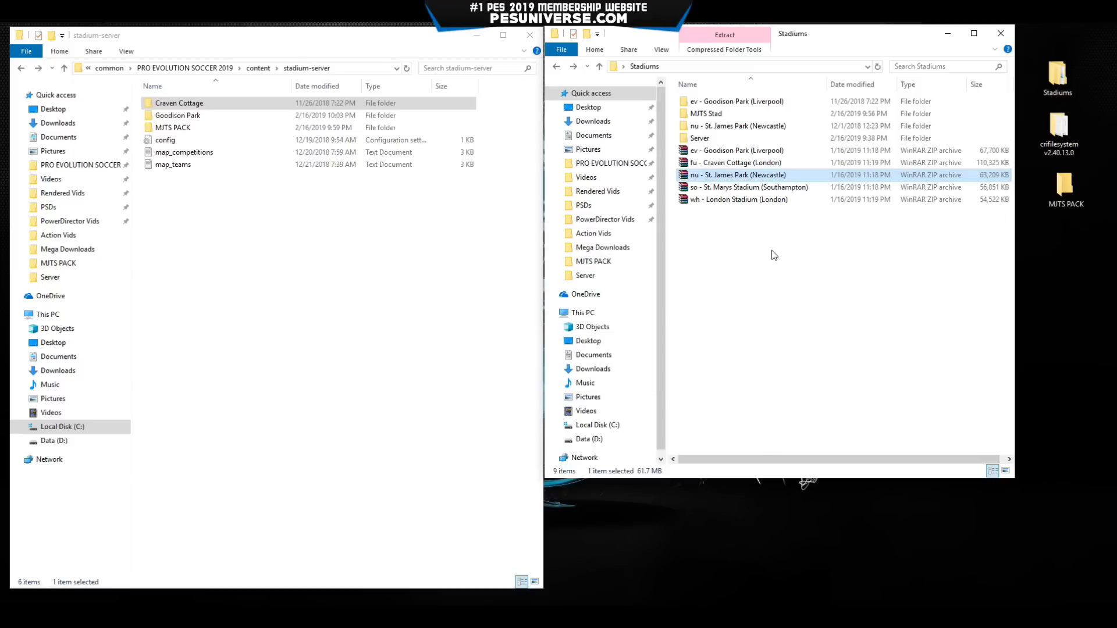
{"action": "left_click_drag", "start_coordinate": [712, 125], "coordinate": [338, 267]}
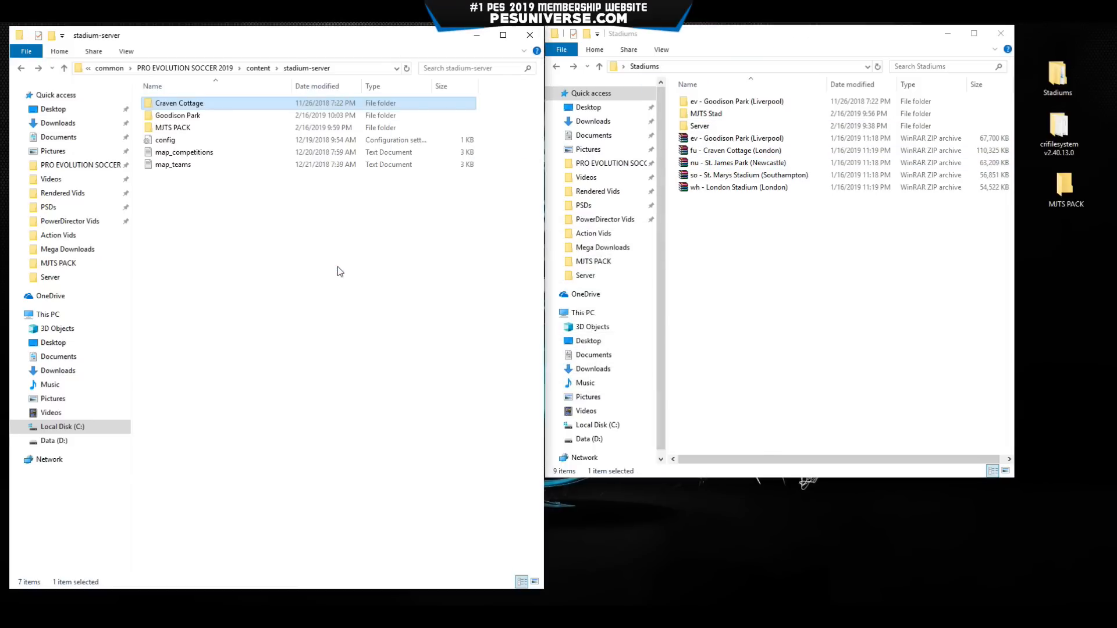
Rename it 'St. James Park' by dropping 'nu -' and '(Newcastle)', then check its contents.
{"action": "left_click", "coordinate": [214, 182]}
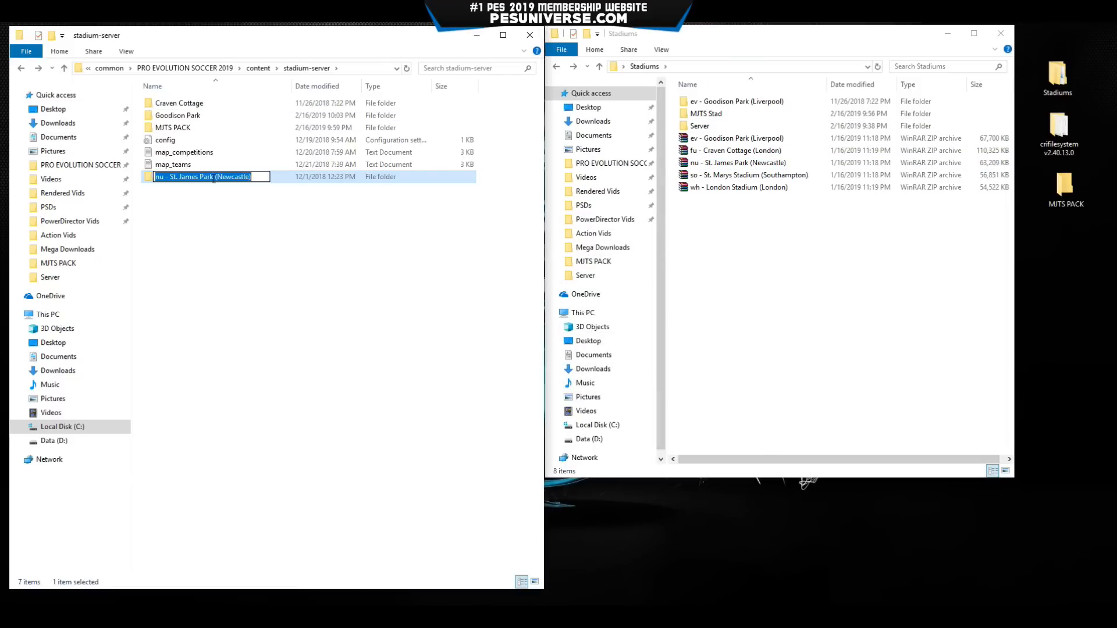
{"action": "key", "text": "End"}
{"action": "key", "text": "BackSpace"}
{"action": "key", "text": "BackSpace"}
{"action": "key", "text": "BackSpace"}
{"action": "key", "text": "BackSpace"}
{"action": "key", "text": "BackSpace"}
{"action": "key", "text": "BackSpace"}
{"action": "key", "text": "BackSpace"}
{"action": "key", "text": "BackSpace"}
{"action": "key", "text": "BackSpace"}
{"action": "key", "text": "BackSpace"}
{"action": "key", "text": "BackSpace"}
{"action": "key", "text": "BackSpace"}
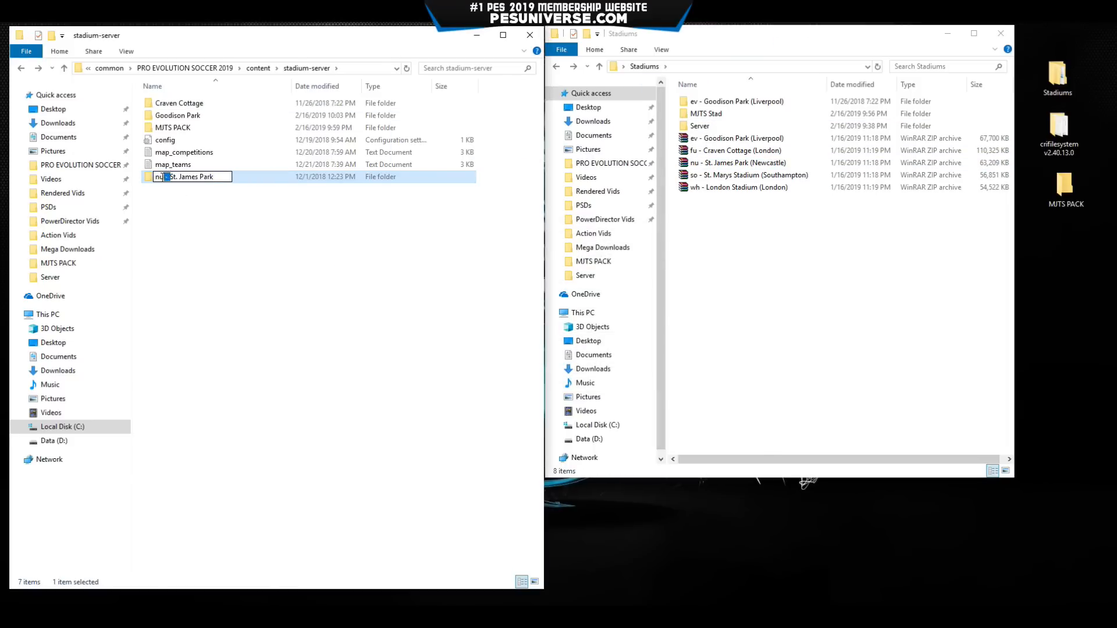
{"action": "left_click_drag", "start_coordinate": [164, 177], "coordinate": [133, 182]}
{"action": "key", "text": "BackSpace"}
{"action": "left_click", "coordinate": [205, 192]}
{"action": "double_click", "coordinate": [197, 140]}
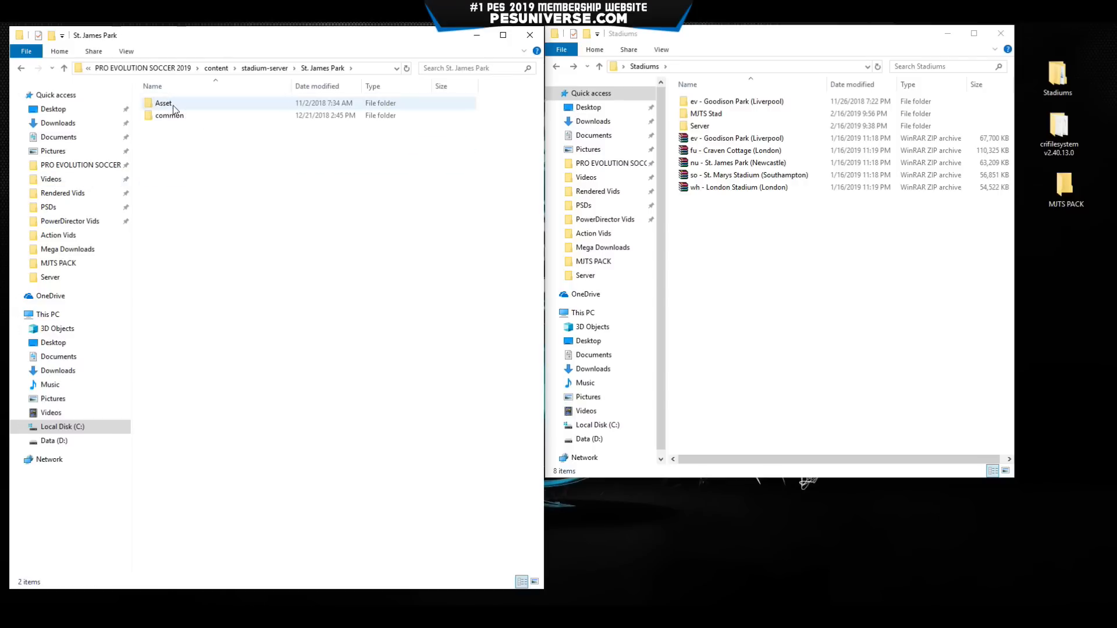
{"action": "key", "text": "alt+Left"}
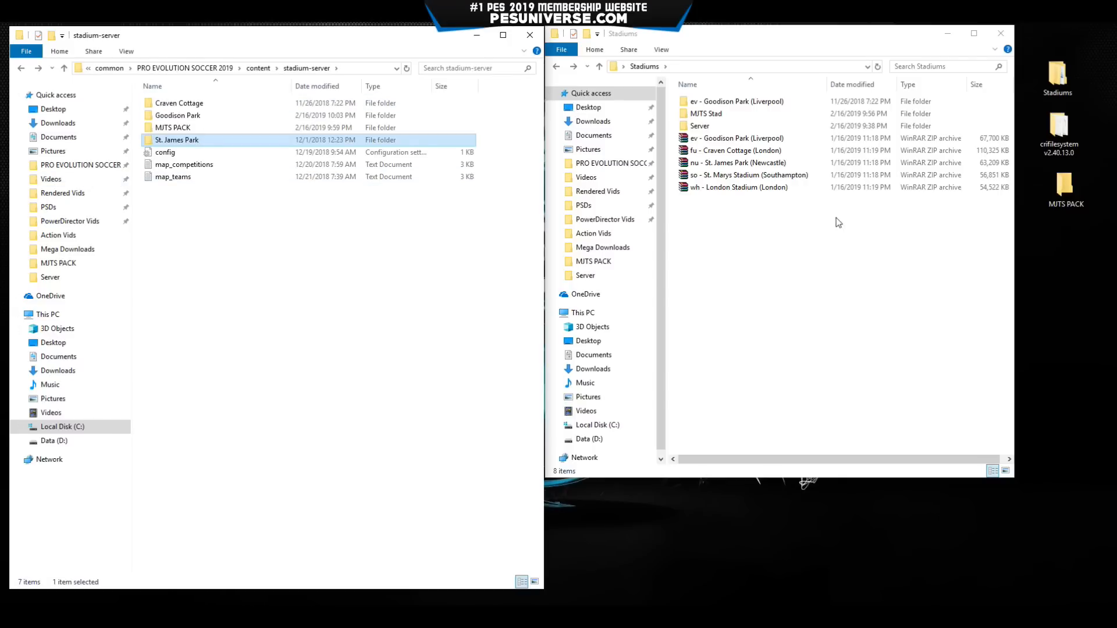
Extract the so - St. Marys Stadium archive and move the folder into stadium-server.
{"action": "left_click", "coordinate": [712, 175]}
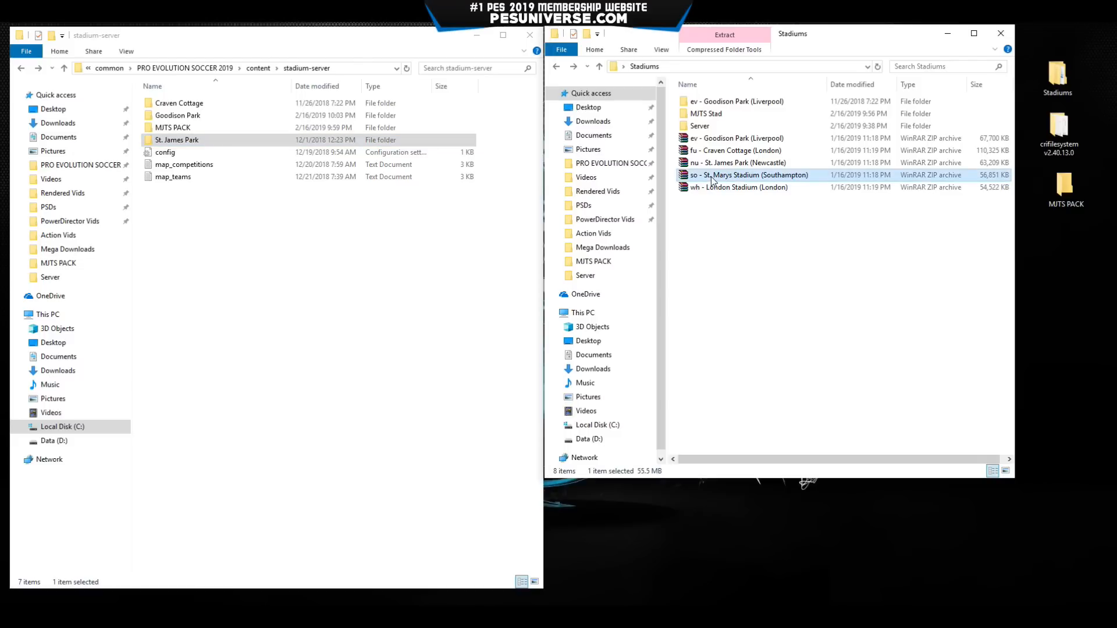
{"action": "right_click", "coordinate": [712, 176]}
{"action": "left_click", "coordinate": [751, 223]}
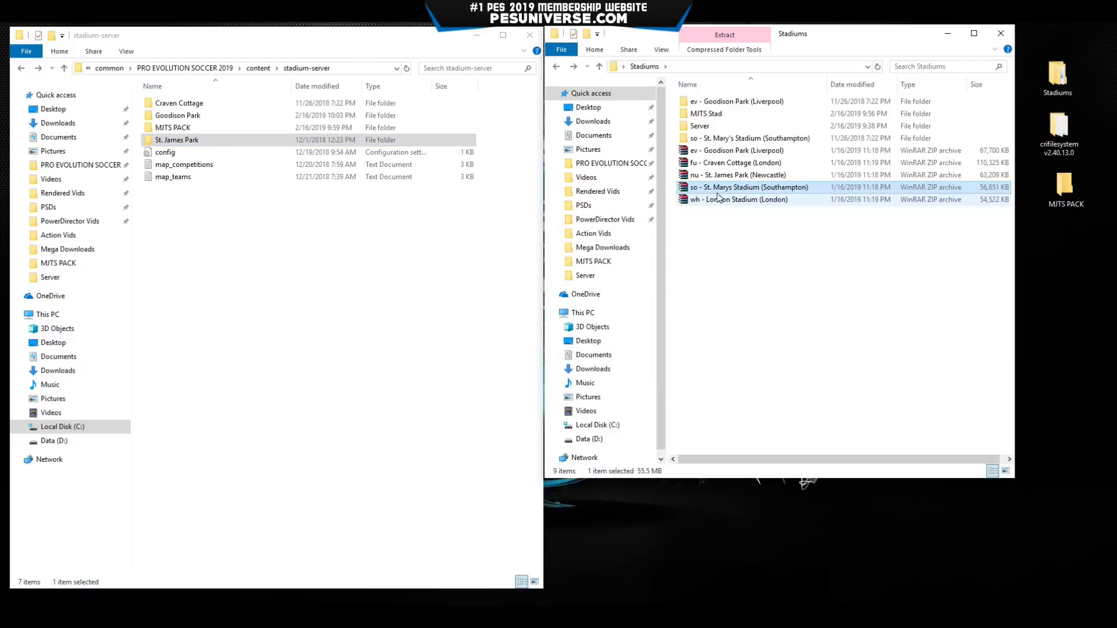
{"action": "left_click_drag", "start_coordinate": [698, 140], "coordinate": [319, 284]}
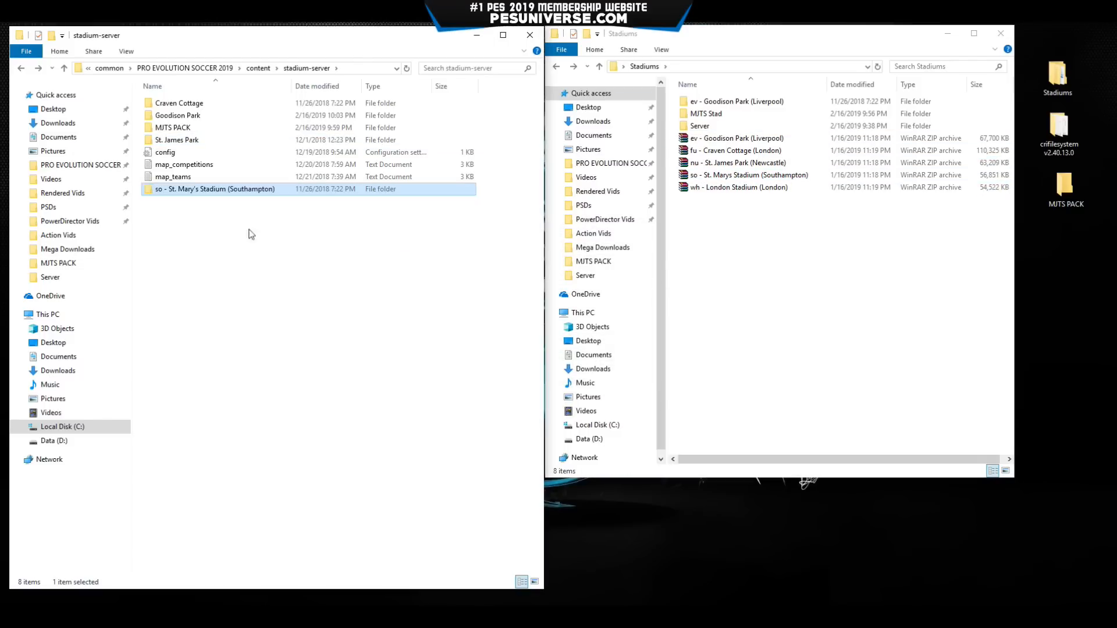
Rename it to 'St. Mary's Stadium', removing the 'so -' prefix and '(Southampton)' suffix.
{"action": "left_click", "coordinate": [224, 190]}
{"action": "left_click_drag", "start_coordinate": [226, 191], "coordinate": [400, 204]}
{"action": "key", "text": "BackSpace"}
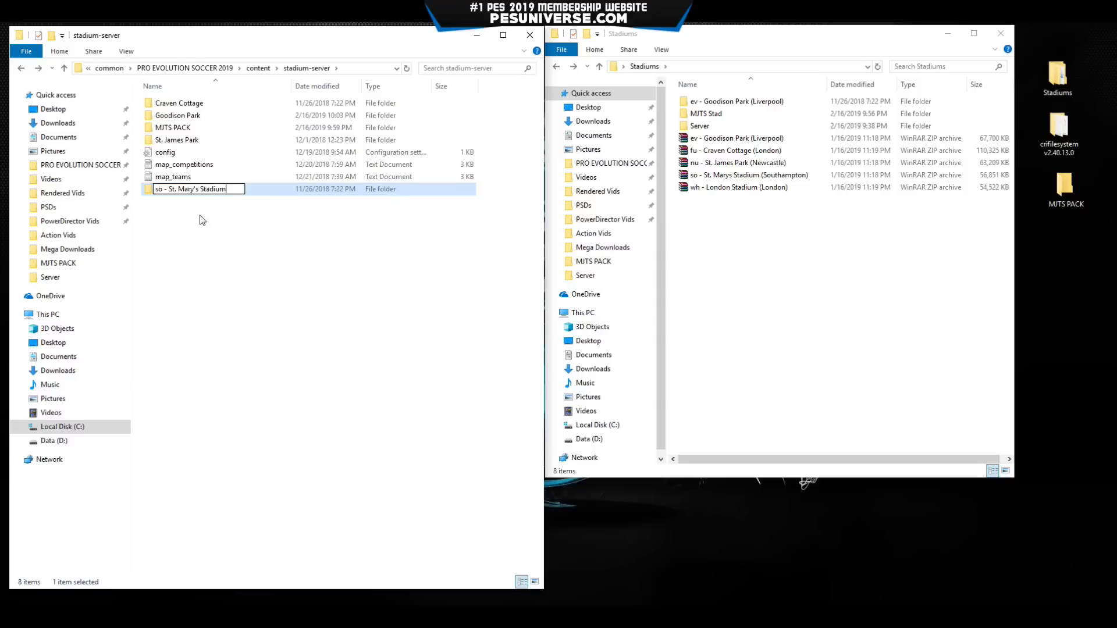
{"action": "left_click_drag", "start_coordinate": [169, 190], "coordinate": [155, 190]}
{"action": "key", "text": "BackSpace"}
{"action": "key", "text": "Return"}
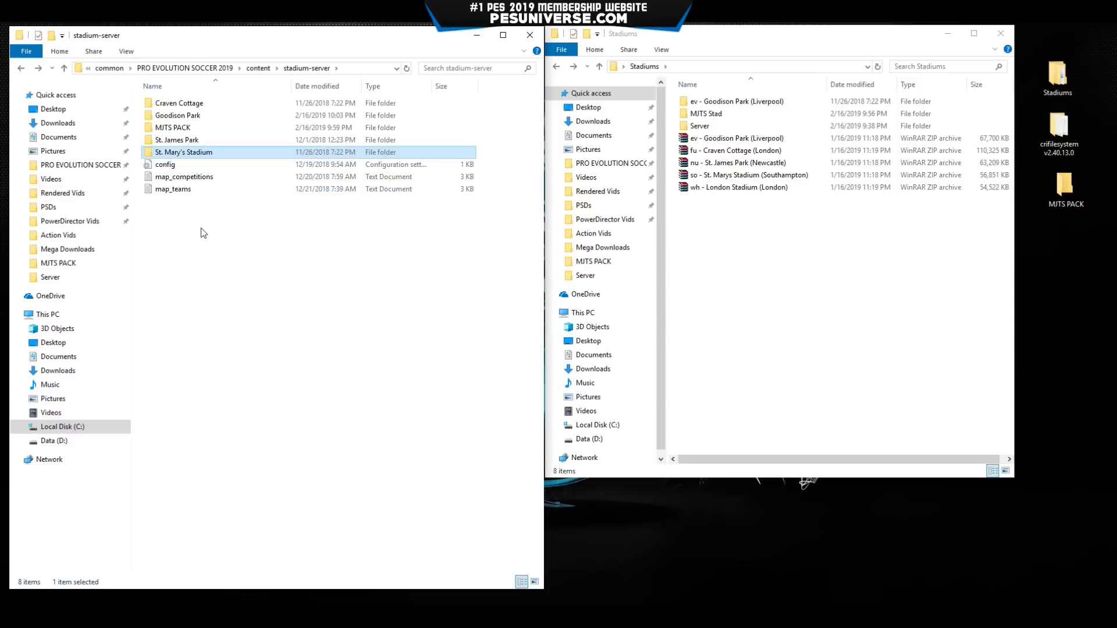
Review the five stadium-server folders: Craven Cottage, Goodison Park, MJTS PACK, St. James Park, St. Mary's Stadium.
{"action": "left_click", "coordinate": [207, 105]}
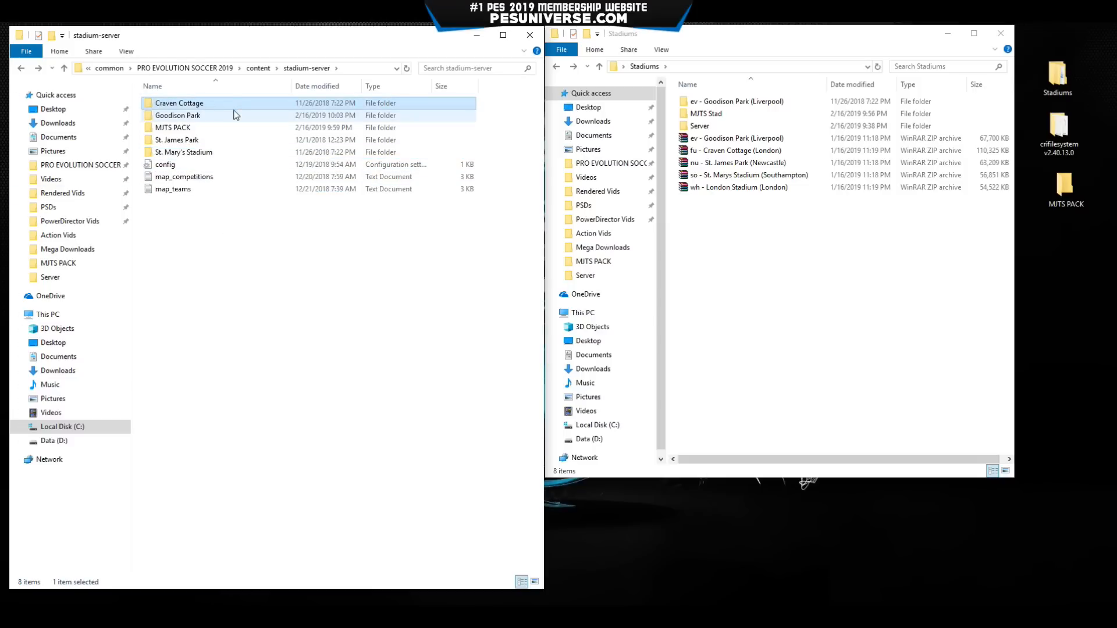
{"action": "left_click", "coordinate": [214, 116]}
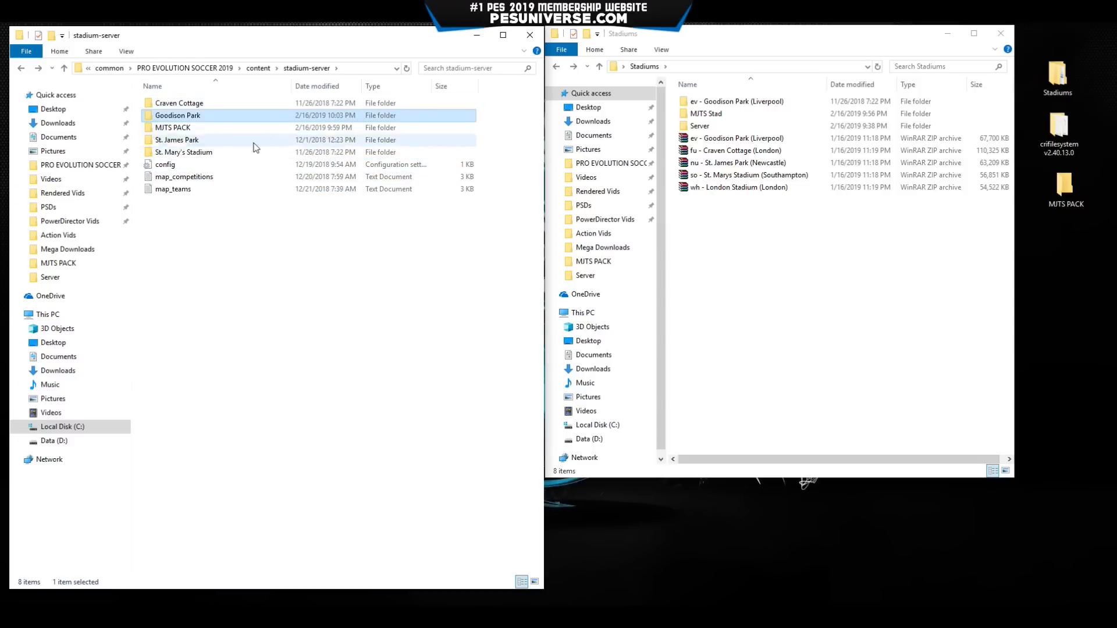
{"action": "left_click", "coordinate": [191, 129]}
{"action": "left_click", "coordinate": [192, 141]}
{"action": "left_click", "coordinate": [202, 153]}
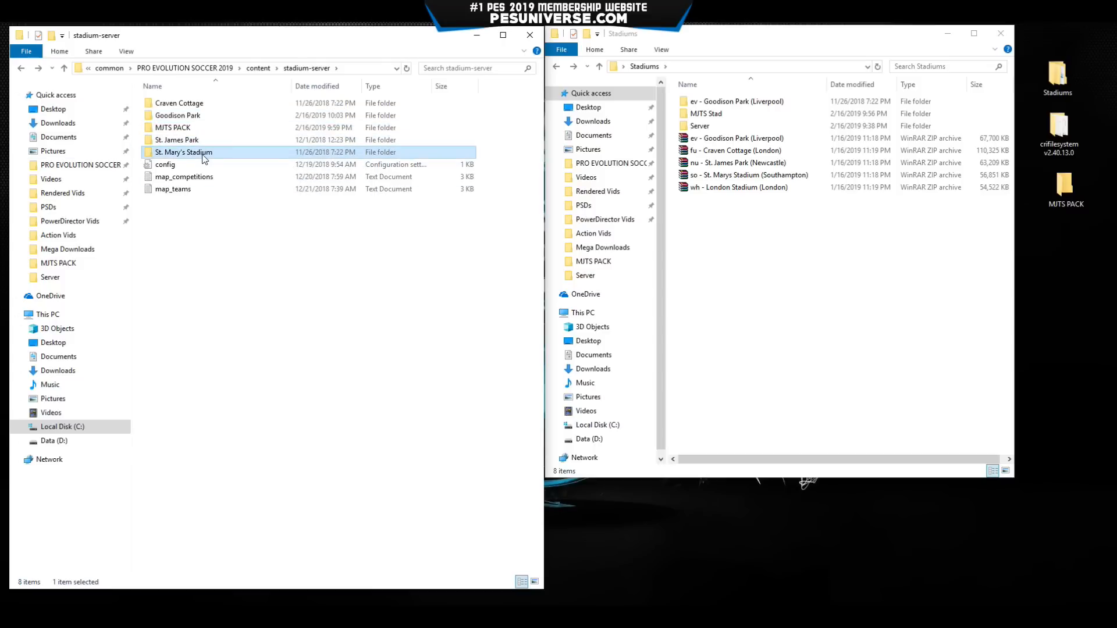
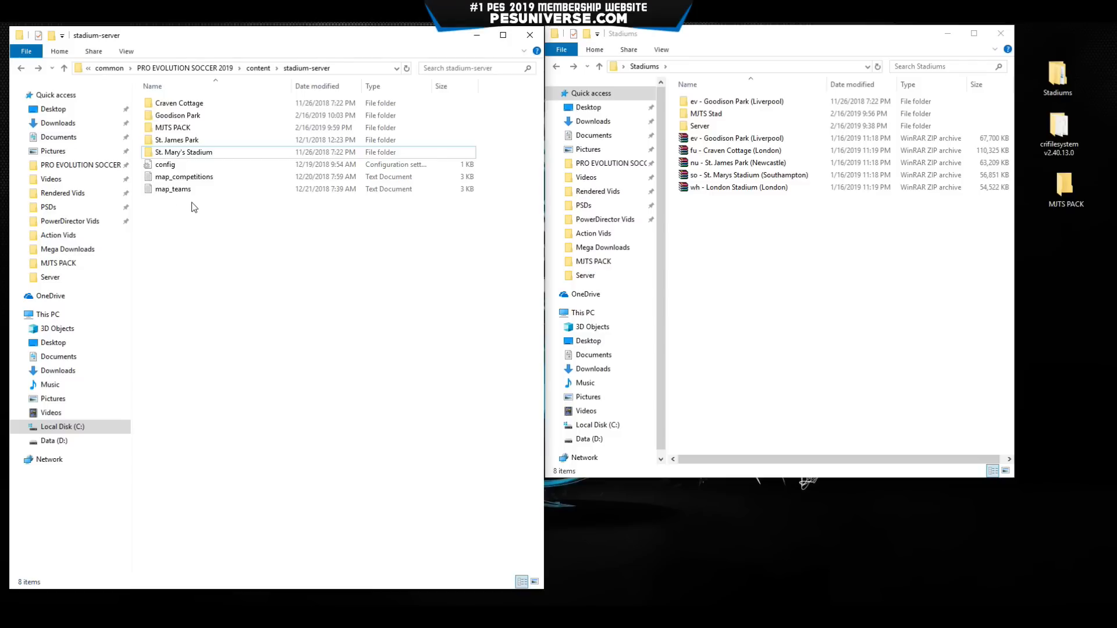
Open the map_teams file in Notepad.
{"action": "right_click", "coordinate": [182, 189]}
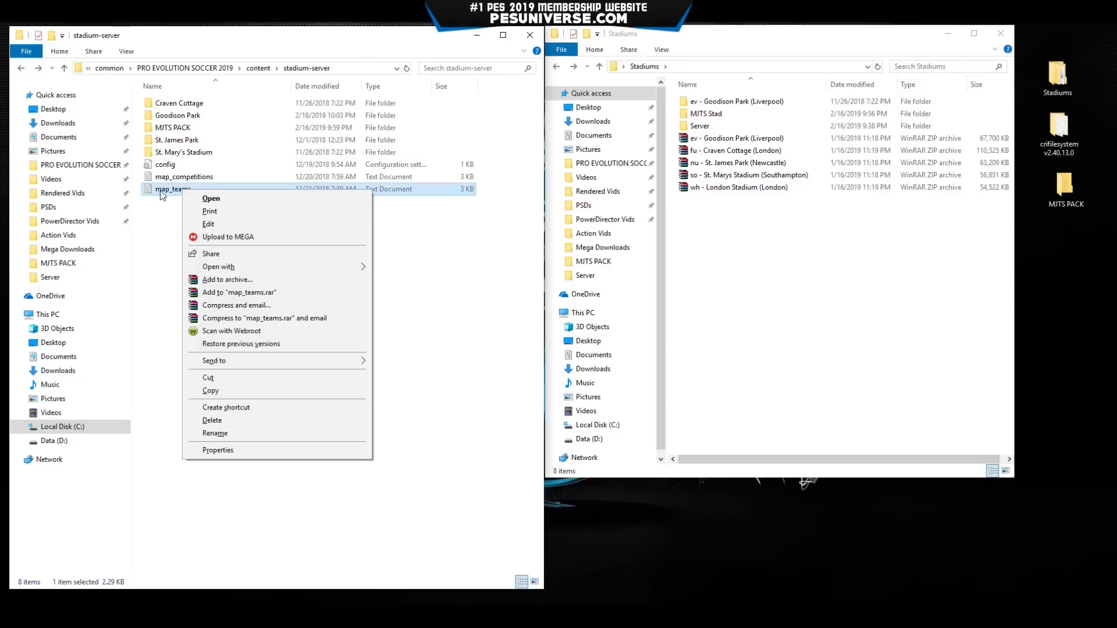
{"action": "mouse_move", "coordinate": [322, 267]}
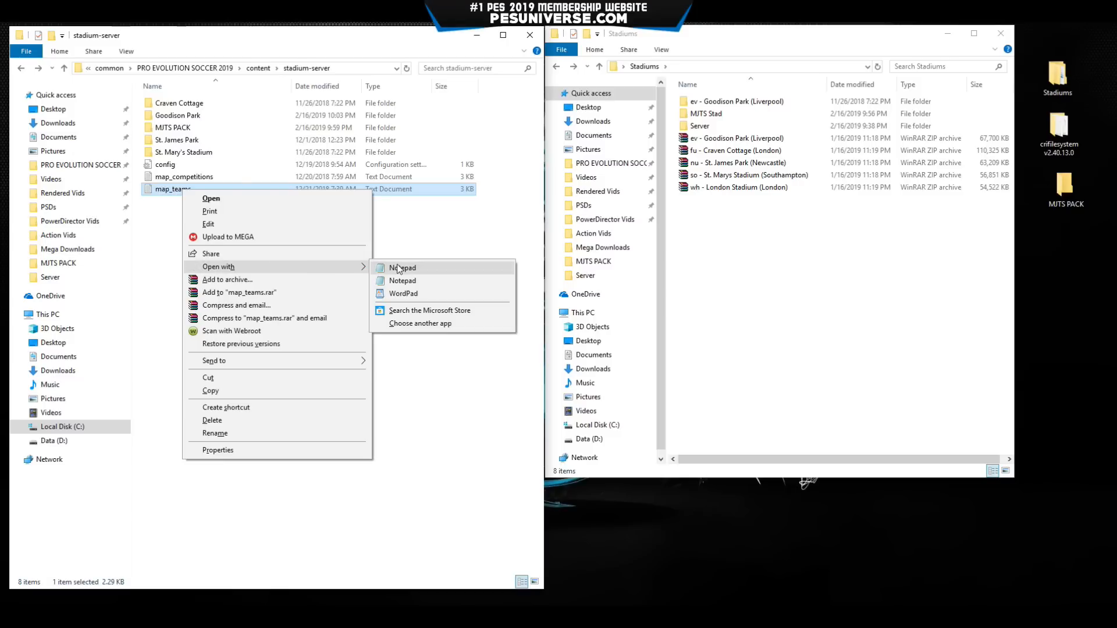
{"action": "left_click", "coordinate": [422, 281]}
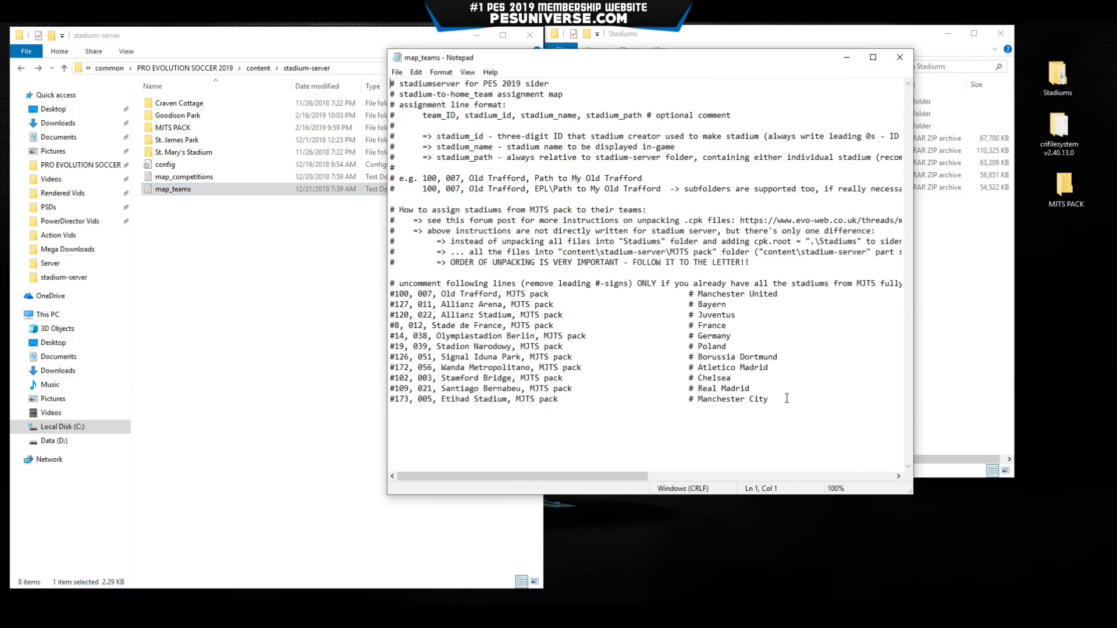
Remove the leading # from all eleven MJTS pack lines, Old Trafford through Etihad Stadium.
{"action": "left_click_drag", "start_coordinate": [786, 399], "coordinate": [376, 291]}
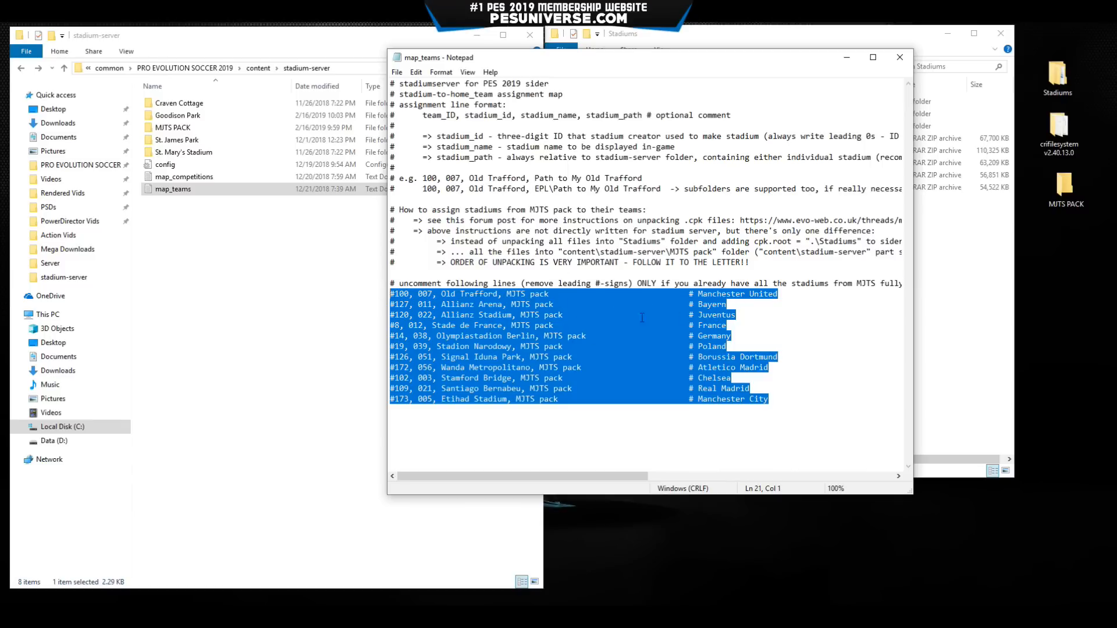
{"action": "left_click", "coordinate": [394, 294]}
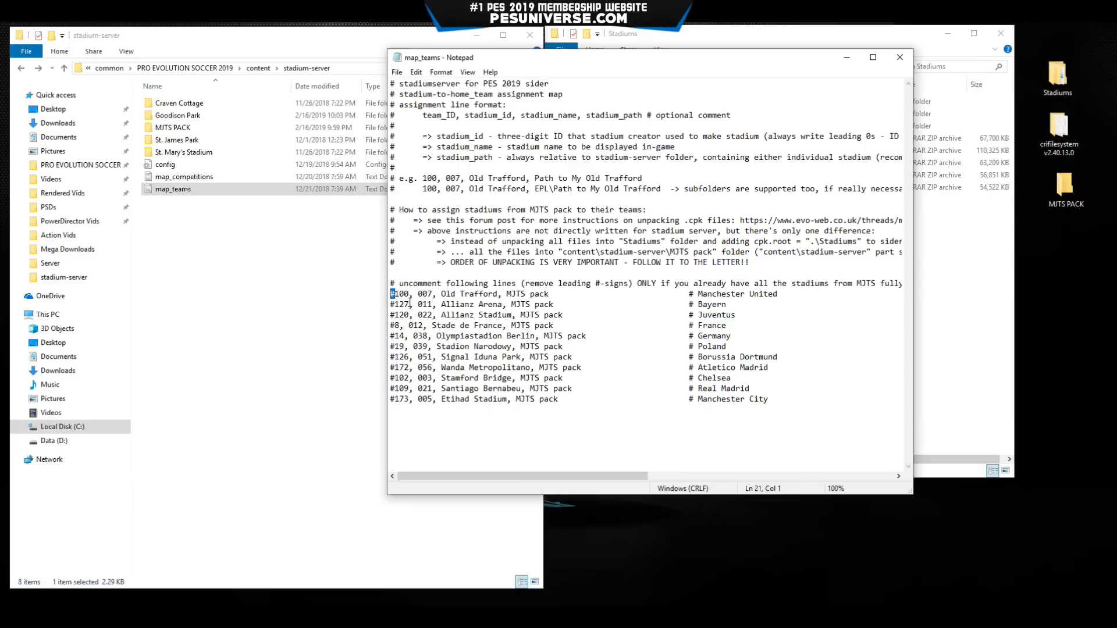
{"action": "key", "text": "Delete"}
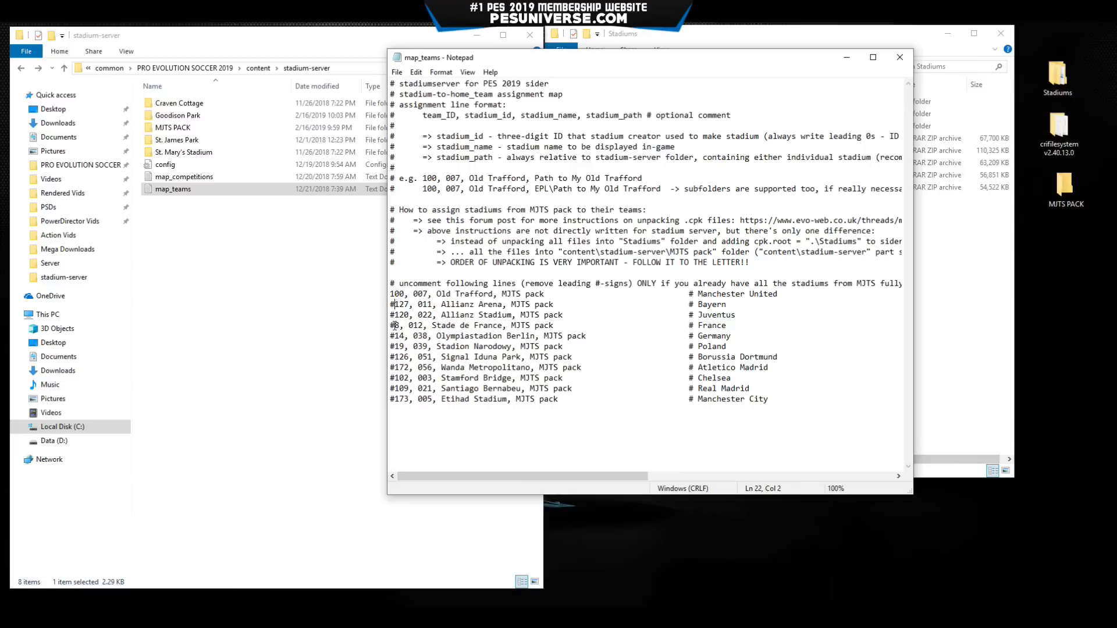
{"action": "key", "text": "BackSpace"}
{"action": "key", "text": "Down"}
{"action": "key", "text": "Delete"}
{"action": "key", "text": "Down"}
{"action": "key", "text": "Delete"}
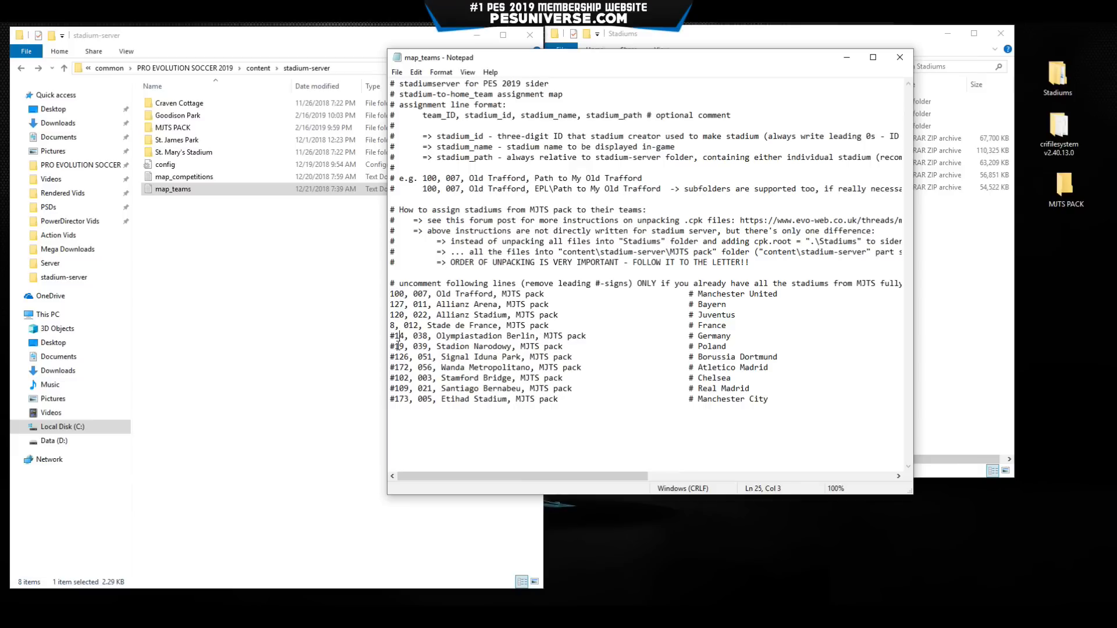
{"action": "key", "text": "BackSpace"}
{"action": "key", "text": "Down"}
{"action": "key", "text": "Delete"}
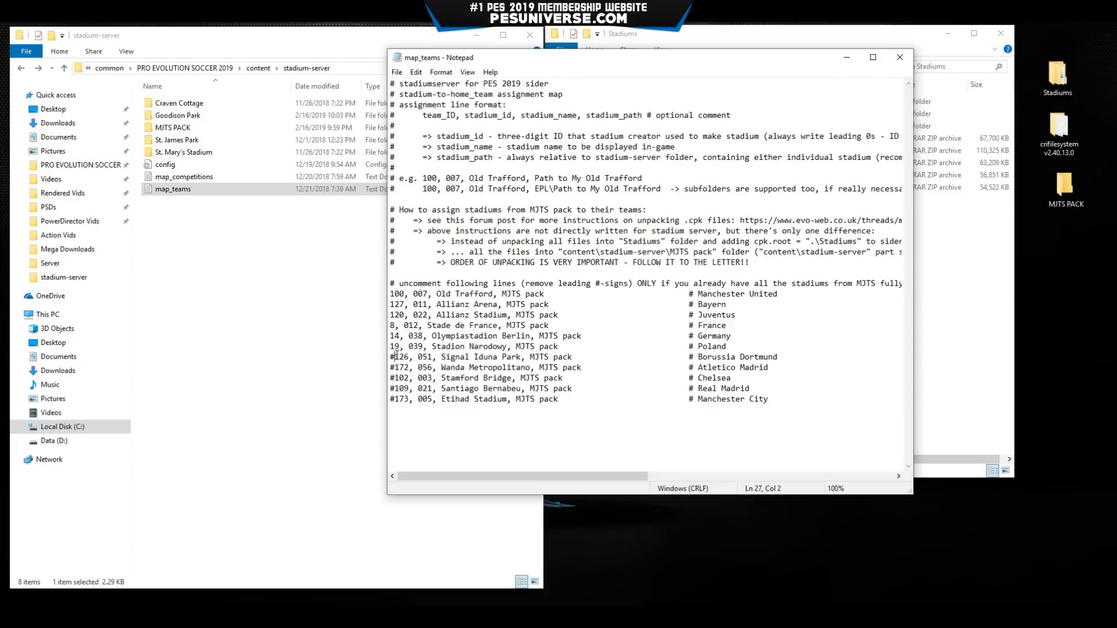
{"action": "key", "text": "BackSpace"}
{"action": "key", "text": "Down"}
{"action": "key", "text": "Delete"}
{"action": "key", "text": "BackSpace"}
{"action": "key", "text": "Down"}
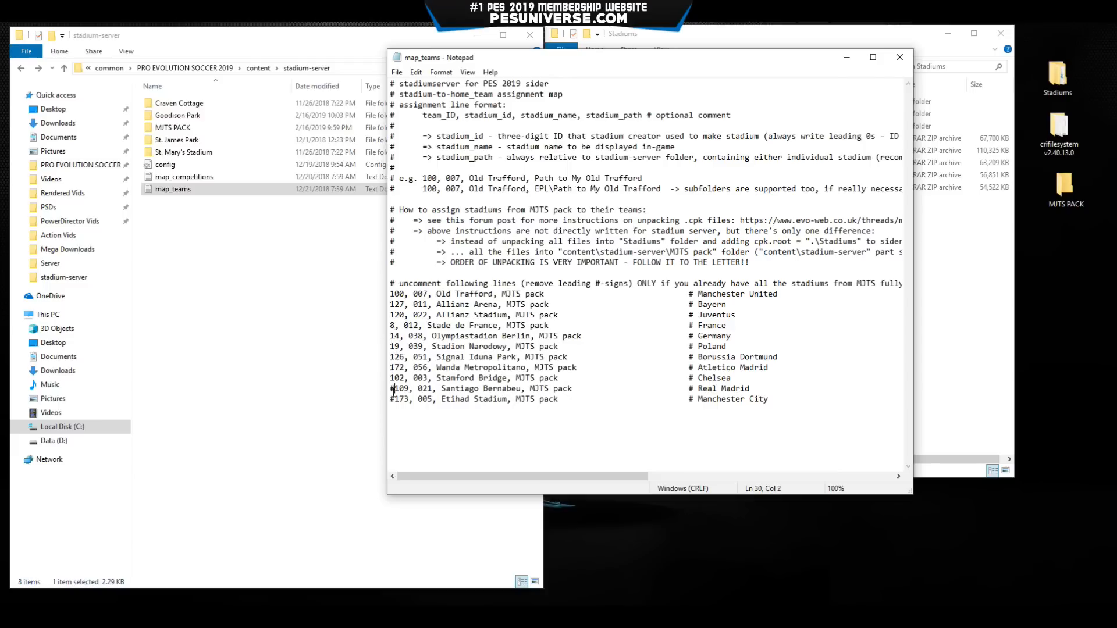
{"action": "key", "text": "Delete"}
{"action": "key", "text": "Down"}
{"action": "key", "text": "Delete"}
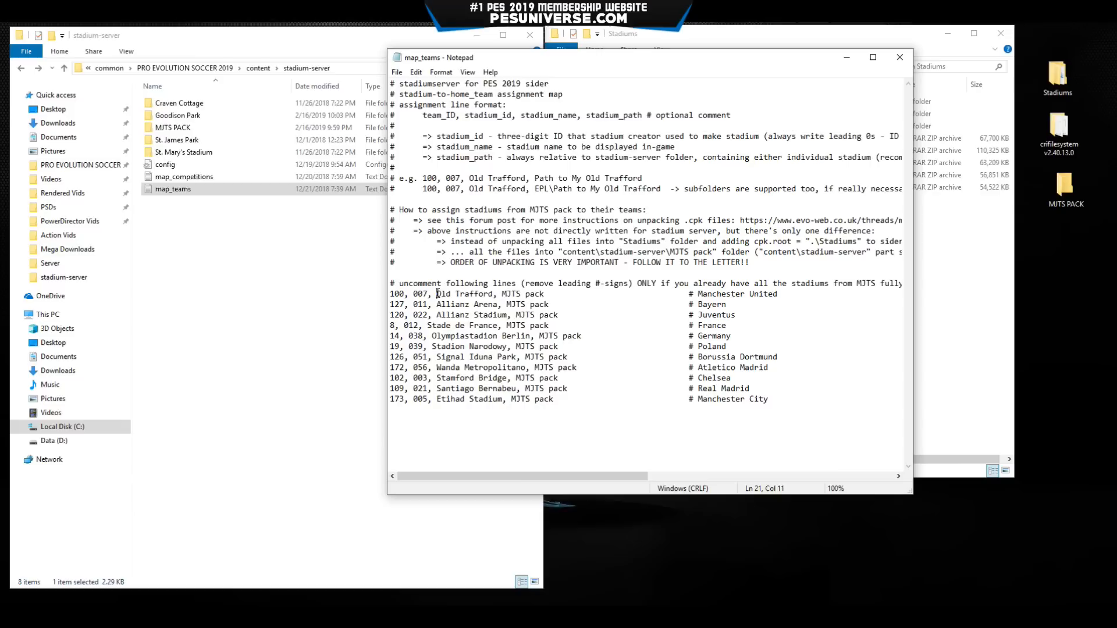
Highlight the Old Trafford stadium name, then reposition the Notepad window and clear the selection.
{"action": "left_click_drag", "start_coordinate": [438, 294], "coordinate": [545, 295]}
{"action": "left_click_drag", "start_coordinate": [587, 60], "coordinate": [675, 52]}
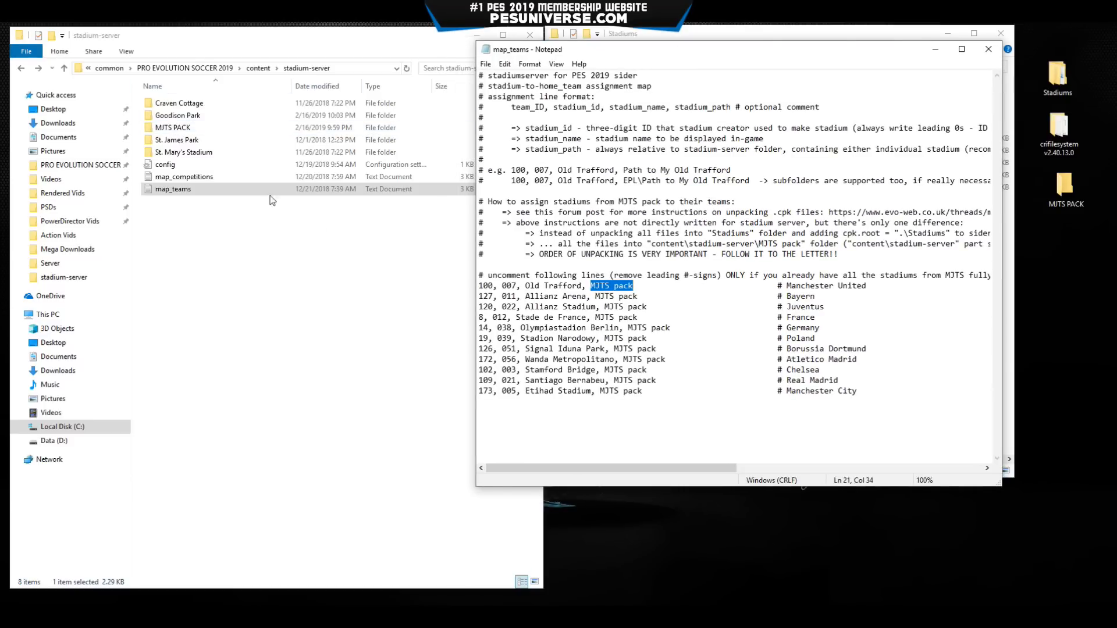
{"action": "left_click", "coordinate": [611, 297]}
{"action": "left_click", "coordinate": [648, 416]}
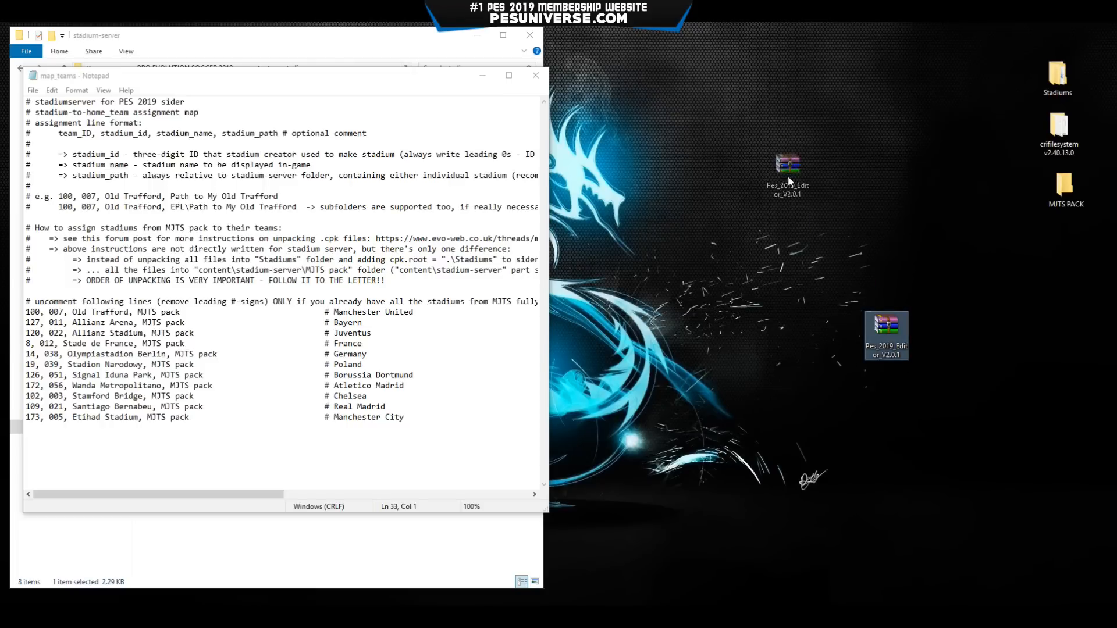
Extract the Pes 2019 Editor V2.0.1 folder from Pes_2019_Editor_V2.0.1.rar onto the desktop.
{"action": "left_click_drag", "start_coordinate": [788, 175], "coordinate": [768, 147]}
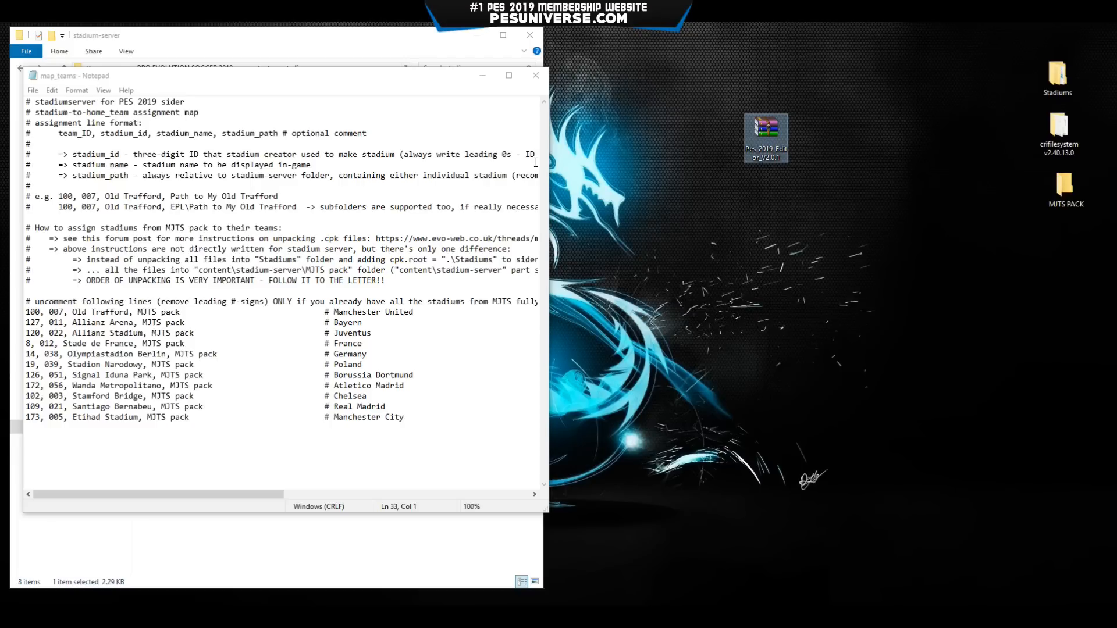
{"action": "double_click", "coordinate": [766, 138]}
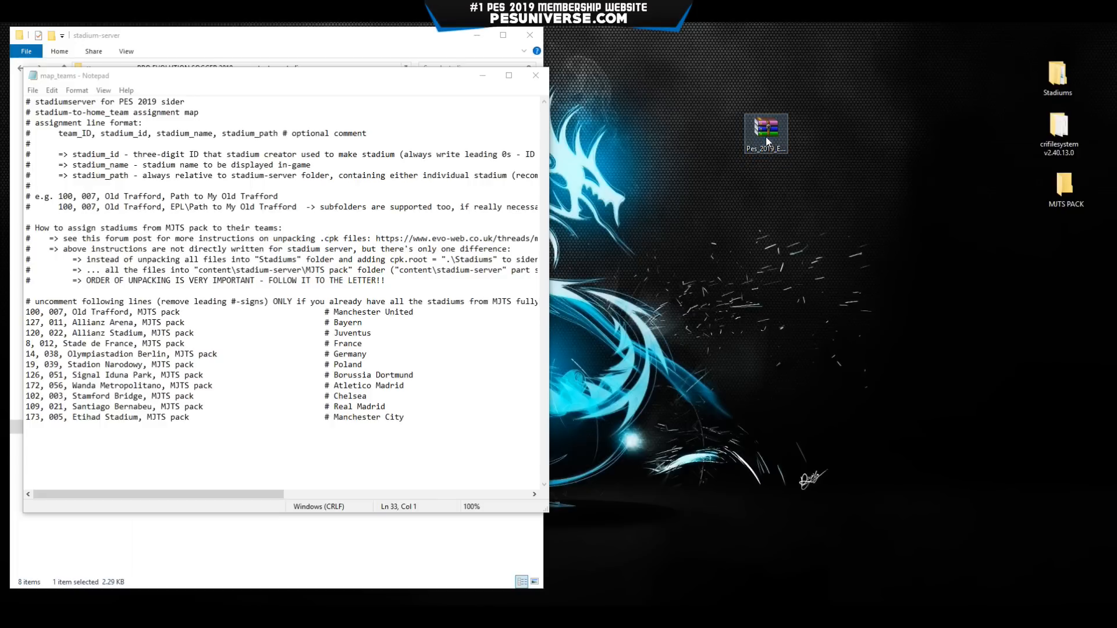
{"action": "left_click_drag", "start_coordinate": [373, 218], "coordinate": [871, 300]}
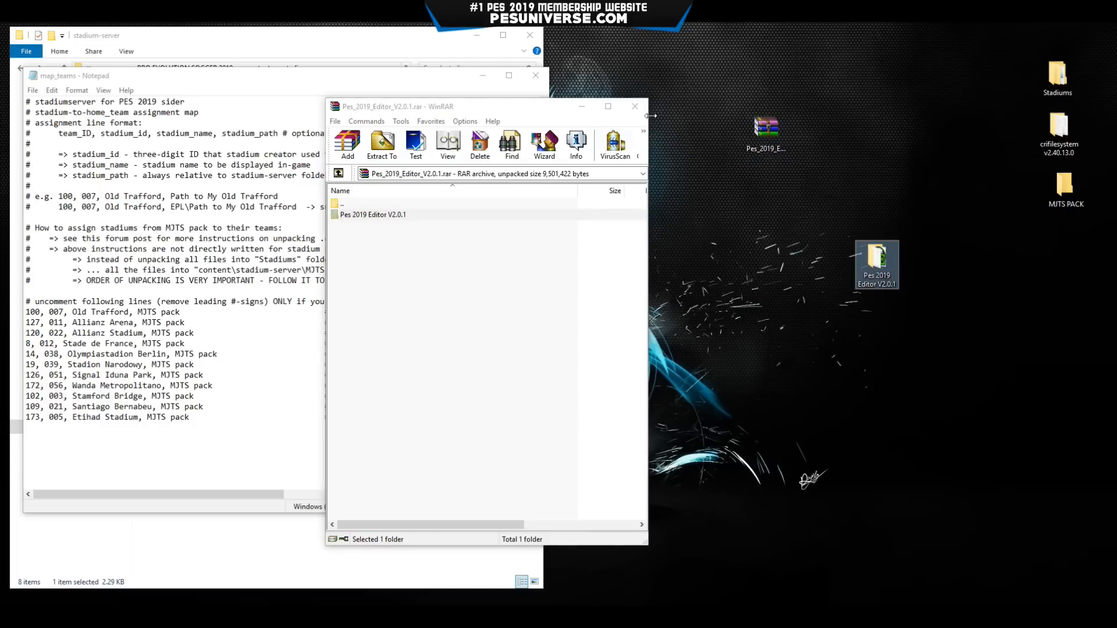
{"action": "left_click", "coordinate": [635, 106]}
{"action": "left_click_drag", "start_coordinate": [877, 257], "coordinate": [1056, 256]}
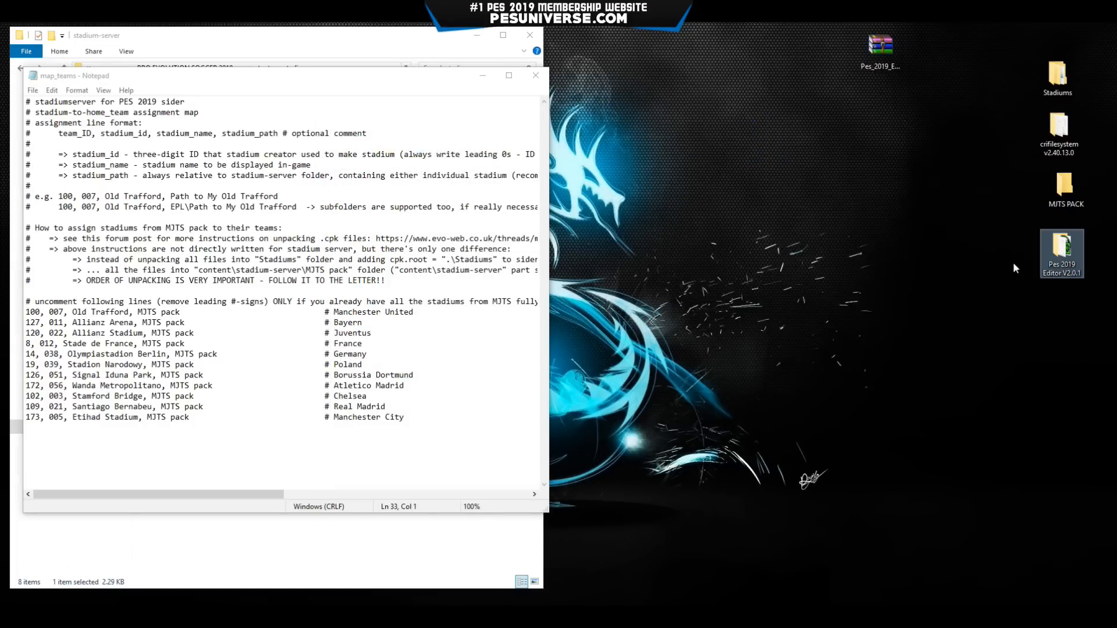
Launch PES2019Editor.exe from the extracted Pes 2019 Editor V2.0.1 folder.
{"action": "double_click", "coordinate": [1057, 258]}
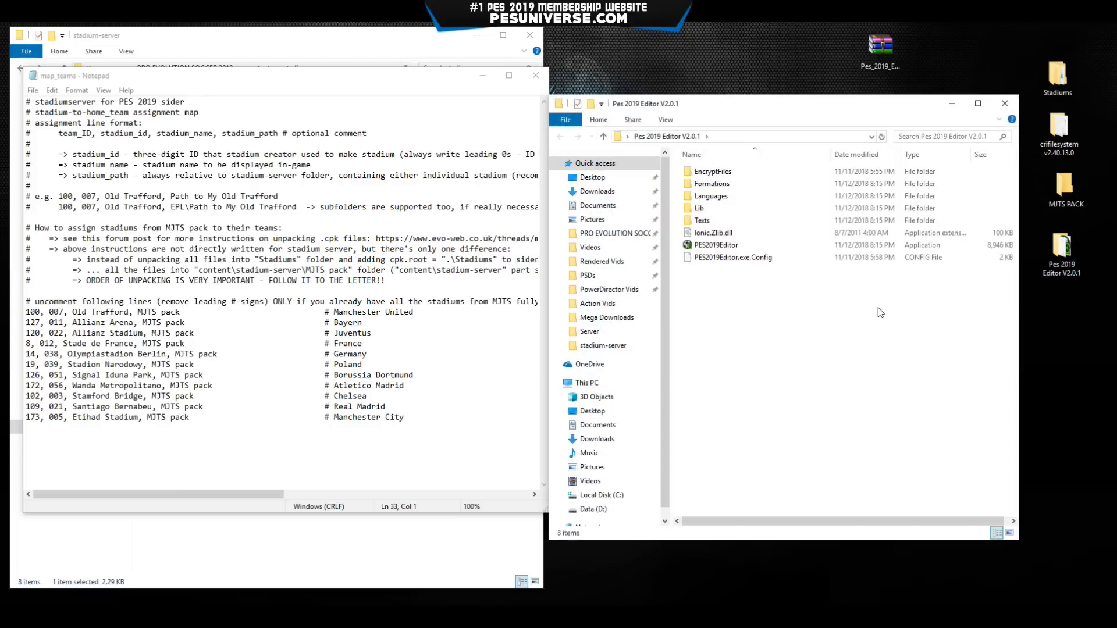
{"action": "double_click", "coordinate": [706, 249]}
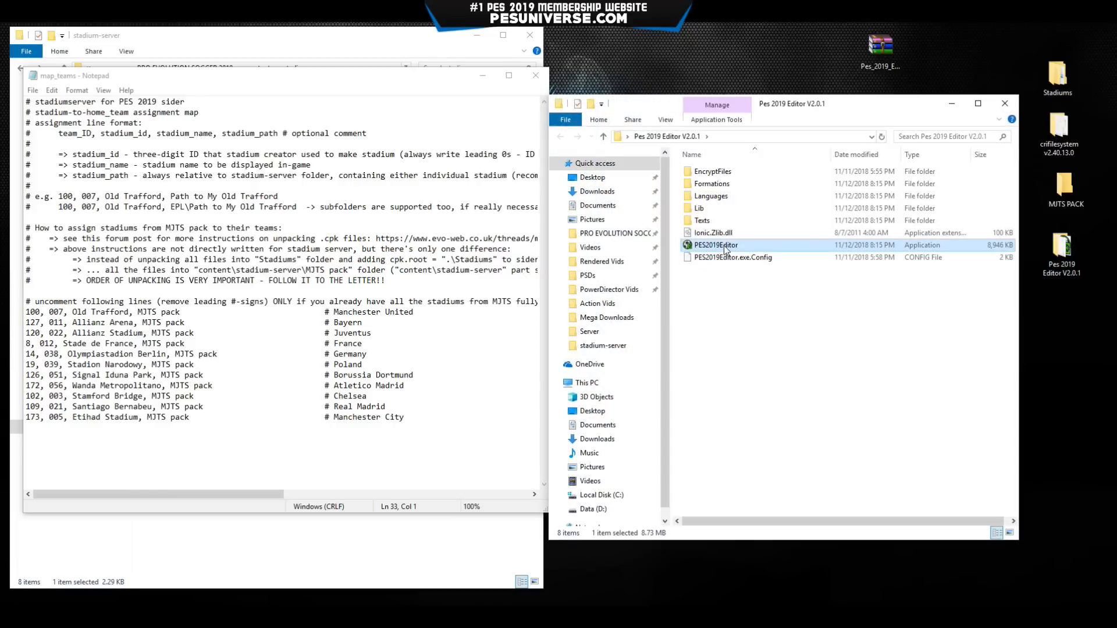
{"action": "left_click", "coordinate": [953, 106]}
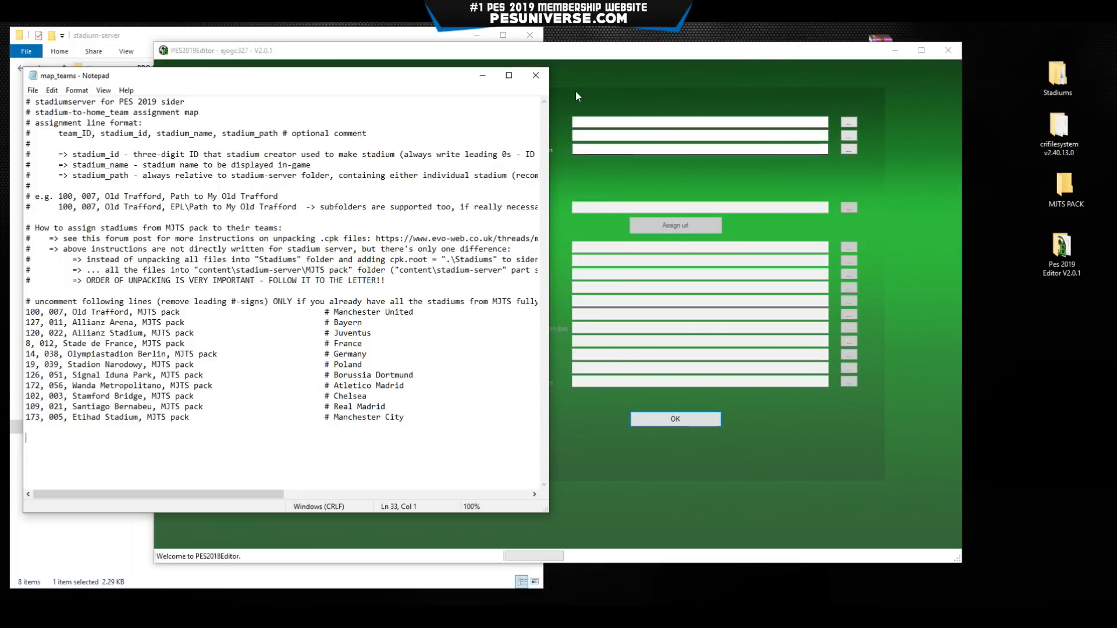
Load EDIT00000000 from Documents > KONAMI > PRO EVOLUTION SOCCER 2019 > save as the edit file.
{"action": "left_click", "coordinate": [577, 93]}
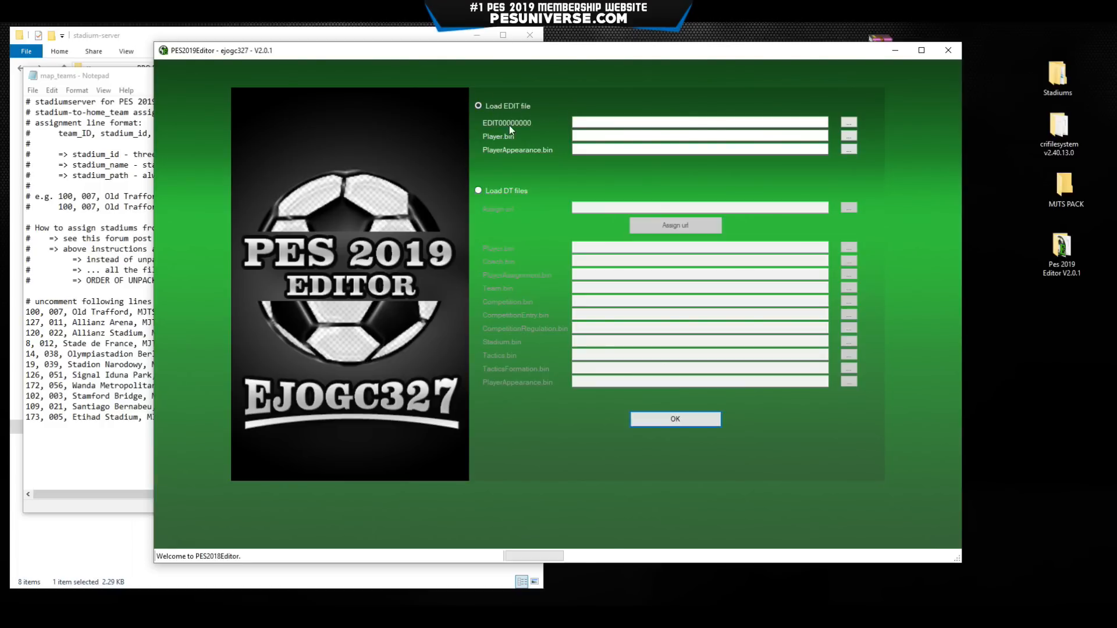
{"action": "left_click", "coordinate": [849, 123]}
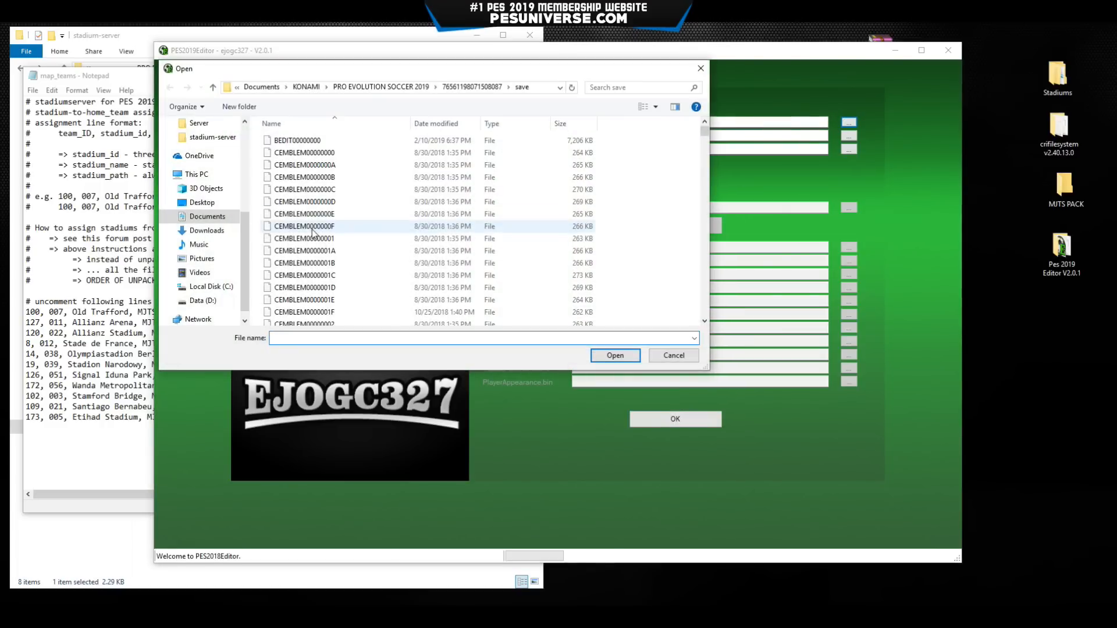
{"action": "left_click", "coordinate": [215, 217]}
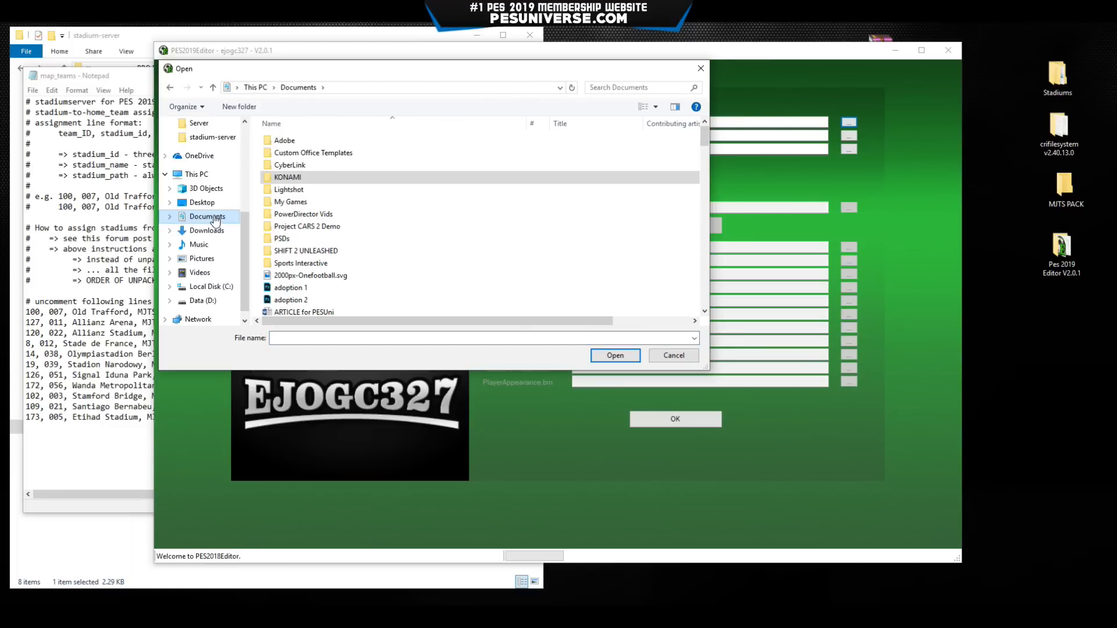
{"action": "double_click", "coordinate": [288, 177]}
{"action": "double_click", "coordinate": [296, 140]}
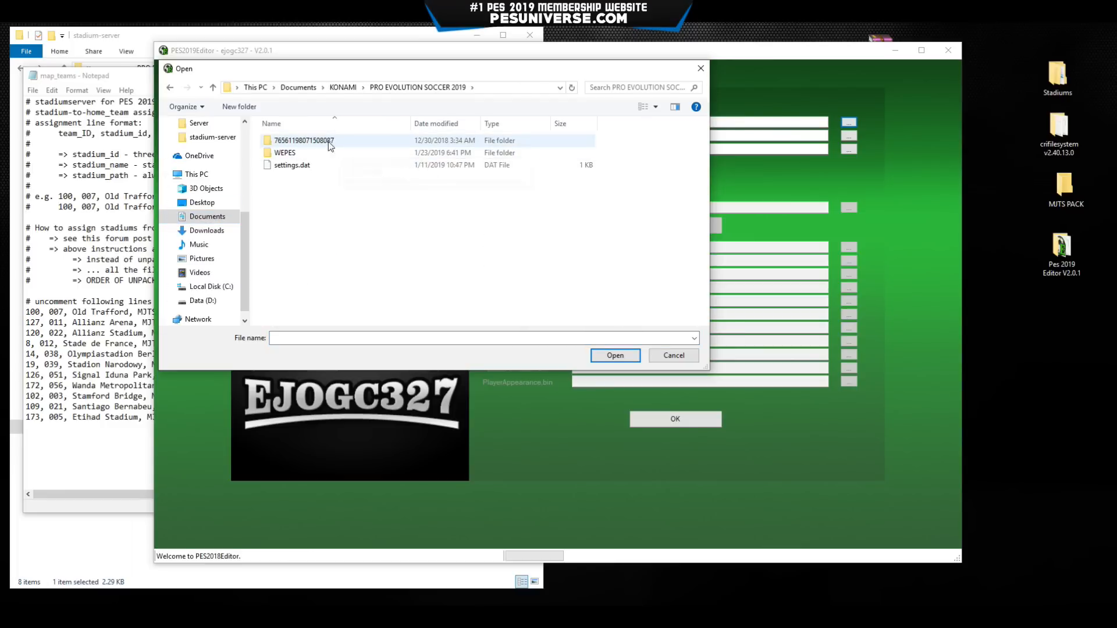
{"action": "double_click", "coordinate": [318, 140]}
{"action": "double_click", "coordinate": [296, 141]}
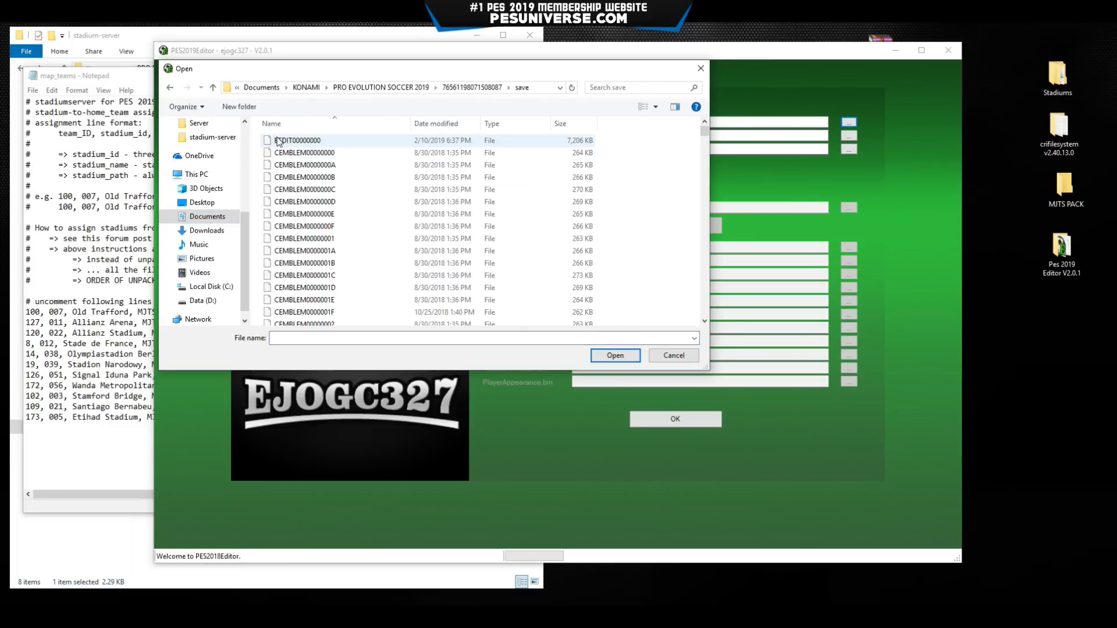
{"action": "left_click_drag", "start_coordinate": [702, 133], "coordinate": [703, 174]}
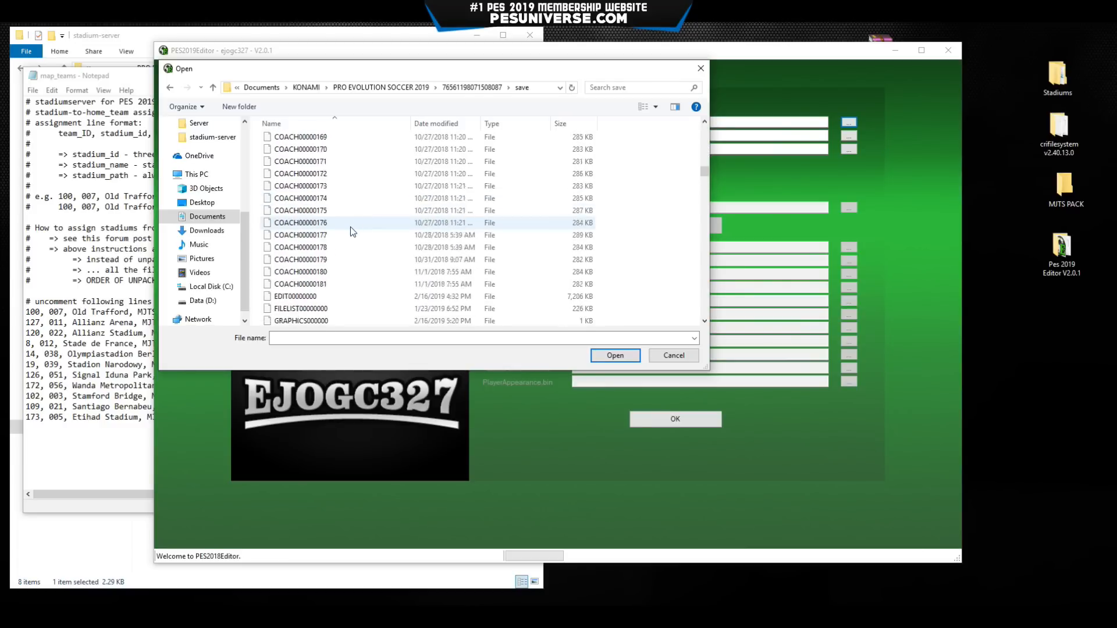
{"action": "left_click", "coordinate": [327, 232]}
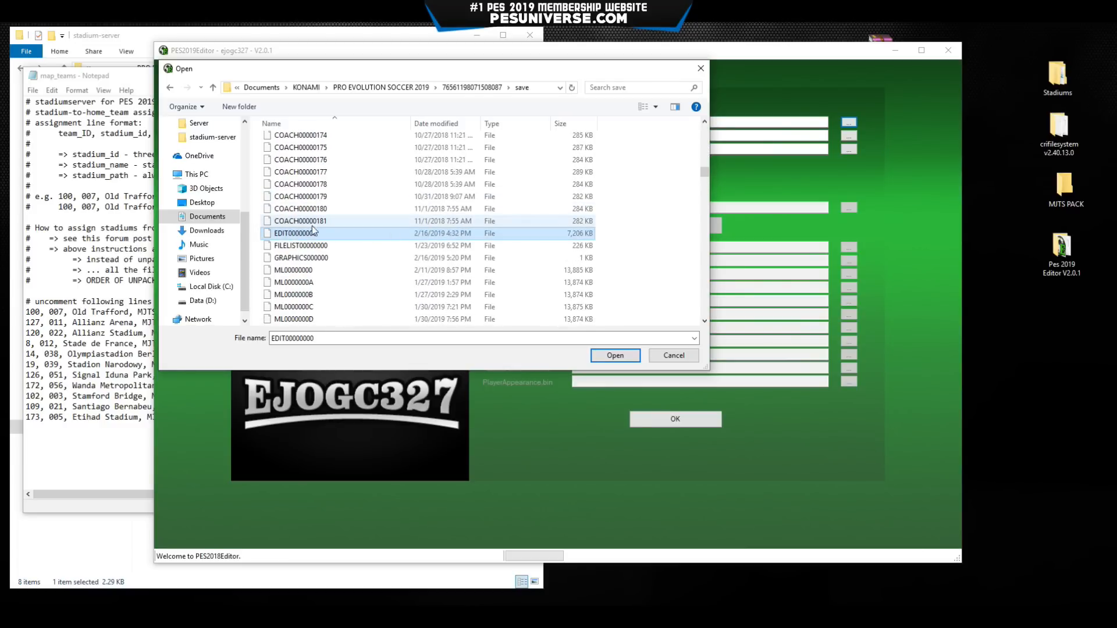
{"action": "left_click", "coordinate": [614, 360]}
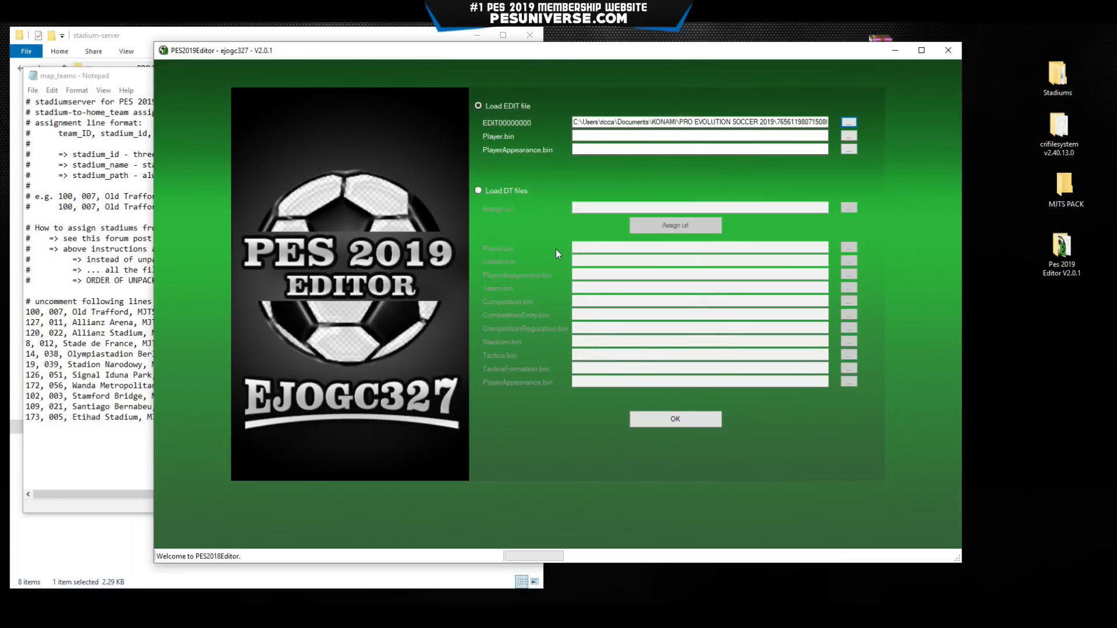
Load the edit data into the Teams section and point out the Goodison Park, St. Mary's and Craven Cottage folders.
{"action": "left_click", "coordinate": [667, 419]}
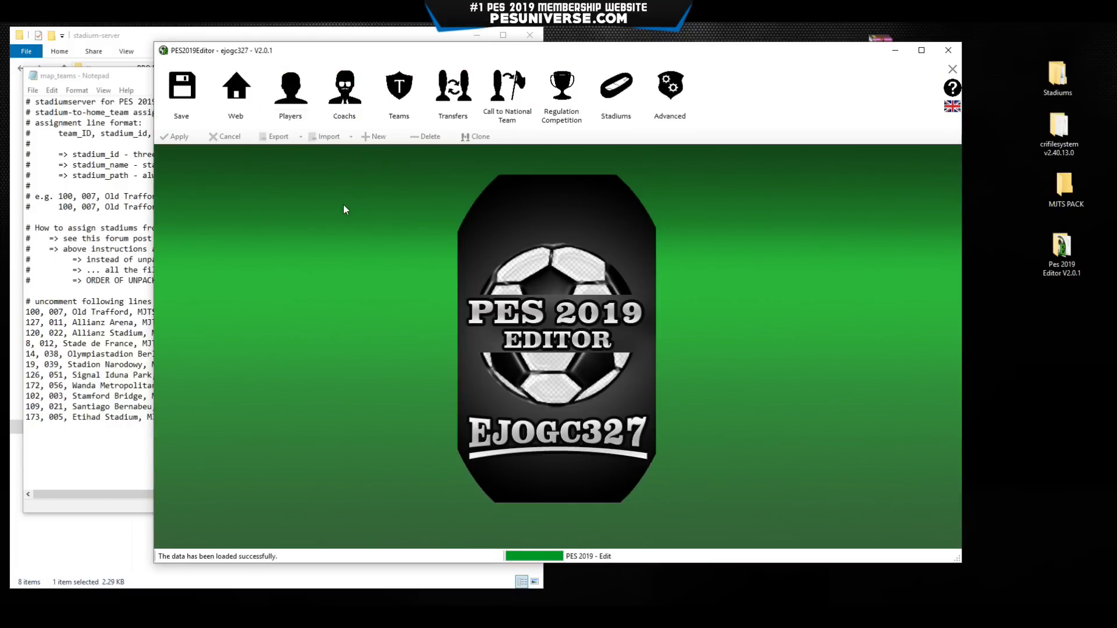
{"action": "left_click", "coordinate": [400, 90]}
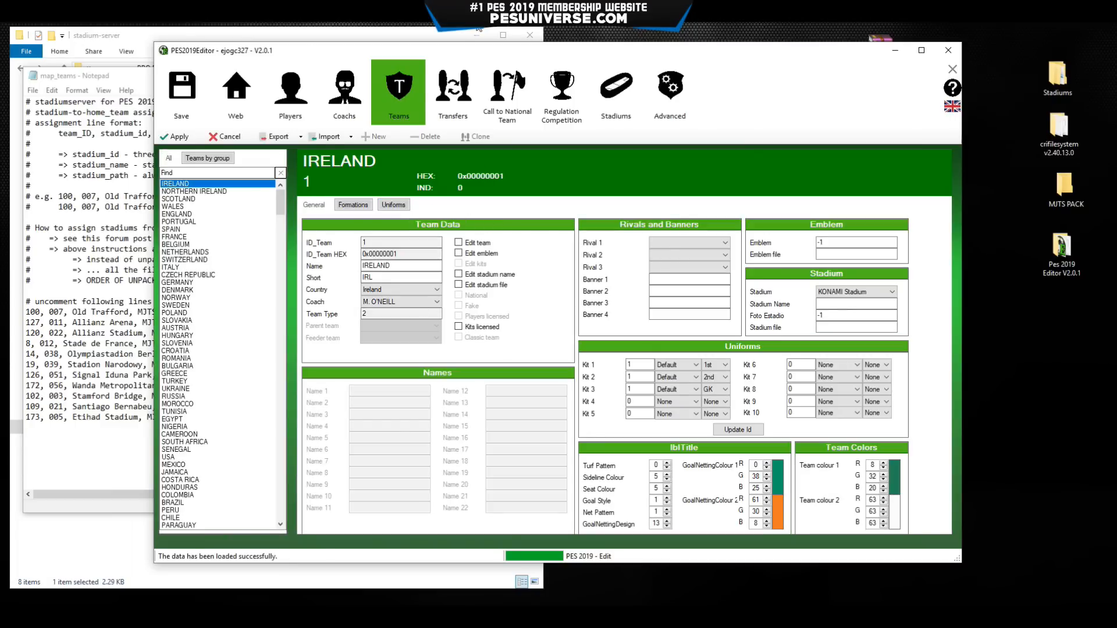
{"action": "left_click_drag", "start_coordinate": [303, 56], "coordinate": [364, 57]}
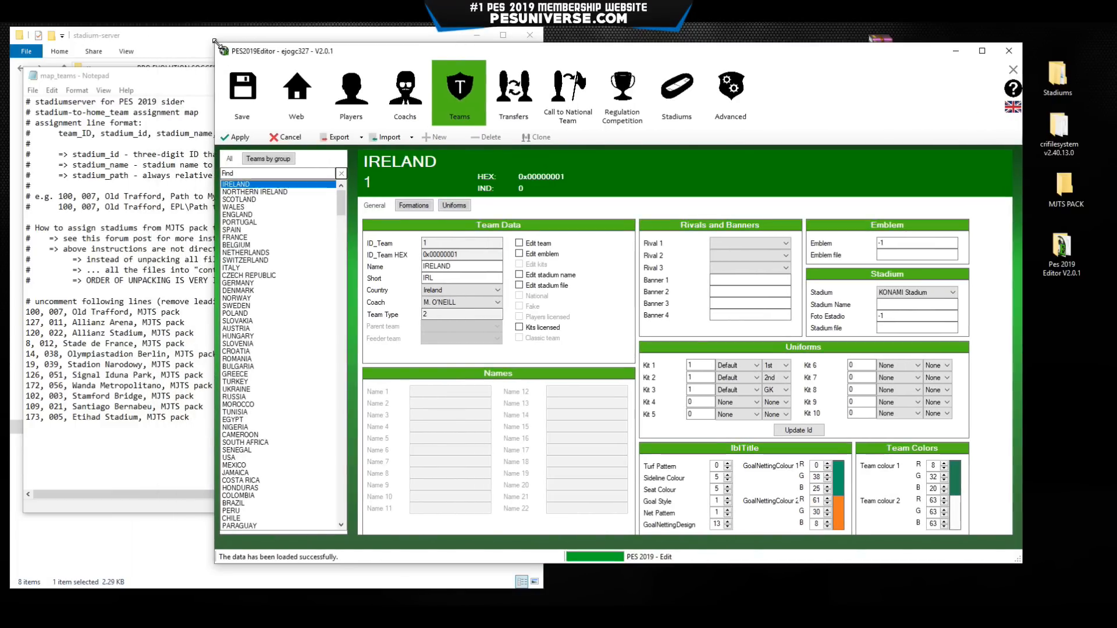
{"action": "left_click_drag", "start_coordinate": [215, 43], "coordinate": [499, 57]}
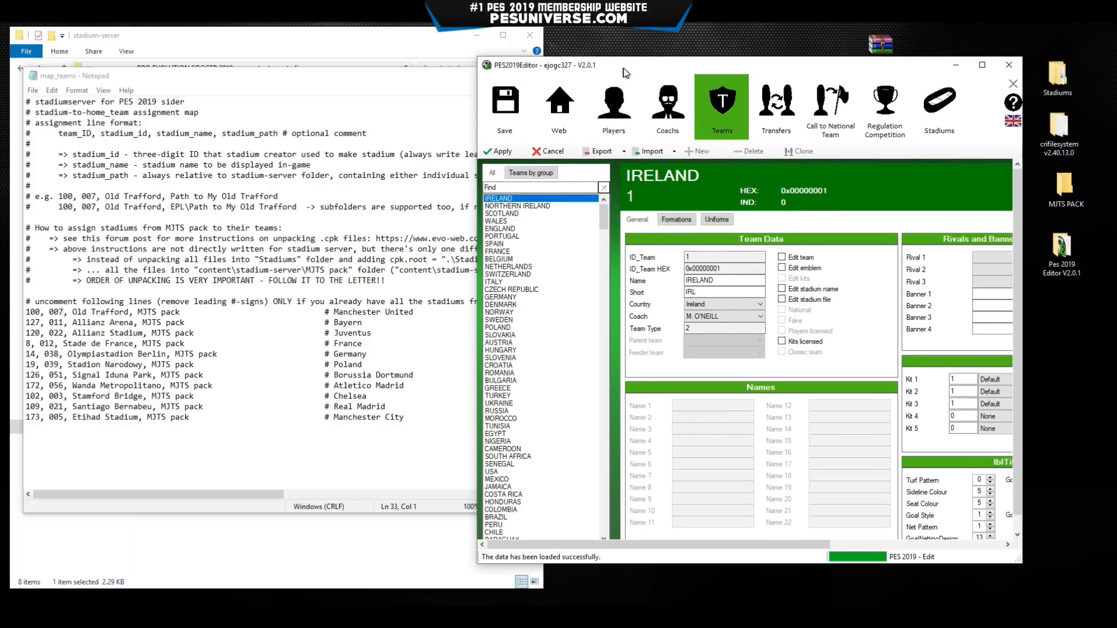
{"action": "left_click_drag", "start_coordinate": [623, 69], "coordinate": [696, 47]}
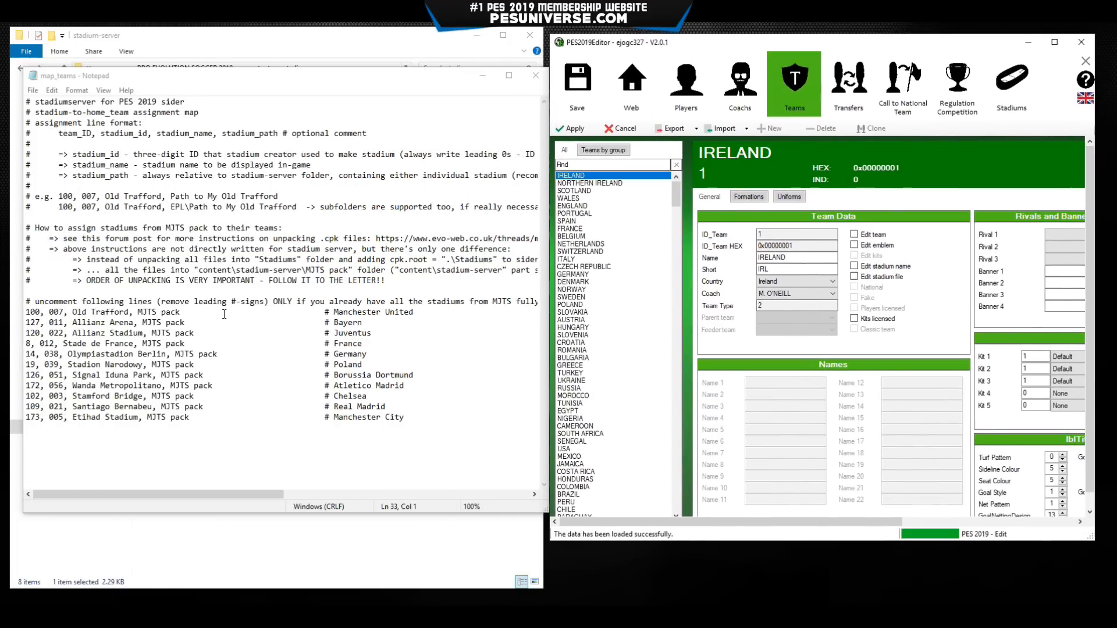
{"action": "left_click_drag", "start_coordinate": [398, 80], "coordinate": [934, 96]}
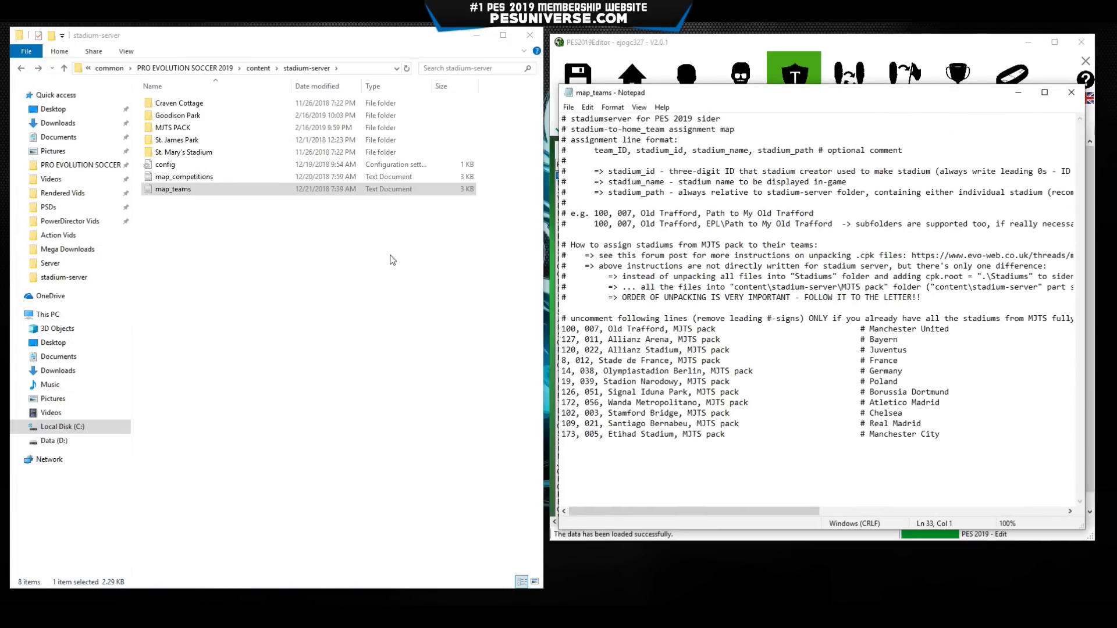
{"action": "left_click", "coordinate": [193, 116]}
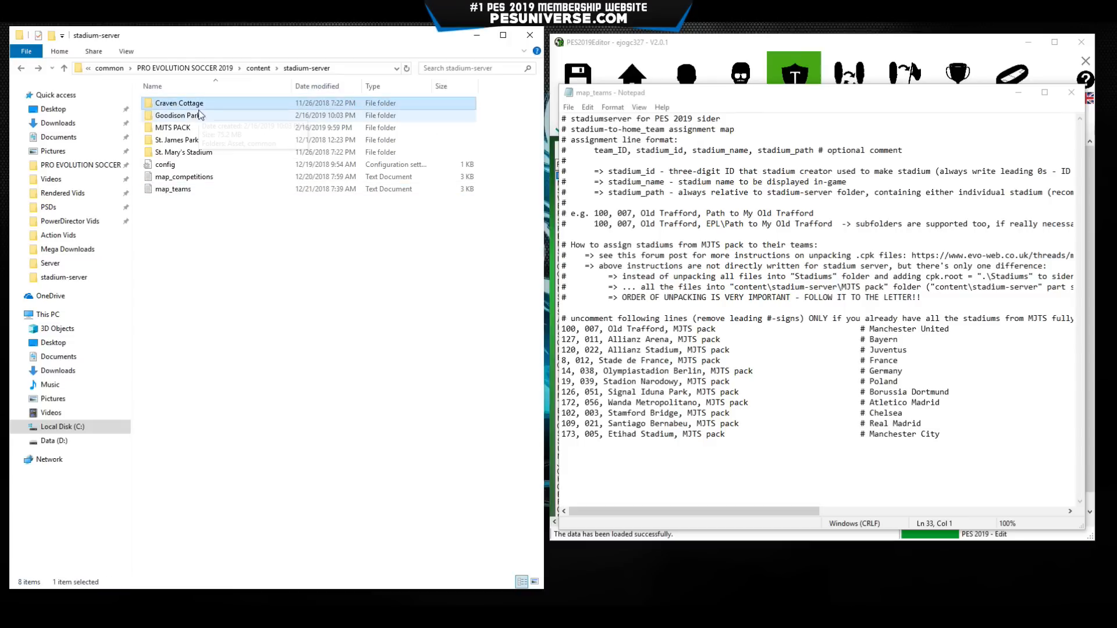
{"action": "left_click", "coordinate": [185, 152]}
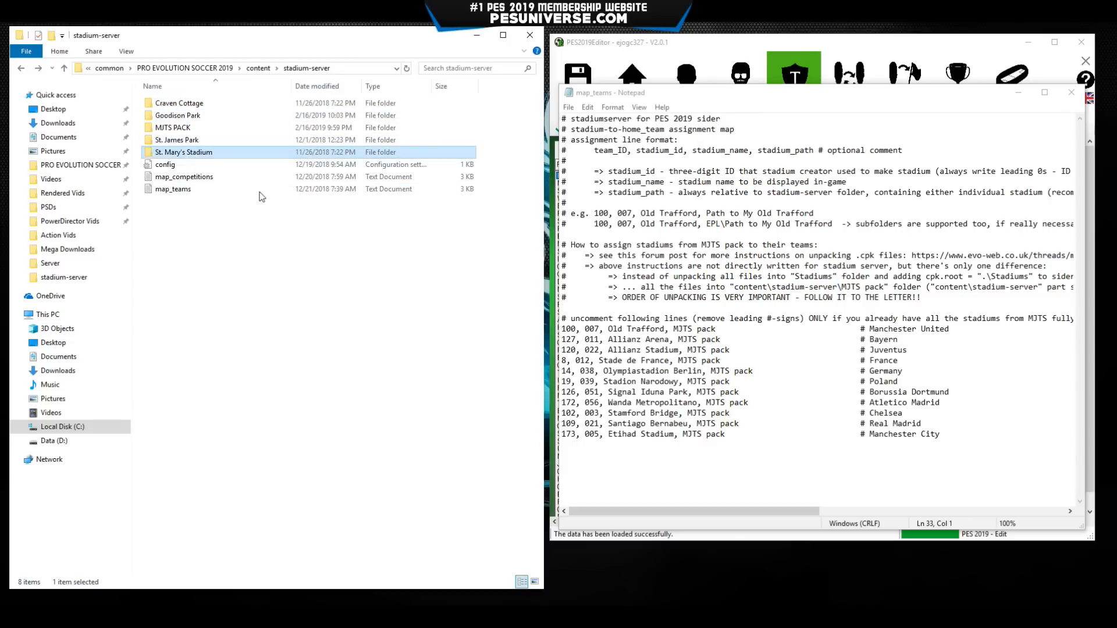
{"action": "left_click", "coordinate": [198, 104]}
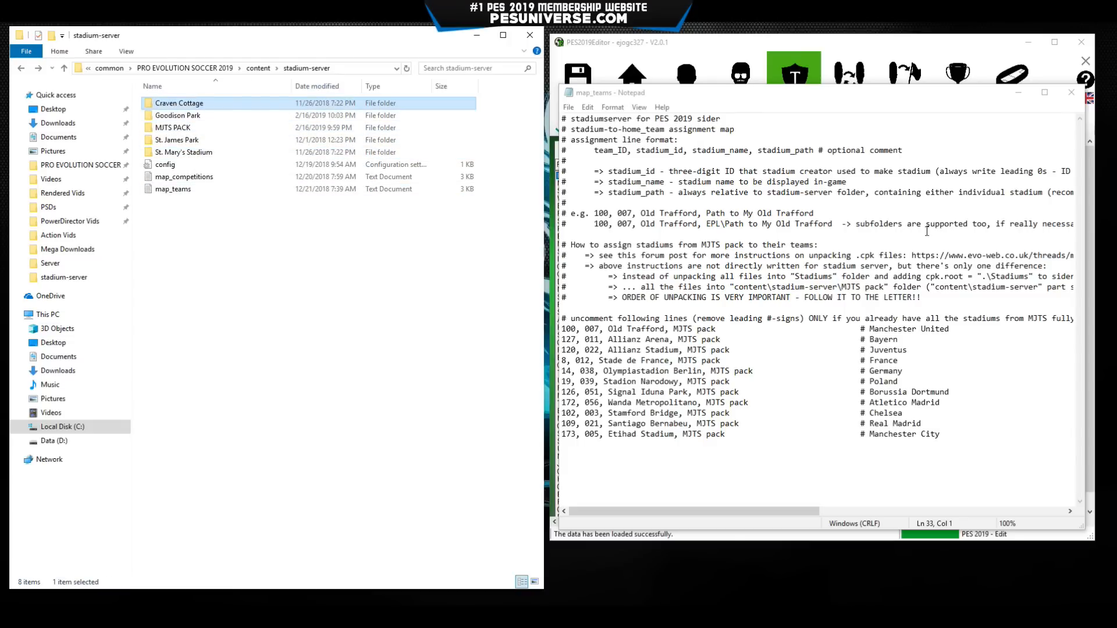
Search the team list for FULHAM and select its team ID 178.
{"action": "left_click_drag", "start_coordinate": [878, 95], "coordinate": [363, 137]}
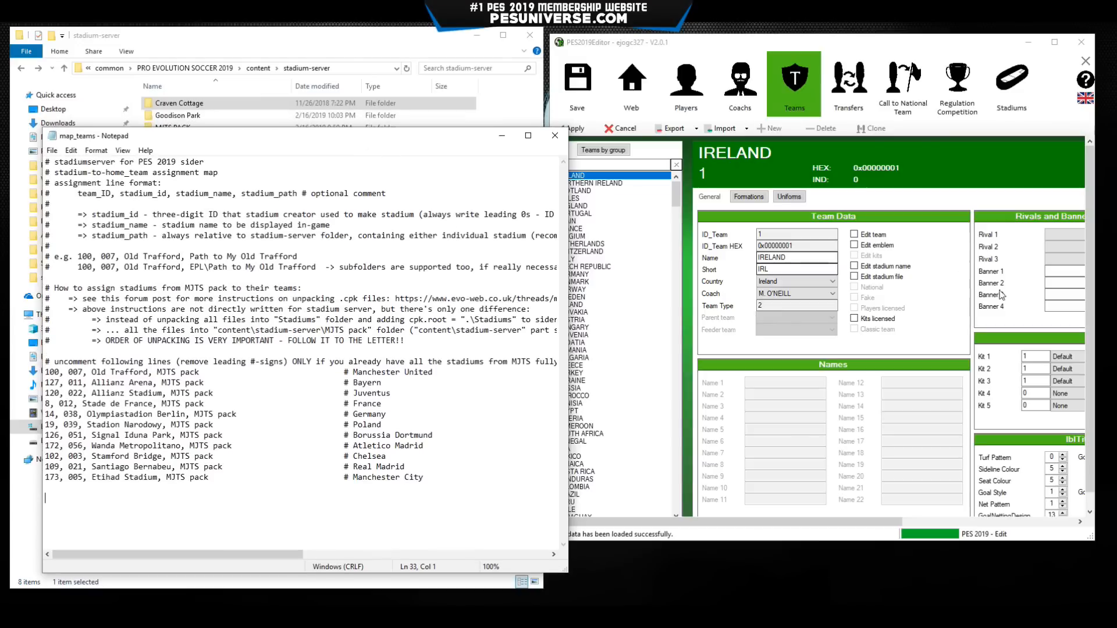
{"action": "left_click", "coordinate": [616, 163]}
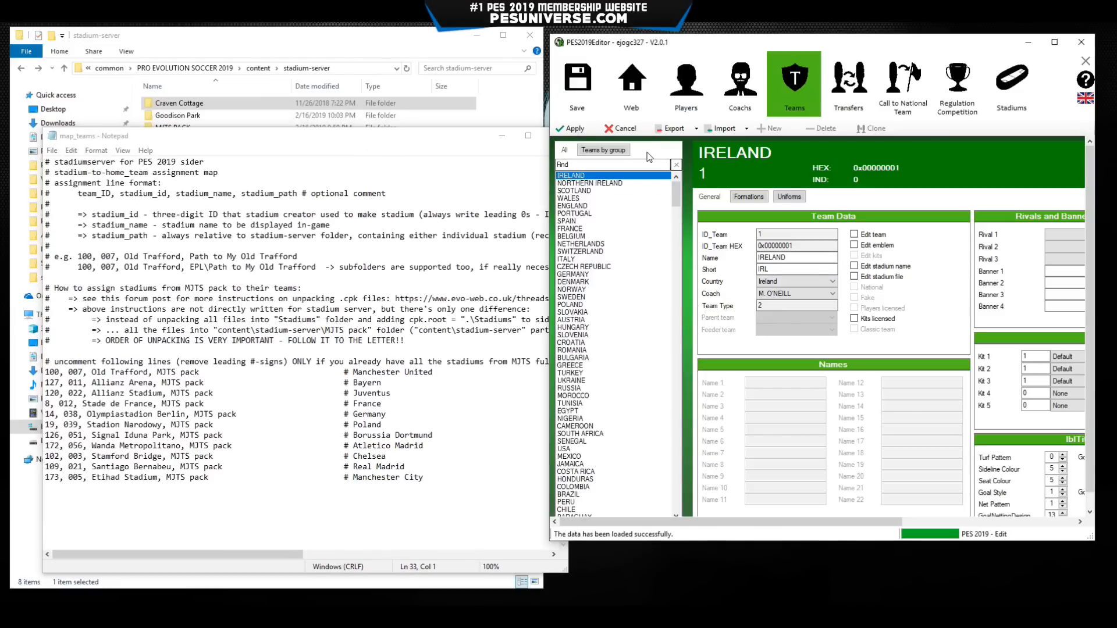
{"action": "left_click", "coordinate": [614, 164]}
{"action": "type", "text": "FU"}
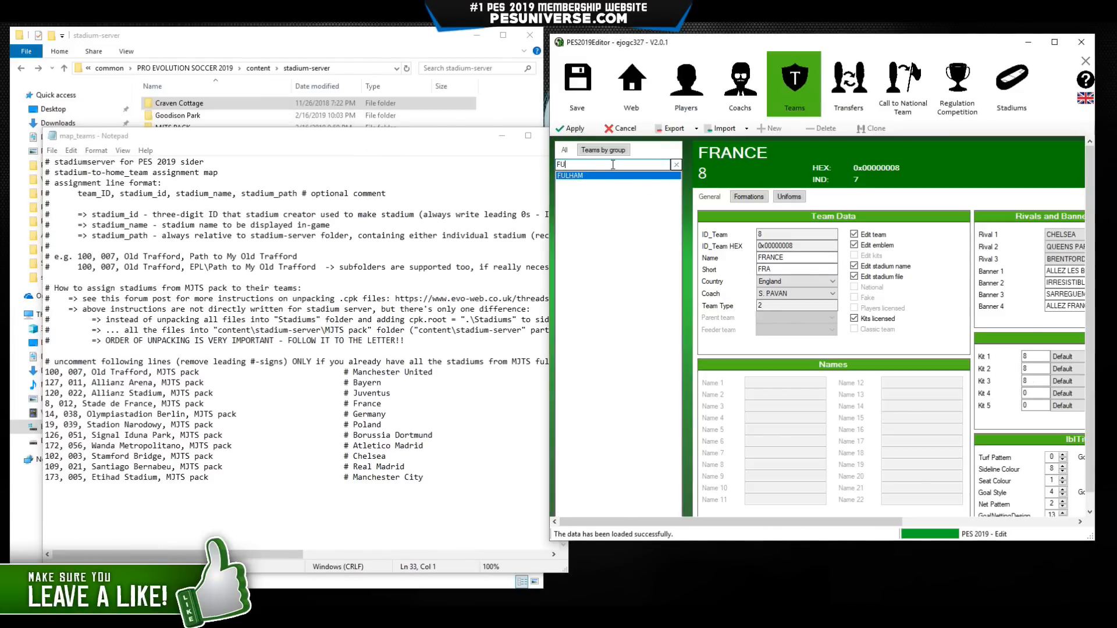
{"action": "type", "text": "LHAM"}
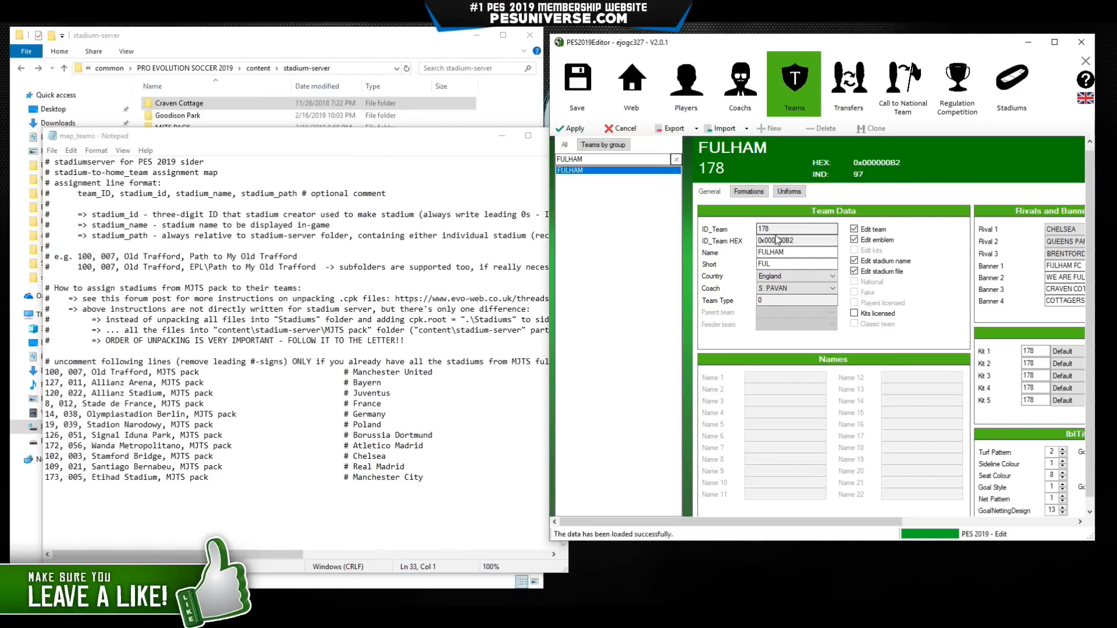
{"action": "left_click_drag", "start_coordinate": [782, 229], "coordinate": [759, 229]}
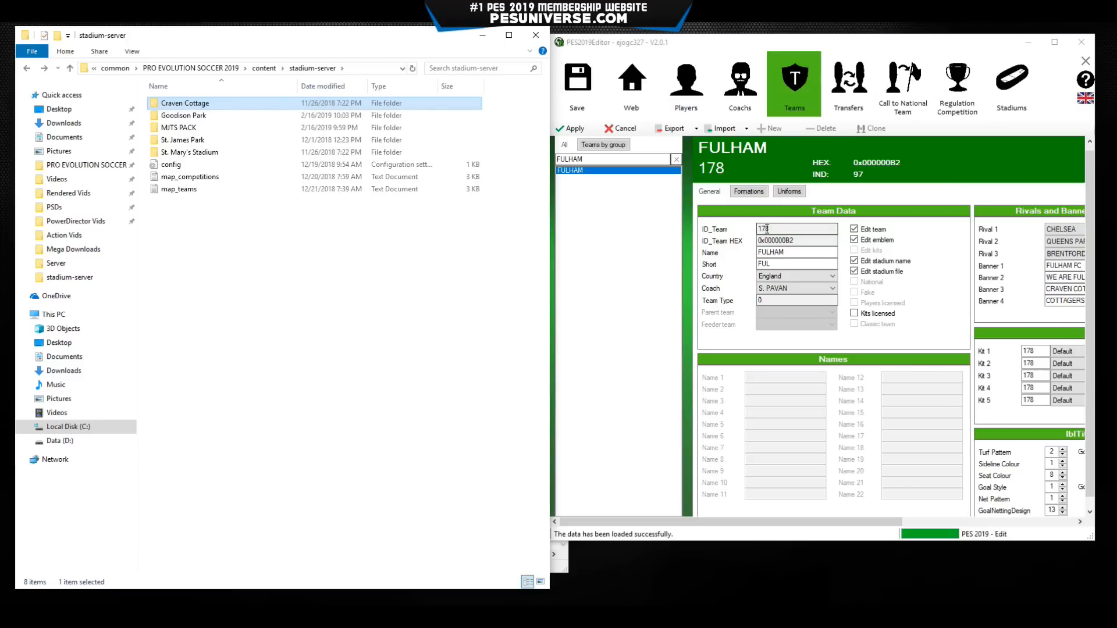
Confirm Craven Cottage's Asset > model > bg folder contains st009.
{"action": "left_click", "coordinate": [1029, 43]}
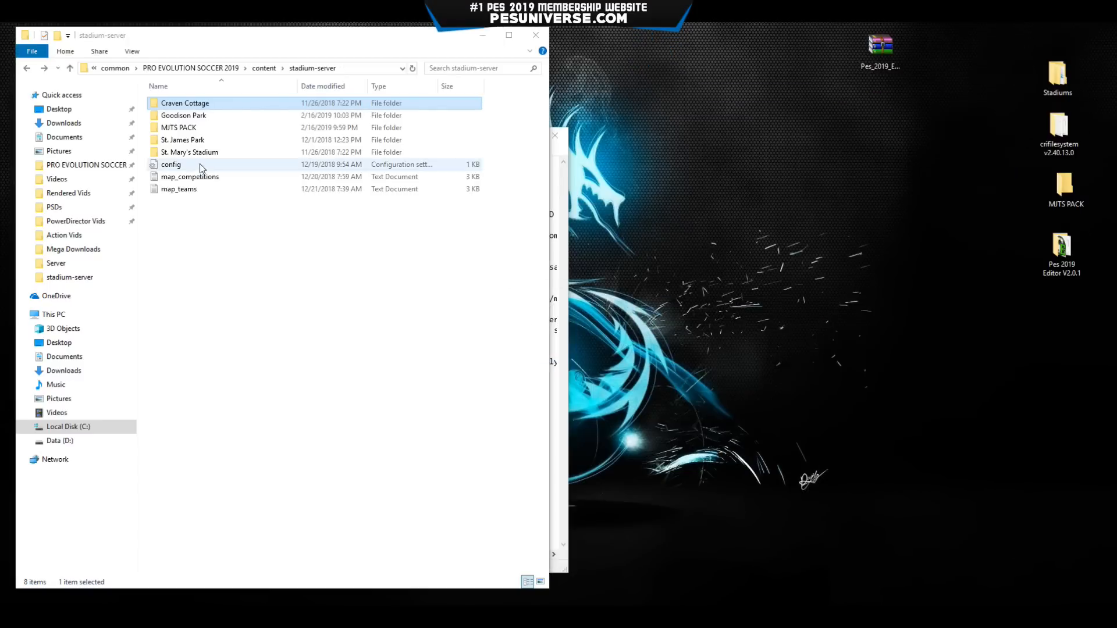
{"action": "double_click", "coordinate": [198, 104]}
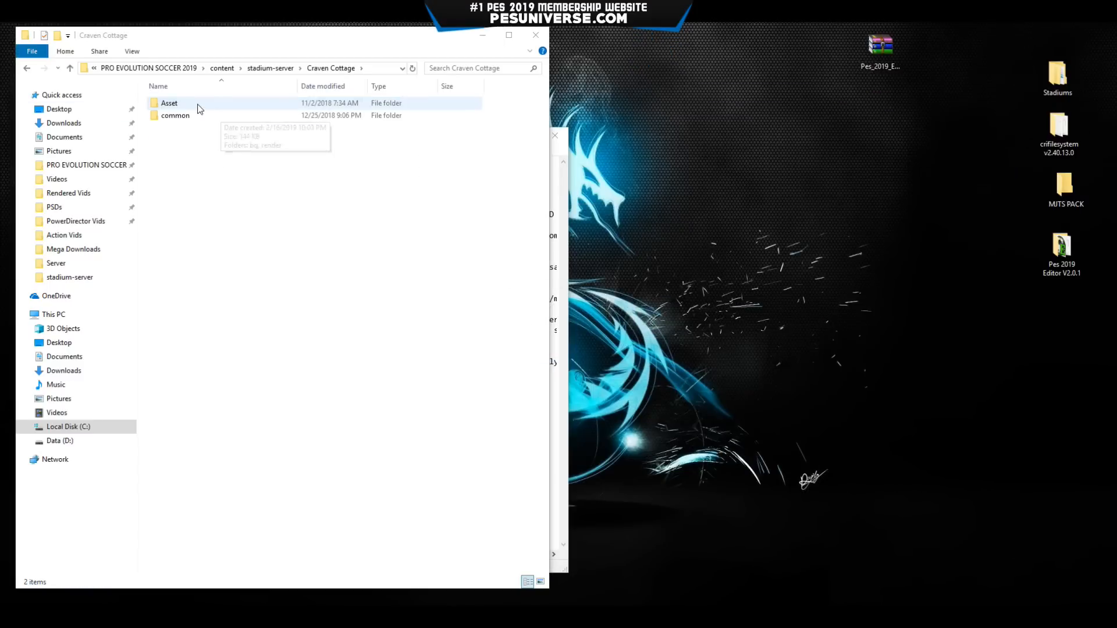
{"action": "double_click", "coordinate": [200, 106]}
{"action": "double_click", "coordinate": [200, 108]}
{"action": "double_click", "coordinate": [194, 104]}
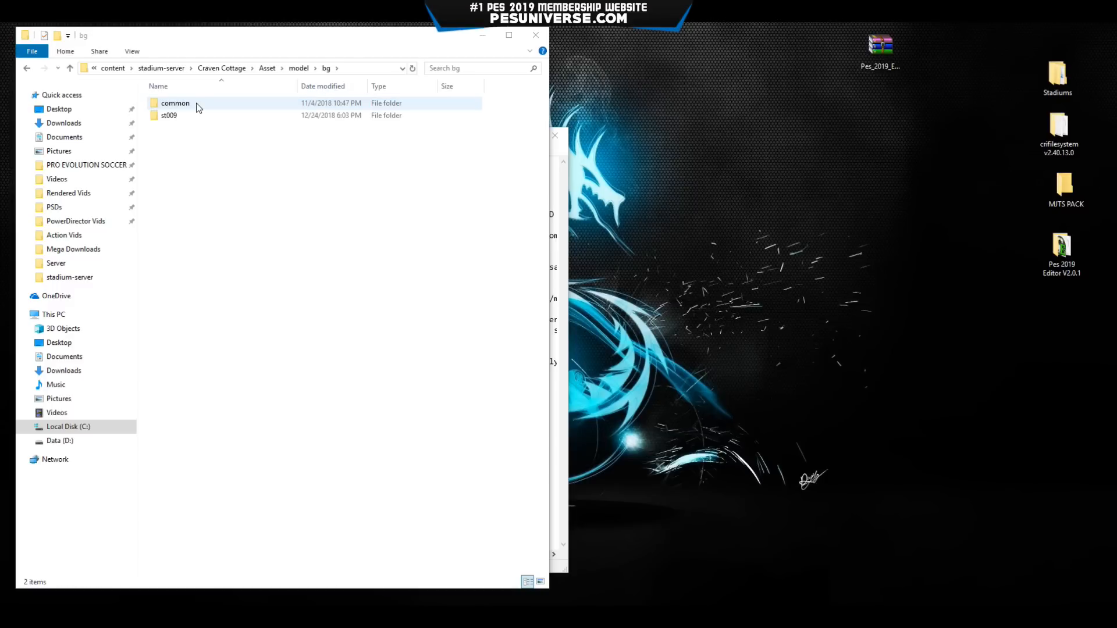
{"action": "left_click", "coordinate": [170, 116]}
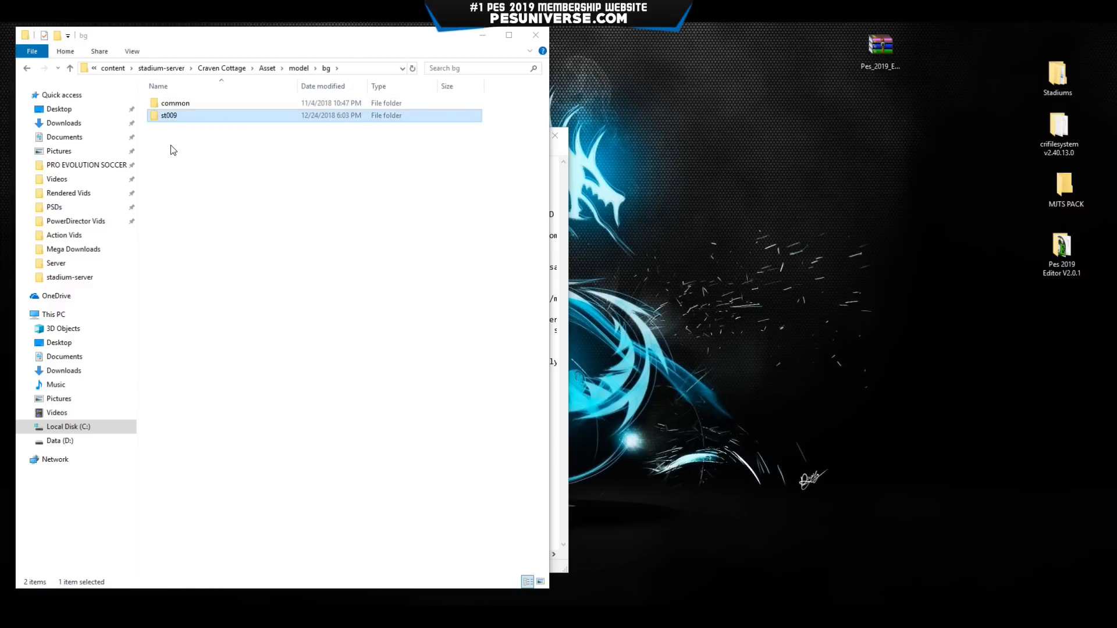
{"action": "key", "text": "alt+Left"}
{"action": "key", "text": "alt+Left"}
{"action": "key", "text": "alt+Left"}
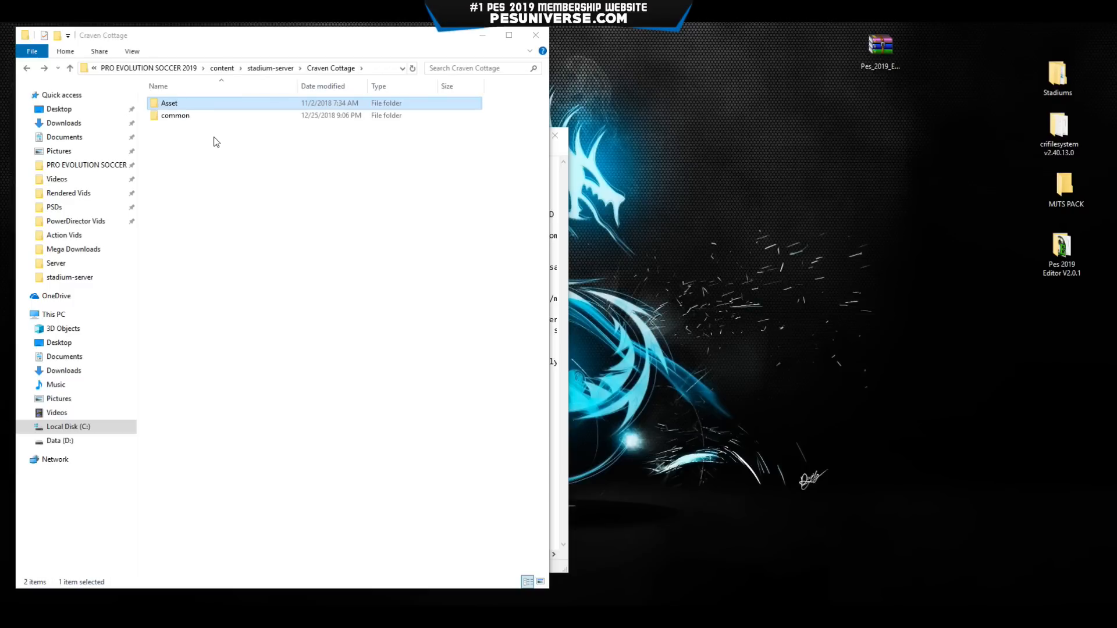
{"action": "key", "text": "alt+Left"}
Check the Goodison Park and St. James Park bg folders the same way, then return to map_teams.
{"action": "double_click", "coordinate": [193, 116]}
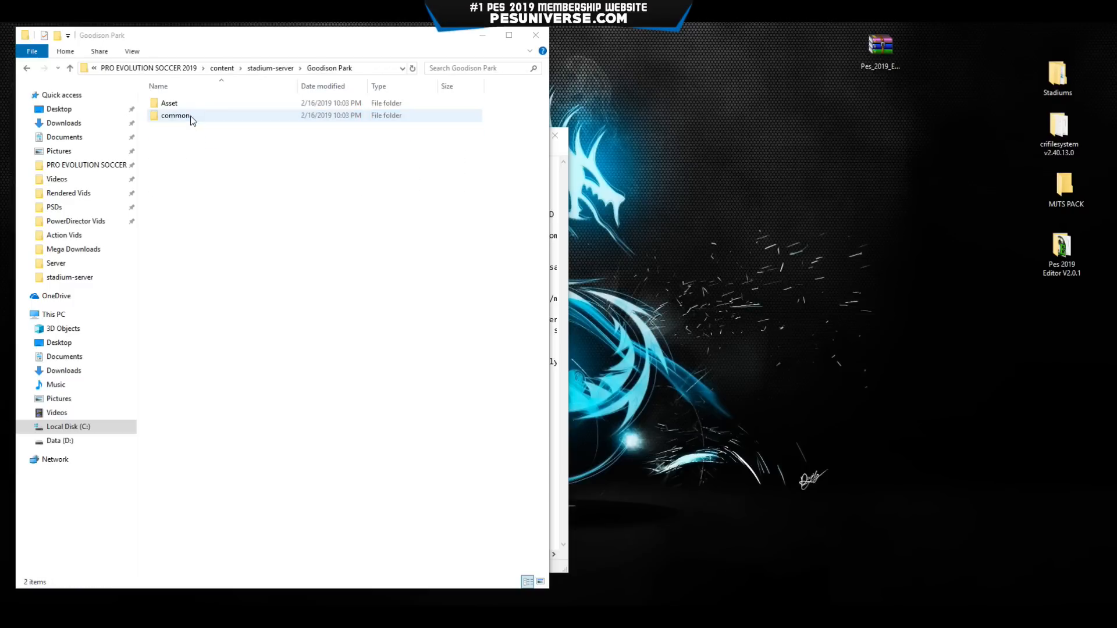
{"action": "double_click", "coordinate": [187, 104]}
{"action": "double_click", "coordinate": [187, 104]}
{"action": "double_click", "coordinate": [187, 104]}
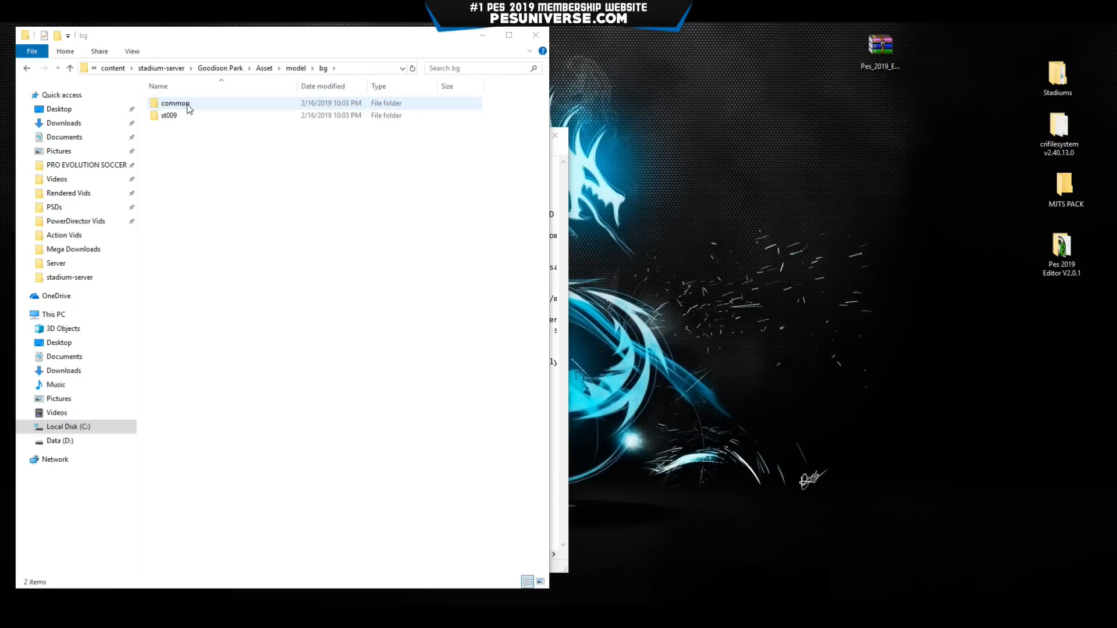
{"action": "key", "text": "alt+Left"}
{"action": "key", "text": "alt+Left"}
{"action": "key", "text": "alt+Left"}
{"action": "key", "text": "alt+Left"}
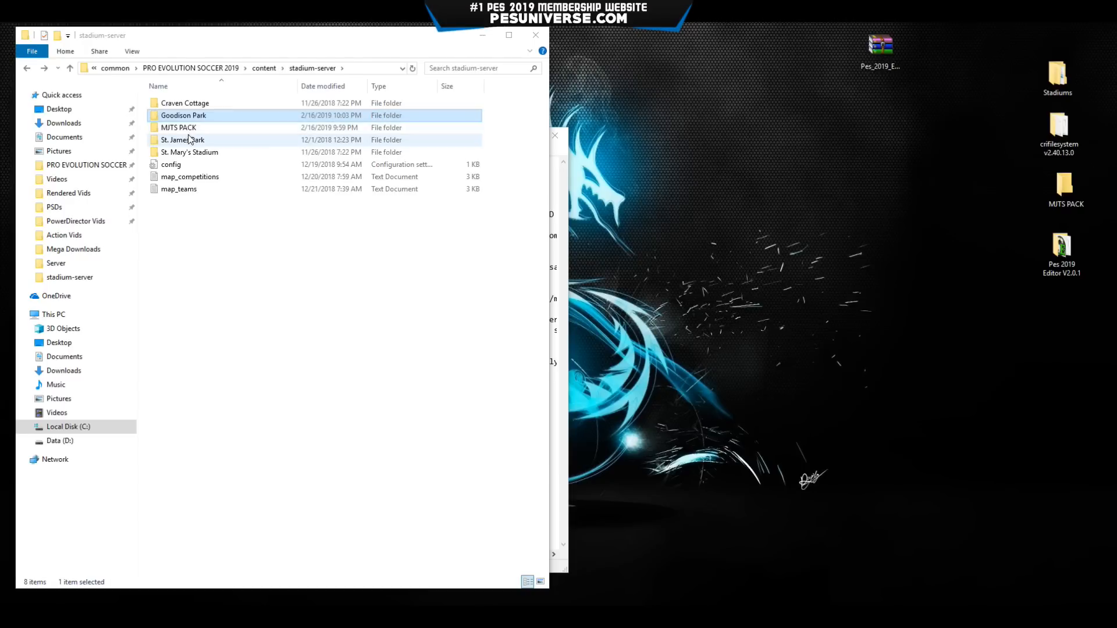
{"action": "double_click", "coordinate": [189, 140]}
{"action": "double_click", "coordinate": [187, 104]}
{"action": "double_click", "coordinate": [187, 105]}
{"action": "double_click", "coordinate": [187, 105]}
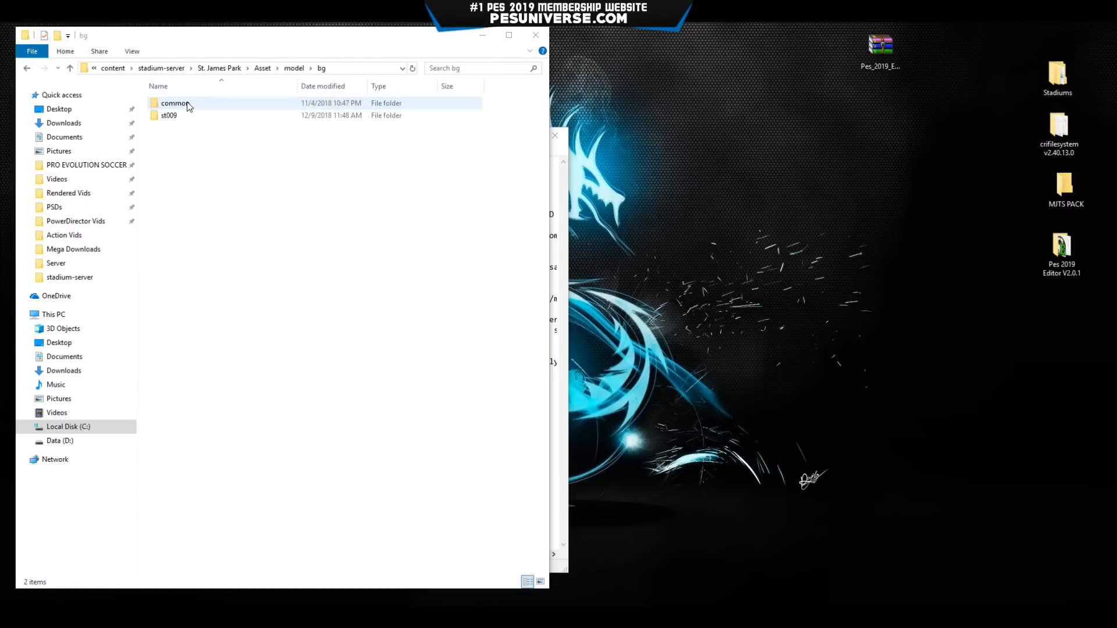
{"action": "key", "text": "alt+Left"}
{"action": "key", "text": "alt+Left"}
{"action": "key", "text": "alt+Left"}
{"action": "key", "text": "alt+Left"}
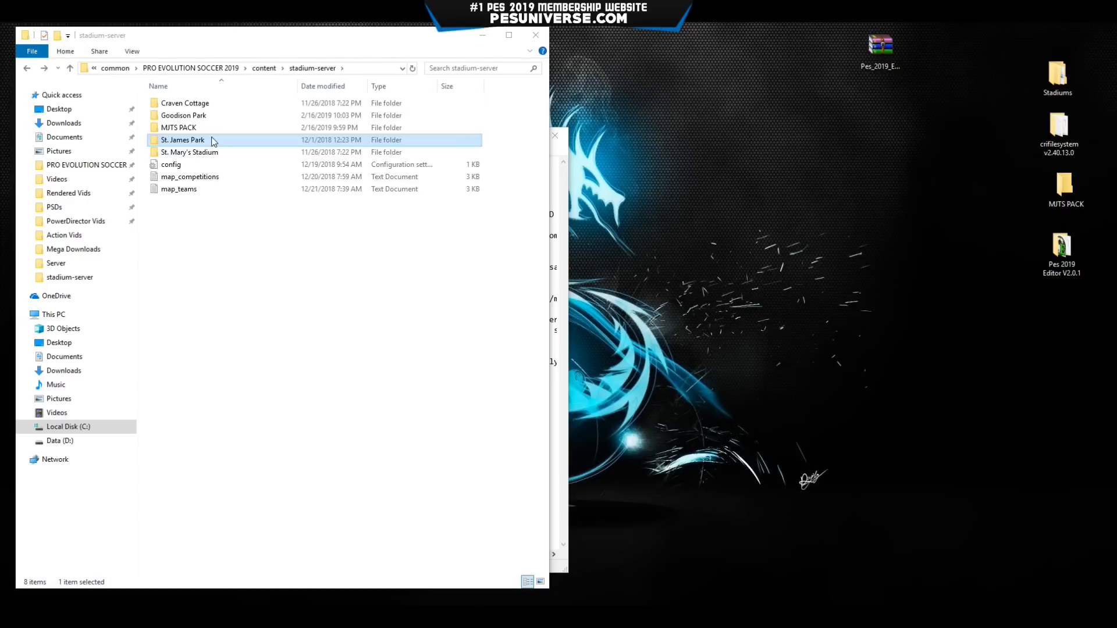
{"action": "left_click", "coordinate": [552, 248]}
Paste the line '177, 009, Goodison Park, Goodison Park # Everton' at the end of map_teams.
{"action": "left_click_drag", "start_coordinate": [366, 142], "coordinate": [489, 110]}
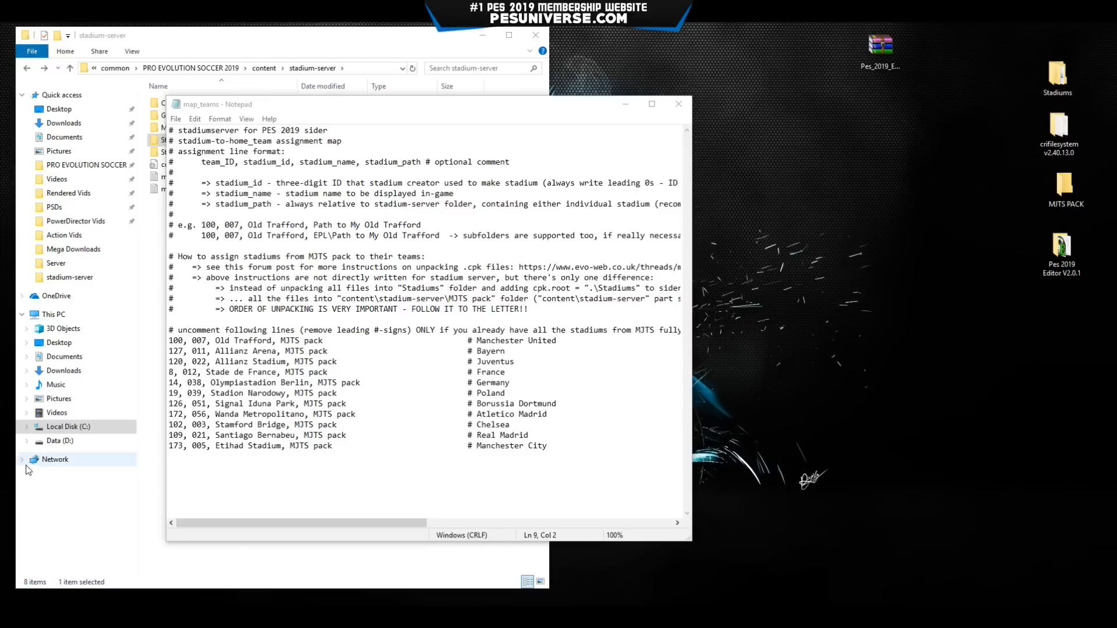
{"action": "left_click", "coordinate": [217, 458]}
{"action": "type", "text": "177, 009, Goodison Park, Goodison Park                          # Everton"}
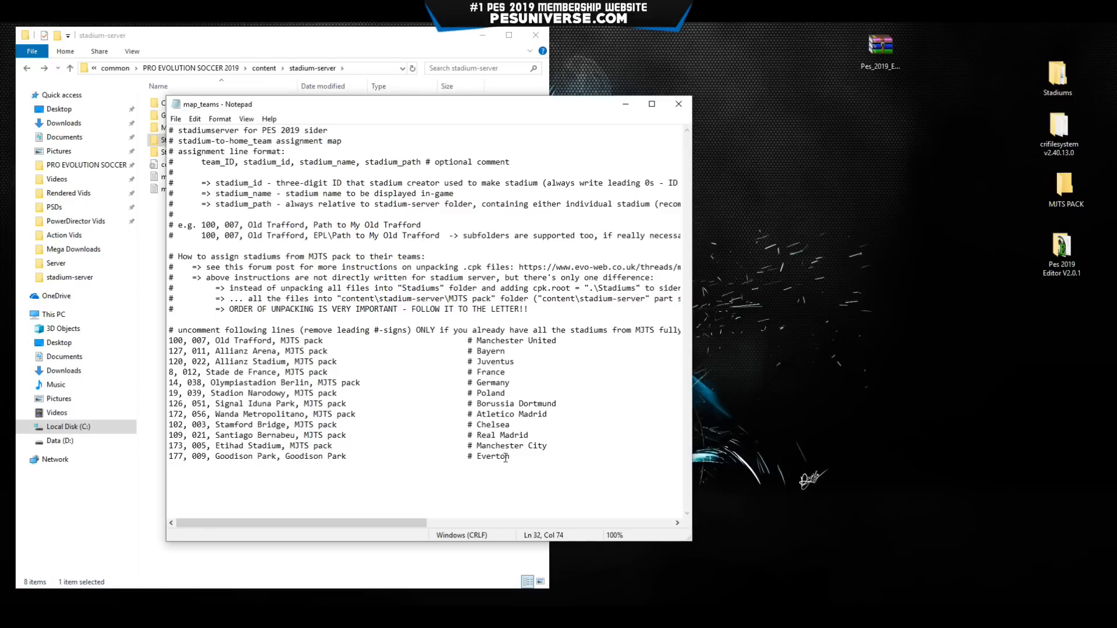
{"action": "left_click_drag", "start_coordinate": [505, 457], "coordinate": [168, 458]}
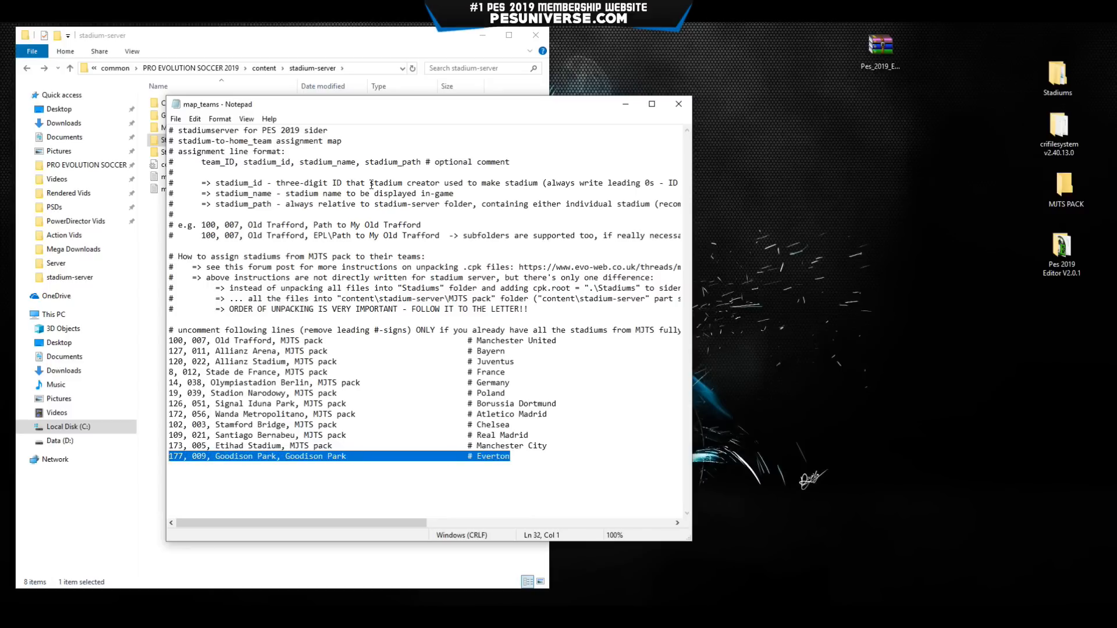
{"action": "left_click_drag", "start_coordinate": [365, 112], "coordinate": [248, 84]}
Confirm Everton's team ID is 177 in the editor and check the line's 009 stadium id and name.
{"action": "left_click", "coordinate": [478, 617]}
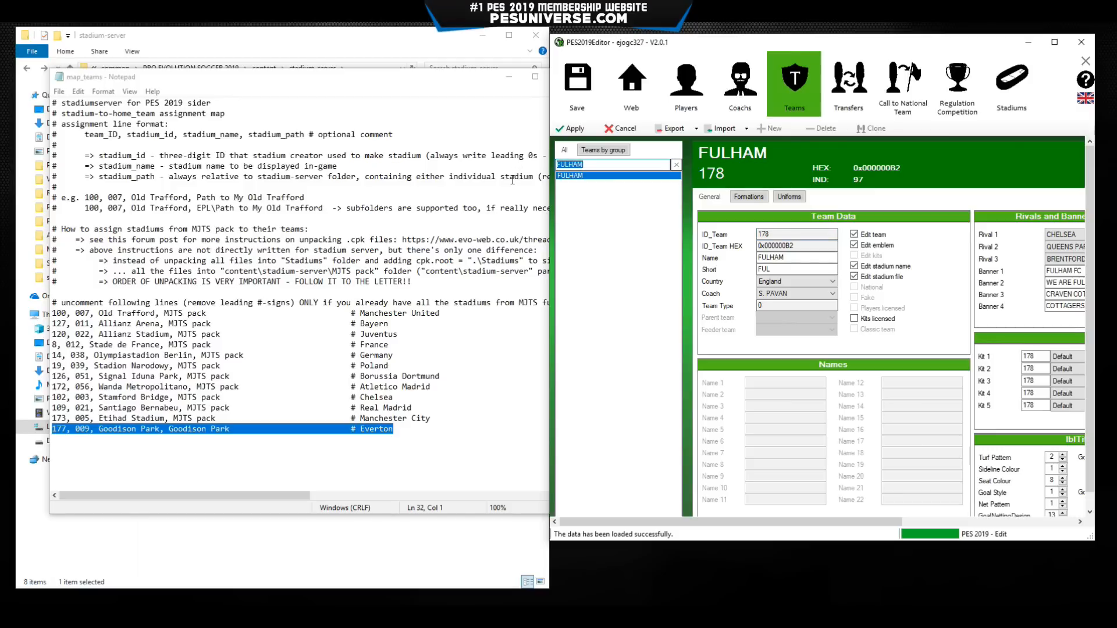
{"action": "type", "text": "EVERTON"}
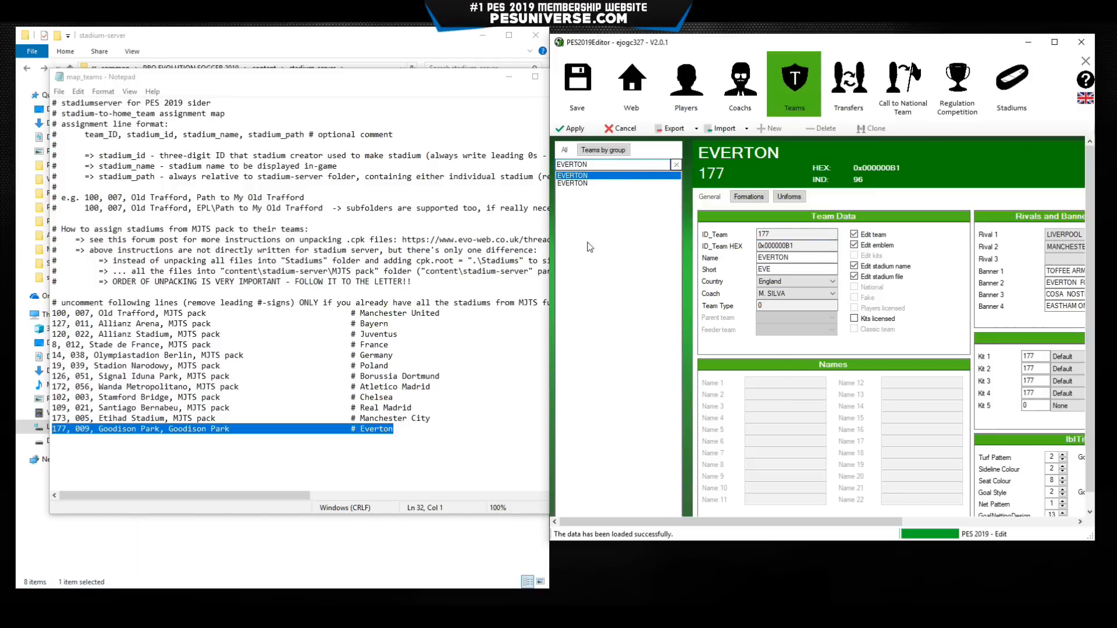
{"action": "left_click_drag", "start_coordinate": [777, 234], "coordinate": [764, 234]}
{"action": "left_click", "coordinate": [83, 435]}
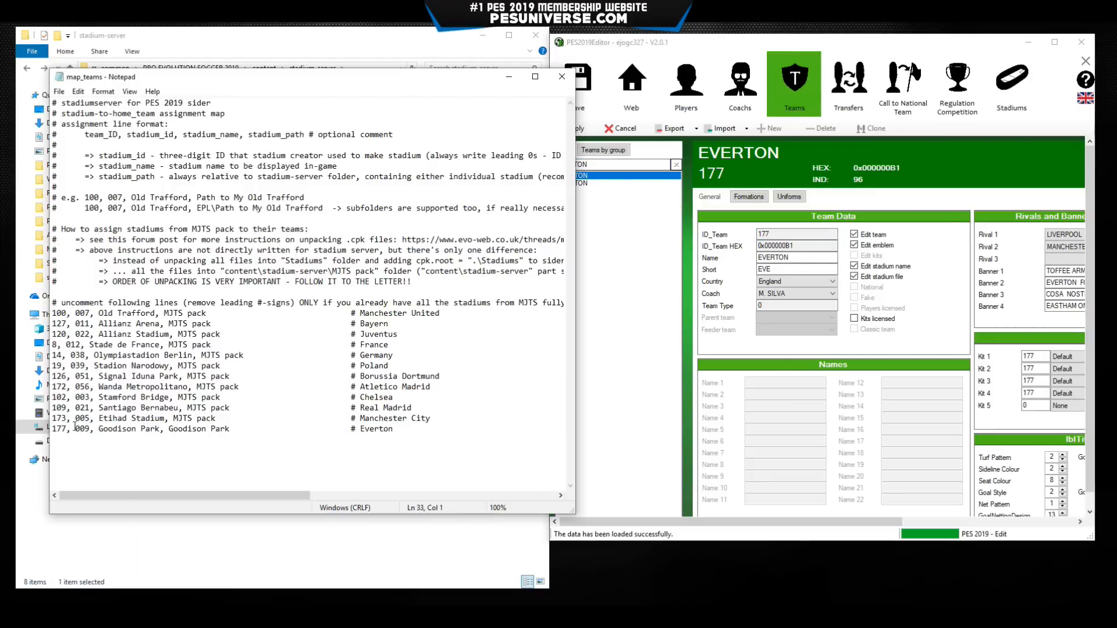
{"action": "double_click", "coordinate": [82, 429]}
{"action": "left_click_drag", "start_coordinate": [251, 85], "coordinate": [617, 67]}
{"action": "left_click_drag", "start_coordinate": [465, 411], "coordinate": [597, 407]}
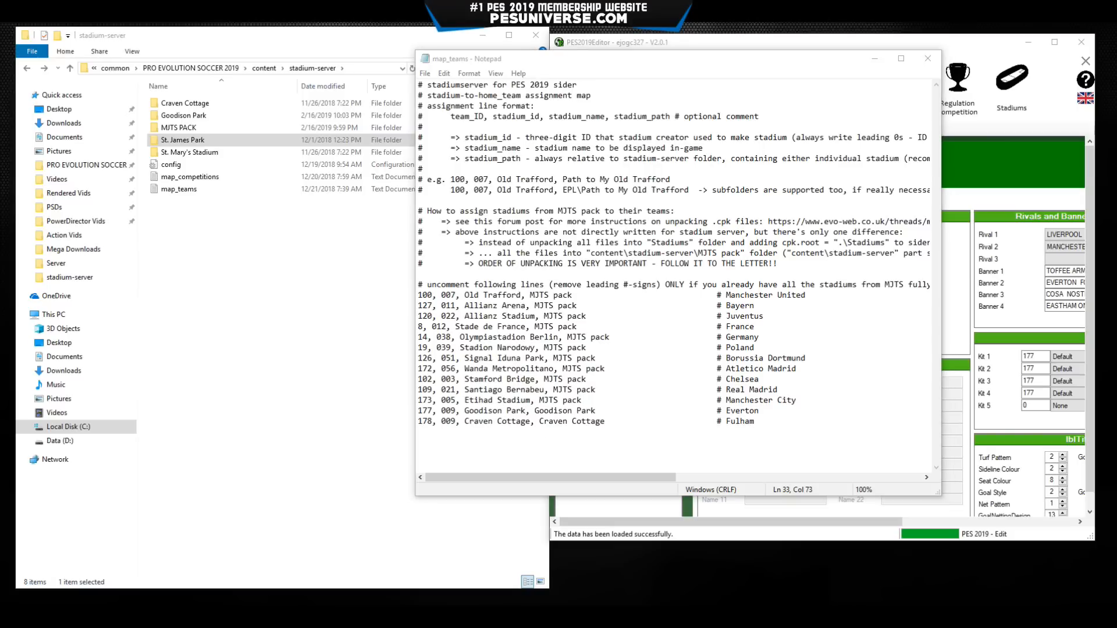
Add a St. James Park (009) line for Newcastle United (106) below Fulham, adding the dots.
{"action": "left_click", "coordinate": [490, 431]}
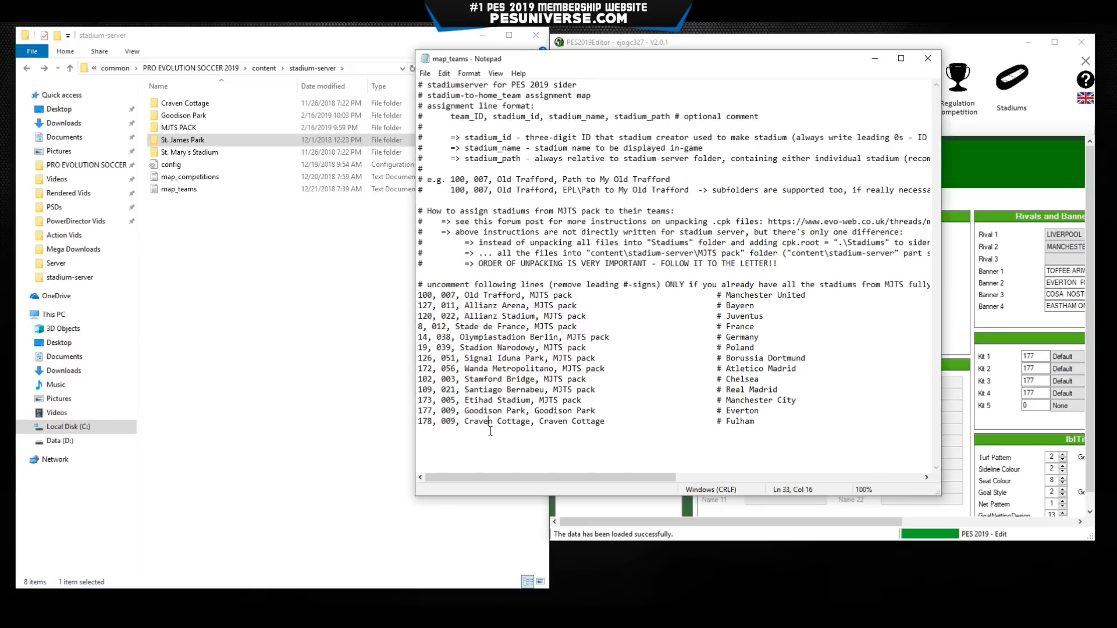
{"action": "left_click", "coordinate": [784, 426]}
{"action": "key", "text": "Return"}
{"action": "type", "text": "106, 009, St James Park, St James Park                          # Newcastle United"}
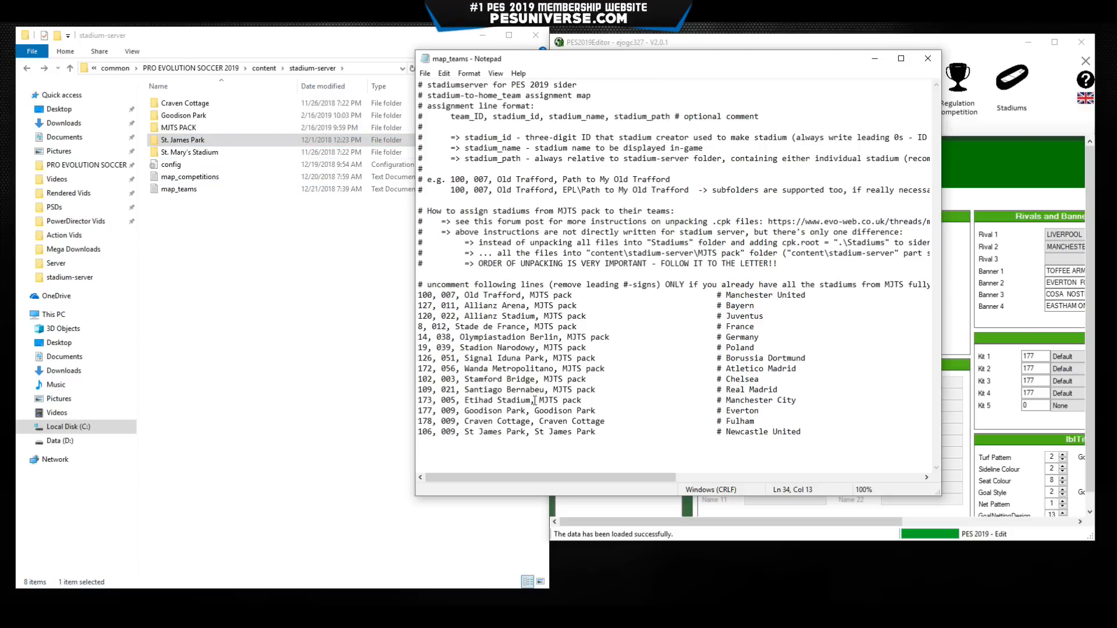
{"action": "type", "text": "."}
{"action": "left_click", "coordinate": [549, 432]}
{"action": "type", "text": "."}
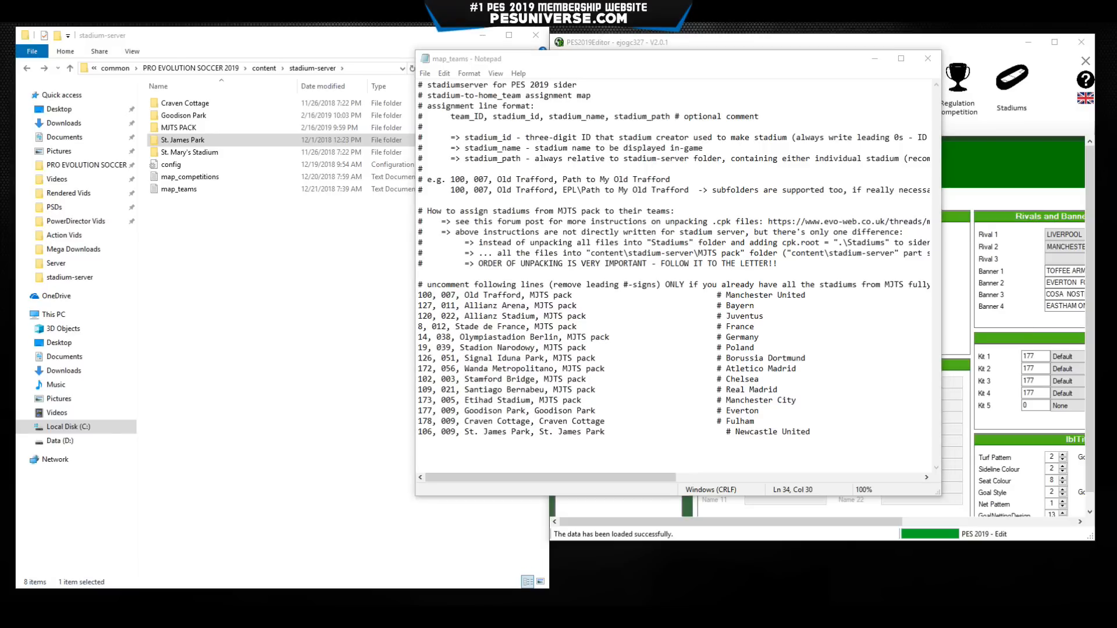
{"action": "left_click", "coordinate": [516, 433]}
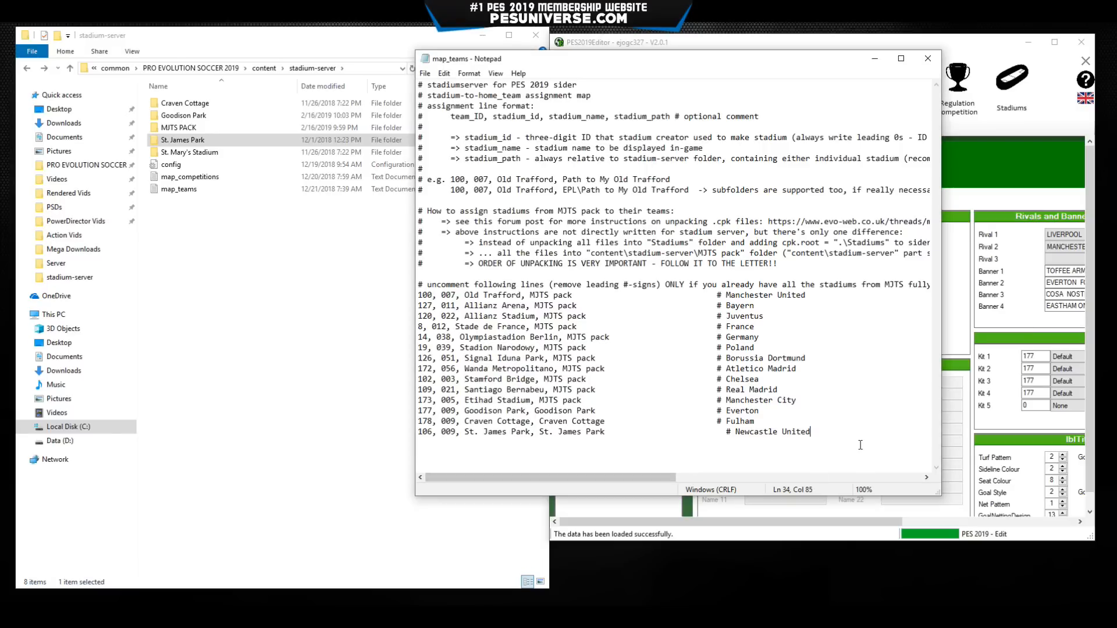
Add the '207, 009, St. Marys Stadium' Southampton line and align both new comments.
{"action": "key", "text": "Return"}
{"action": "type", "text": "207, 009, St Marys Stadium, St Marys Stadium                   # Southampton"}
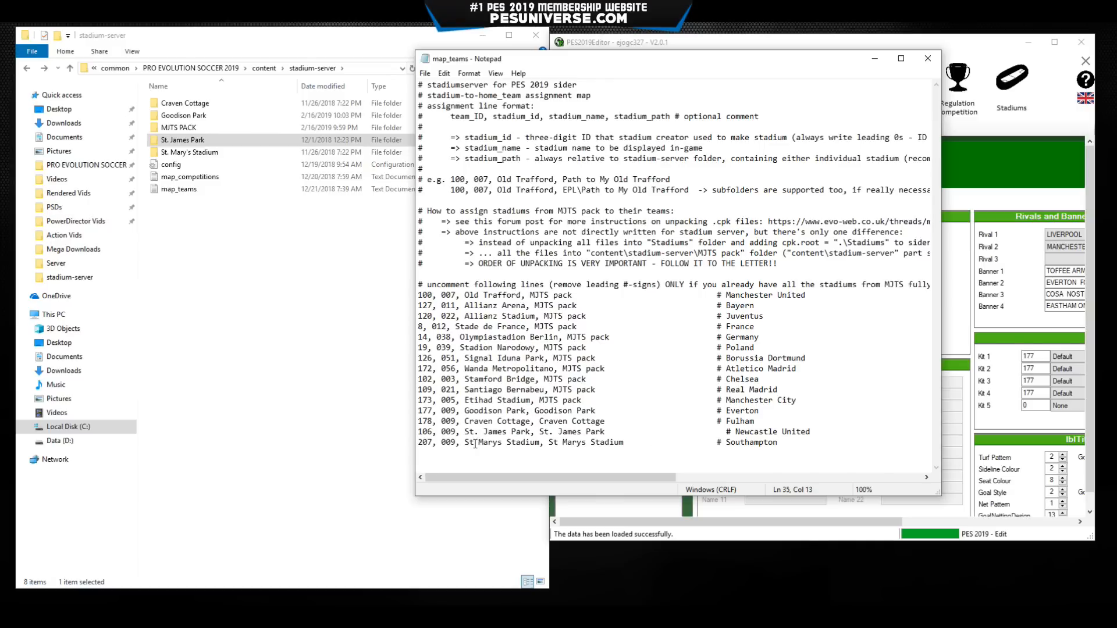
{"action": "type", "text": "."}
{"action": "left_click", "coordinate": [559, 442]}
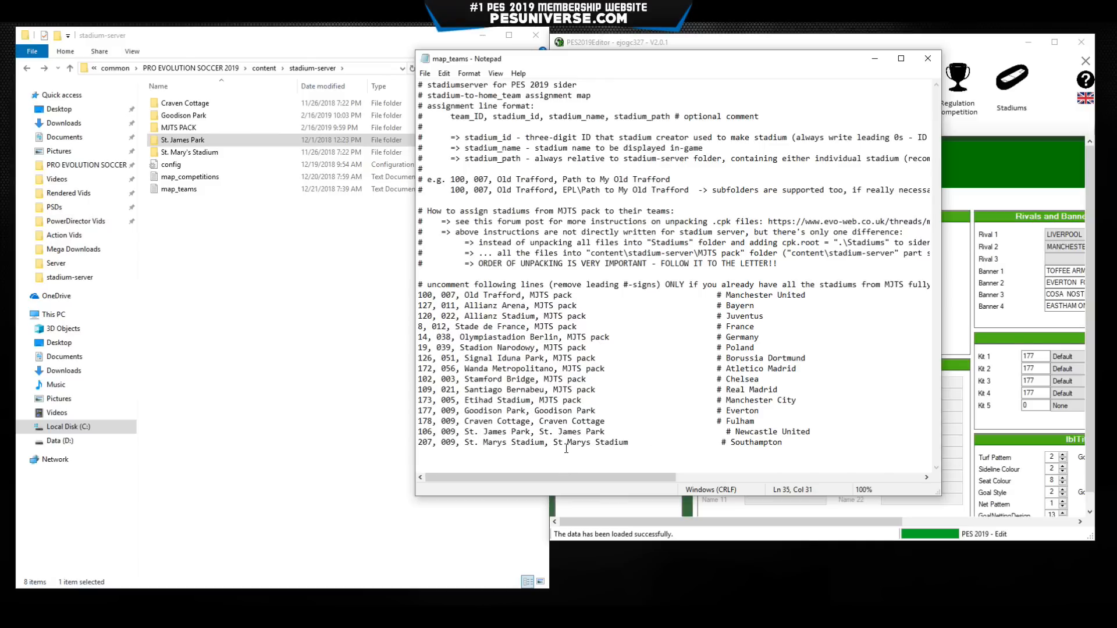
{"action": "left_click", "coordinate": [565, 446]}
{"action": "type", "text": "."}
{"action": "key", "text": "Delete"}
{"action": "key", "text": "Delete"}
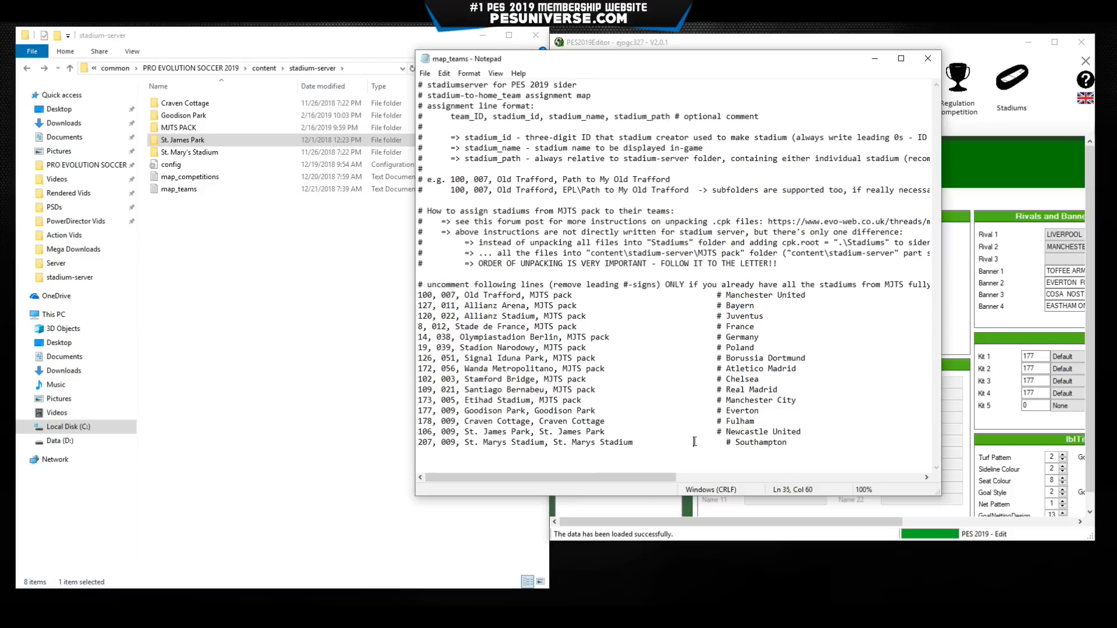
{"action": "key", "text": "Delete"}
{"action": "key", "text": "Delete"}
Save map_teams from the File menu.
{"action": "left_click", "coordinate": [425, 73]}
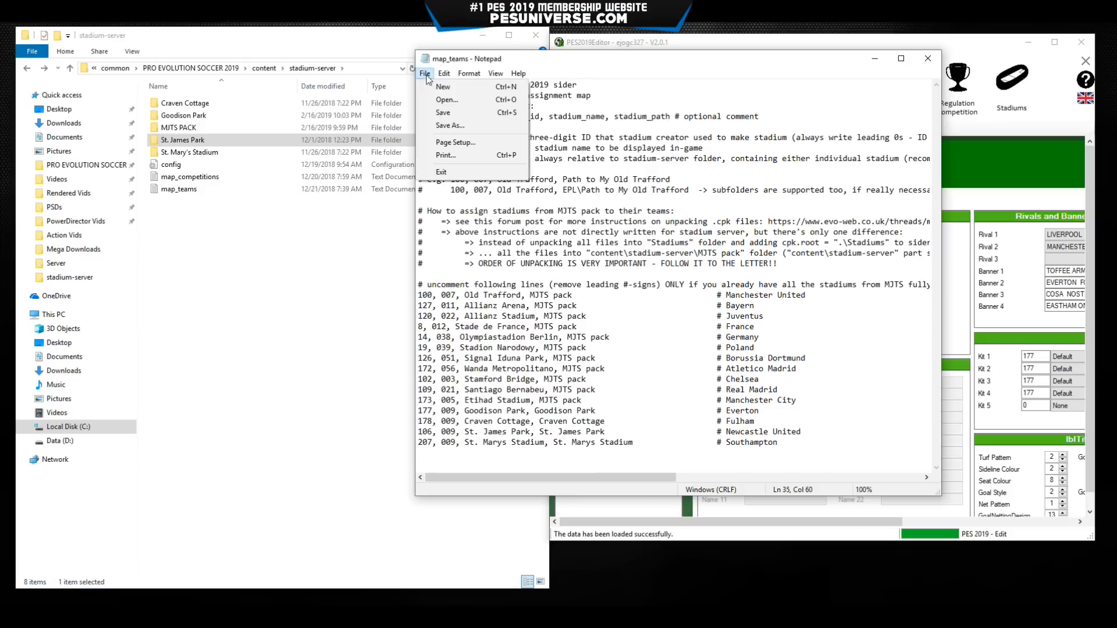
{"action": "left_click", "coordinate": [437, 111]}
{"action": "left_click", "coordinate": [642, 263]}
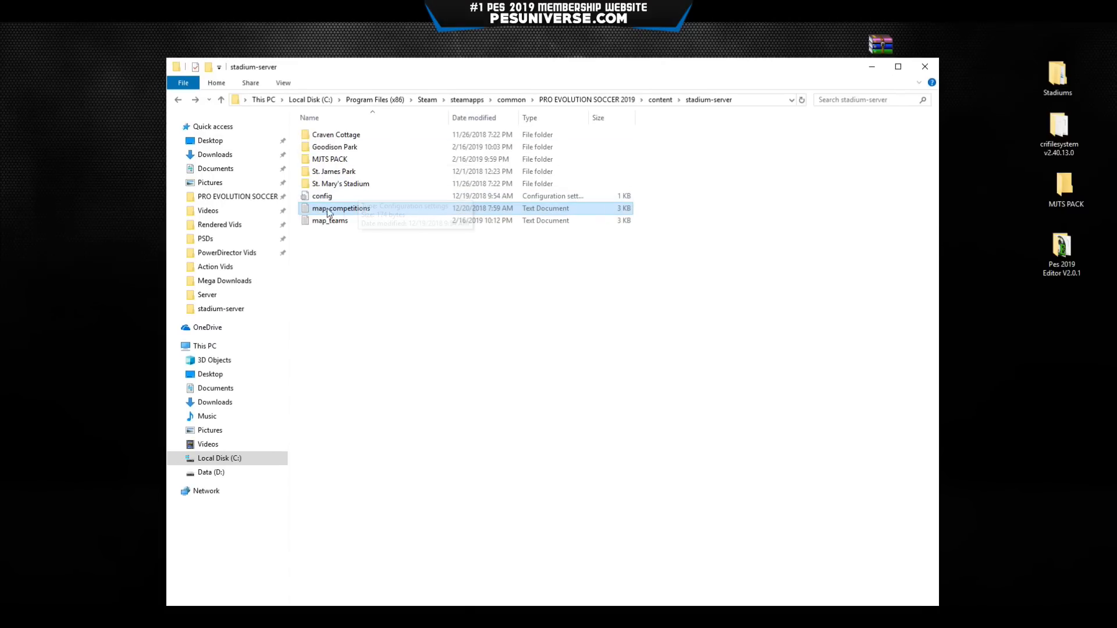
Review map_competitions' EPL and CL Final example lines, then close it and go up to the content folder.
{"action": "double_click", "coordinate": [437, 210]}
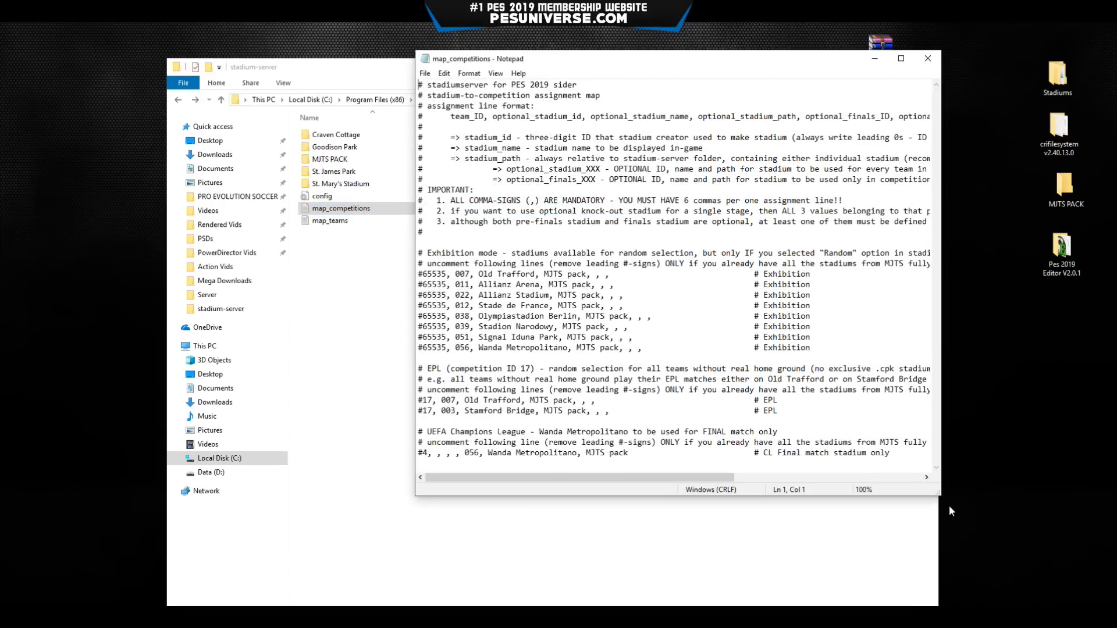
{"action": "left_click_drag", "start_coordinate": [938, 495], "coordinate": [1040, 574]}
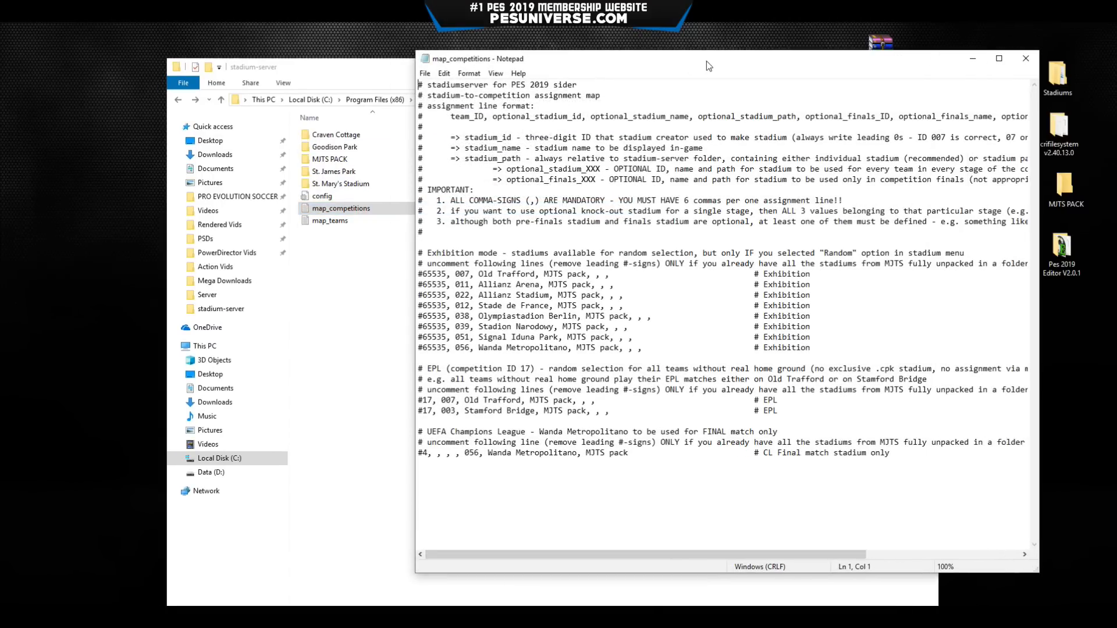
{"action": "left_click_drag", "start_coordinate": [706, 60], "coordinate": [467, 46]}
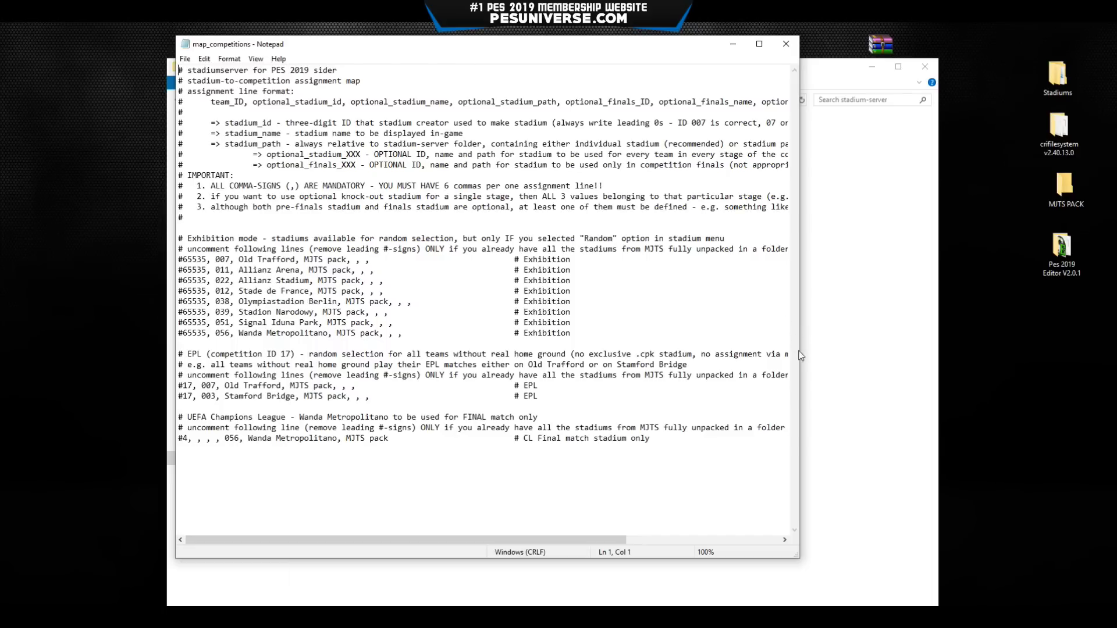
{"action": "left_click_drag", "start_coordinate": [800, 352], "coordinate": [986, 352]}
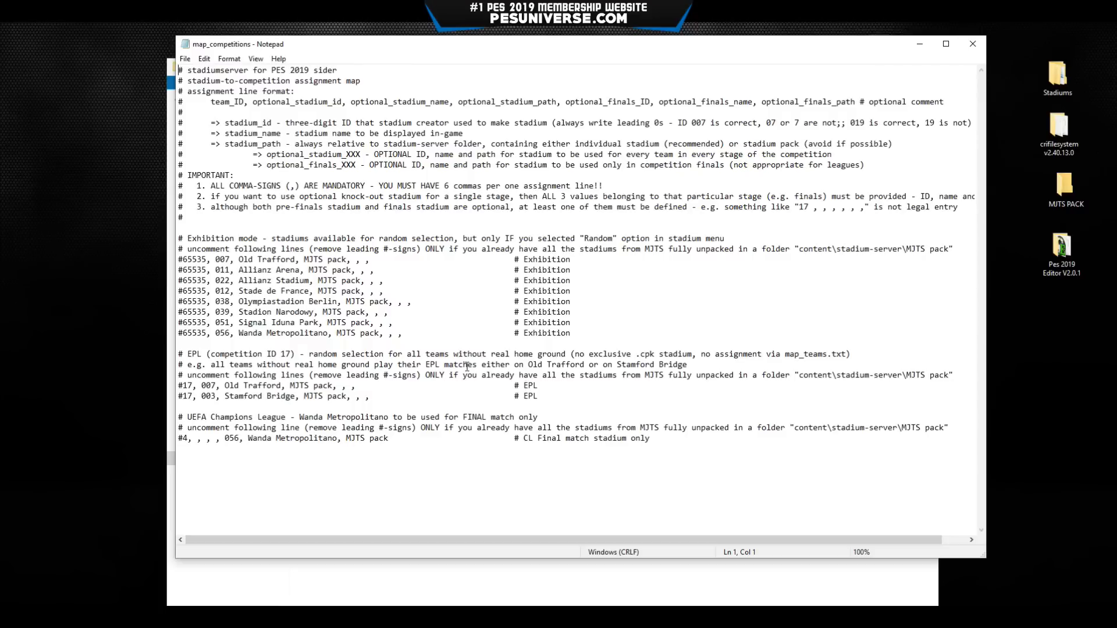
{"action": "left_click_drag", "start_coordinate": [525, 364], "coordinate": [687, 364]}
{"action": "left_click", "coordinate": [687, 364]}
{"action": "left_click", "coordinate": [183, 396]}
{"action": "left_click_drag", "start_coordinate": [650, 437], "coordinate": [178, 440]}
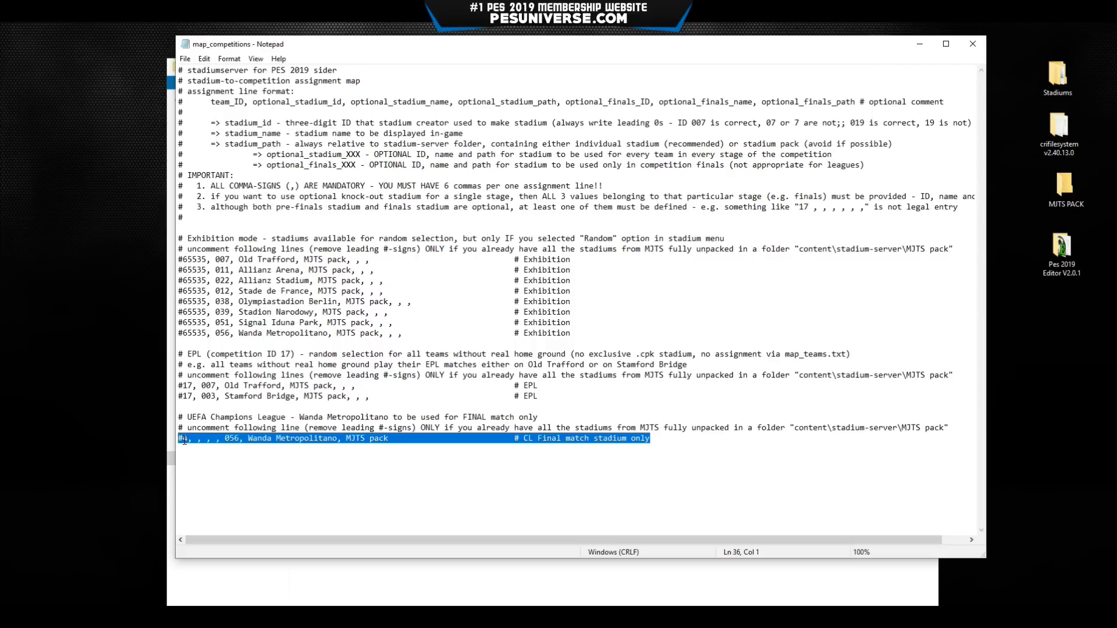
{"action": "left_click_drag", "start_coordinate": [185, 440], "coordinate": [175, 440]}
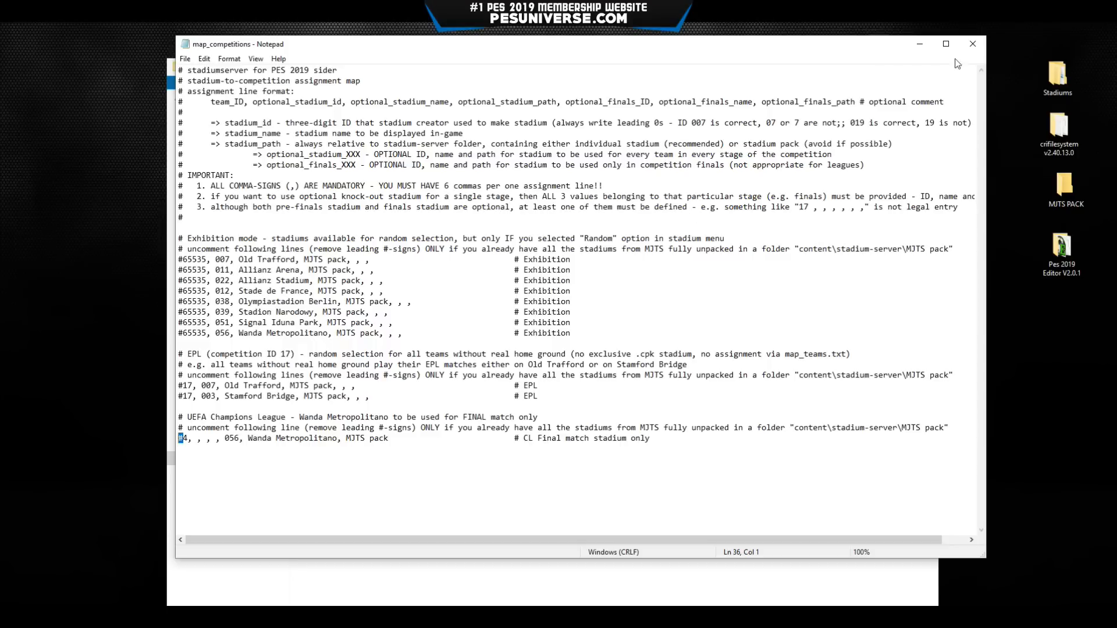
{"action": "left_click", "coordinate": [971, 44]}
{"action": "key", "text": "alt+Up"}
{"action": "key", "text": "alt+Up"}
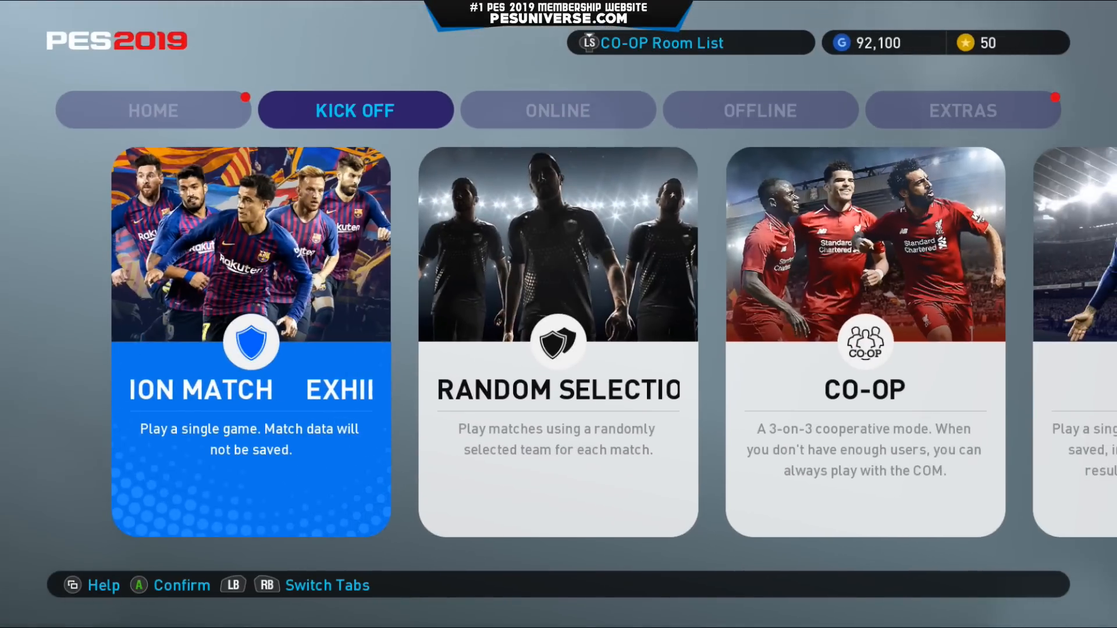
Start an Exhibition Match with Everton at home and Crystal Palace away.
{"action": "key", "text": "Return"}
{"action": "key", "text": "Return"}
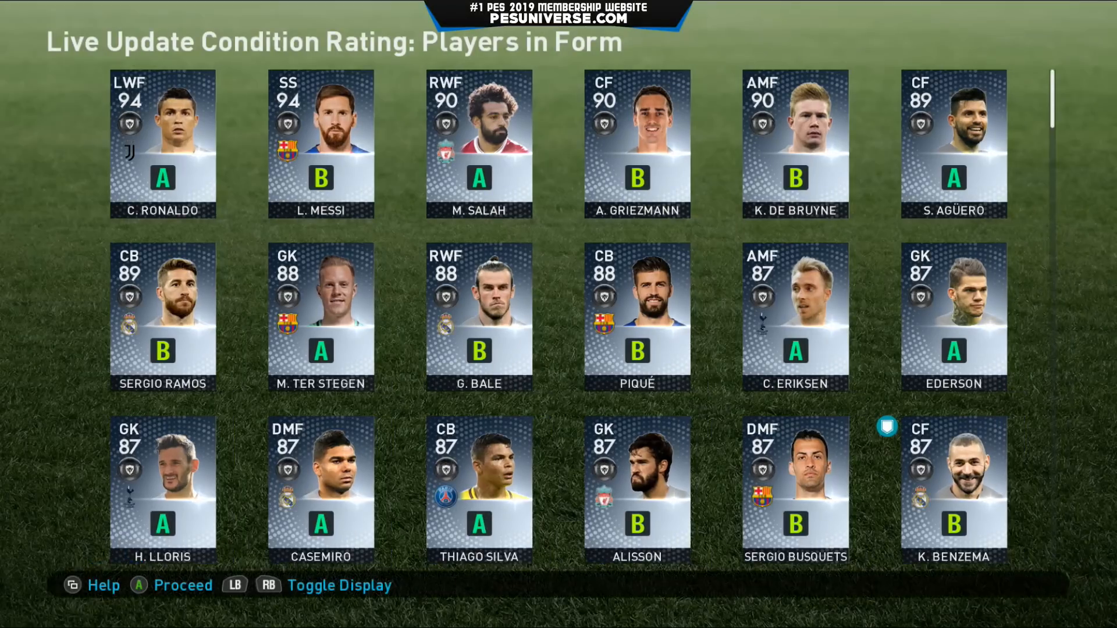
{"action": "key", "text": "Return"}
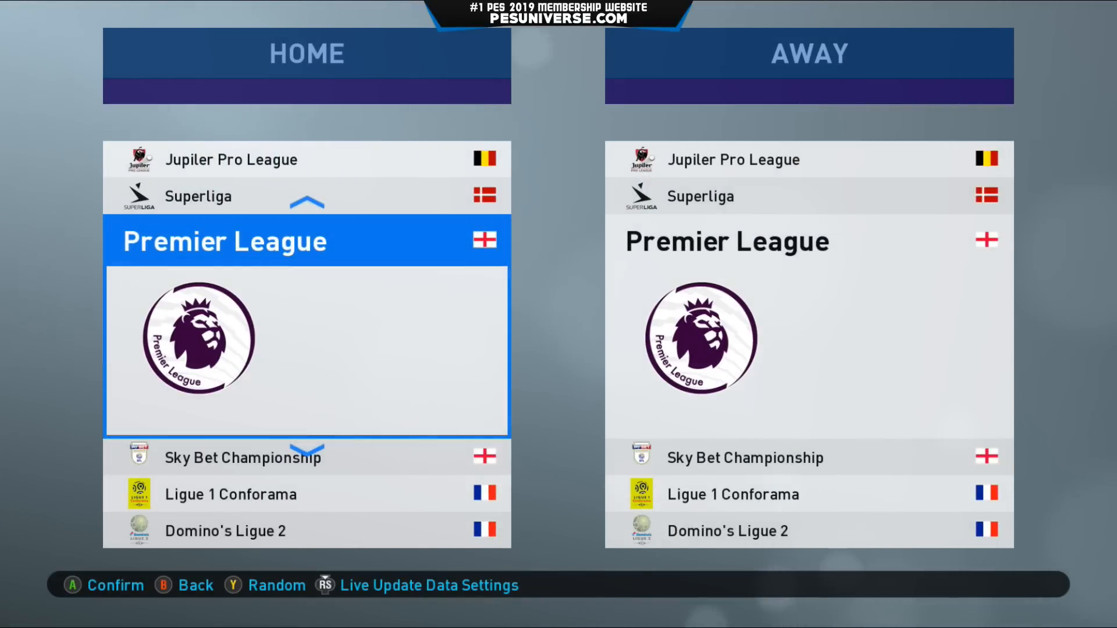
{"action": "key", "text": "Return"}
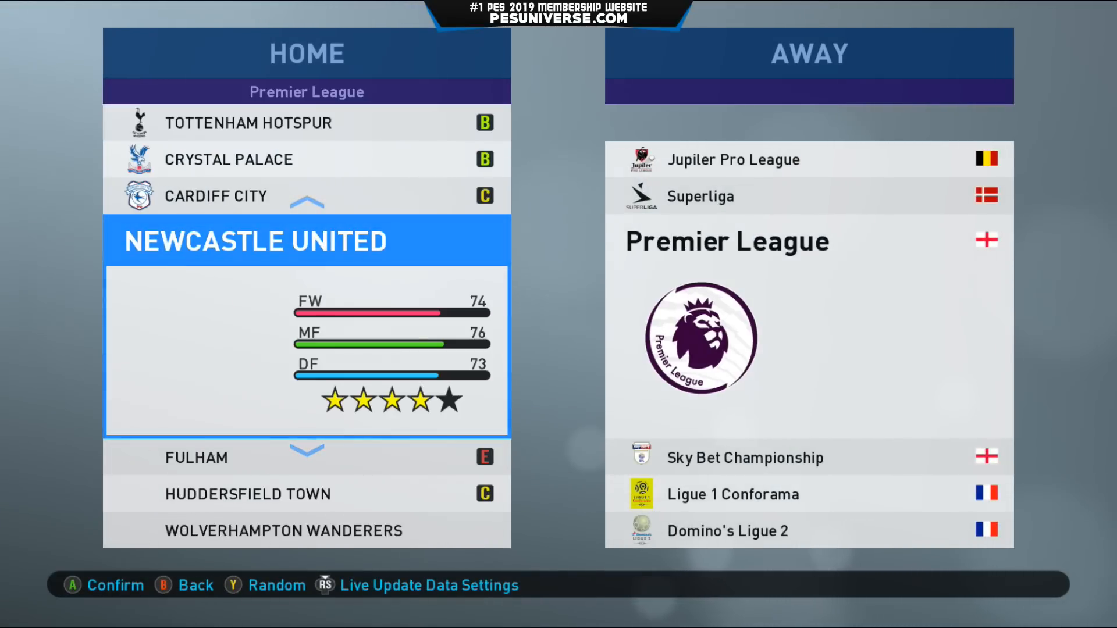
{"action": "key", "text": "Up"}
{"action": "key", "text": "Up"}
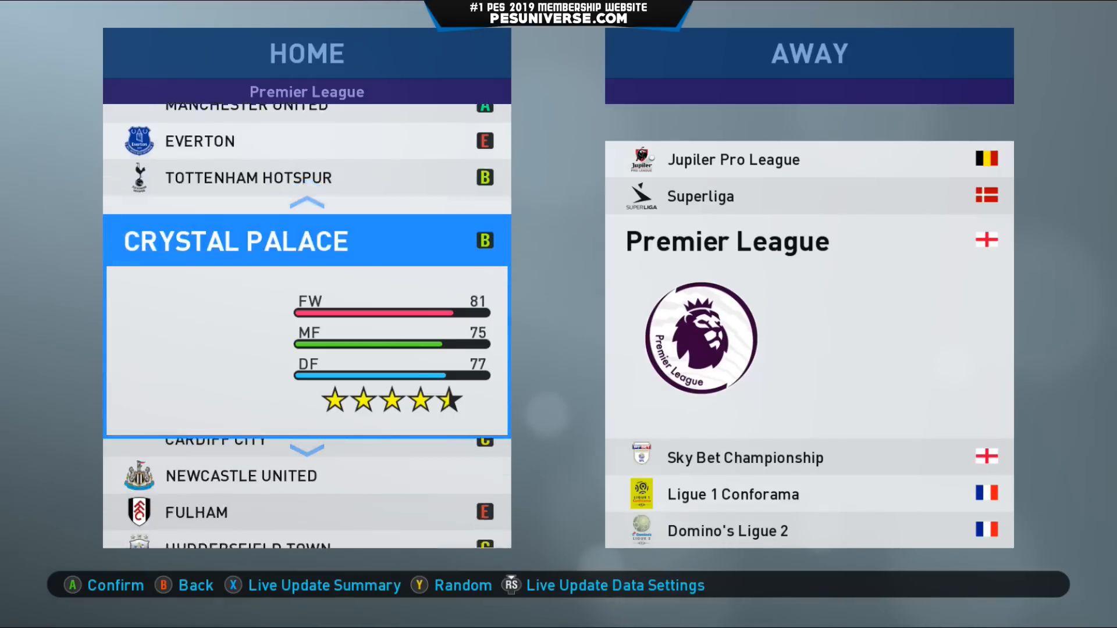
{"action": "key", "text": "Up"}
{"action": "key", "text": "Up"}
{"action": "key", "text": "Return"}
{"action": "key", "text": "Return"}
{"action": "key", "text": "Return"}
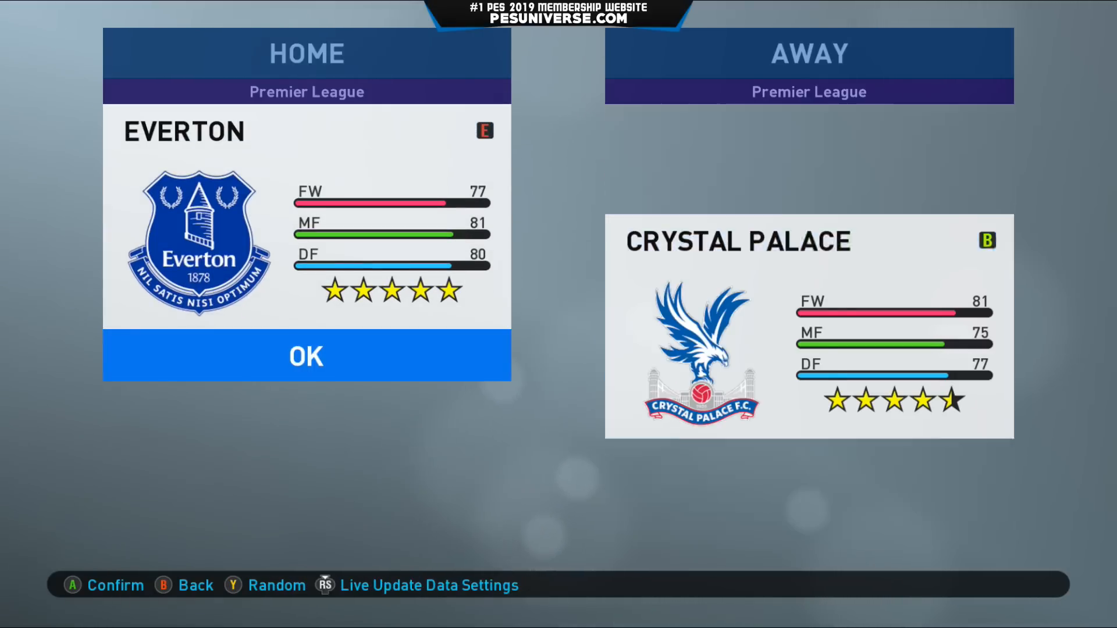
{"action": "key", "text": "Return"}
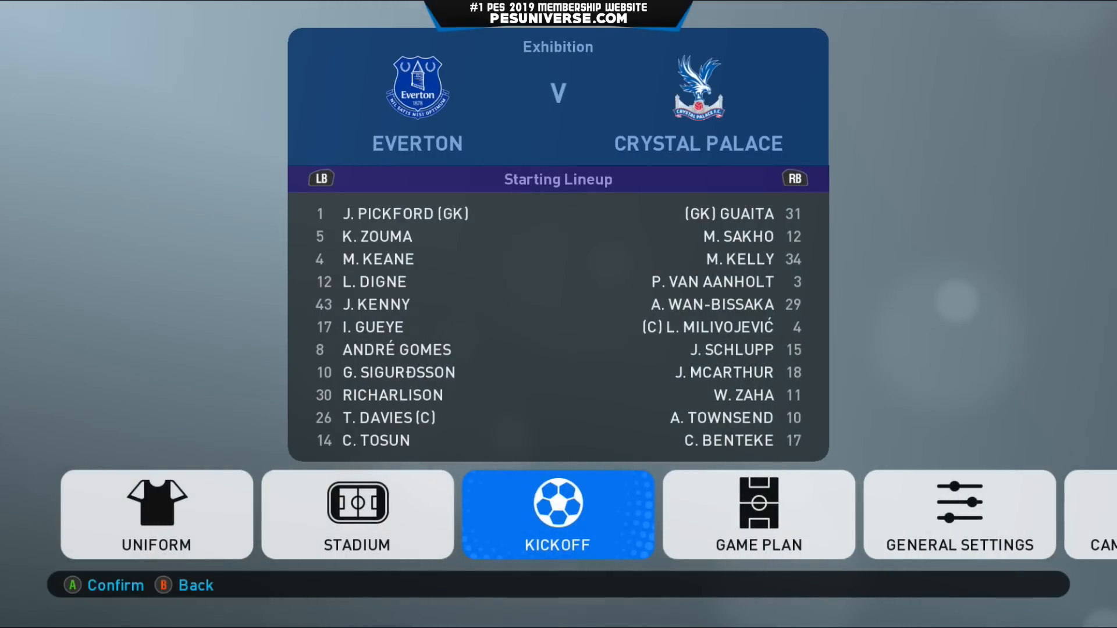
Browse stadiums from Goodison Park to Estádio do Morumbi, then show the sider StadiumServer overlay.
{"action": "key", "text": "Left"}
{"action": "key", "text": "Return"}
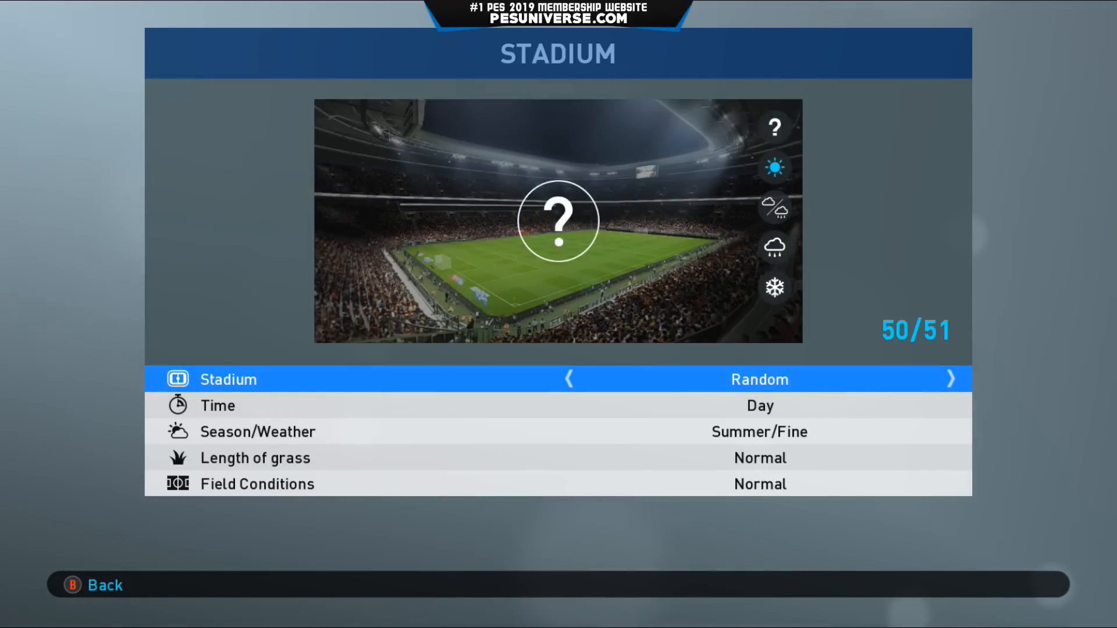
{"action": "key", "text": "Right"}
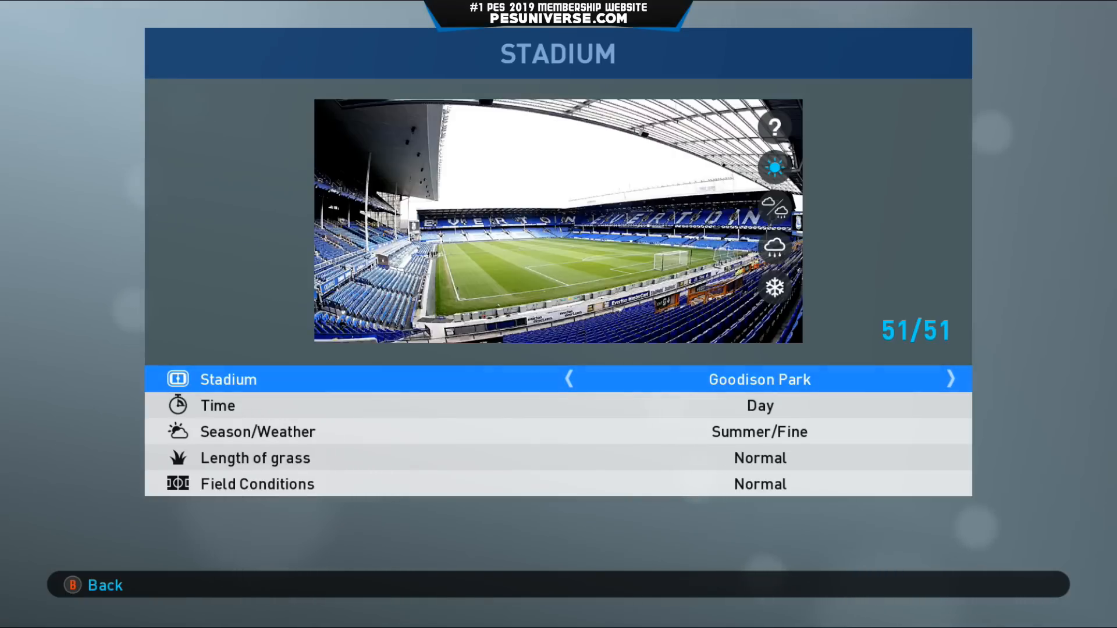
{"action": "key", "text": "Right"}
{"action": "key", "text": "Right"}
{"action": "key", "text": "Right"}
{"action": "key", "text": "Right"}
{"action": "key", "text": "Right"}
{"action": "key", "text": "Right"}
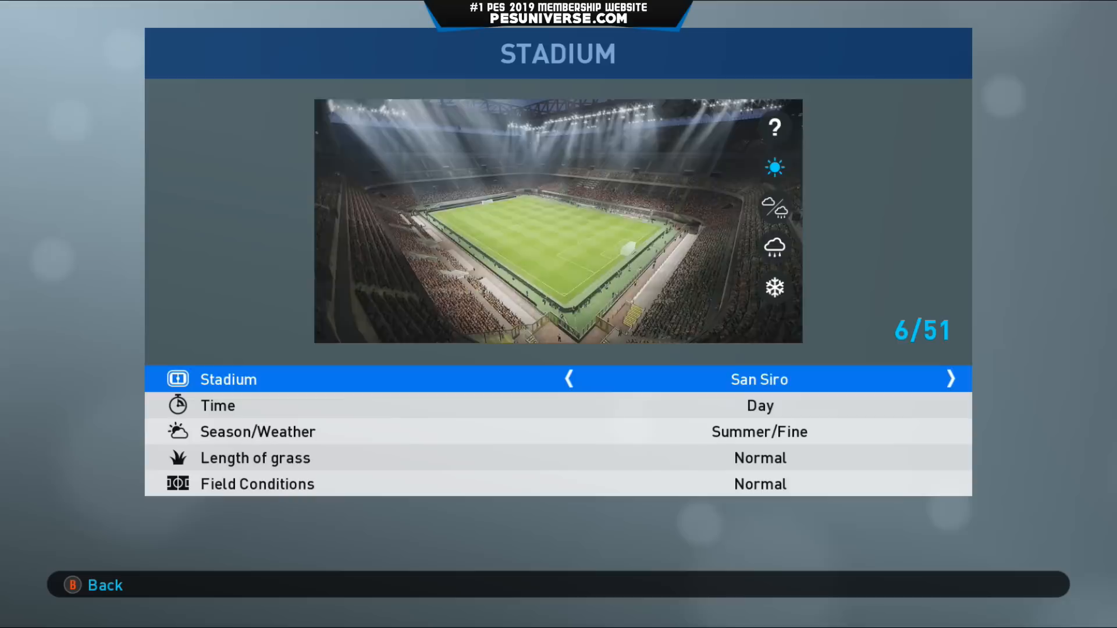
{"action": "key", "text": "Right"}
{"action": "key", "text": "Right"}
{"action": "key", "text": "Right"}
{"action": "key", "text": "Right"}
{"action": "key", "text": "Right"}
{"action": "key", "text": "Right"}
{"action": "key", "text": "Right"}
{"action": "key", "text": "Right"}
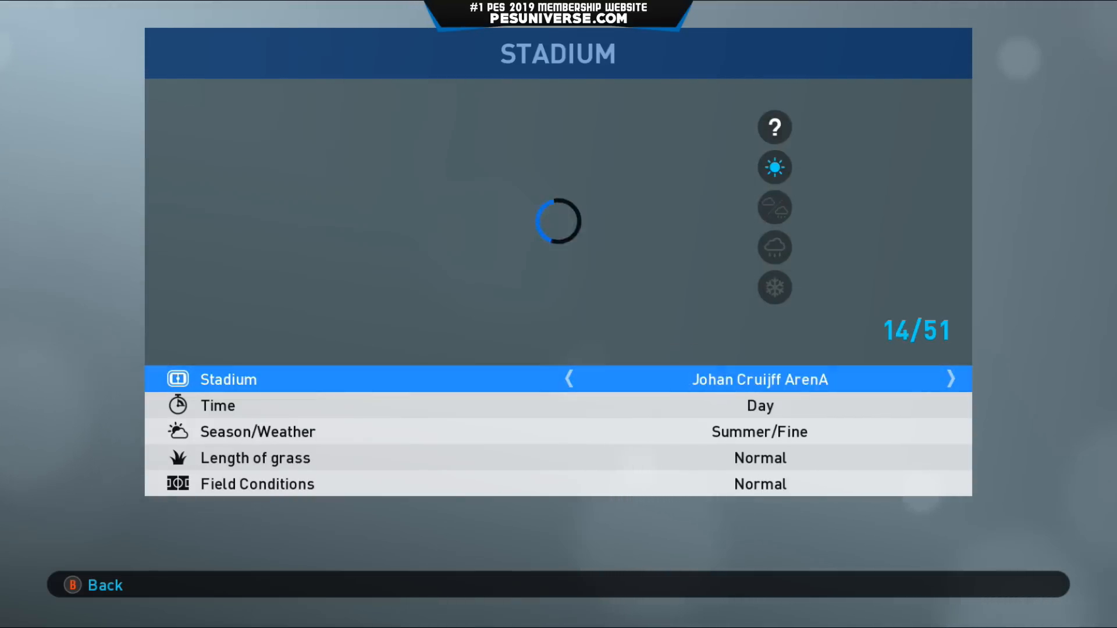
{"action": "key", "text": "Right"}
{"action": "key", "text": "Right"}
{"action": "key", "text": "Right"}
{"action": "key", "text": "Right"}
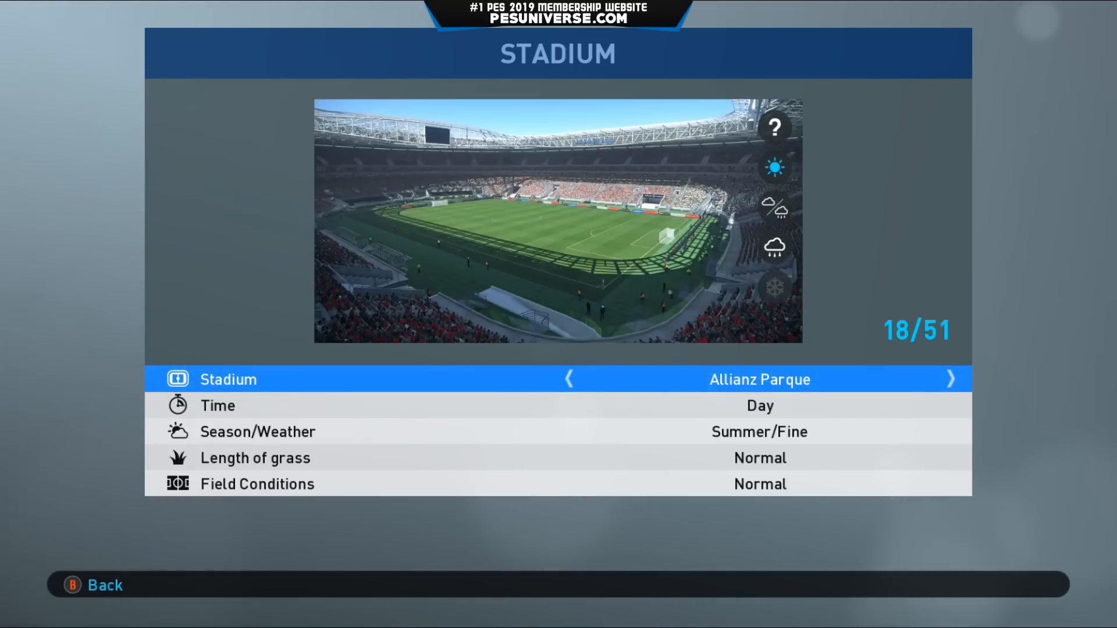
{"action": "key", "text": "Right"}
{"action": "key", "text": "Right"}
{"action": "key", "text": "Right"}
{"action": "key", "text": "Right"}
{"action": "key", "text": "Right"}
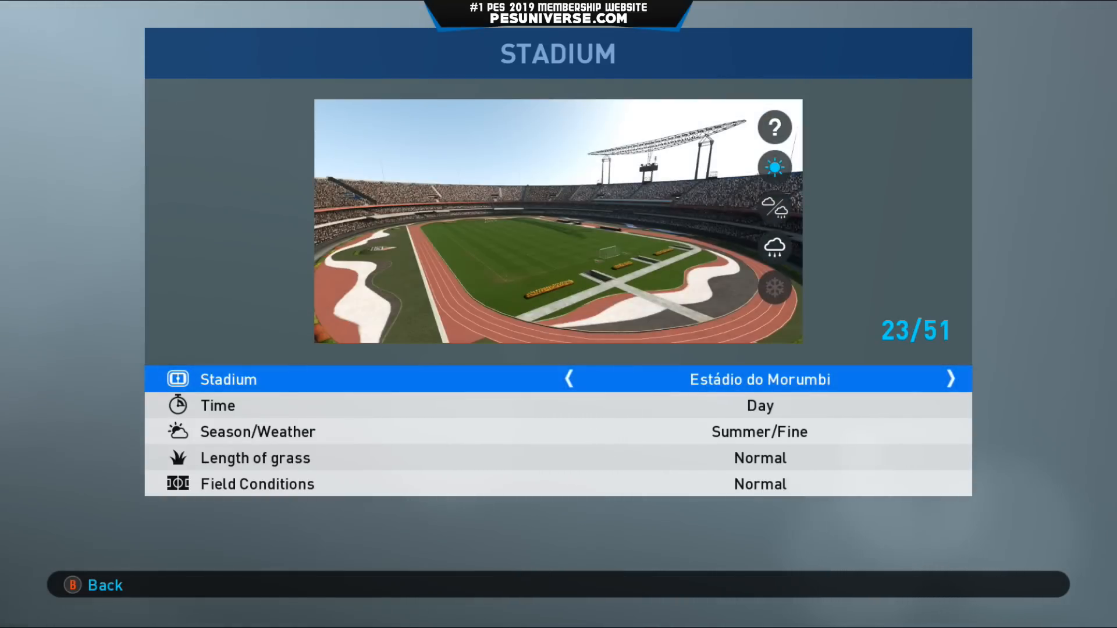
{"action": "key", "text": "Escape"}
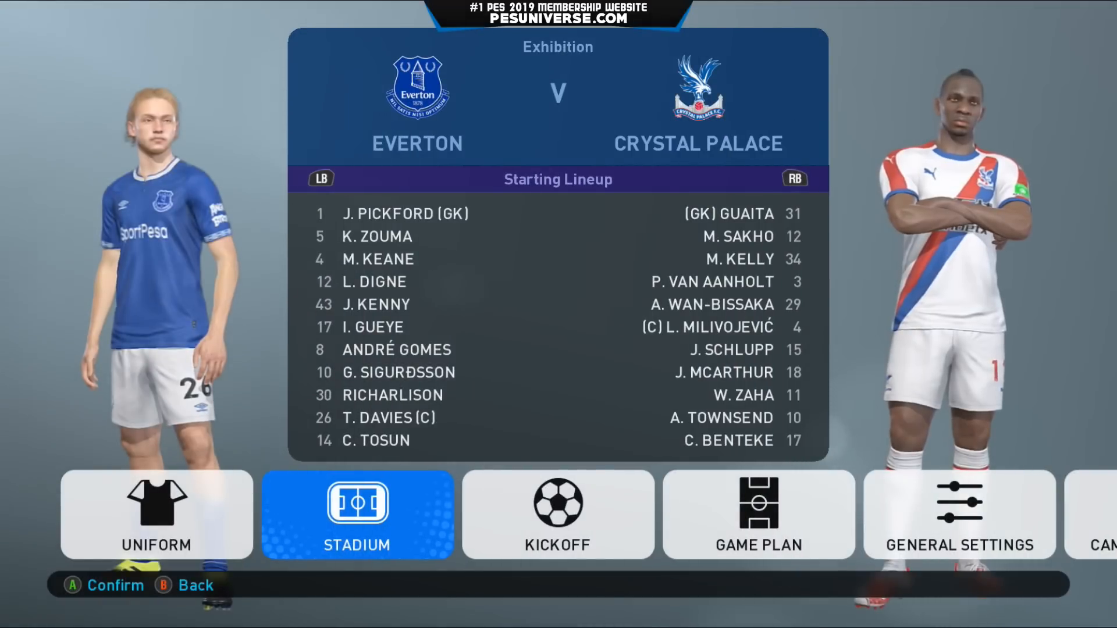
{"action": "key", "text": "grave"}
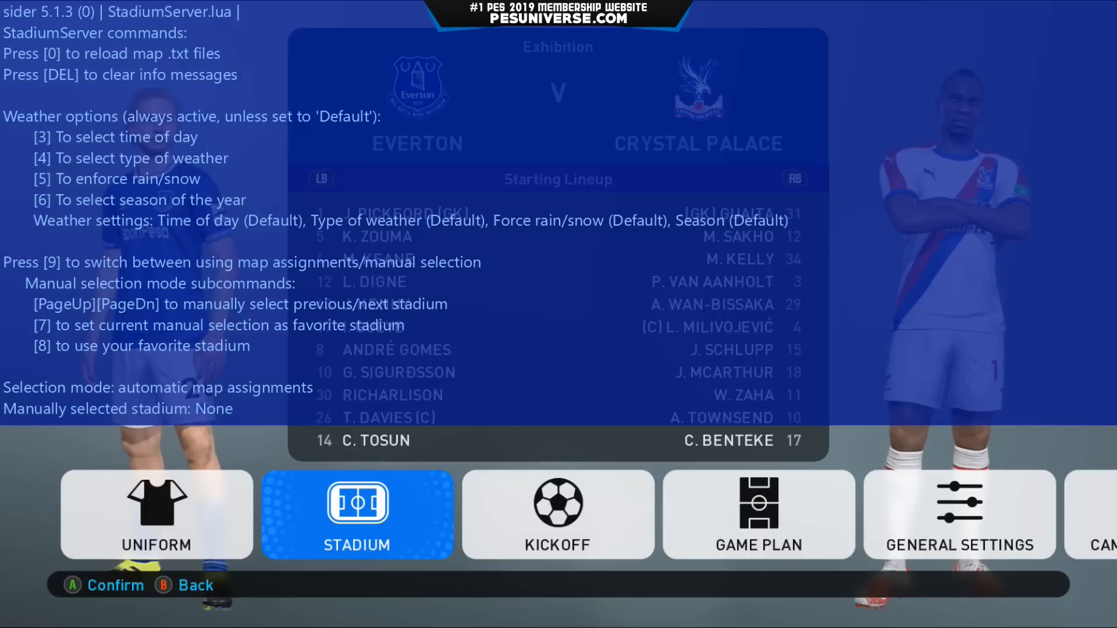
Return the sider overlay to the StadiumServer module and switch to manual stadium selection.
{"action": "key", "text": "1"}
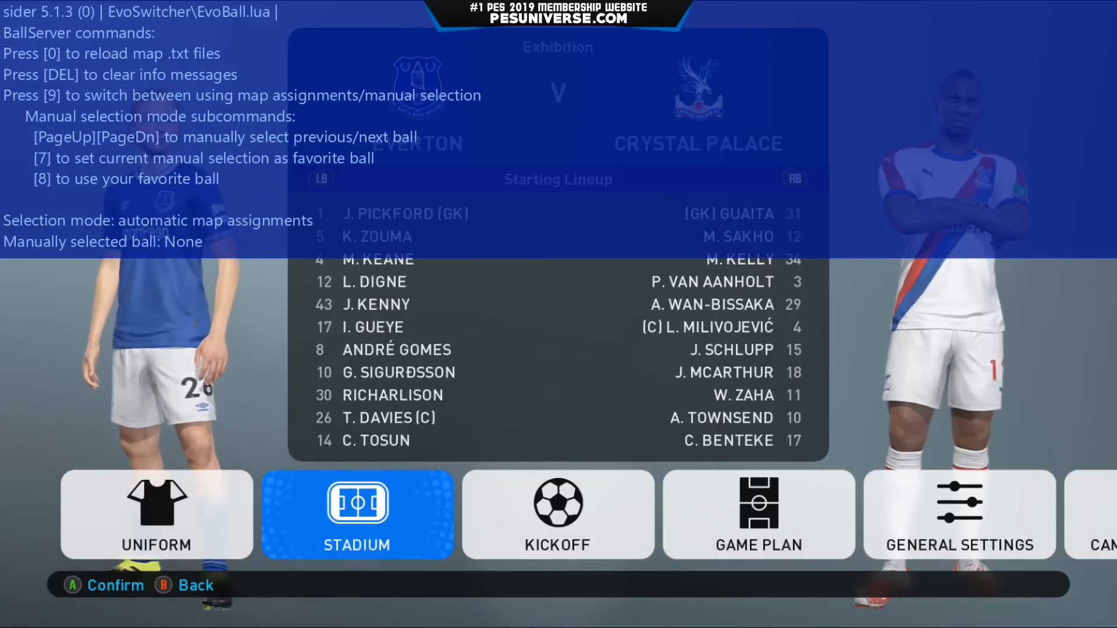
{"action": "key", "text": "1"}
{"action": "key", "text": "1"}
{"action": "key", "text": "1"}
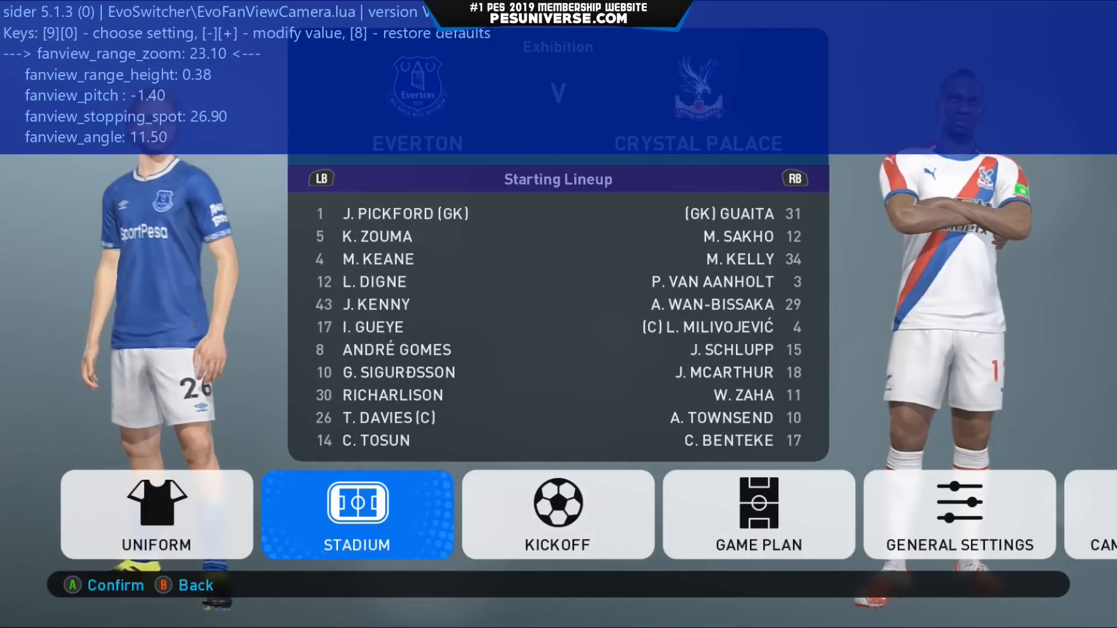
{"action": "key", "text": "1"}
{"action": "key", "text": "1"}
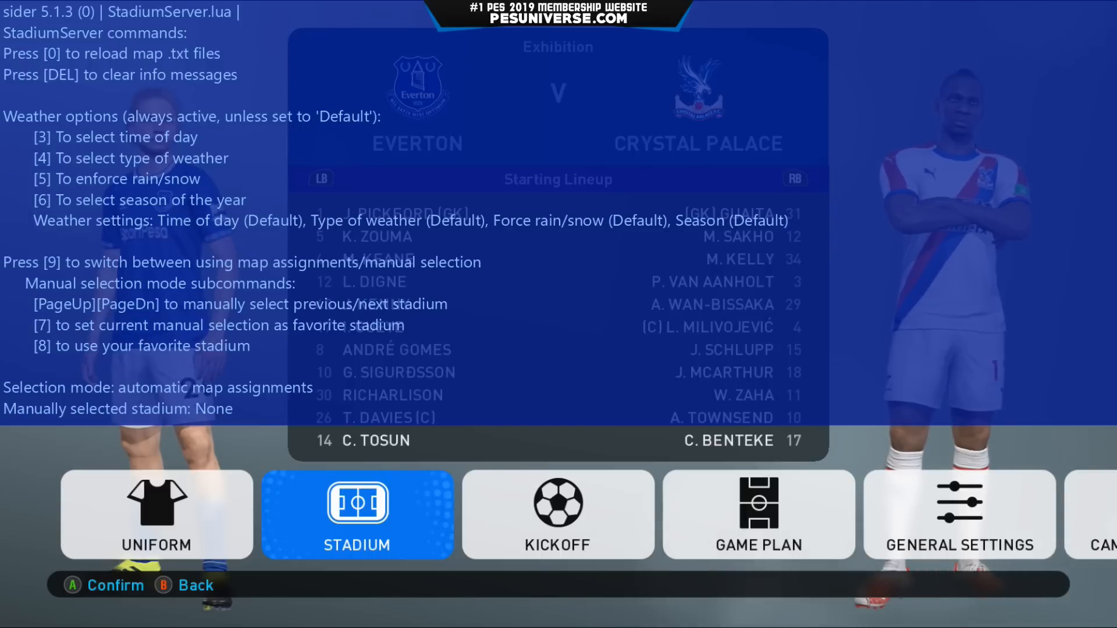
{"action": "key", "text": "9"}
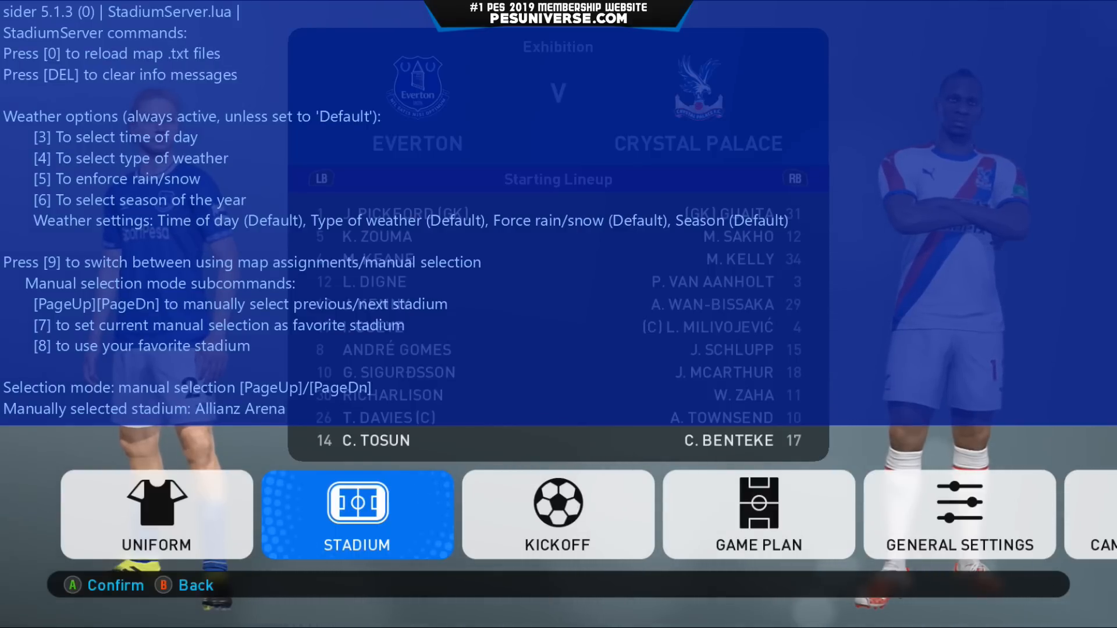
Cycle the manually selected stadium until it reads Goodison Park.
{"action": "key", "text": "Page_Down"}
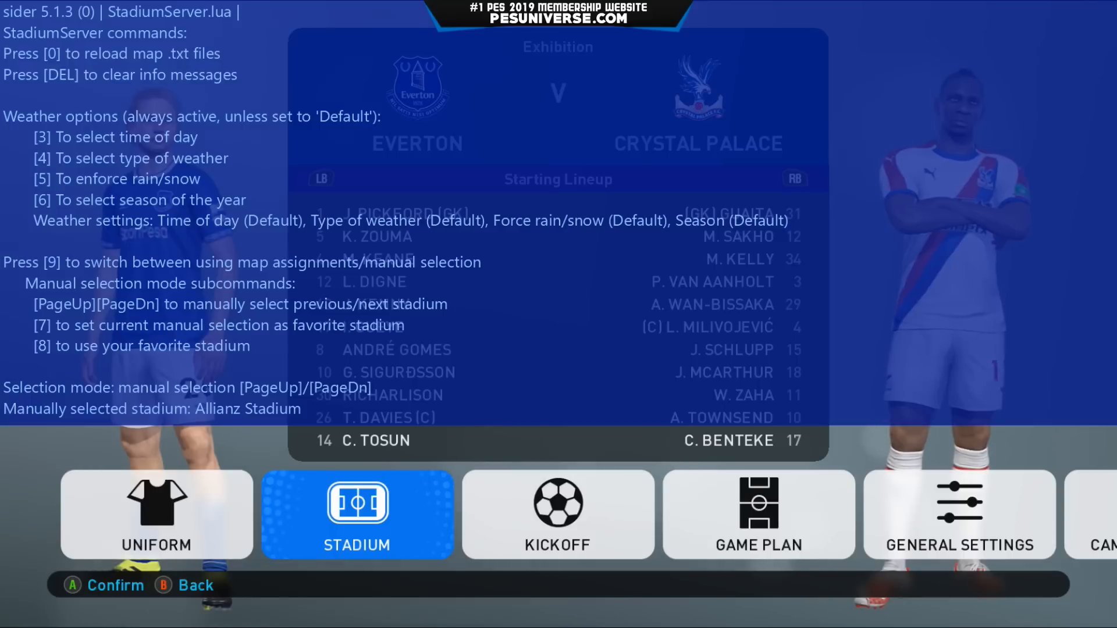
{"action": "key", "text": "Page_Down"}
{"action": "key", "text": "Page_Down"}
{"action": "key", "text": "Page_Down"}
{"action": "key", "text": "Page_Down"}
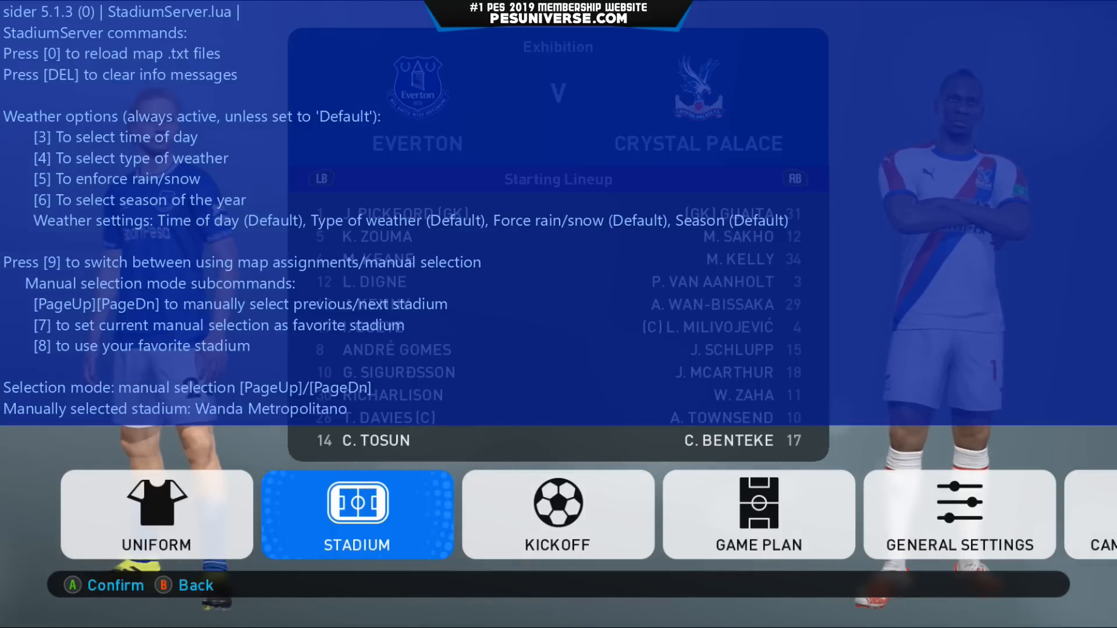
{"action": "key", "text": "Page_Down"}
{"action": "key", "text": "Page_Up"}
{"action": "key", "text": "Page_Down"}
{"action": "key", "text": "Page_Down"}
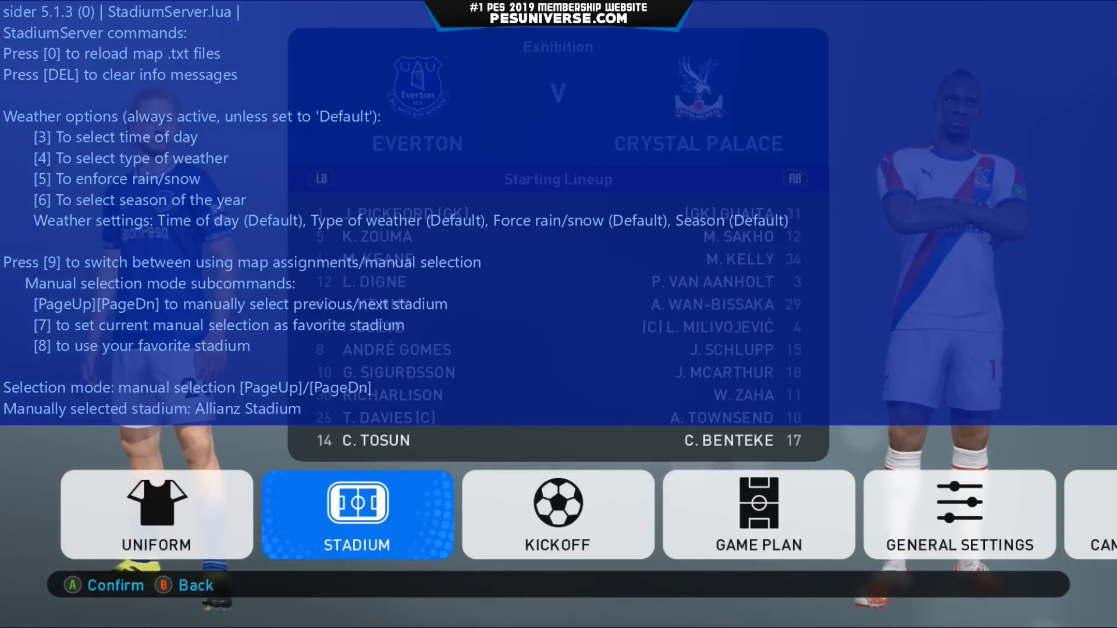
{"action": "key", "text": "Page_Down"}
{"action": "key", "text": "Page_Down"}
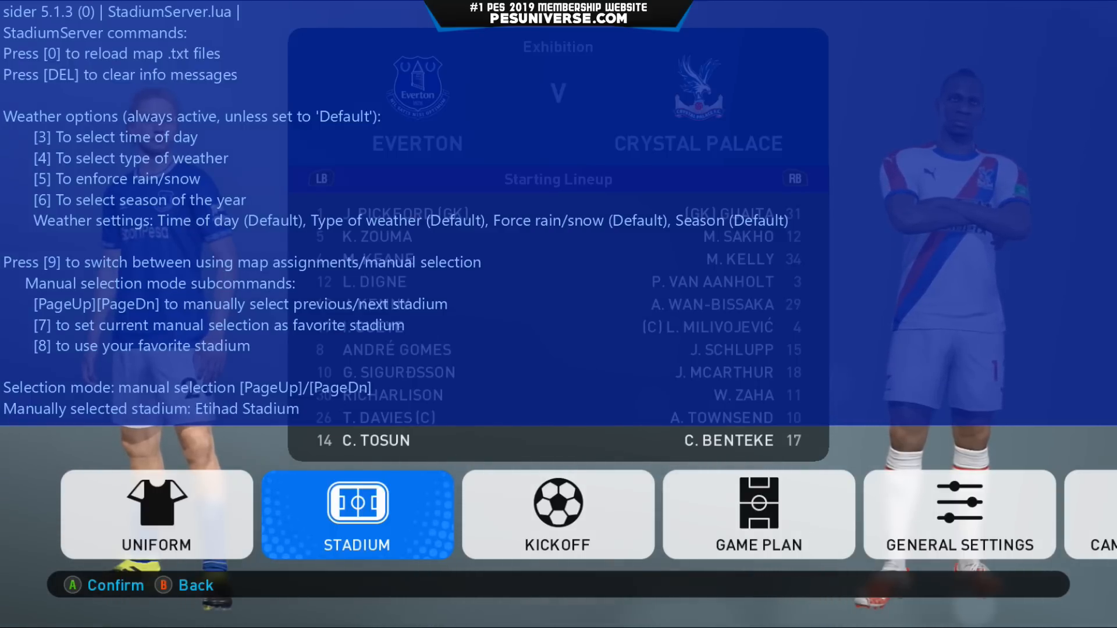
{"action": "key", "text": "Page_Down"}
{"action": "key", "text": "Page_Down"}
{"action": "key", "text": "Page_Down"}
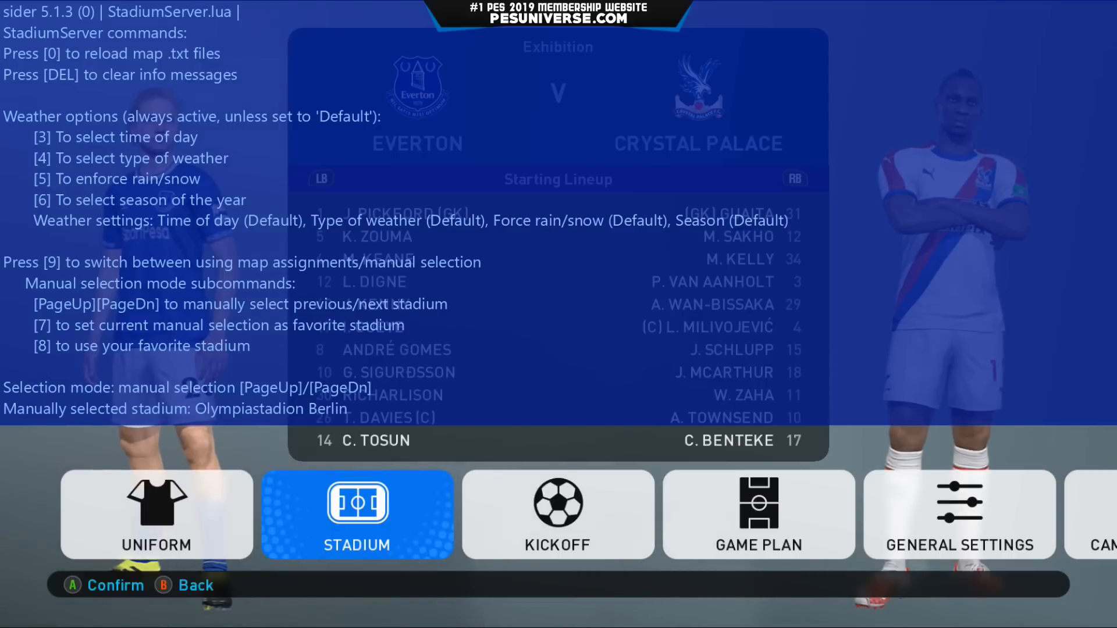
{"action": "key", "text": "Page_Down"}
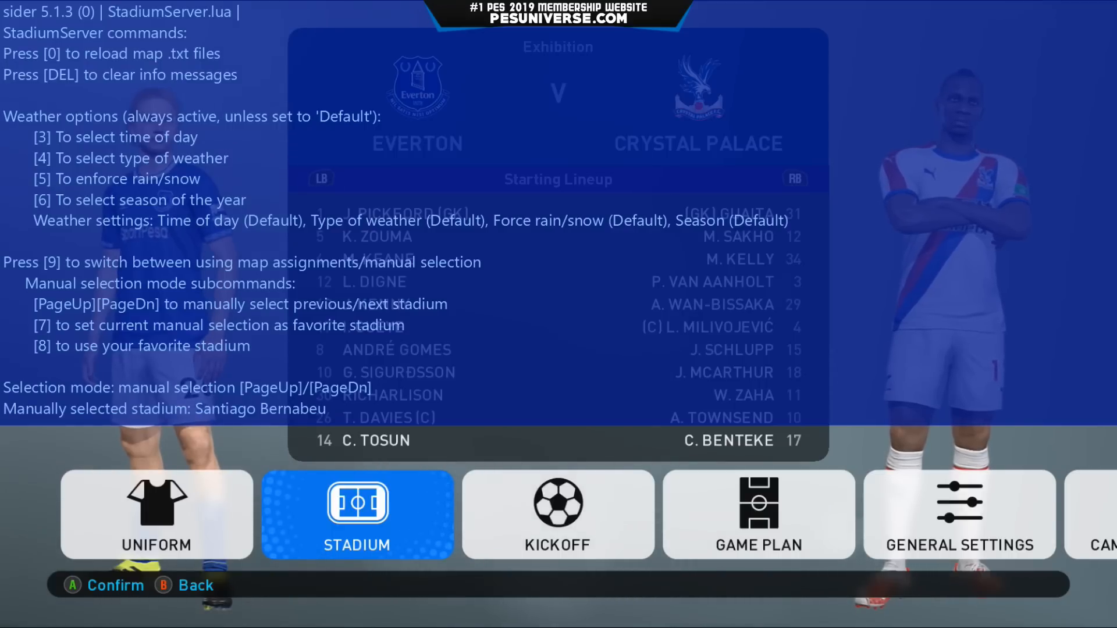
{"action": "key", "text": "Page_Down"}
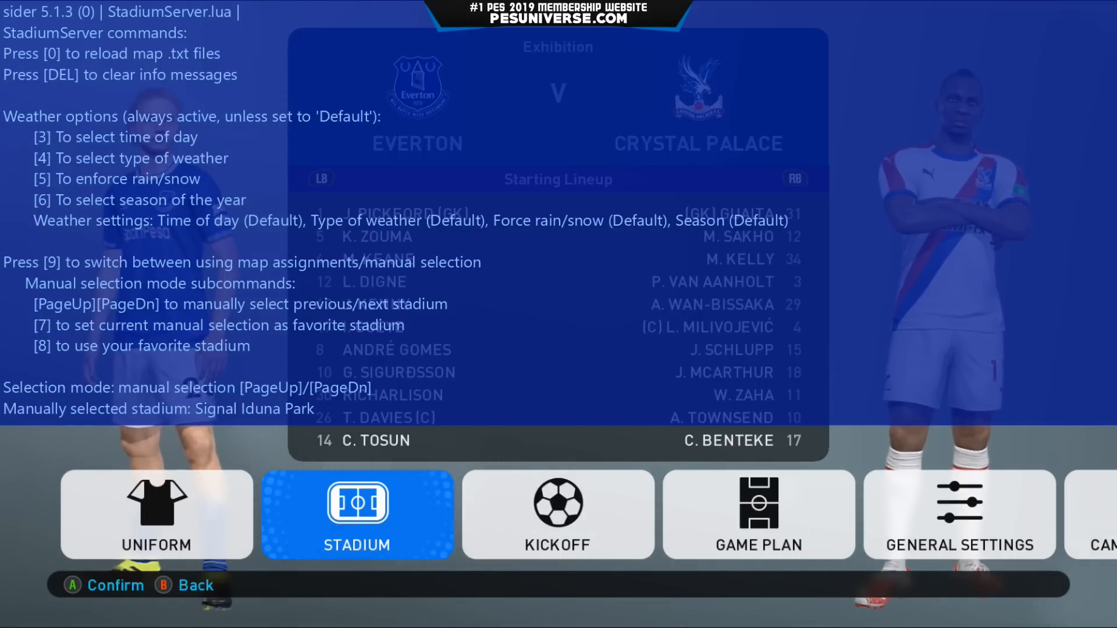
{"action": "key", "text": "Page_Down"}
{"action": "key", "text": "Page_Down"}
{"action": "key", "text": "Page_Down"}
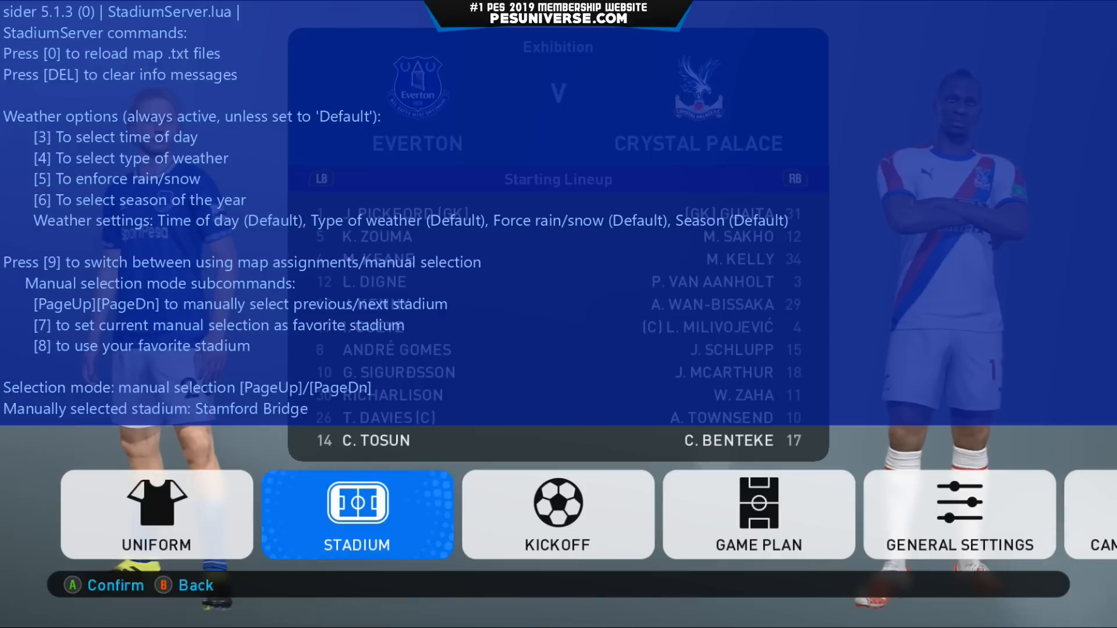
{"action": "key", "text": "Page_Down"}
{"action": "key", "text": "Page_Down"}
{"action": "key", "text": "Page_Down"}
{"action": "key", "text": "Page_Down"}
{"action": "key", "text": "Page_Down"}
{"action": "key", "text": "Page_Down"}
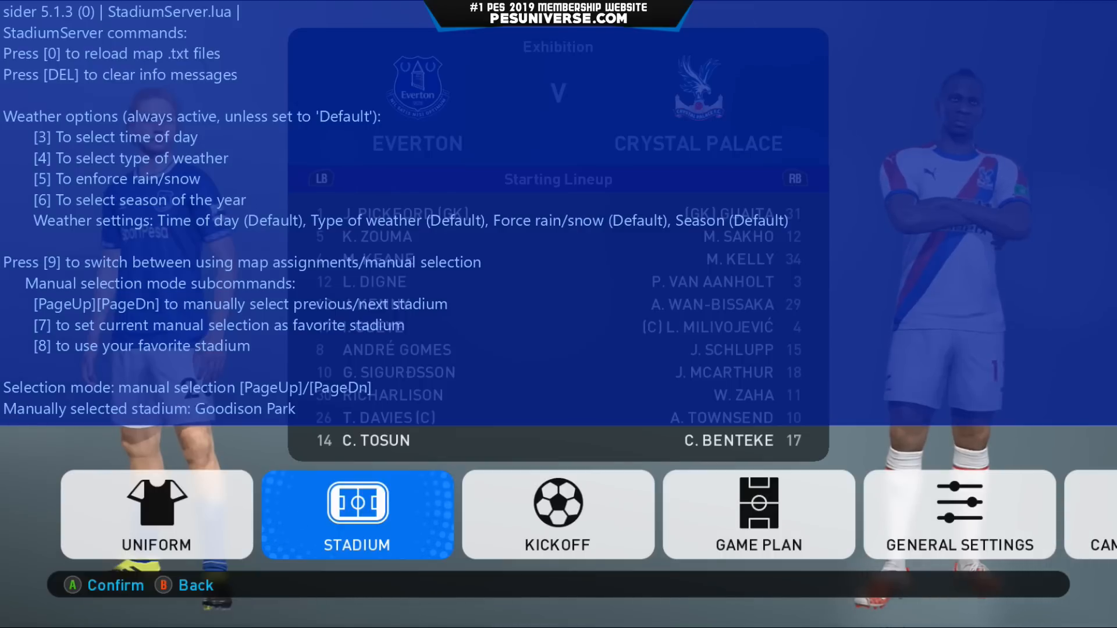
Hide the override info and open the stadium settings, keeping Estádio Beira-Rio selected.
{"action": "key", "text": "space"}
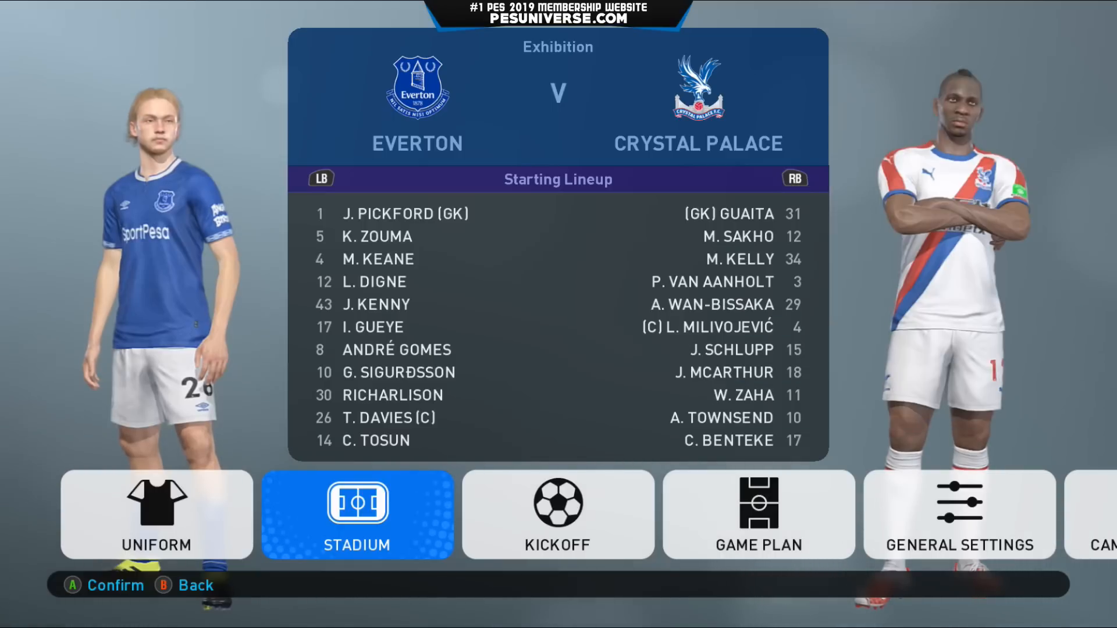
{"action": "key", "text": "Return"}
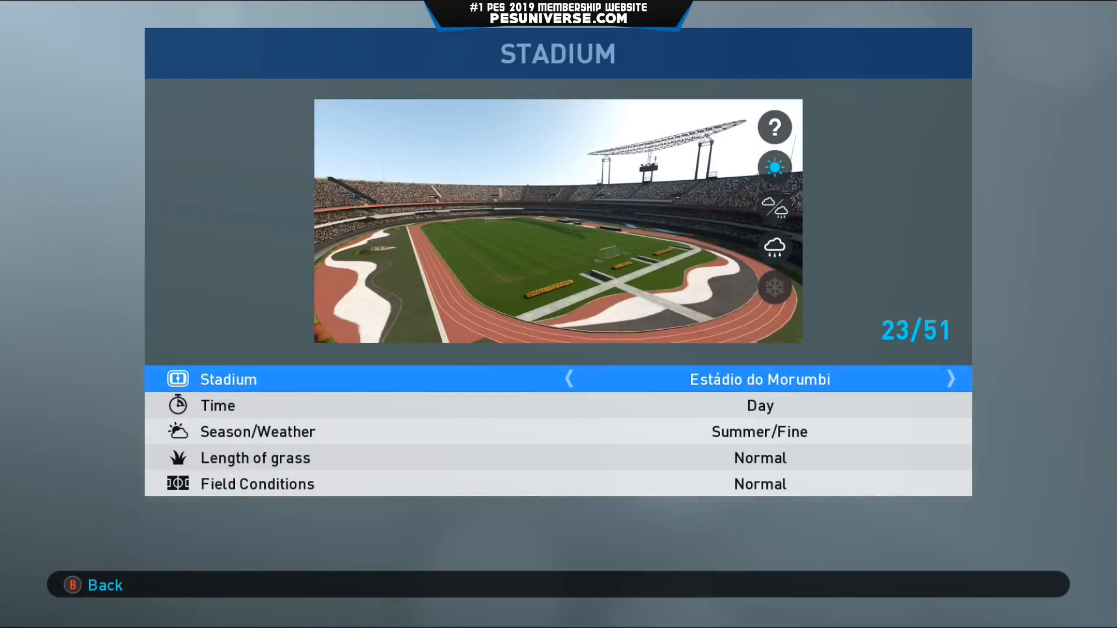
{"action": "key", "text": "Right"}
{"action": "key", "text": "Right"}
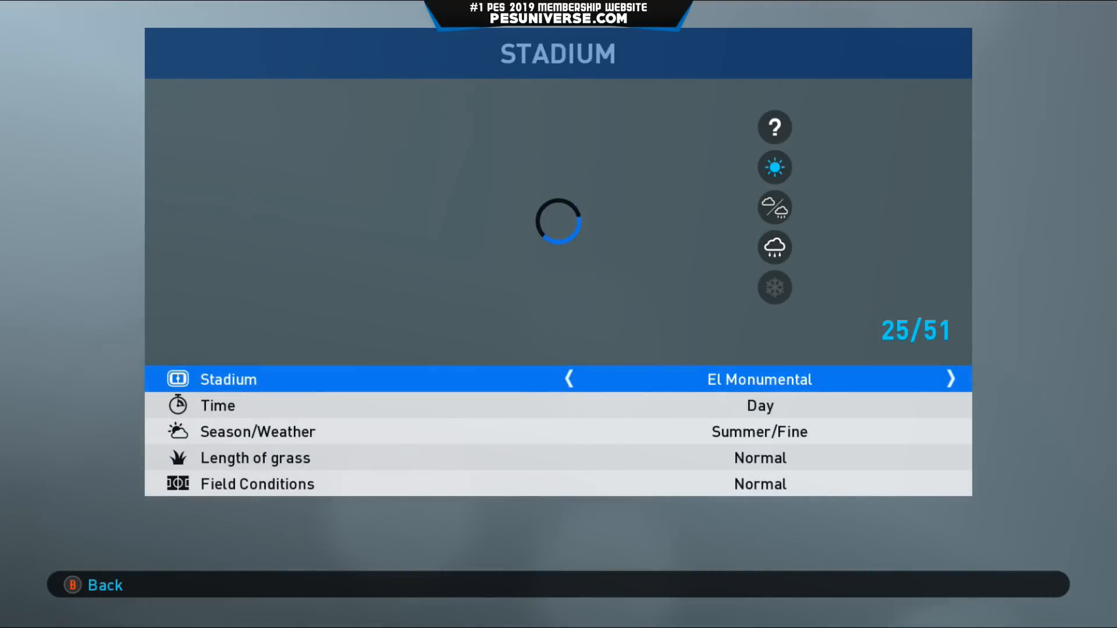
{"action": "key", "text": "Left"}
{"action": "key", "text": "Left"}
{"action": "key", "text": "Left"}
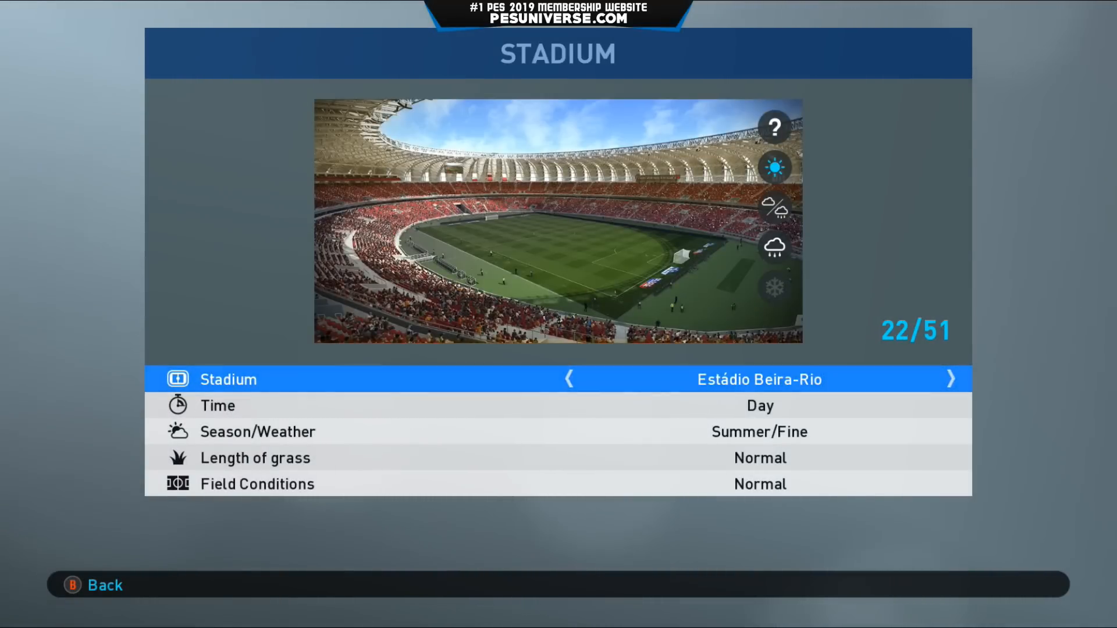
Set the match time to Night and the weather to Summer rain.
{"action": "key", "text": "Down"}
{"action": "key", "text": "space"}
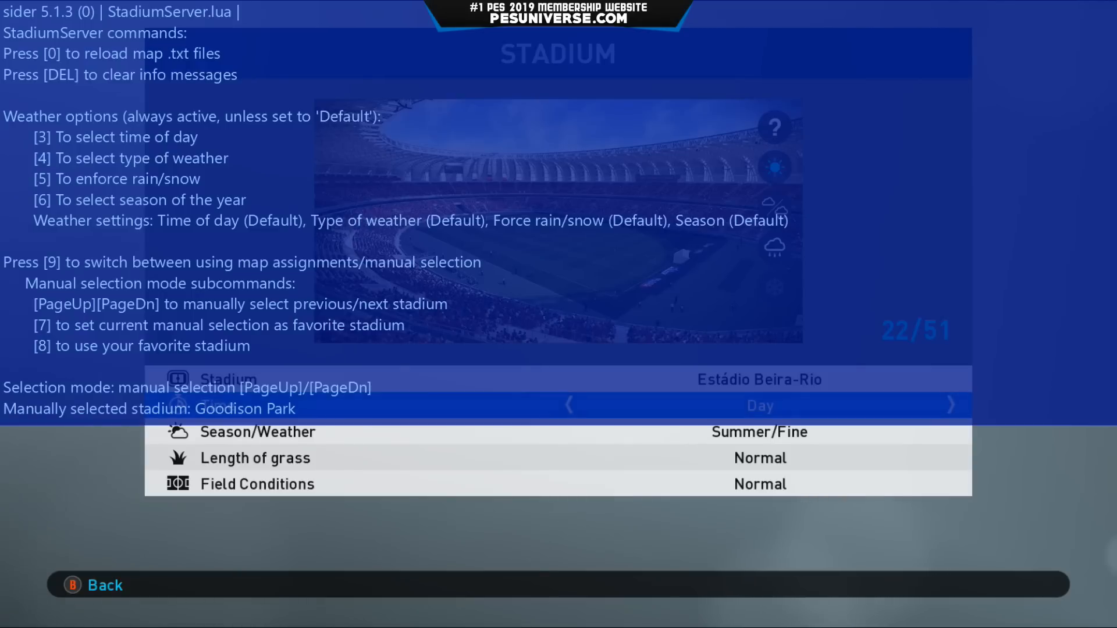
{"action": "key", "text": "space"}
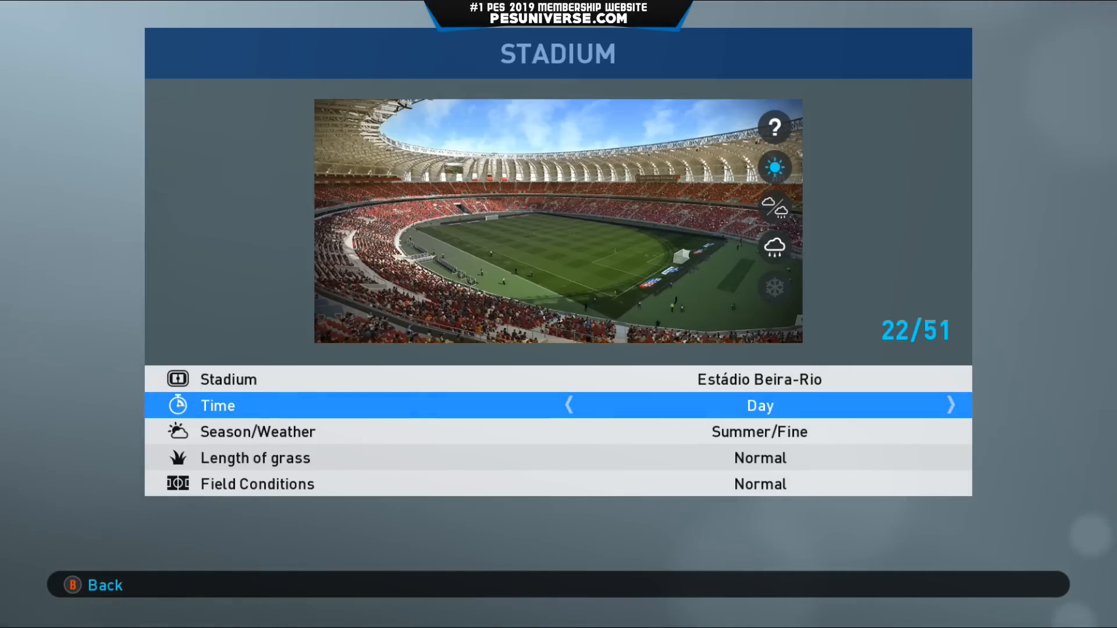
{"action": "key", "text": "Right"}
{"action": "key", "text": "Down"}
{"action": "key", "text": "Right"}
{"action": "key", "text": "Left"}
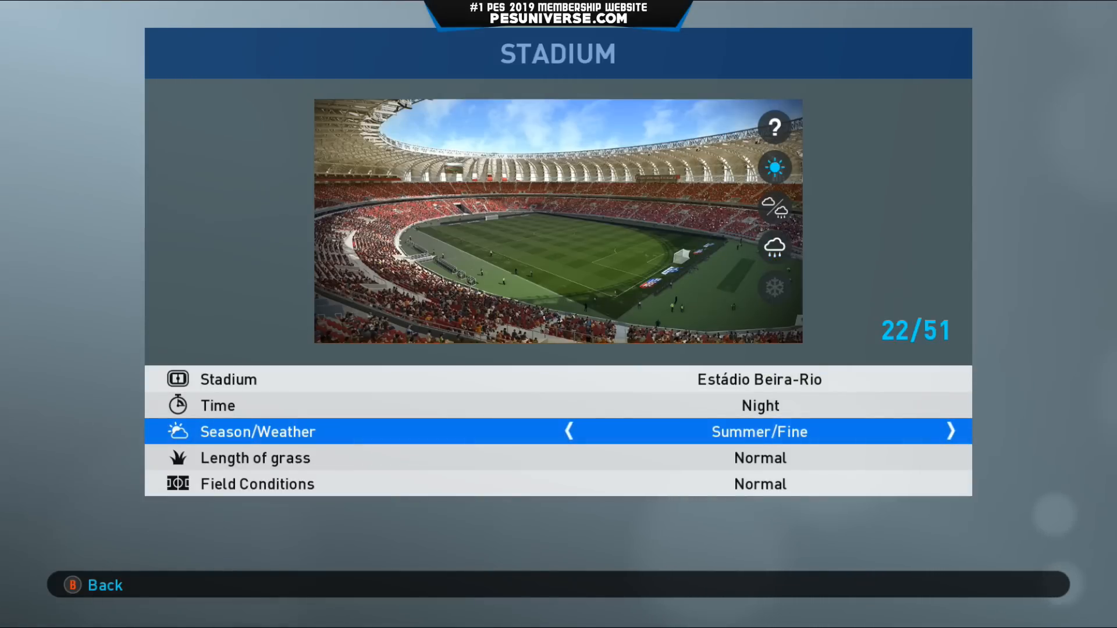
{"action": "key", "text": "Right"}
{"action": "key", "text": "Right"}
Leave the stadium settings and start the match.
{"action": "key", "text": "Escape"}
{"action": "key", "text": "Right"}
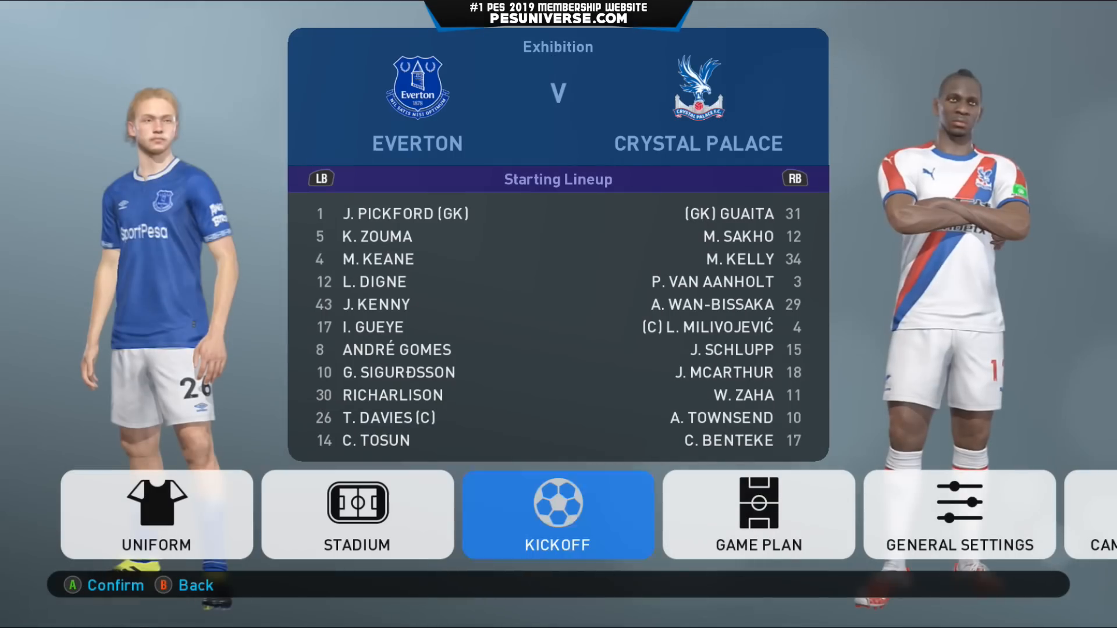
{"action": "key", "text": "Return"}
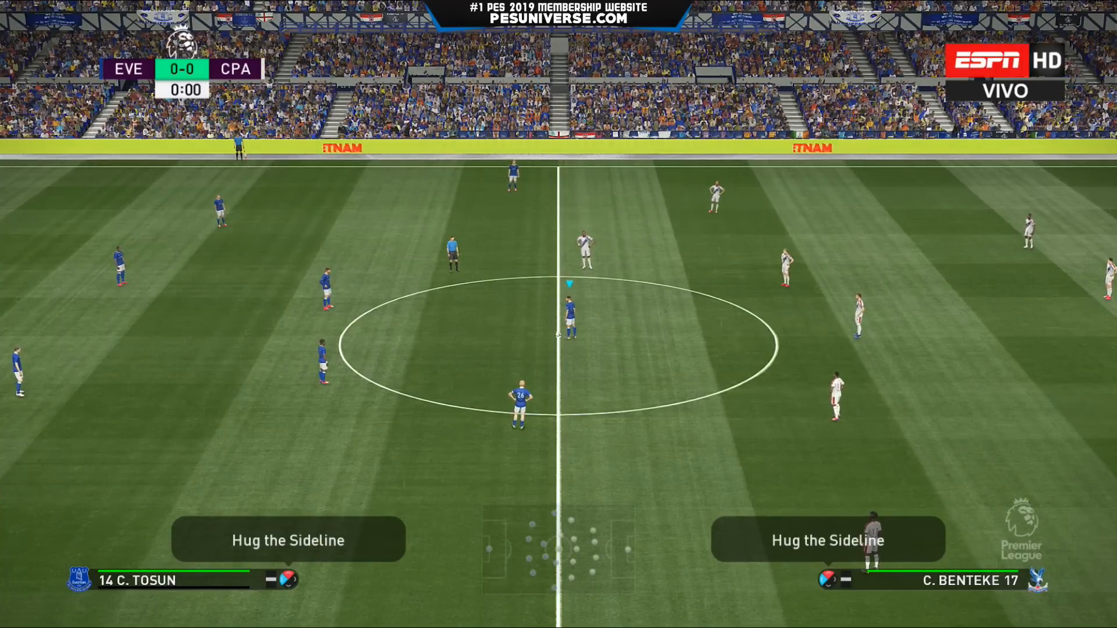
Take the opening kick-off with Everton and pause the match at 0:03.
{"action": "key", "text": "s"}
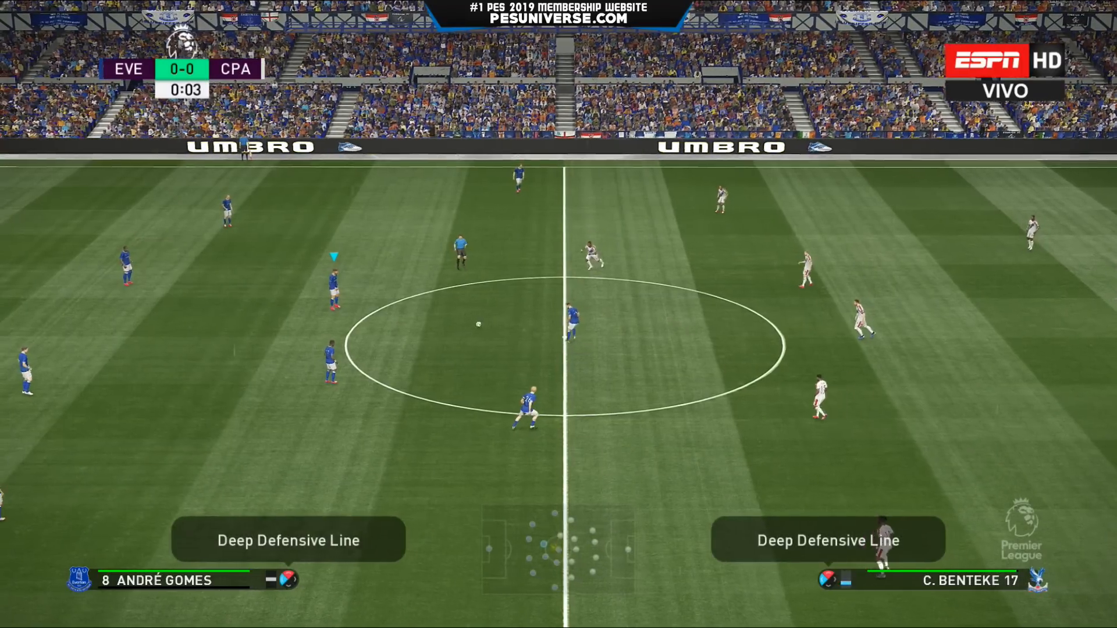
{"action": "key", "text": "Escape"}
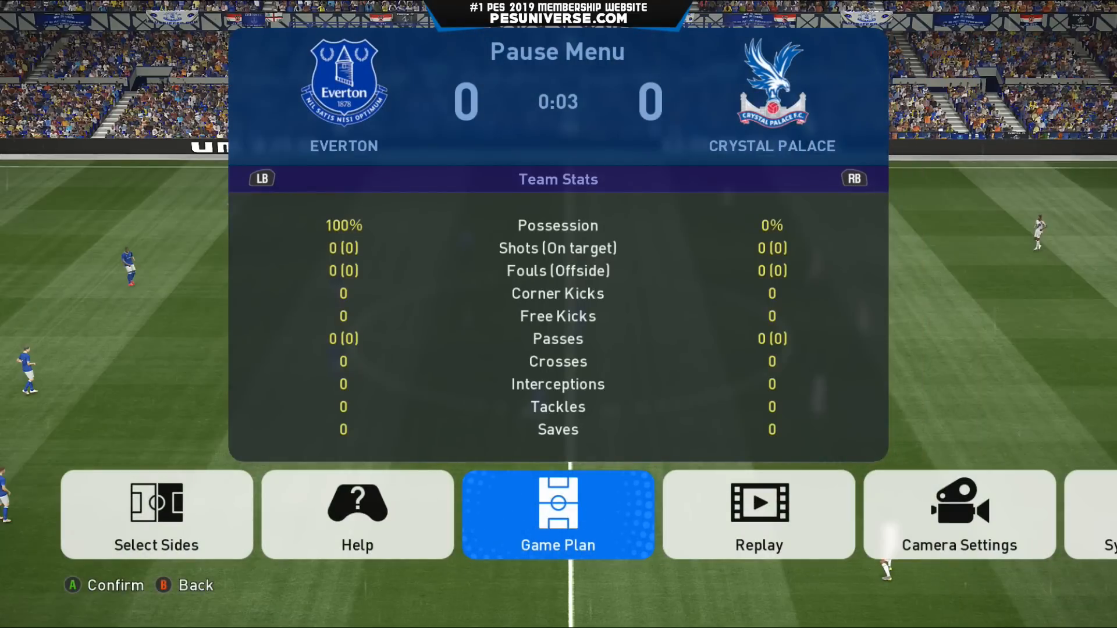
Start the kick-off replay from the Pause Menu and rewind it a few steps.
{"action": "key", "text": "Right"}
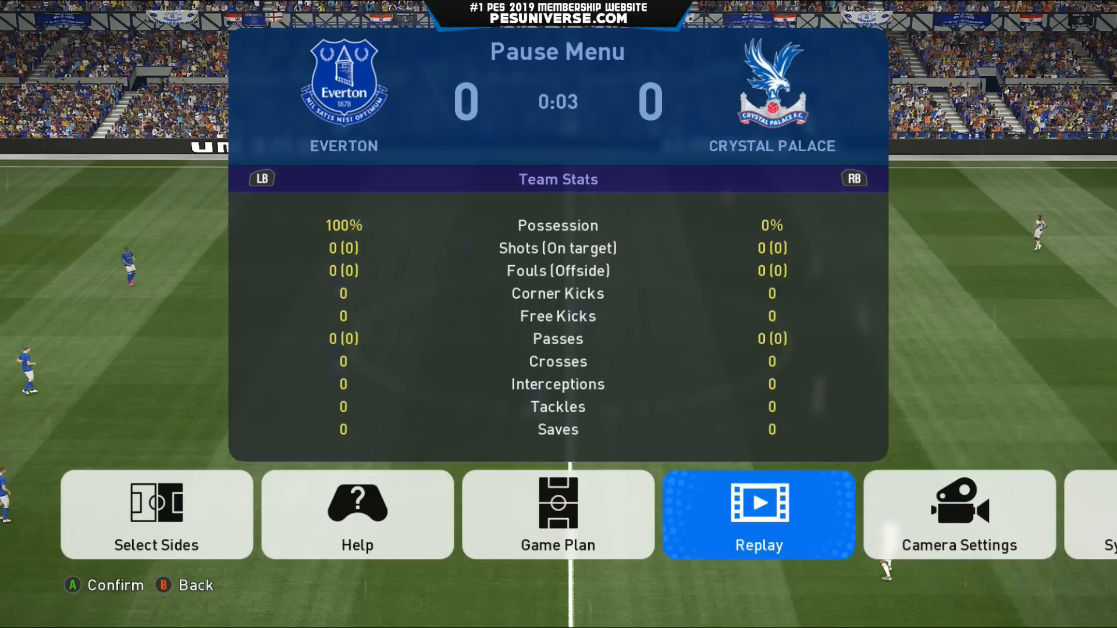
{"action": "key", "text": "Return"}
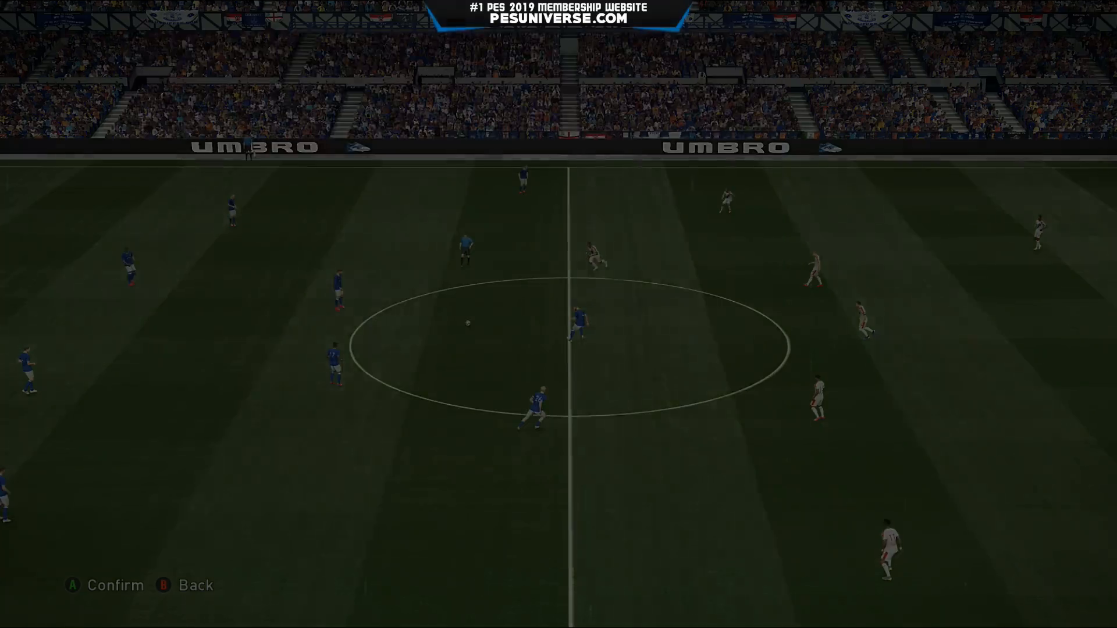
{"action": "key", "text": "Left"}
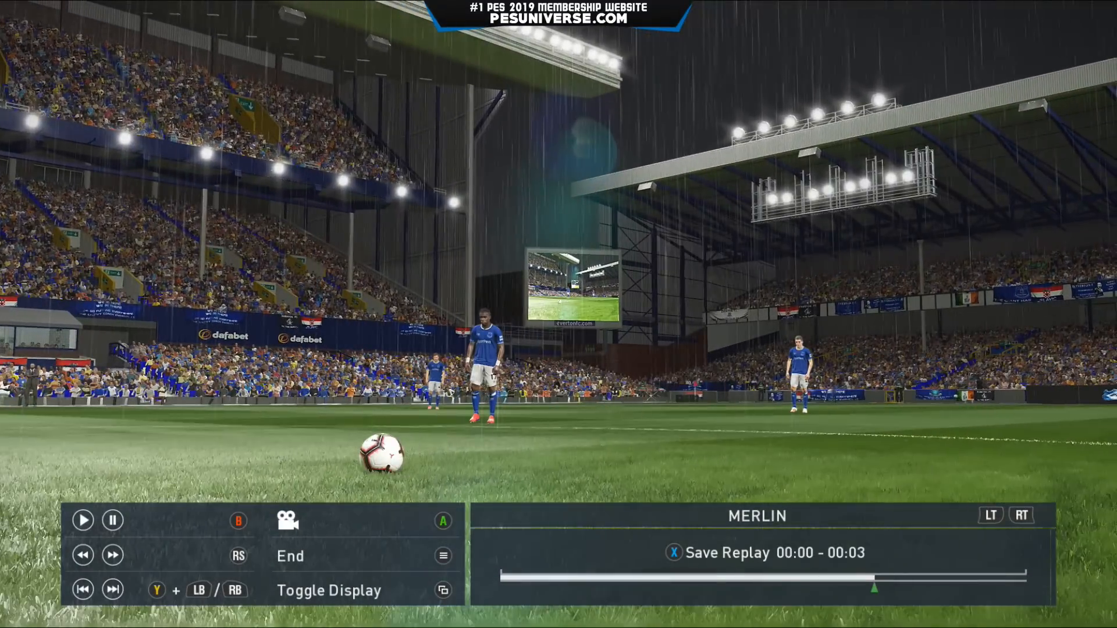
Orbit the replay camera close around the ball, step frames, then hide the replay controls.
{"action": "key", "text": "Right"}
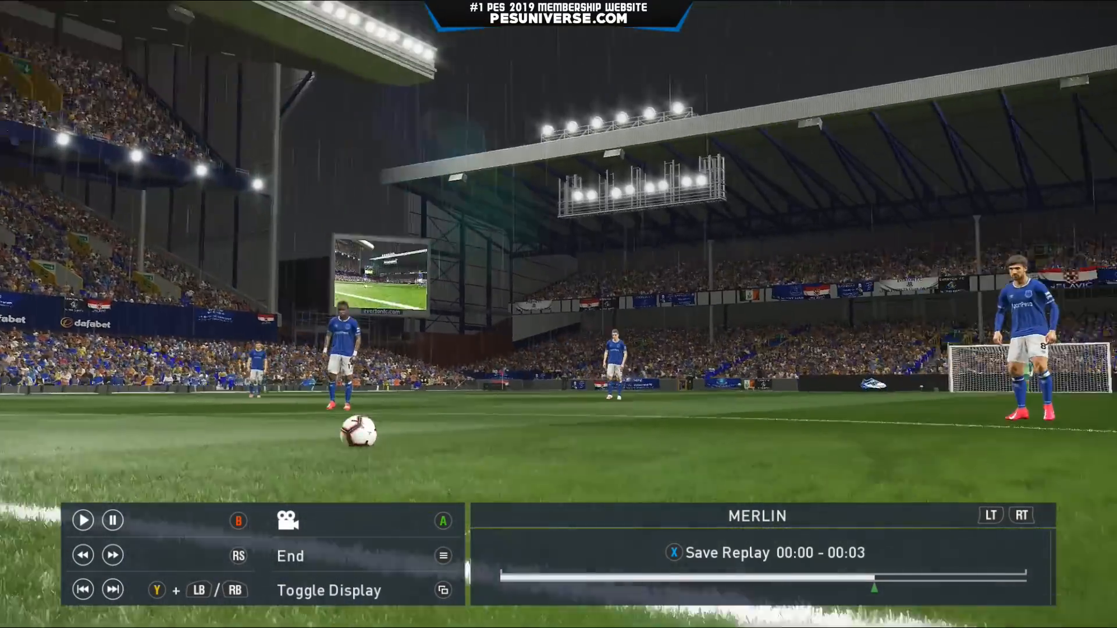
{"action": "key", "text": "Up"}
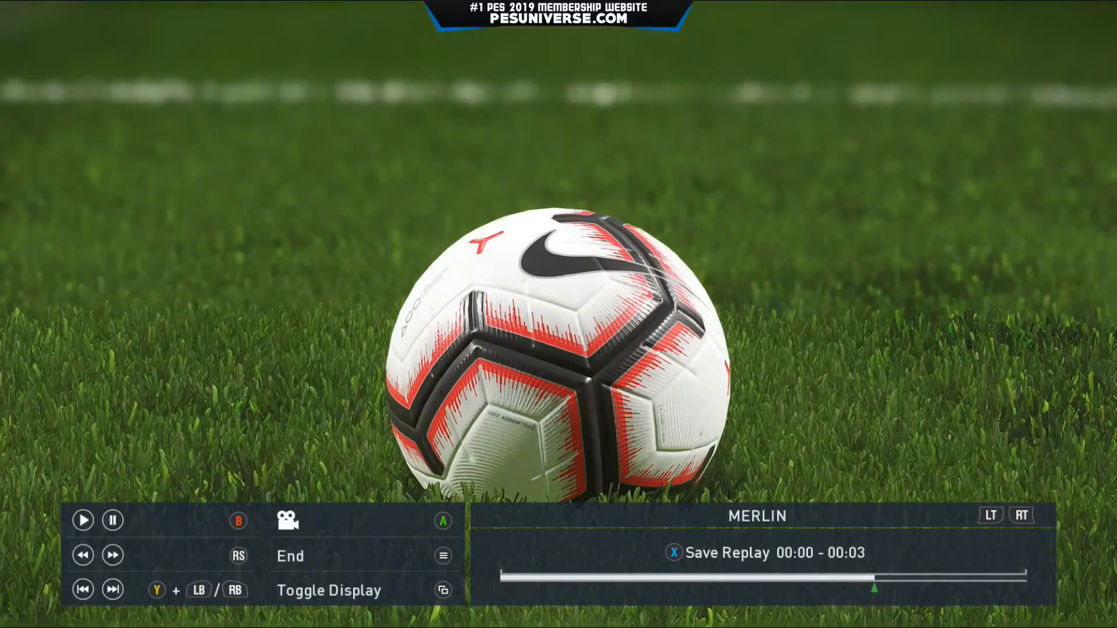
{"action": "key", "text": "Down"}
{"action": "key", "text": "Right"}
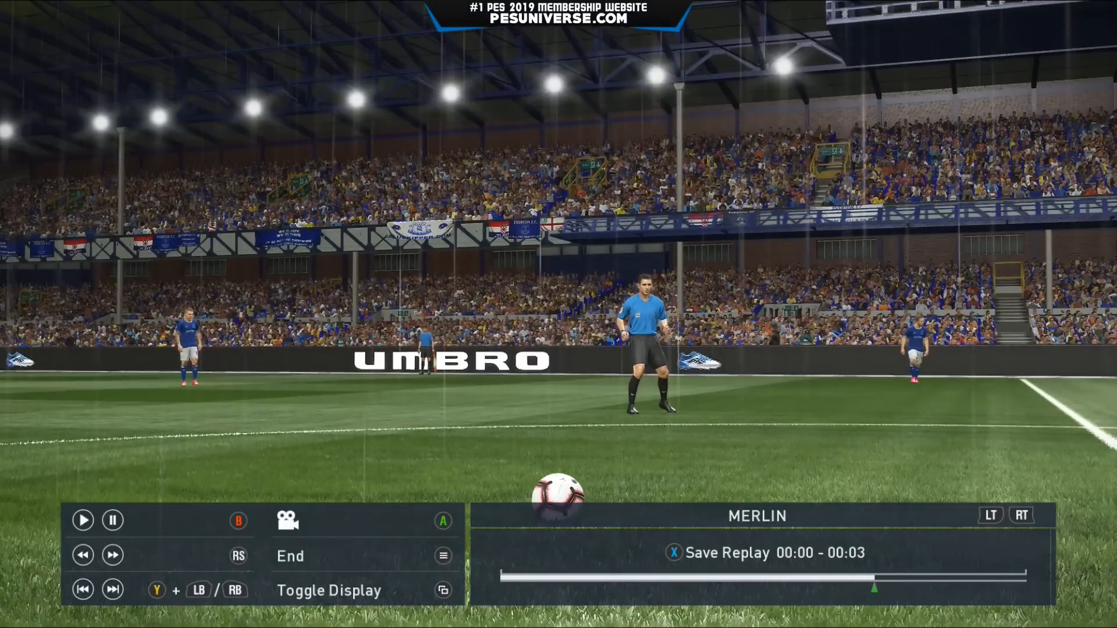
{"action": "key", "text": "Left"}
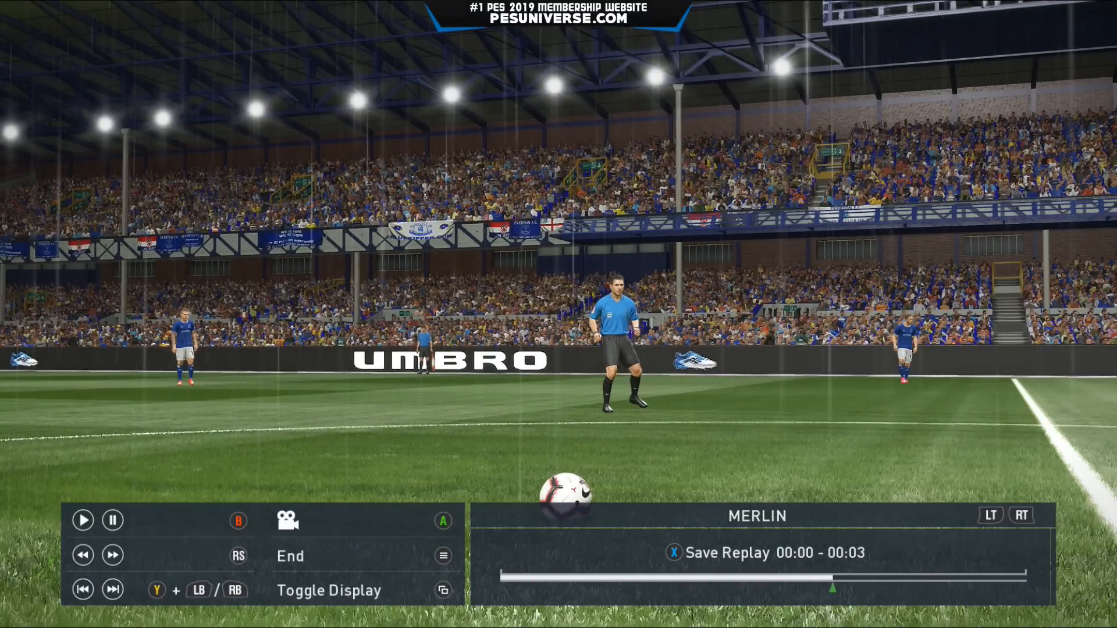
{"action": "key", "text": "Right"}
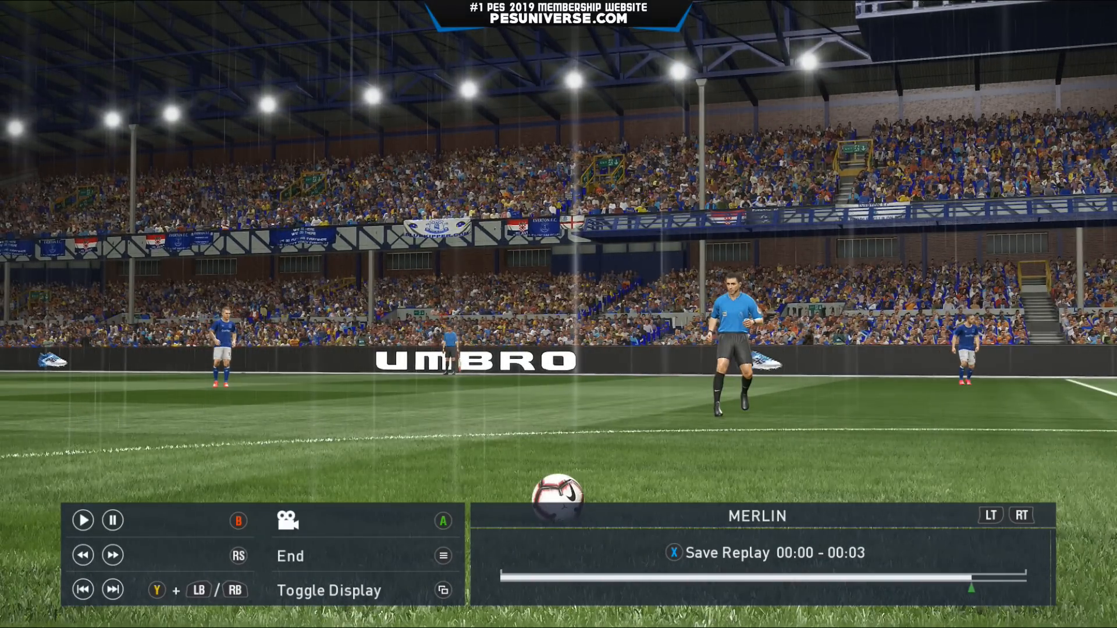
{"action": "key", "text": "Tab"}
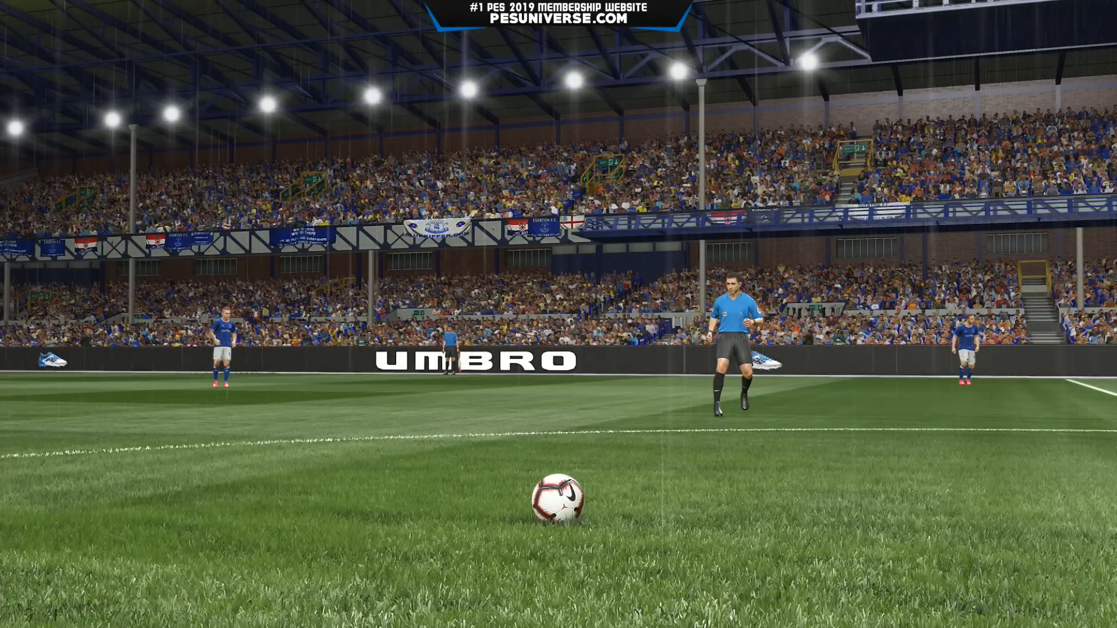